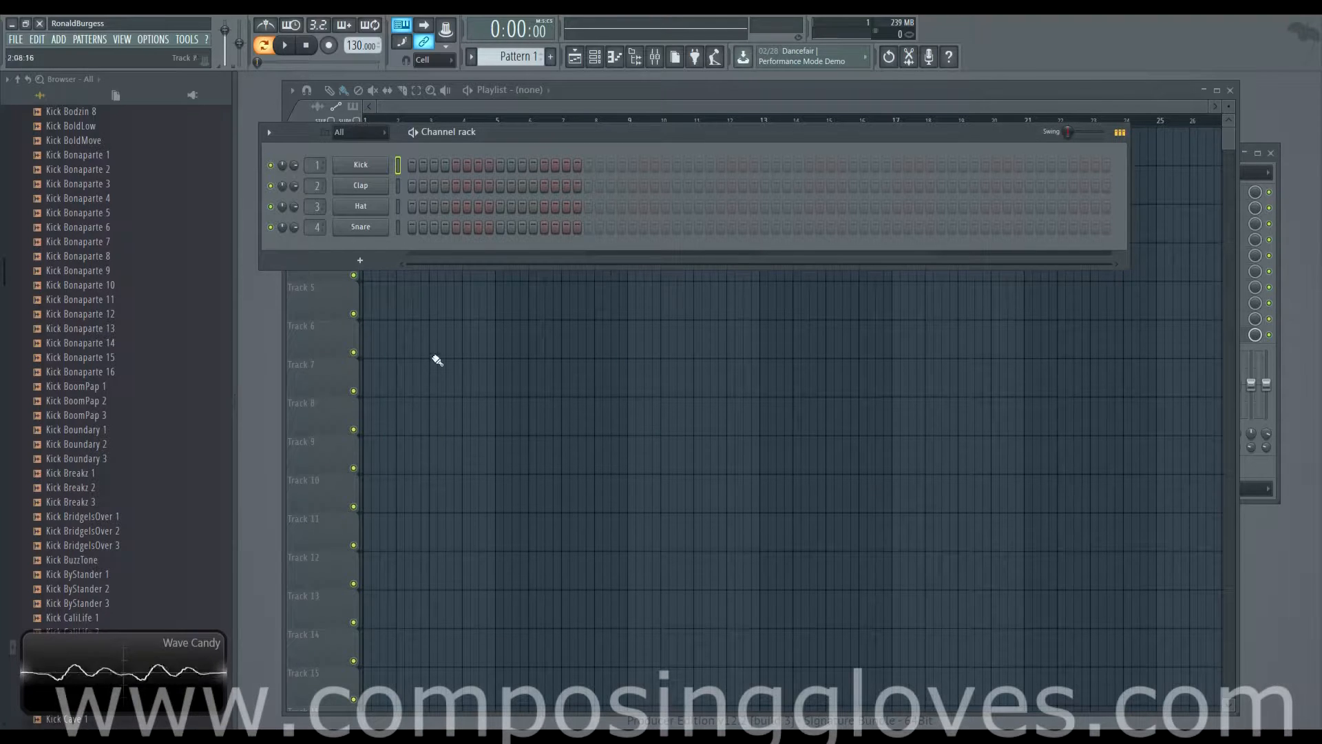
Step: Reposition the Channel rack and Playlist windows and bring the Playlist to the front
left_click_drag(738, 135, 754, 135)
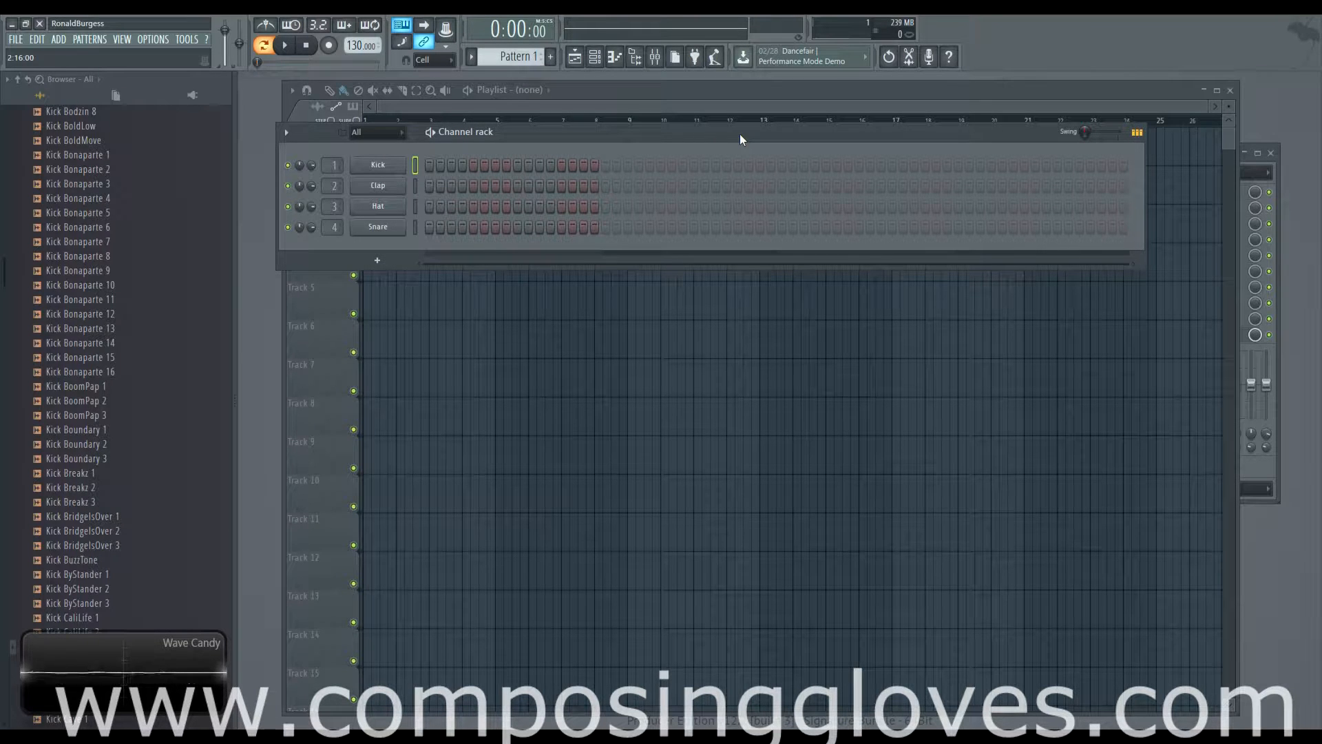
left_click_drag(740, 135, 700, 175)
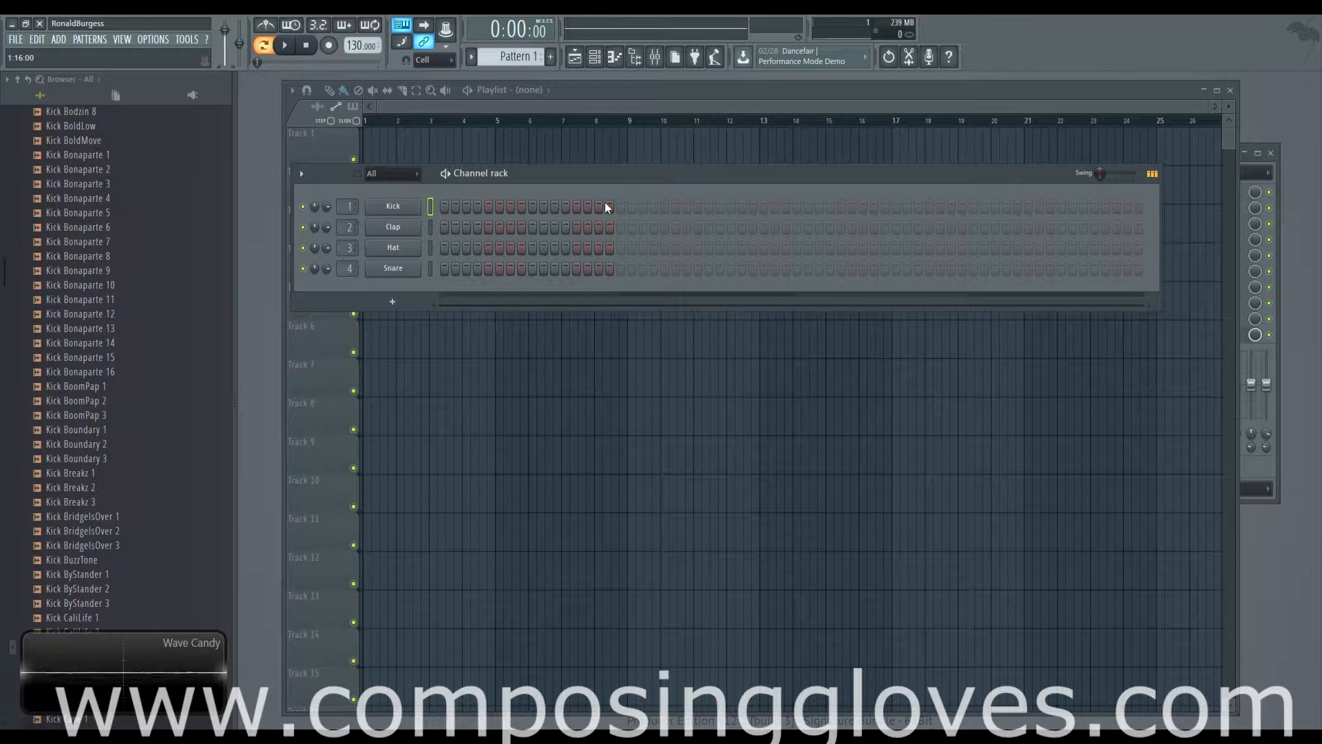
left_click(565, 109)
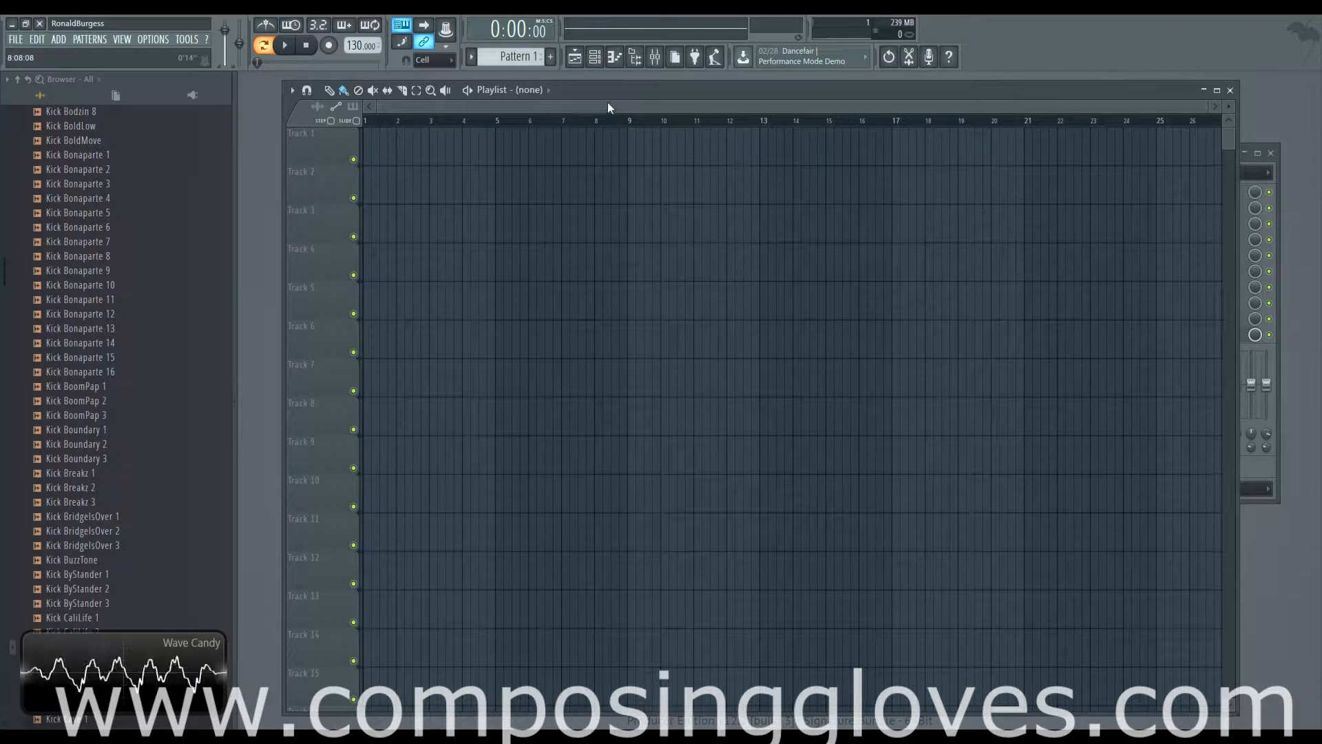
left_click_drag(581, 89, 668, 81)
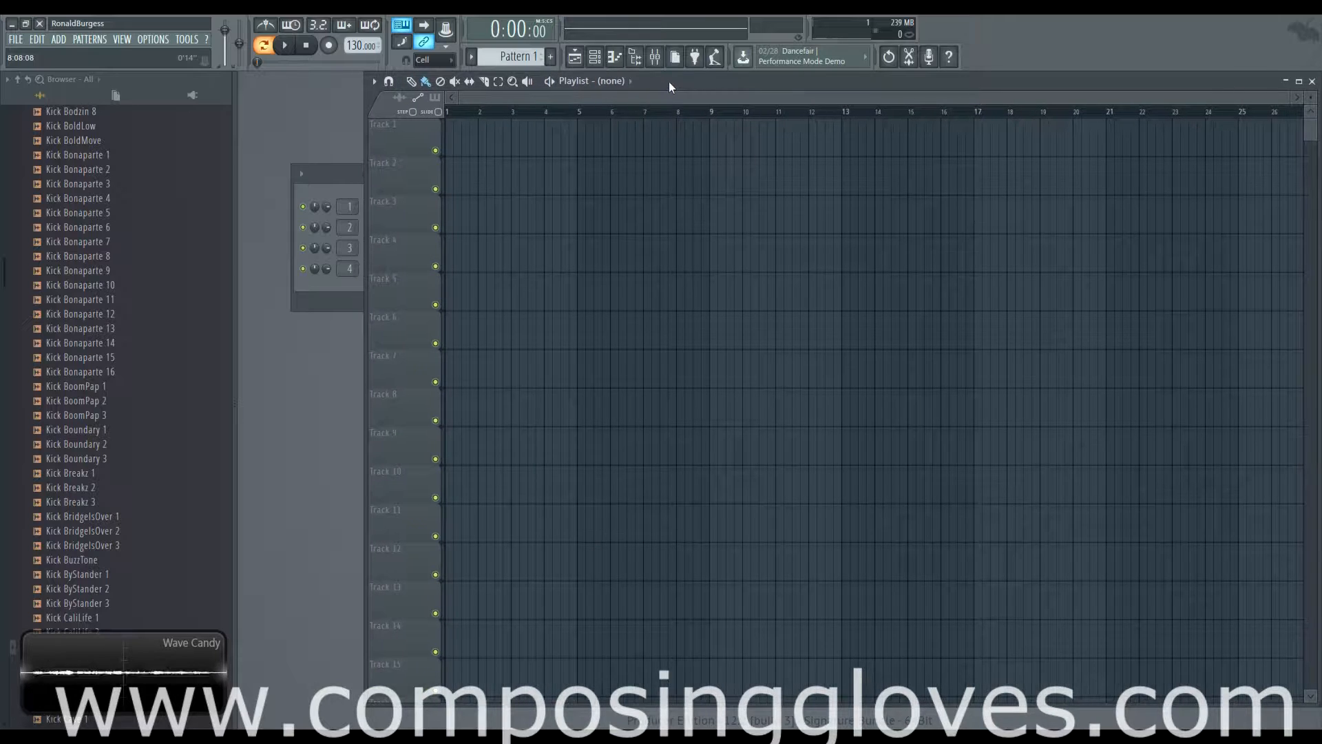
left_click(333, 189)
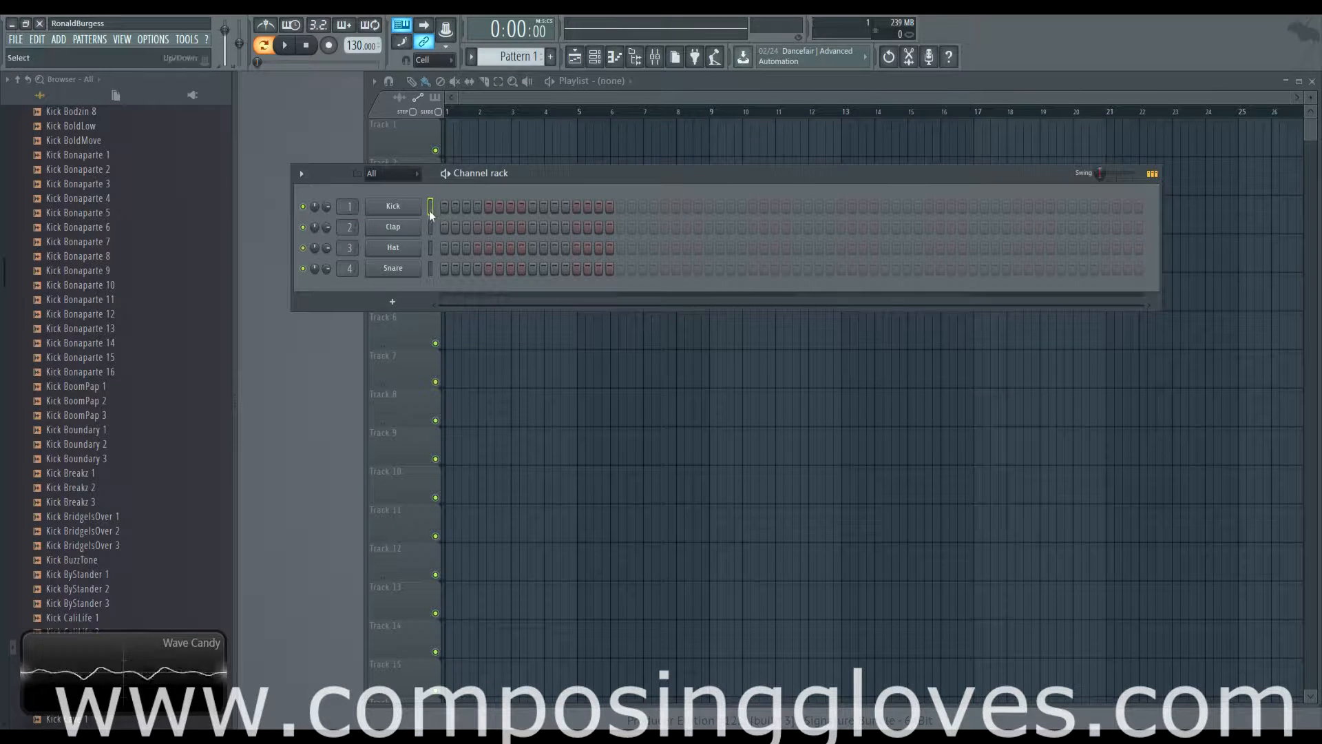
left_click(529, 98)
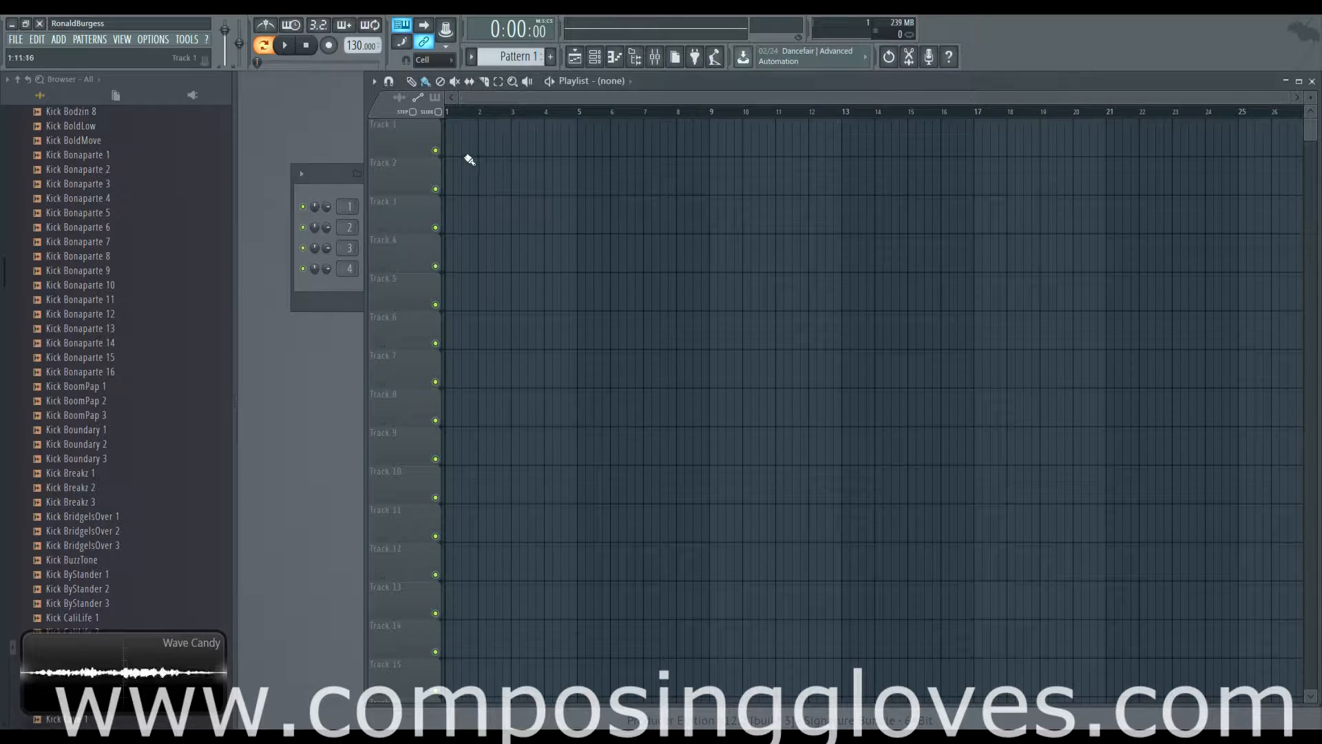
Step: Place a Pattern 1 clip at the start of bar 1 on Track 1 and delete it again
scroll(475, 160, "up", 10)
scroll(486, 160, "down", 3)
scroll(499, 170, "down", 1)
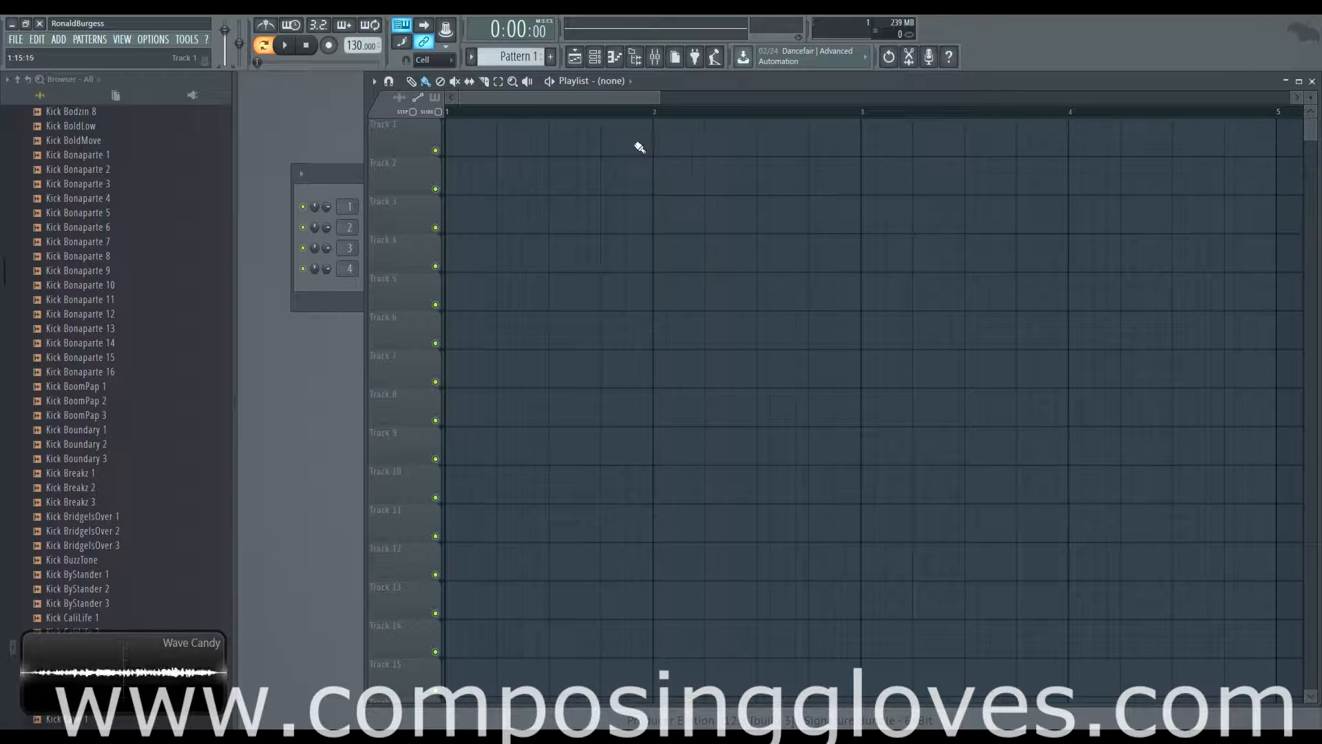
left_click(448, 147)
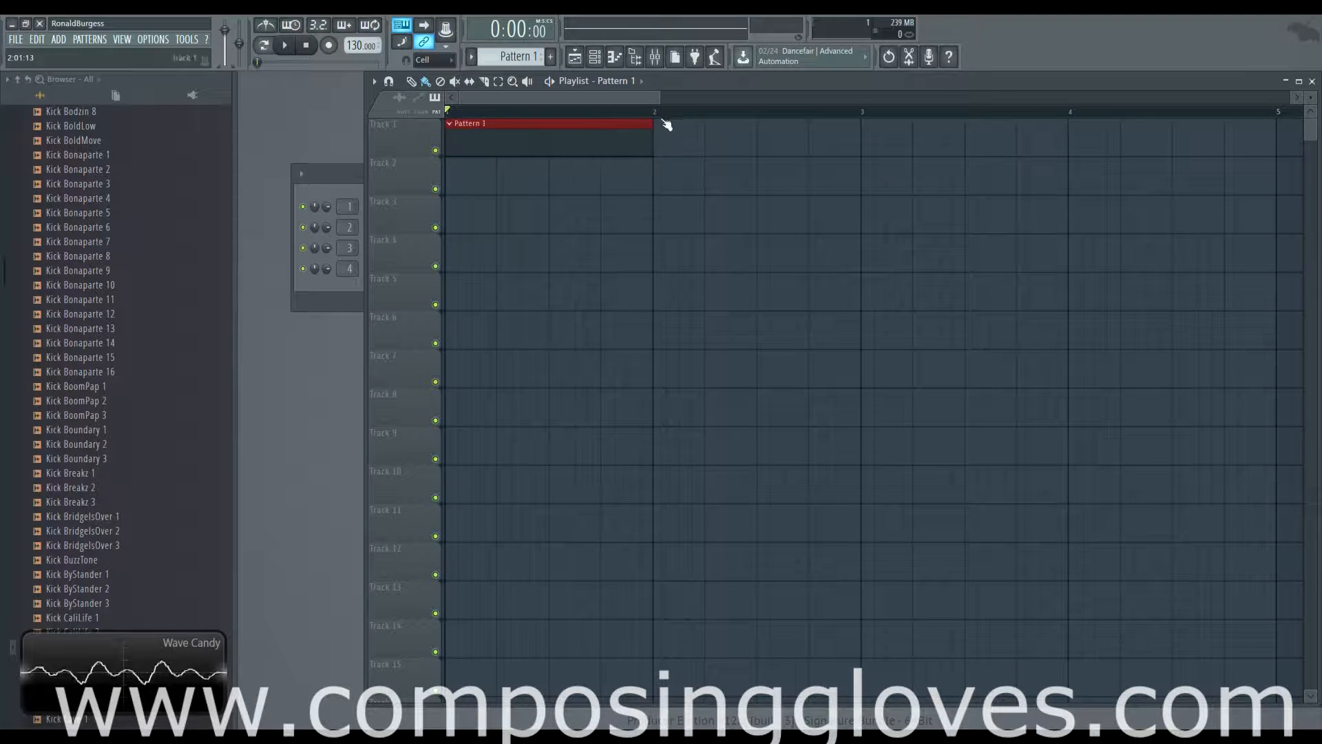
right_click(595, 124)
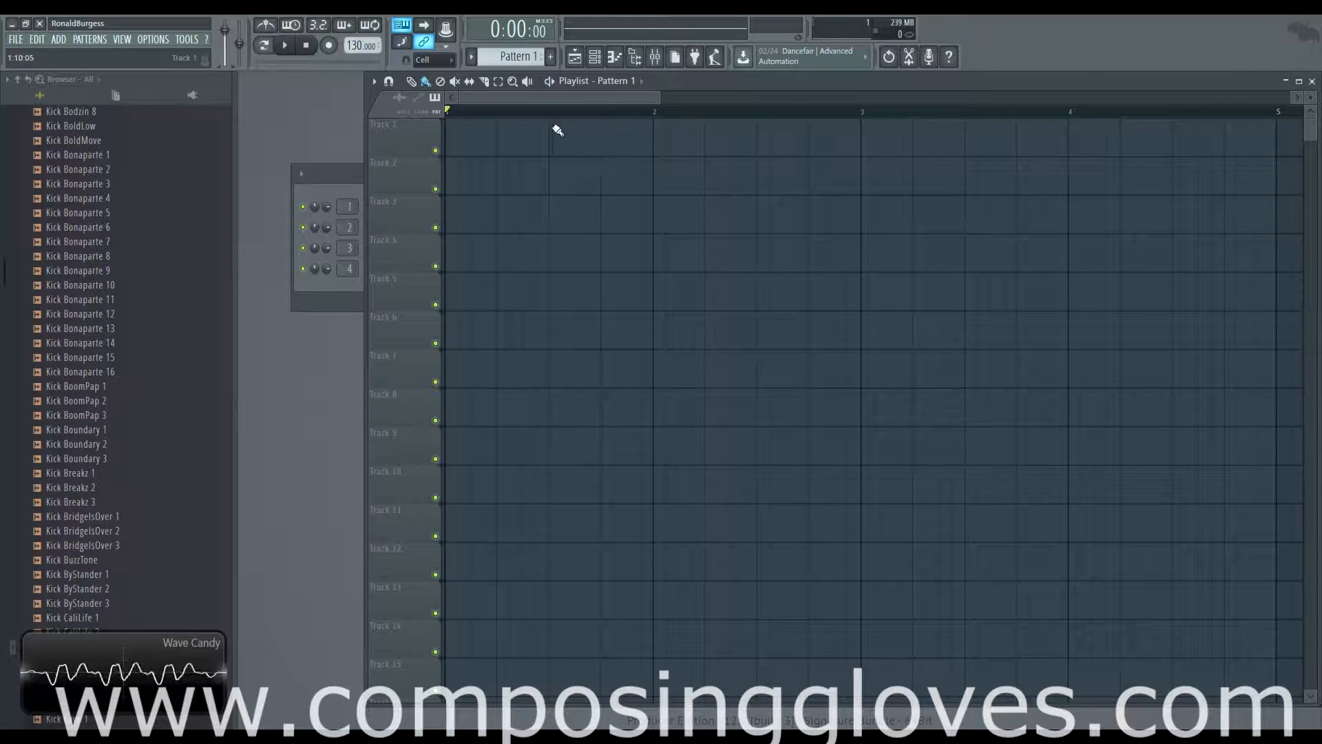
Step: Place a Pattern 1 clip at the second beat of bar 1 on Track 1 and shorten it to one beat
left_click(468, 143)
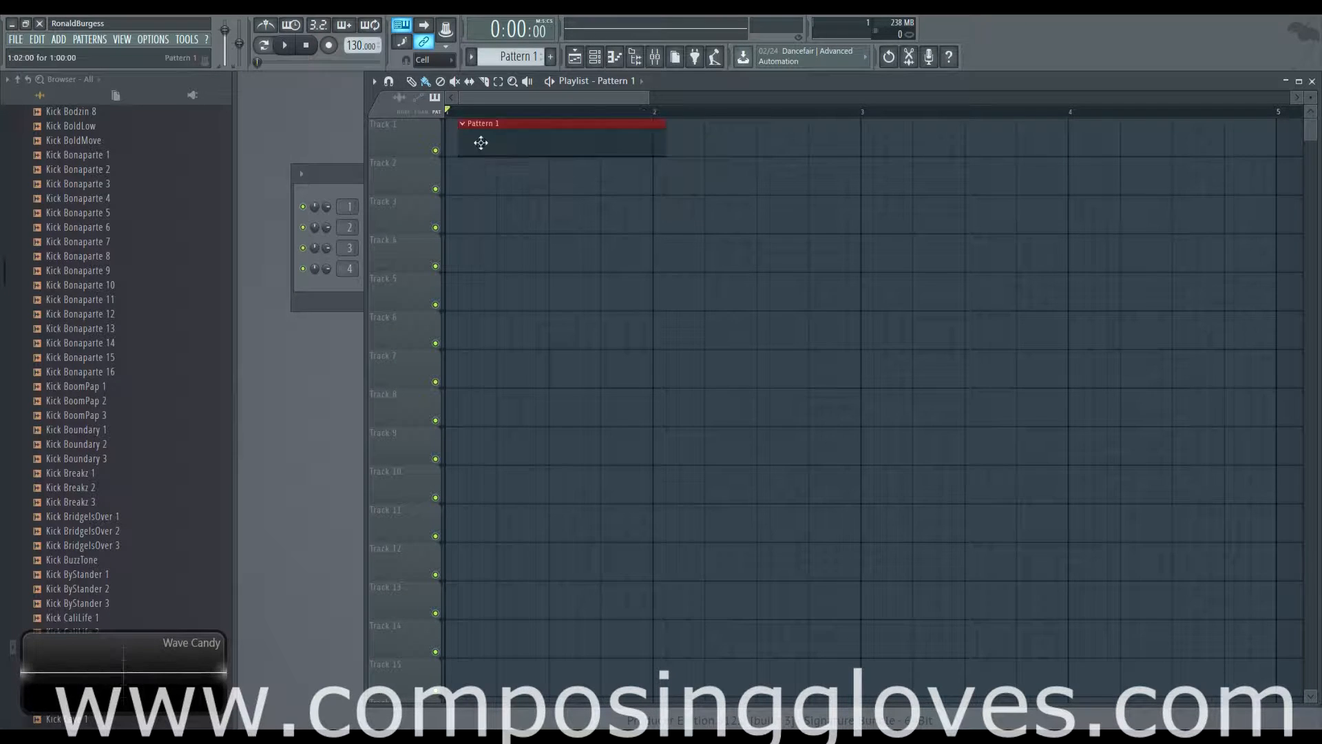
left_click_drag(478, 141, 529, 144)
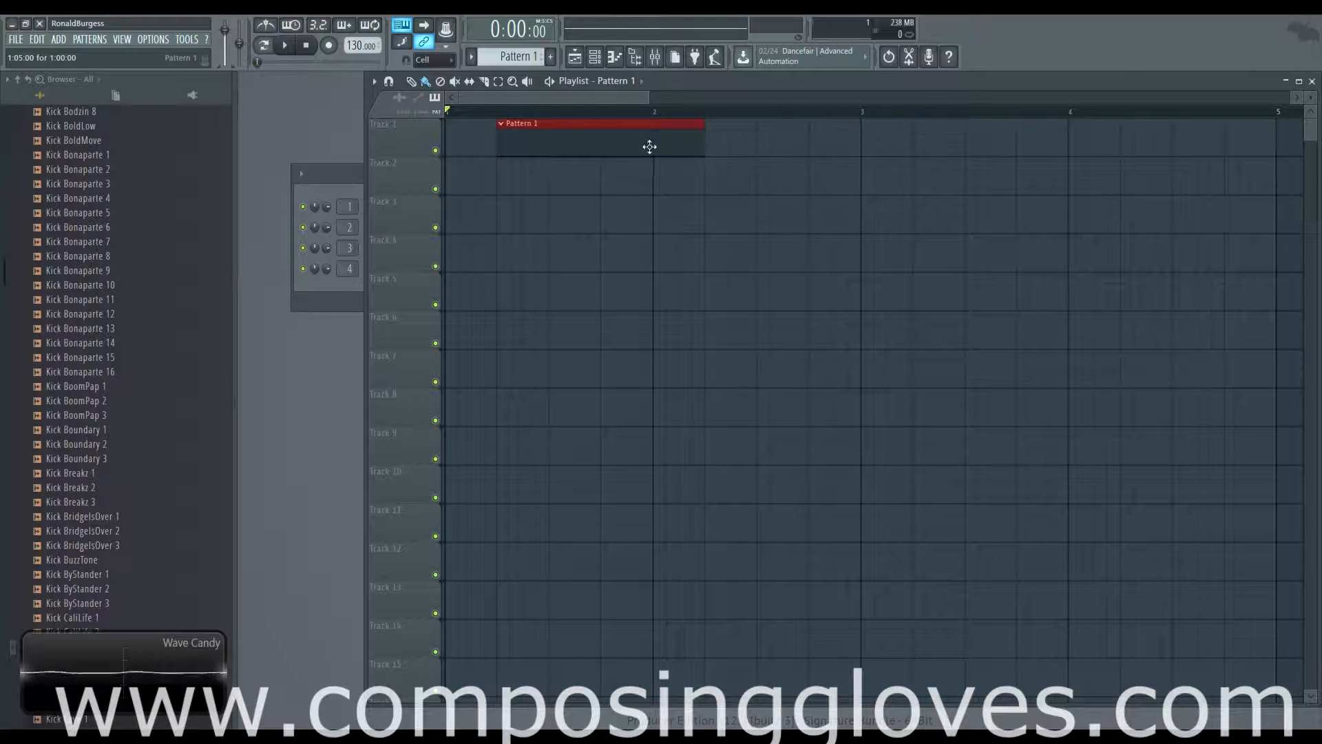
left_click_drag(702, 150, 549, 144)
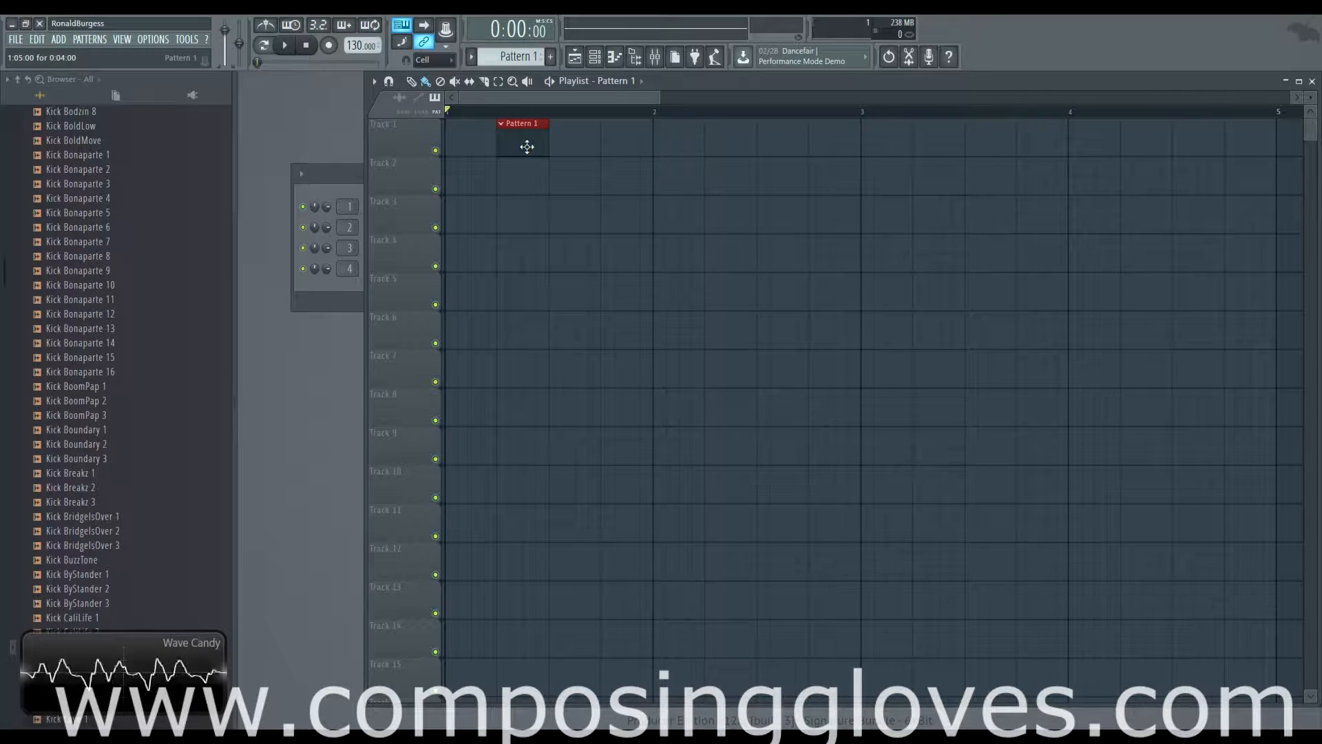
Step: Make the Pattern 1 clip span all of bar 1 and move it between Track 1 and Track 2
left_click_drag(527, 146, 651, 149)
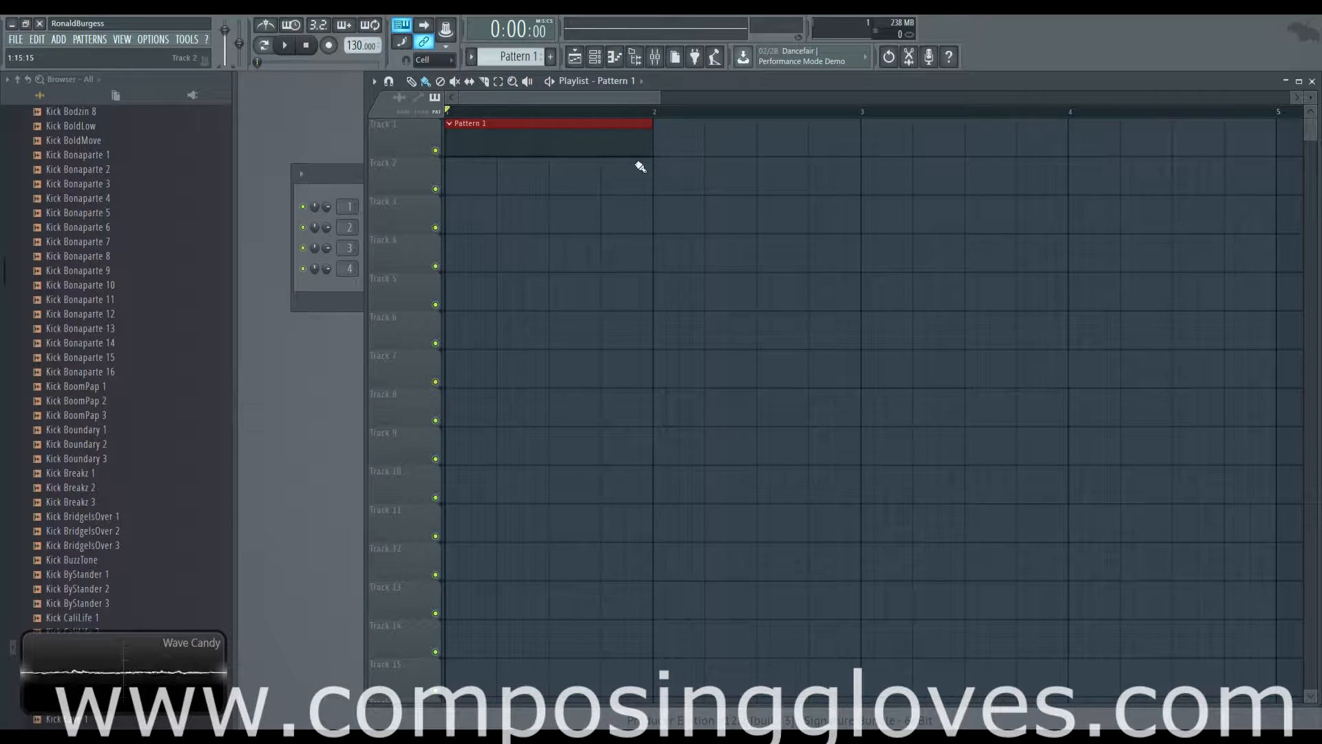
left_click_drag(613, 148, 555, 171)
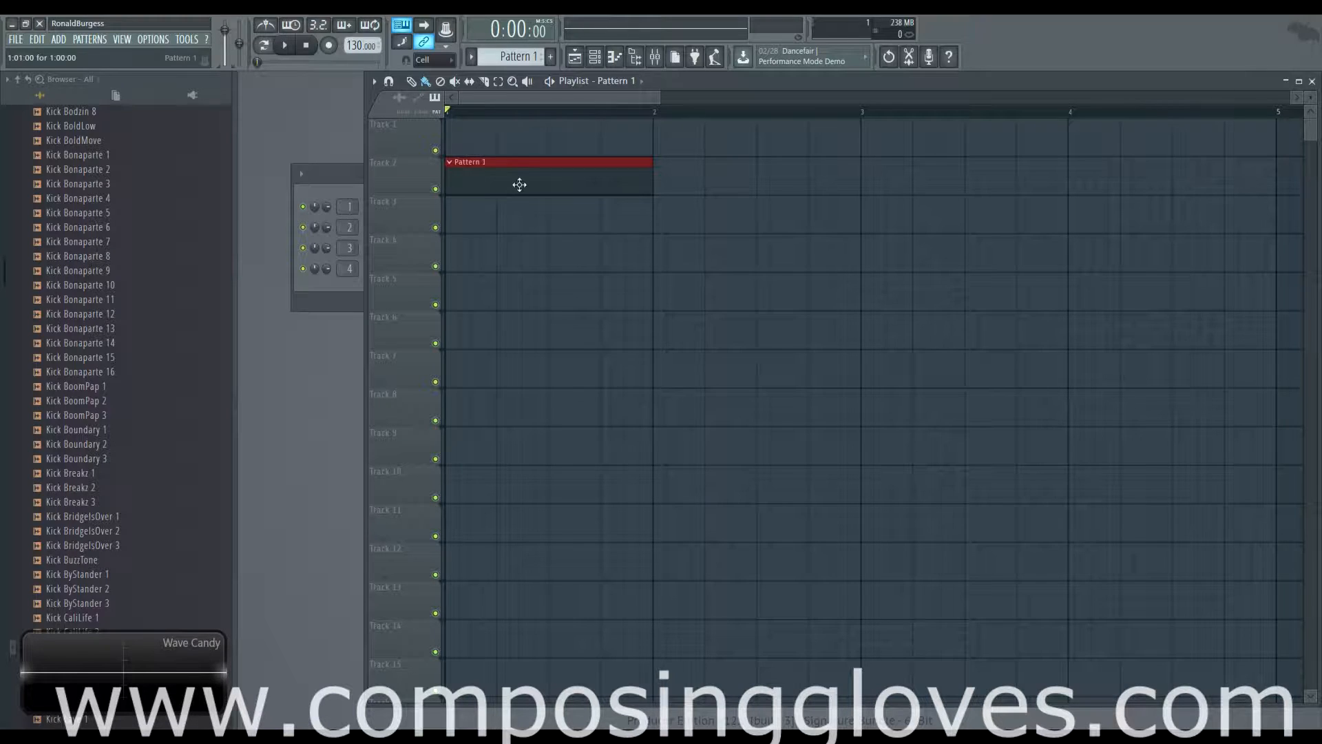
left_click_drag(519, 184, 518, 126)
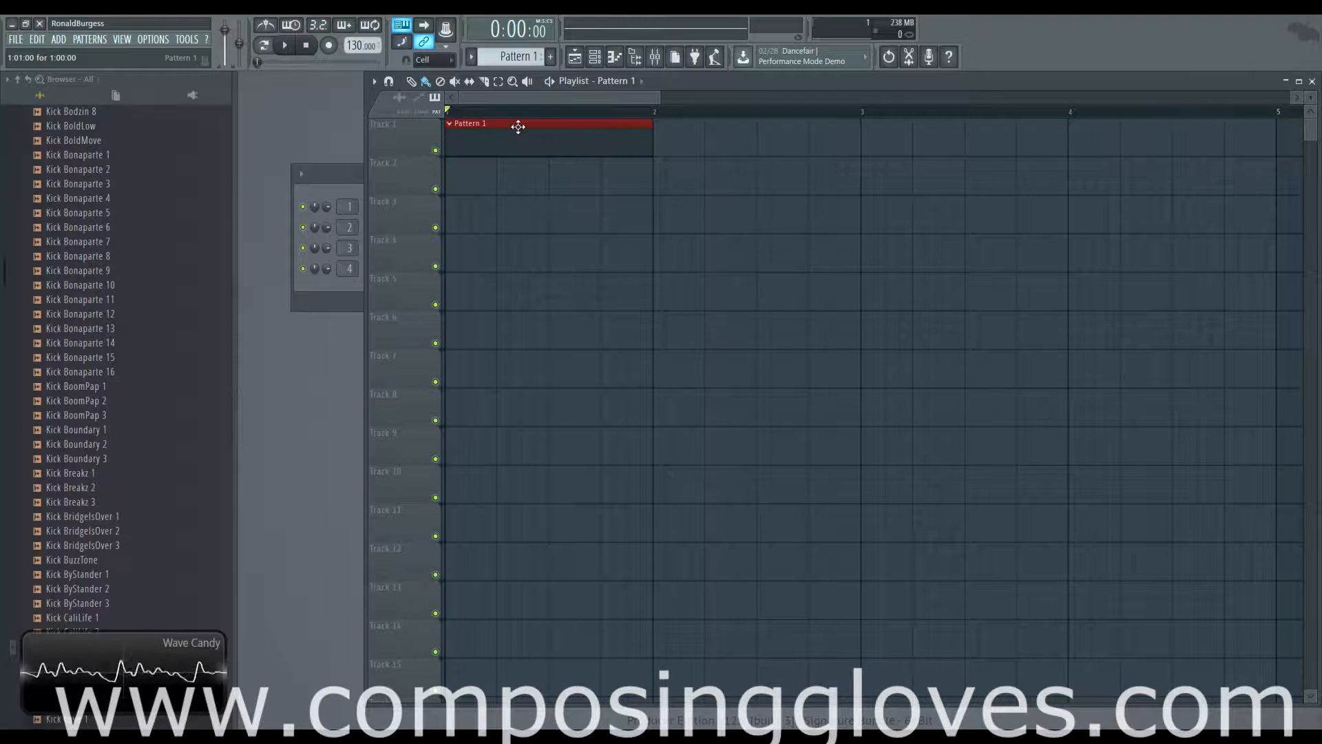
left_click_drag(481, 142, 472, 180)
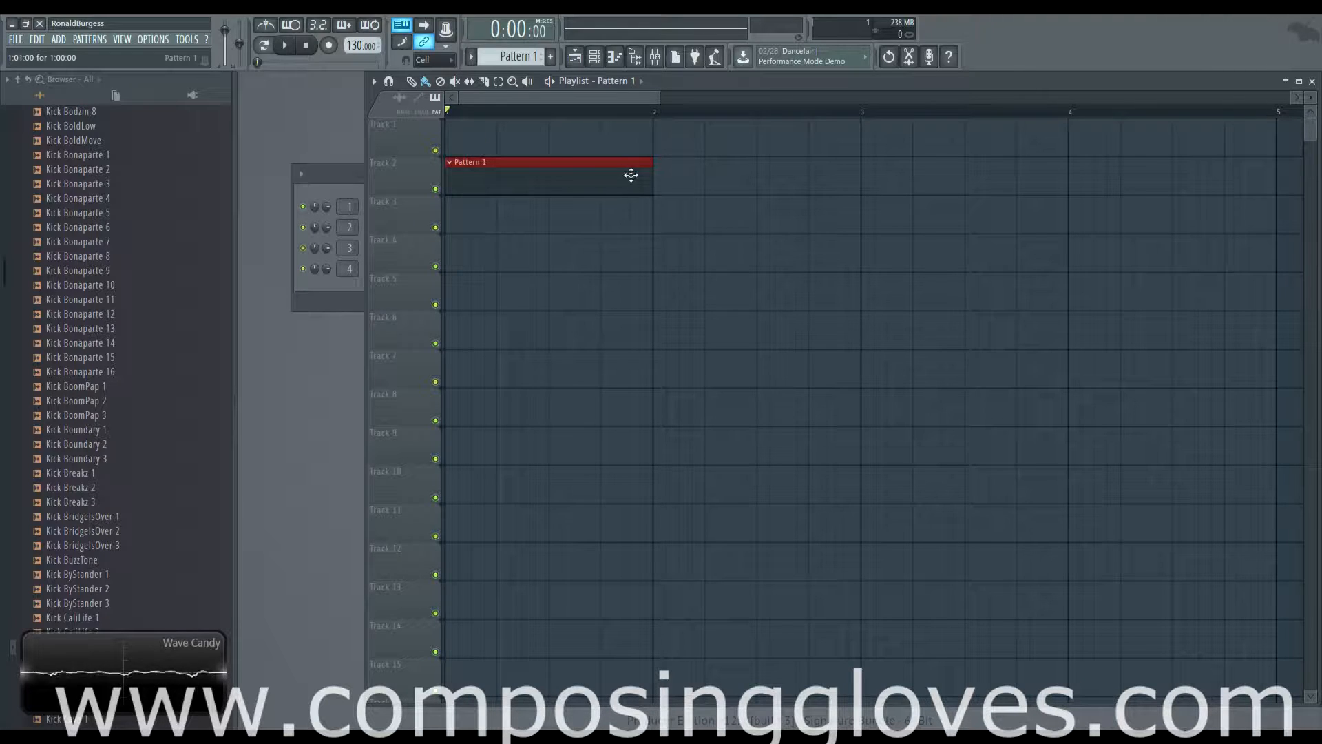
Step: Shorten the Pattern 1 clip to one beat at the start of bar 1 and move it from Track 1 to Track 2
left_click_drag(652, 177, 478, 138)
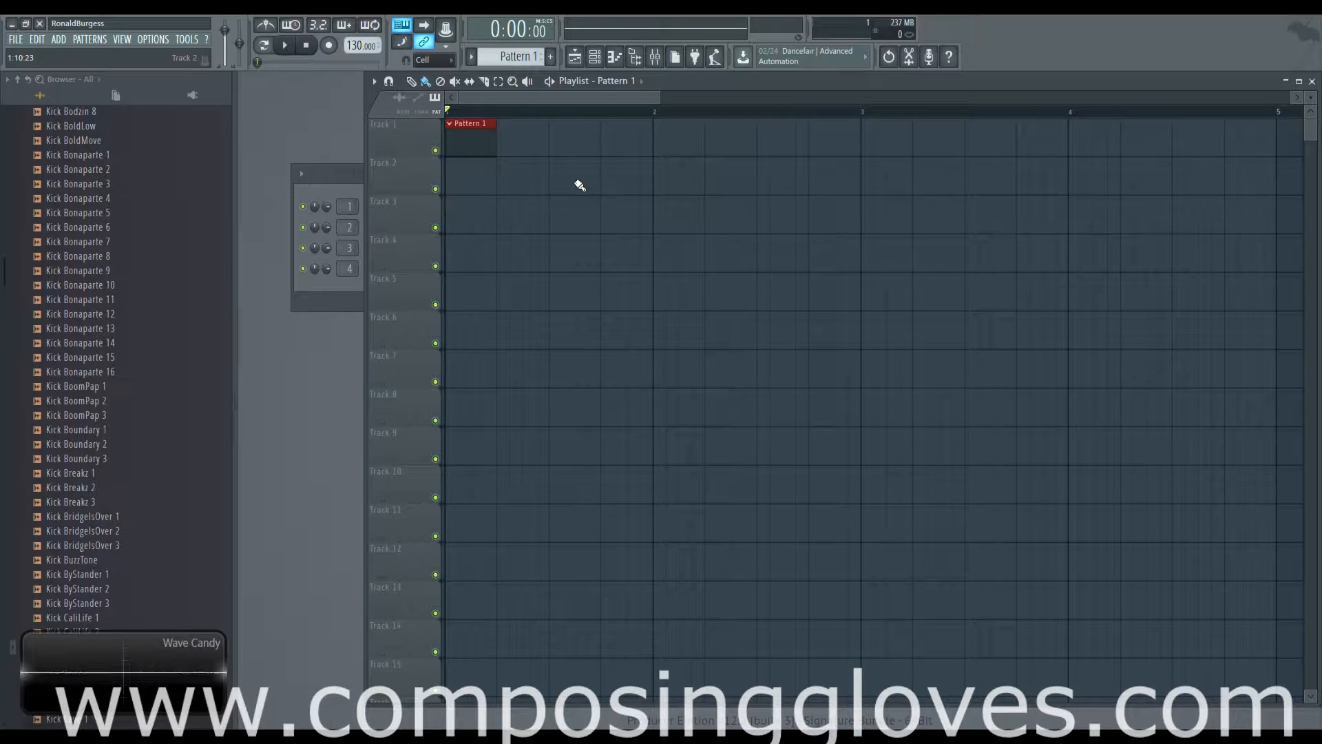
left_click_drag(478, 139, 435, 150)
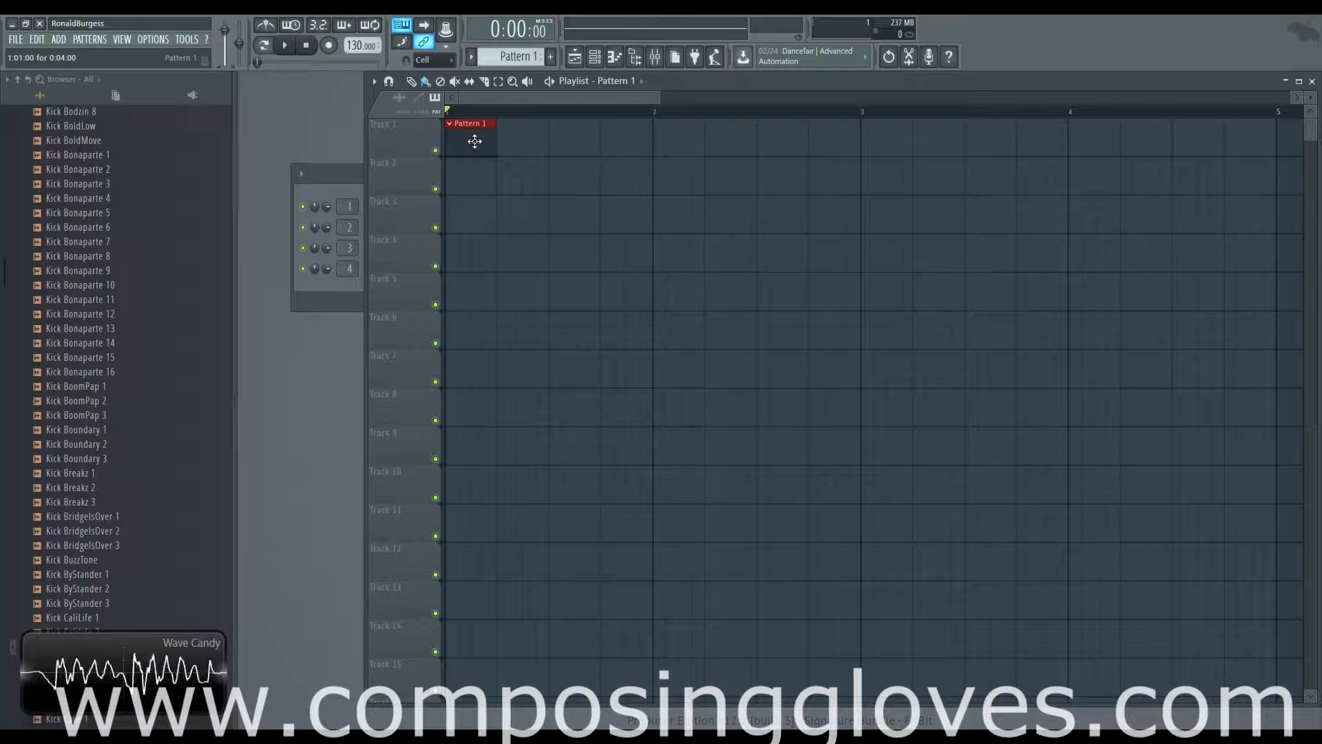
left_click_drag(475, 141, 464, 180)
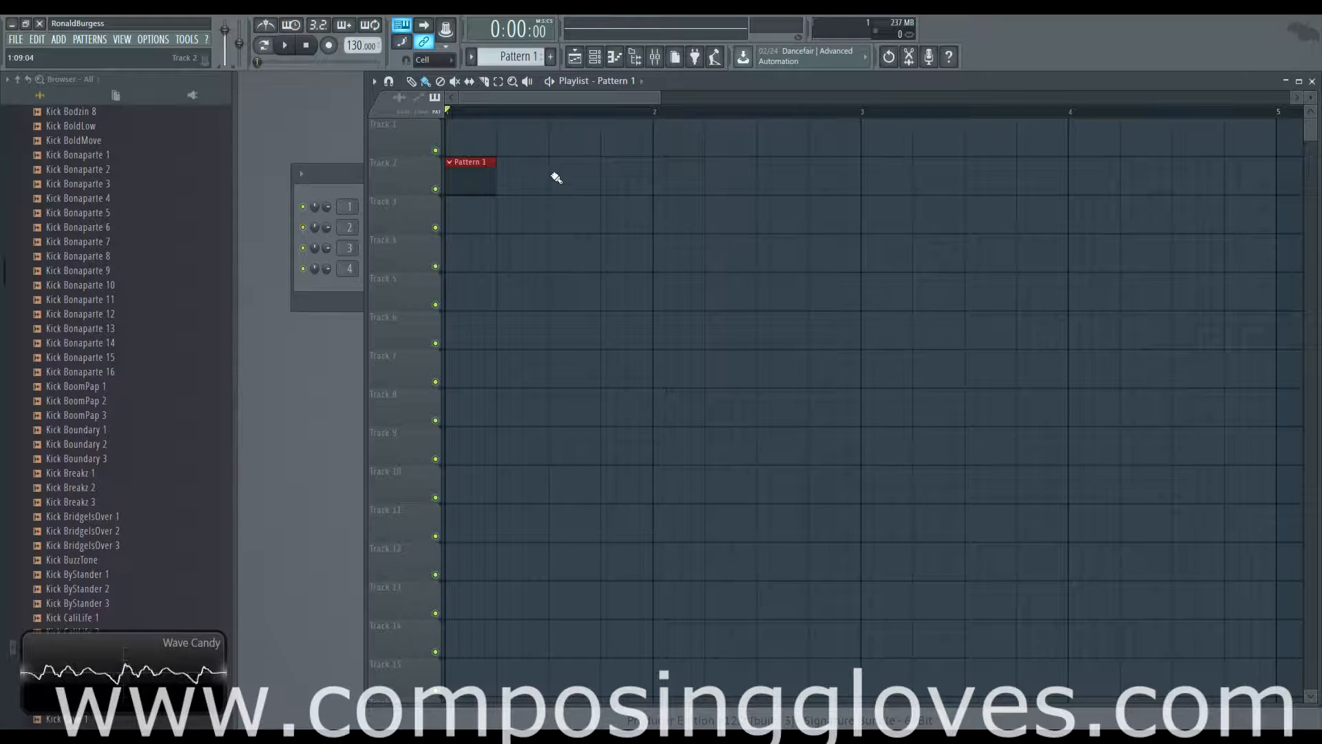
Step: Move the one-beat Pattern 1 clip through the beats of bar 1 and back to Track 1, and delete it
left_click_drag(454, 162, 557, 162)
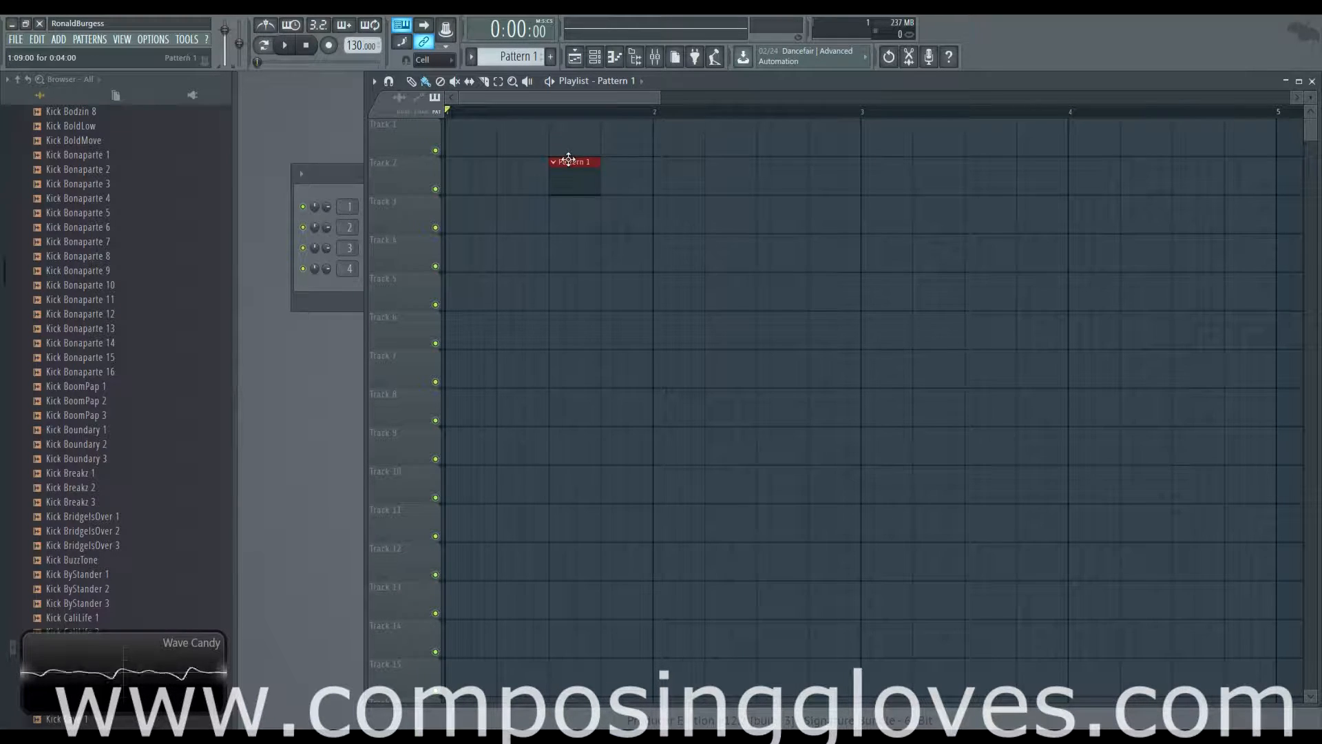
left_click_drag(569, 174, 624, 179)
left_click_drag(518, 177, 484, 143)
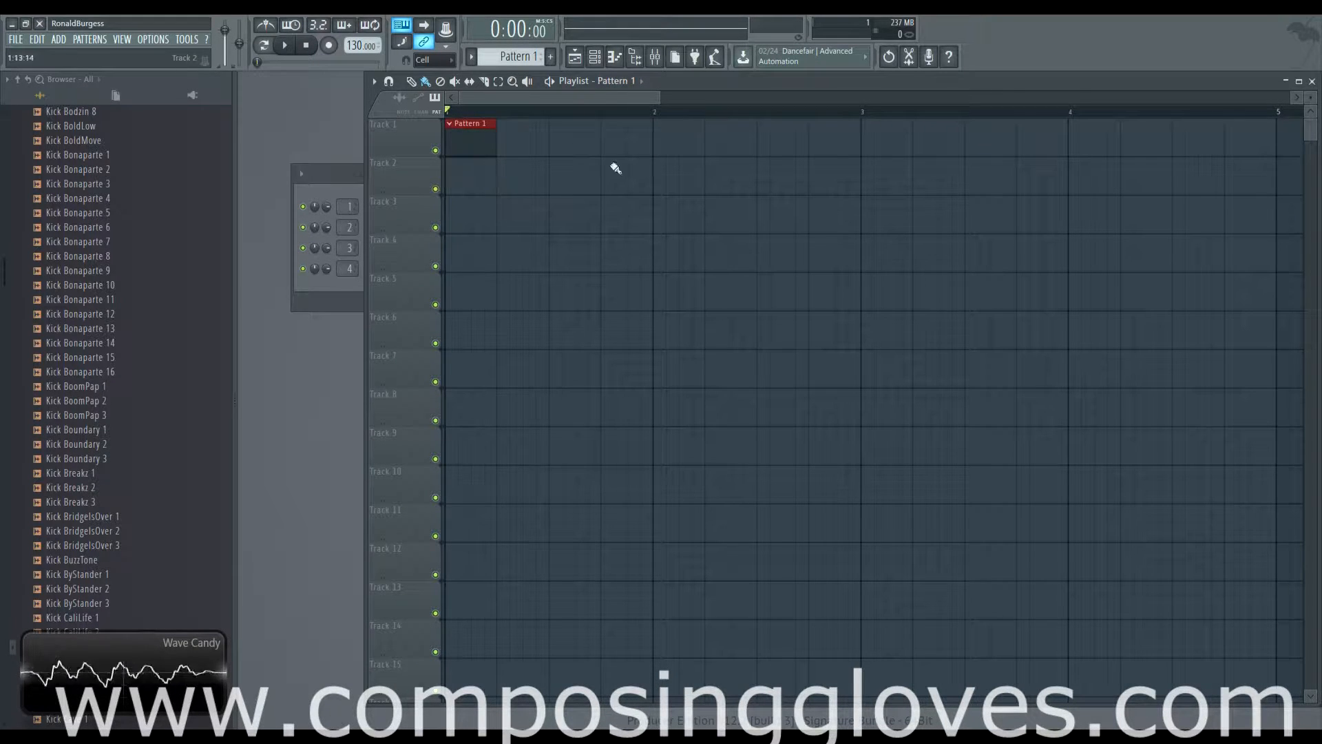
right_click(481, 140)
Step: Bring the Channel rack to the front over the Playlist, and open and close the Kick channel's sampler settings
left_click(312, 186)
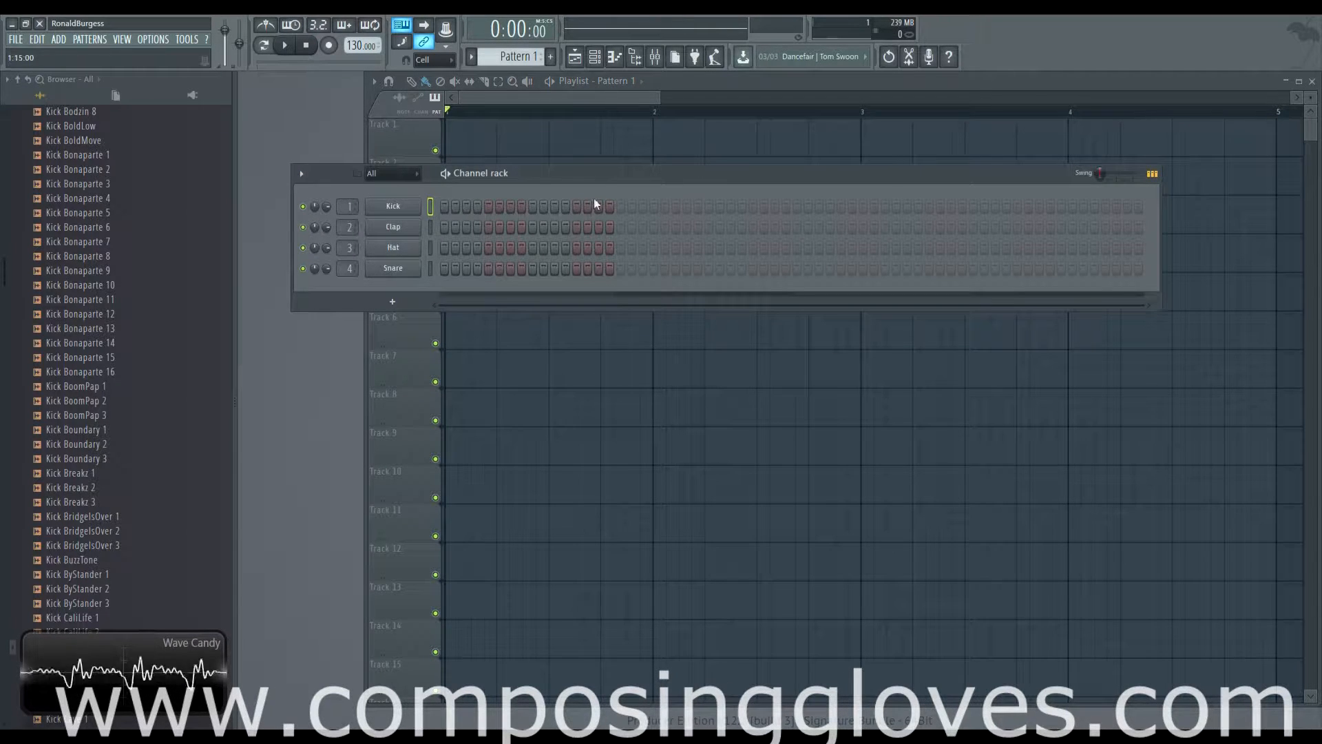
left_click_drag(594, 176, 647, 170)
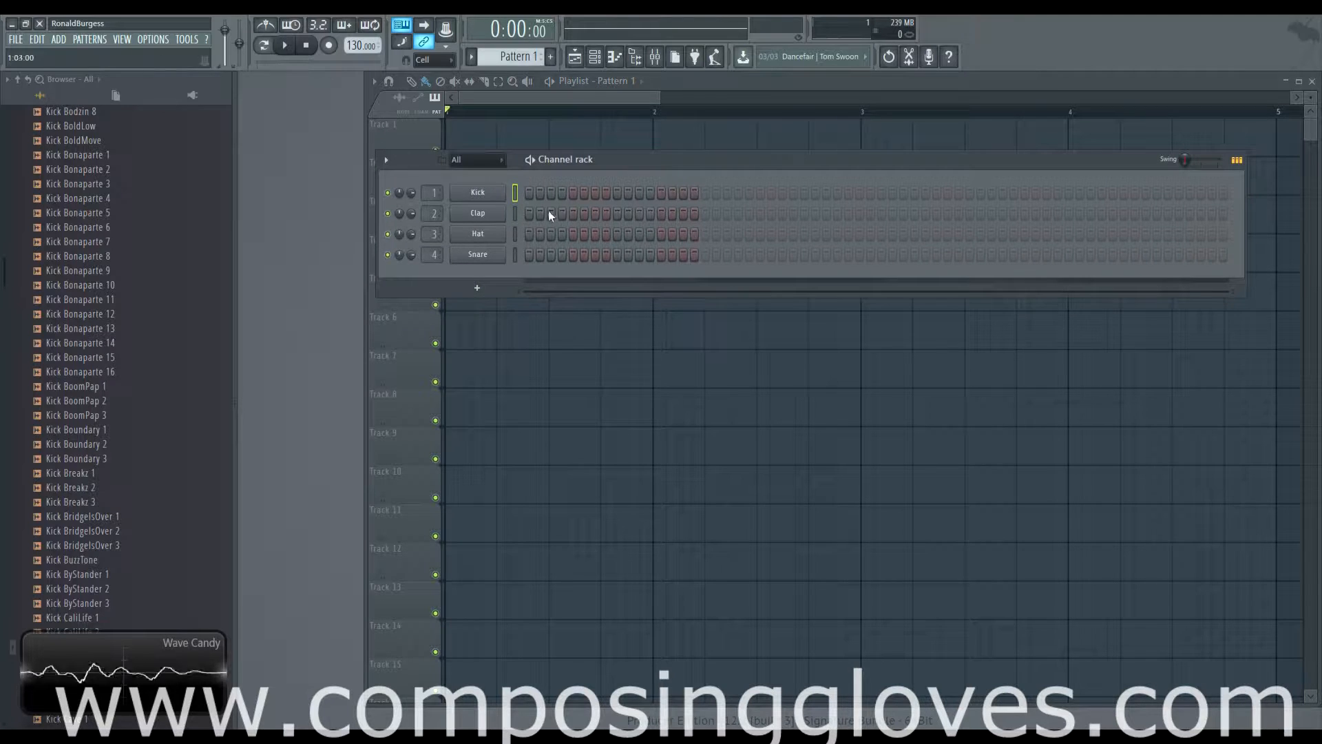
left_click(478, 192)
left_click_drag(493, 366, 514, 329)
left_click(650, 181)
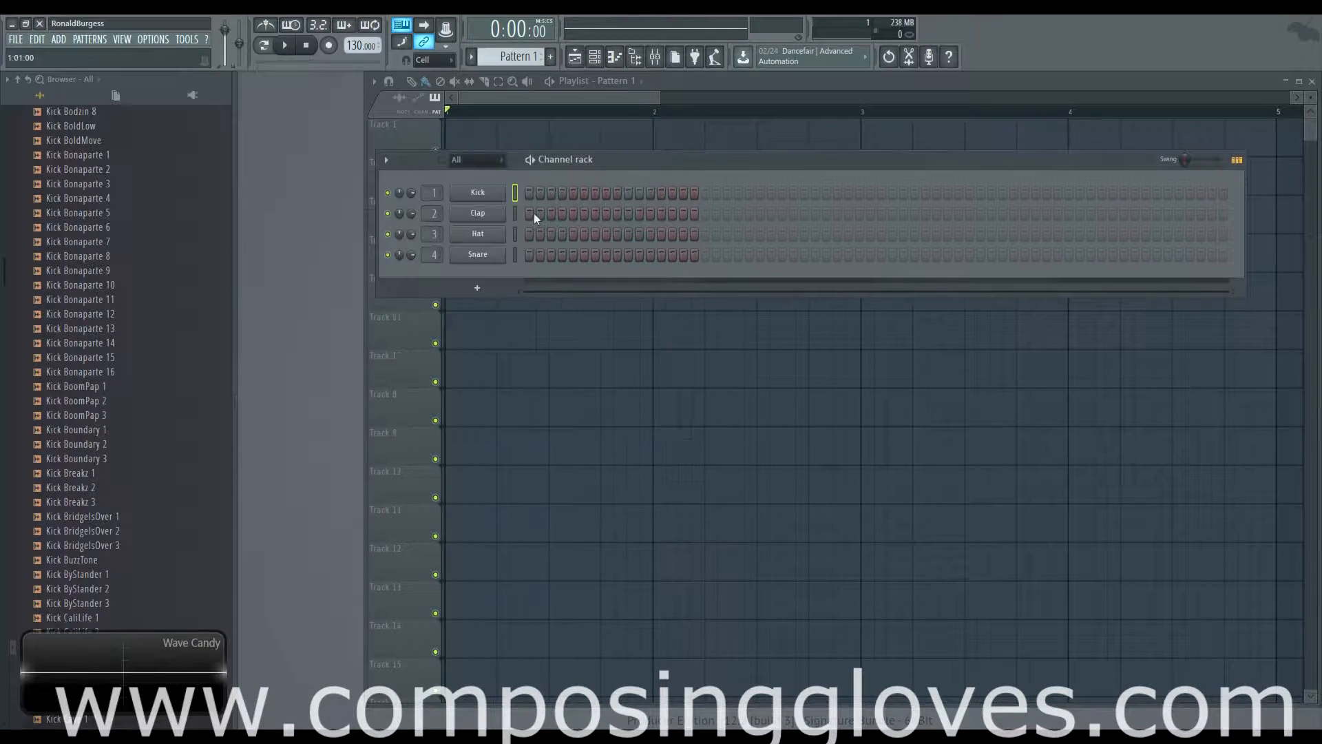
left_click(490, 197)
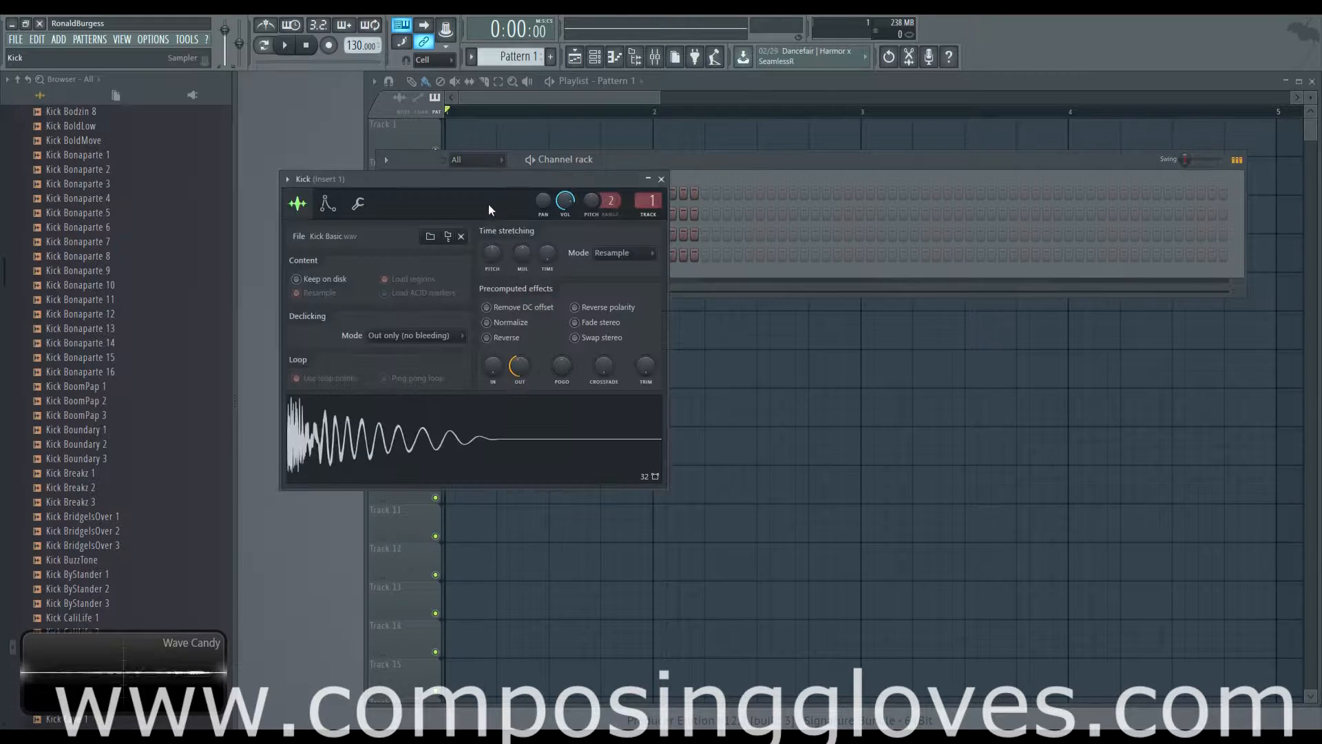
left_click(661, 179)
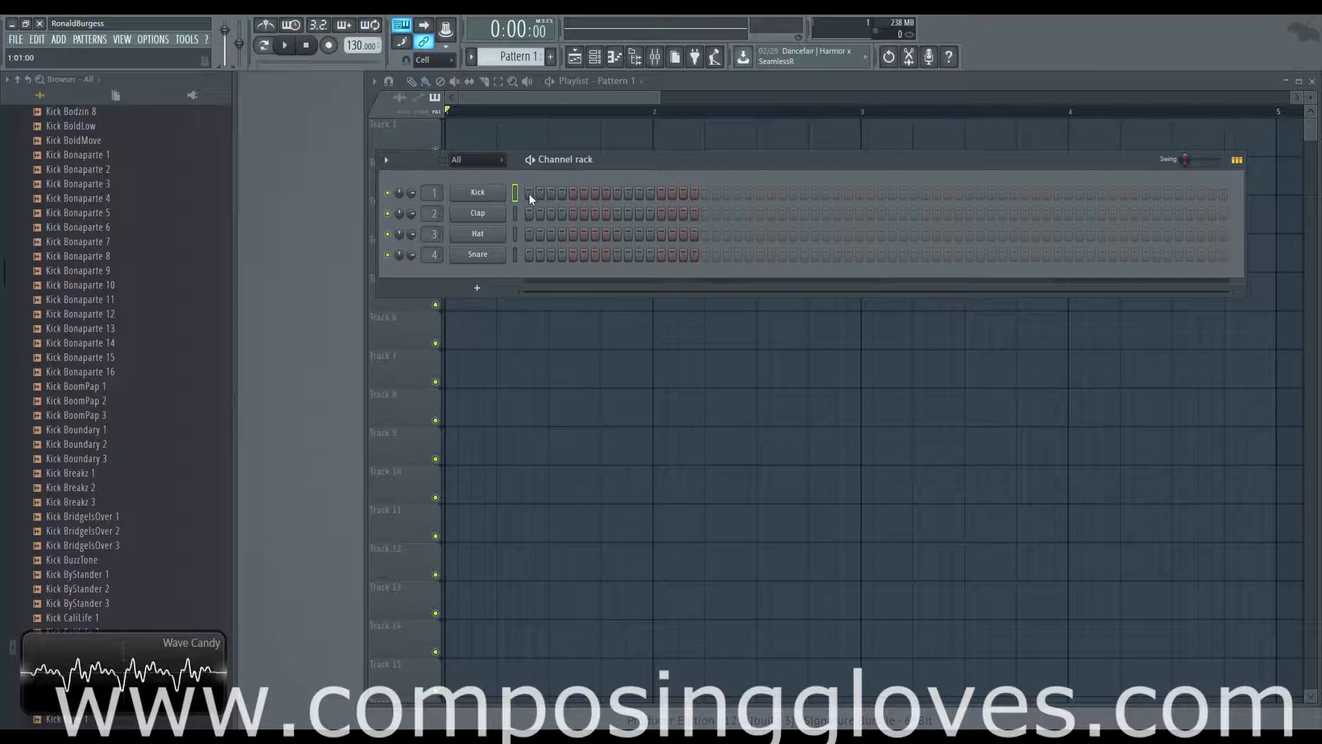
Step: Activate all 16 steps of the Kick channel and move the Playlist aside behind the Channel rack
right_click(572, 193)
right_click(617, 193)
right_click(661, 193)
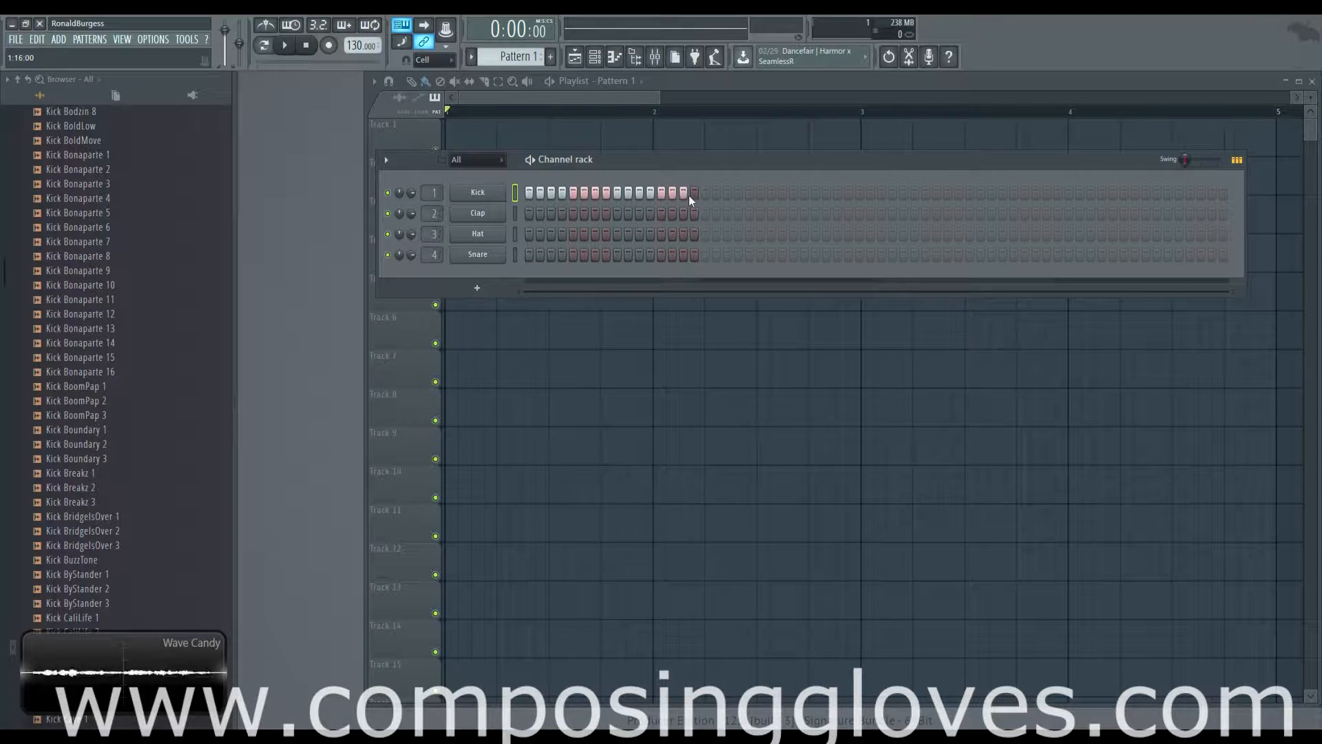
key("F6")
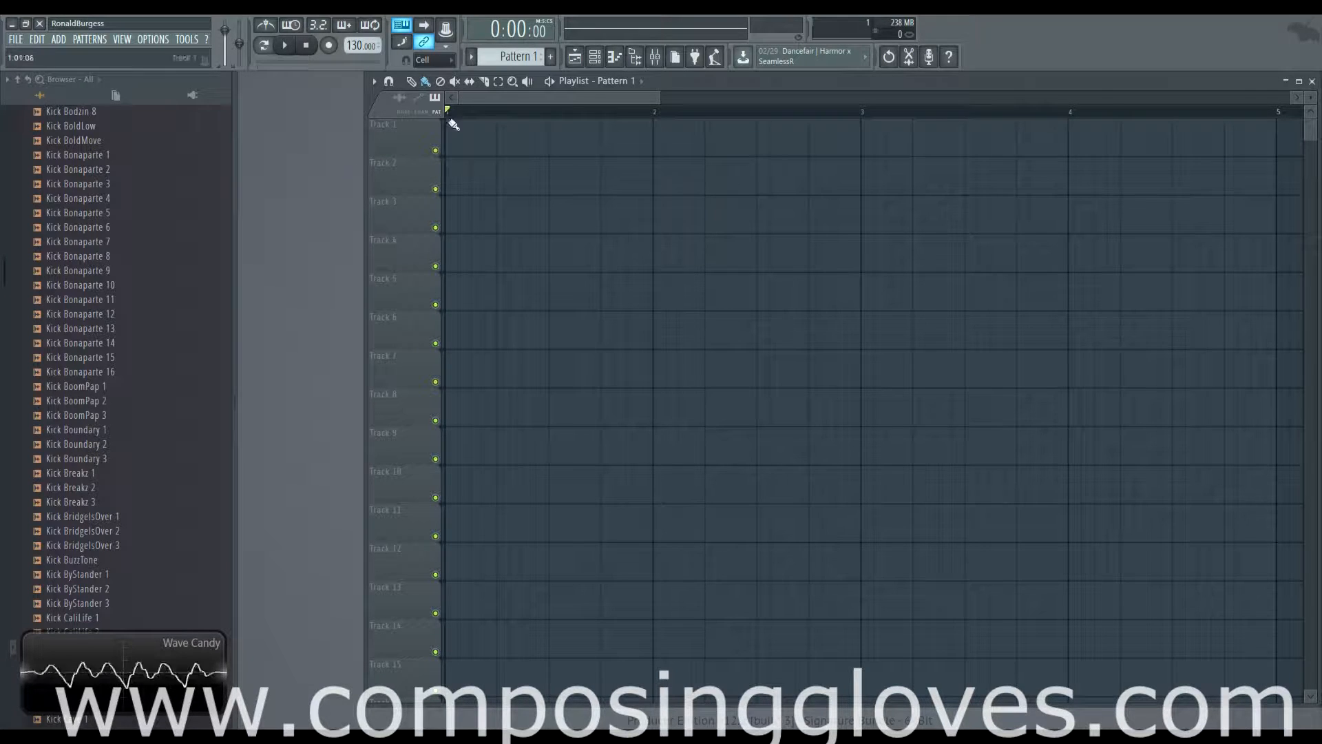
left_click_drag(700, 84, 831, 142)
left_click(419, 164)
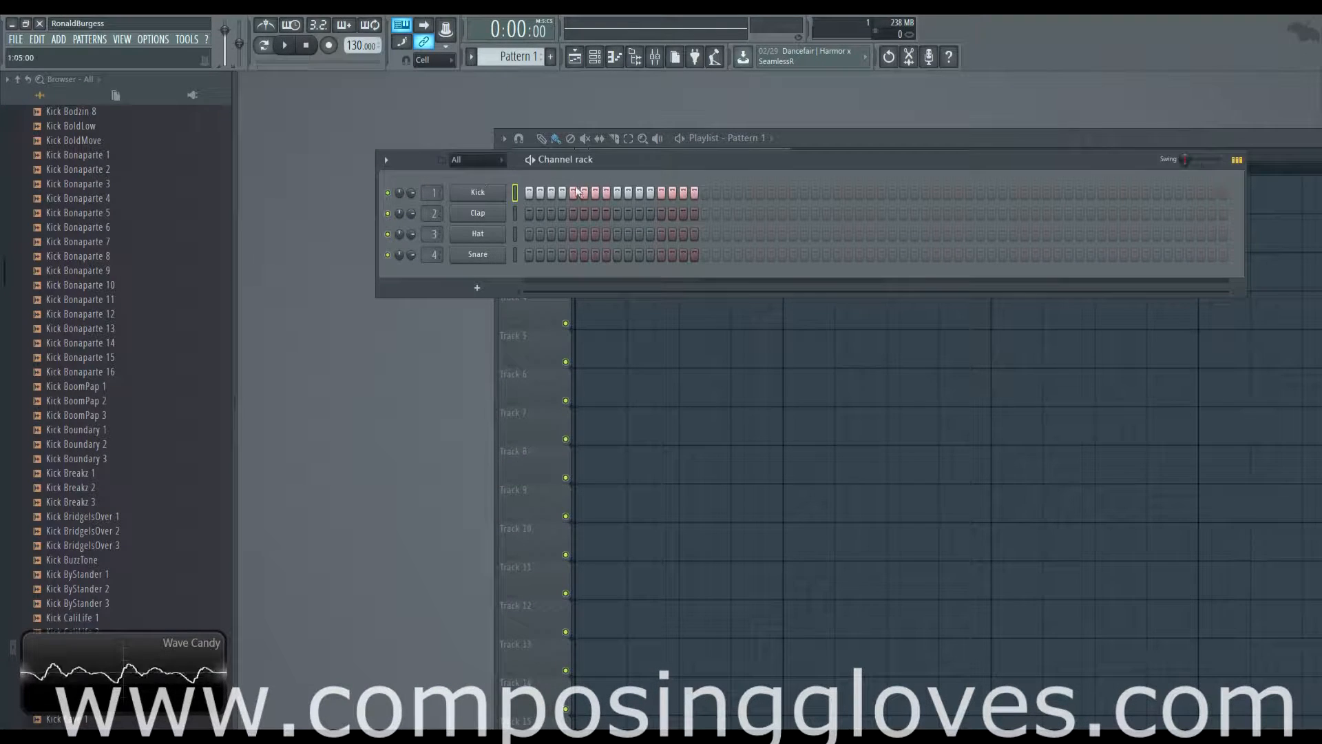
Step: Clear the Kick channel's steps except steps 1 and 9, and move the Playlist back up behind the Channel rack
left_click_drag(692, 192, 541, 192)
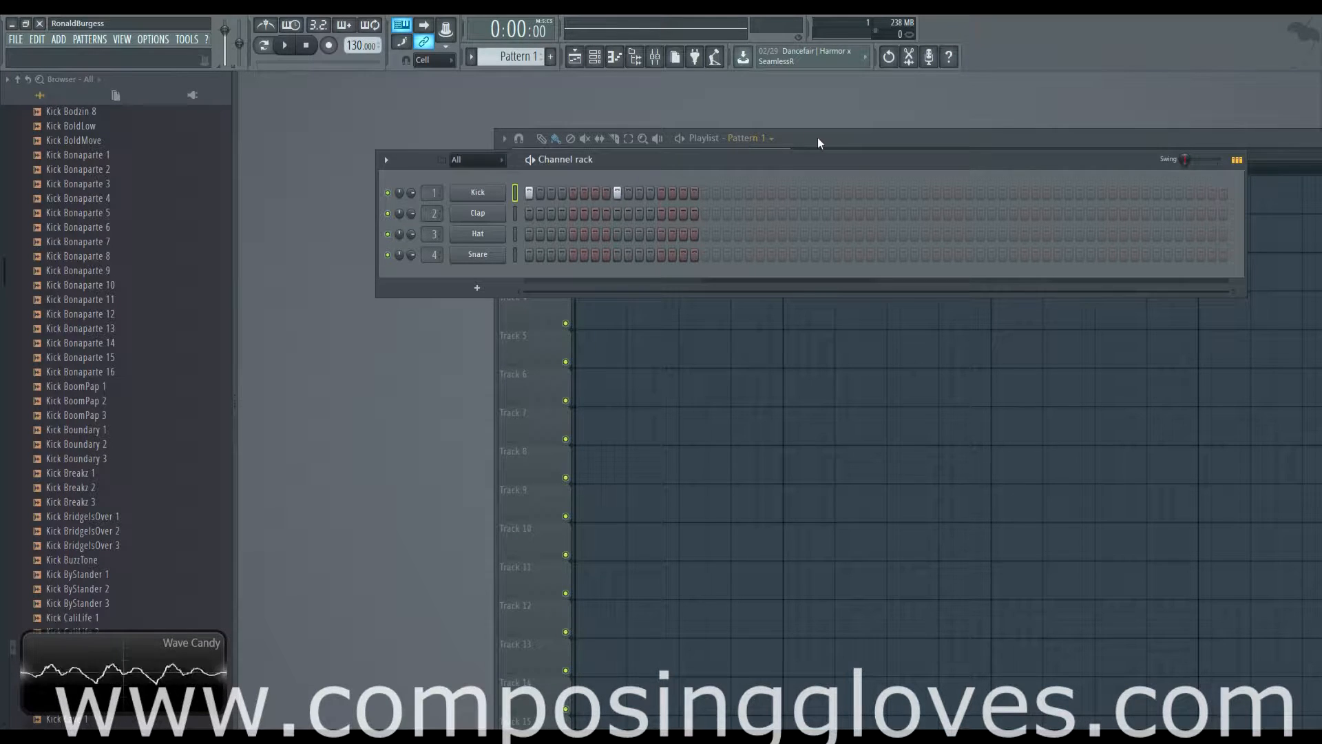
left_click_drag(817, 138, 794, 83)
left_click(417, 174)
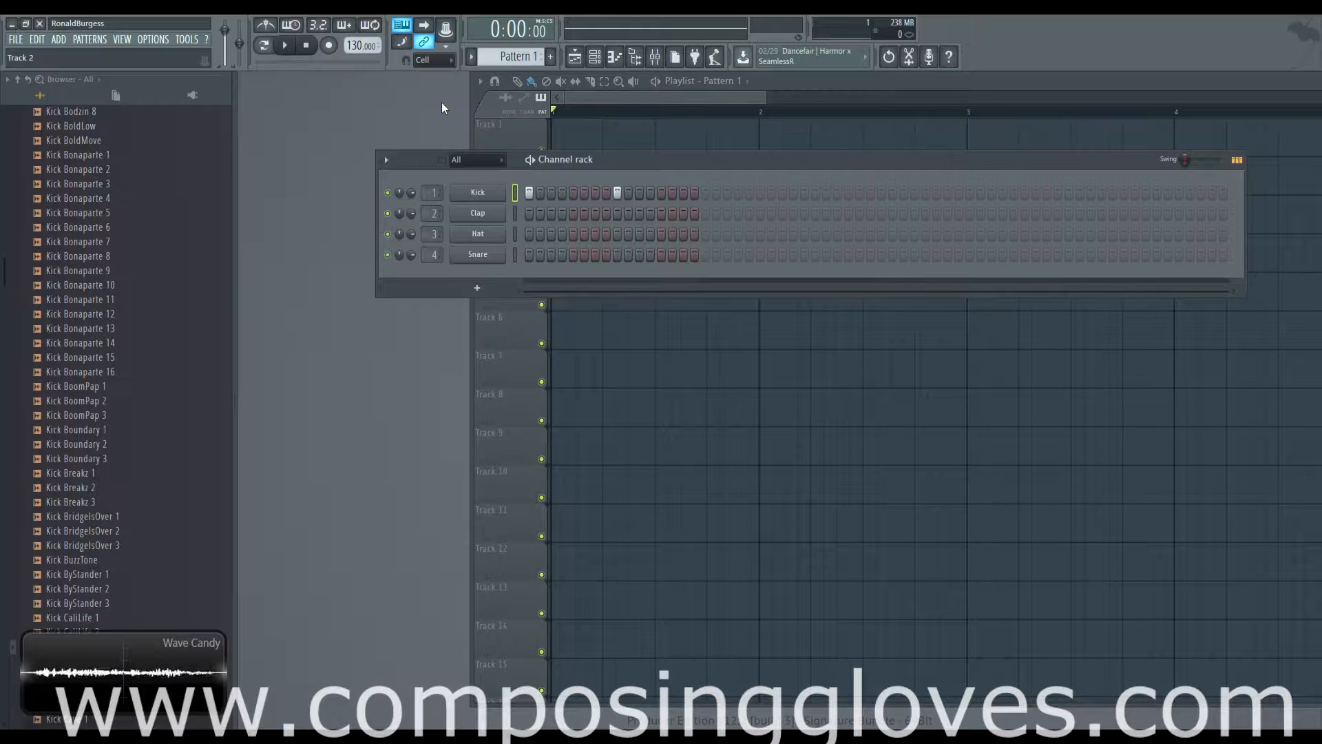
Step: Set the project tempo to 110 BPM and reposition the Channel rack over the upper tracks of the Playlist
left_click_drag(355, 45, 355, 60)
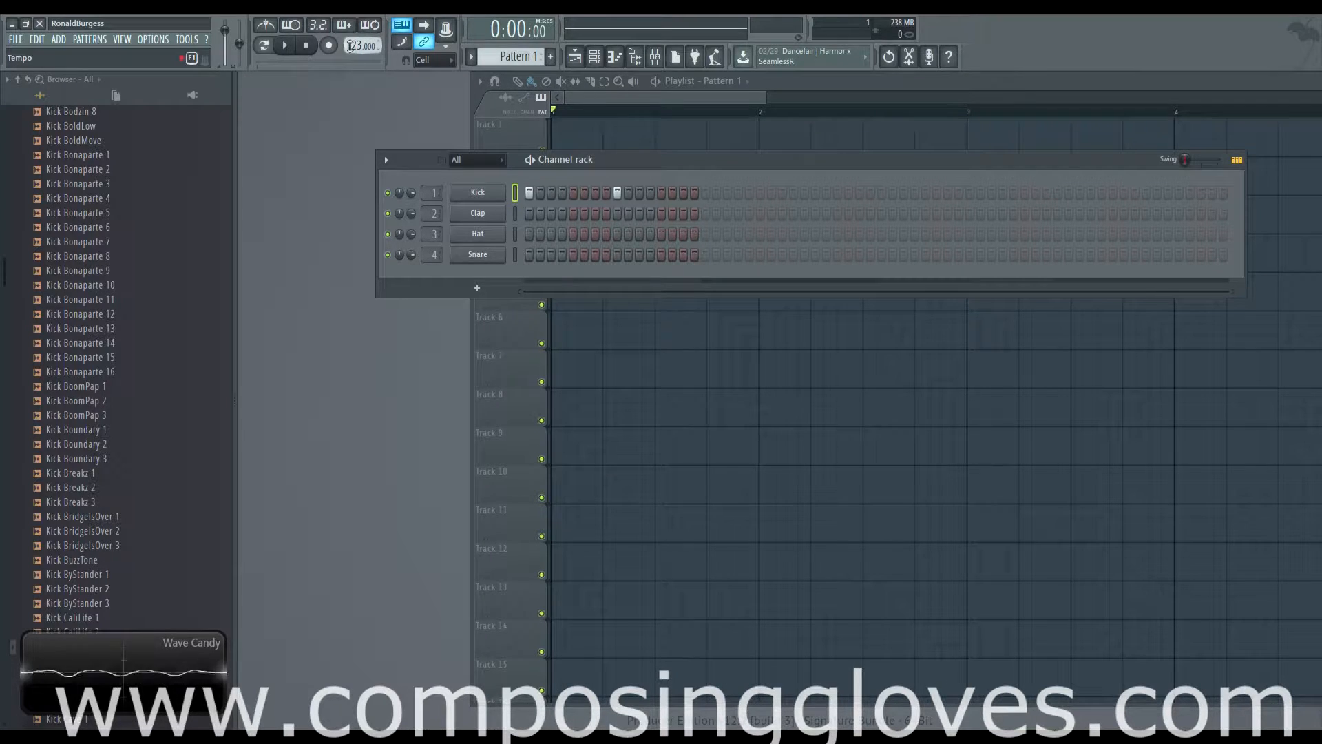
left_click_drag(354, 45, 354, 59)
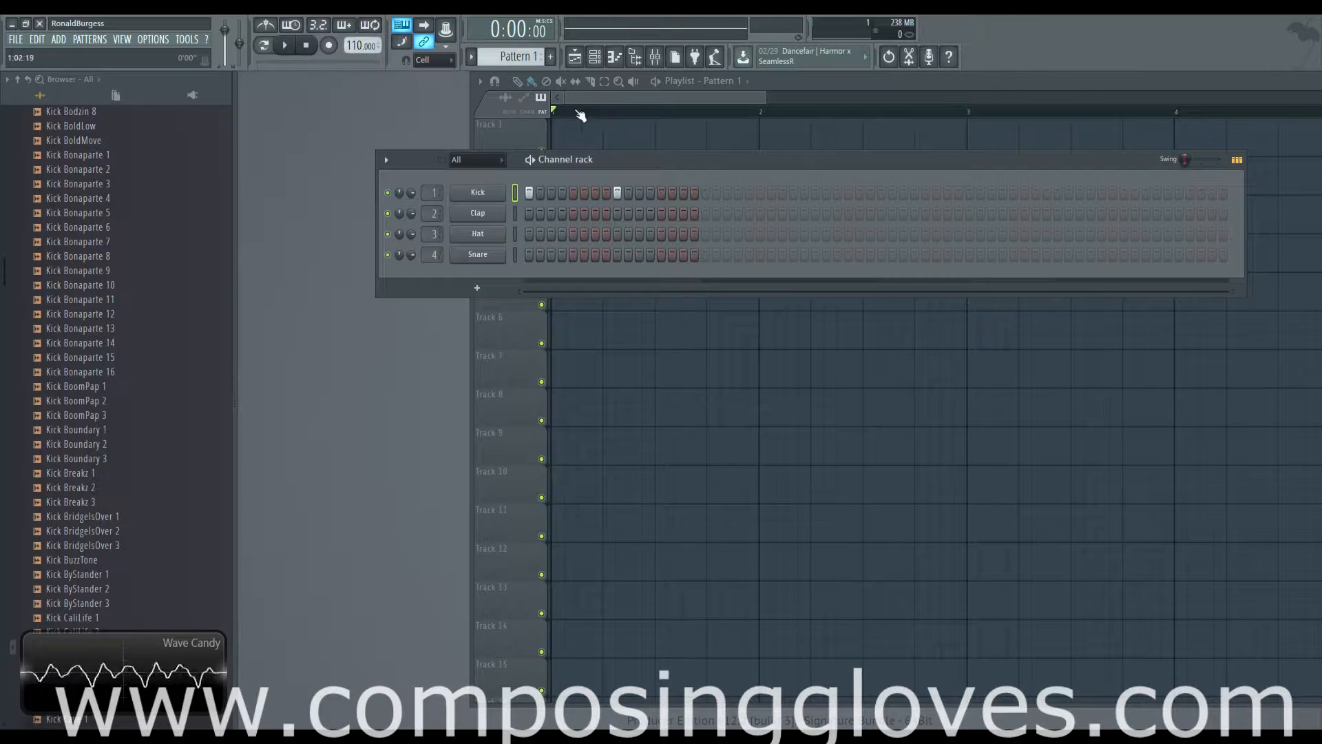
left_click_drag(639, 169, 507, 284)
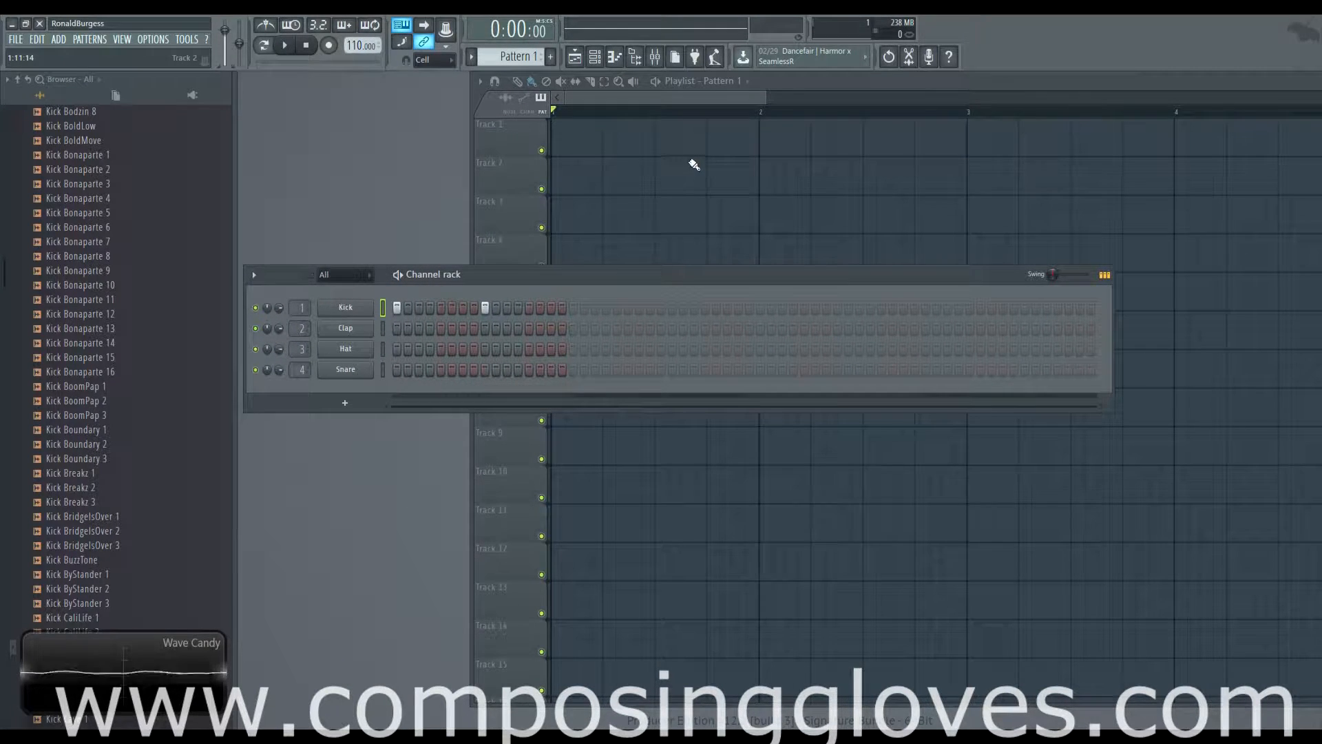
left_click_drag(540, 272, 671, 167)
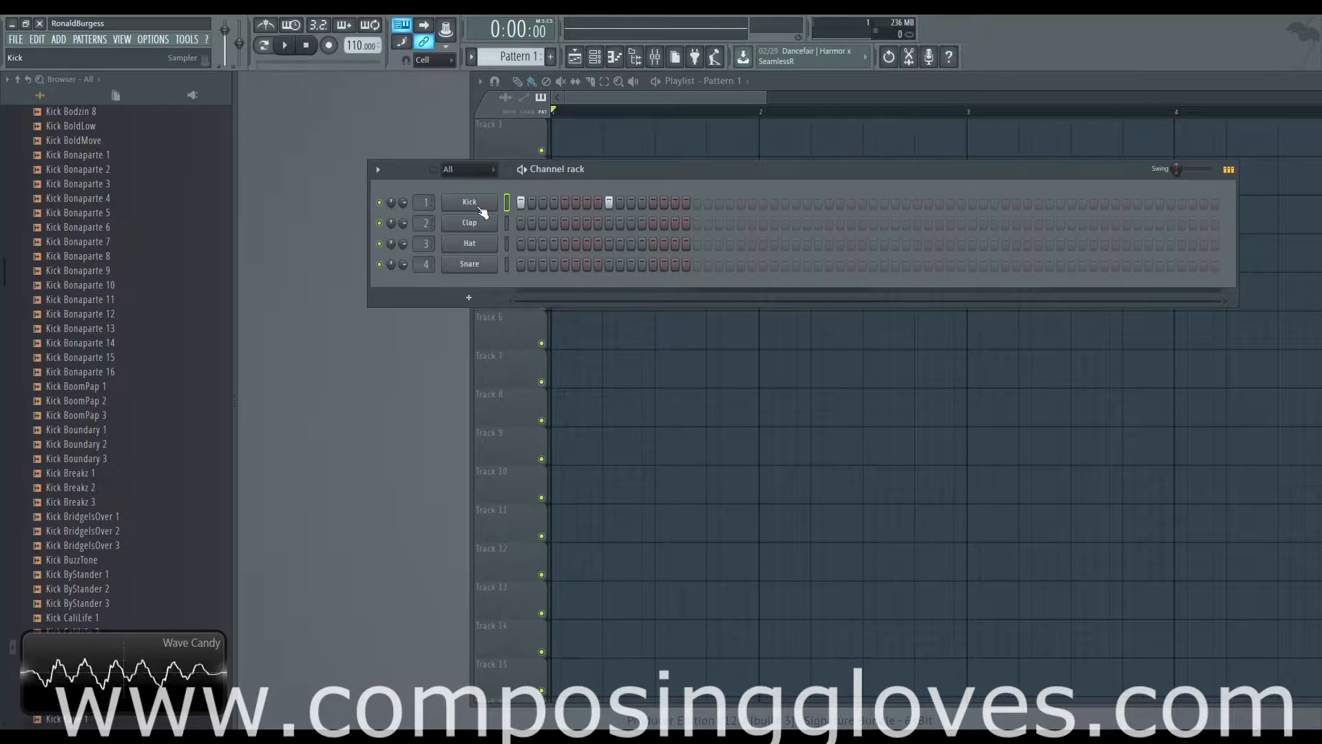
Step: Reposition the Channel rack so that it overlaps the Playlist's track headers
left_click_drag(634, 175, 543, 201)
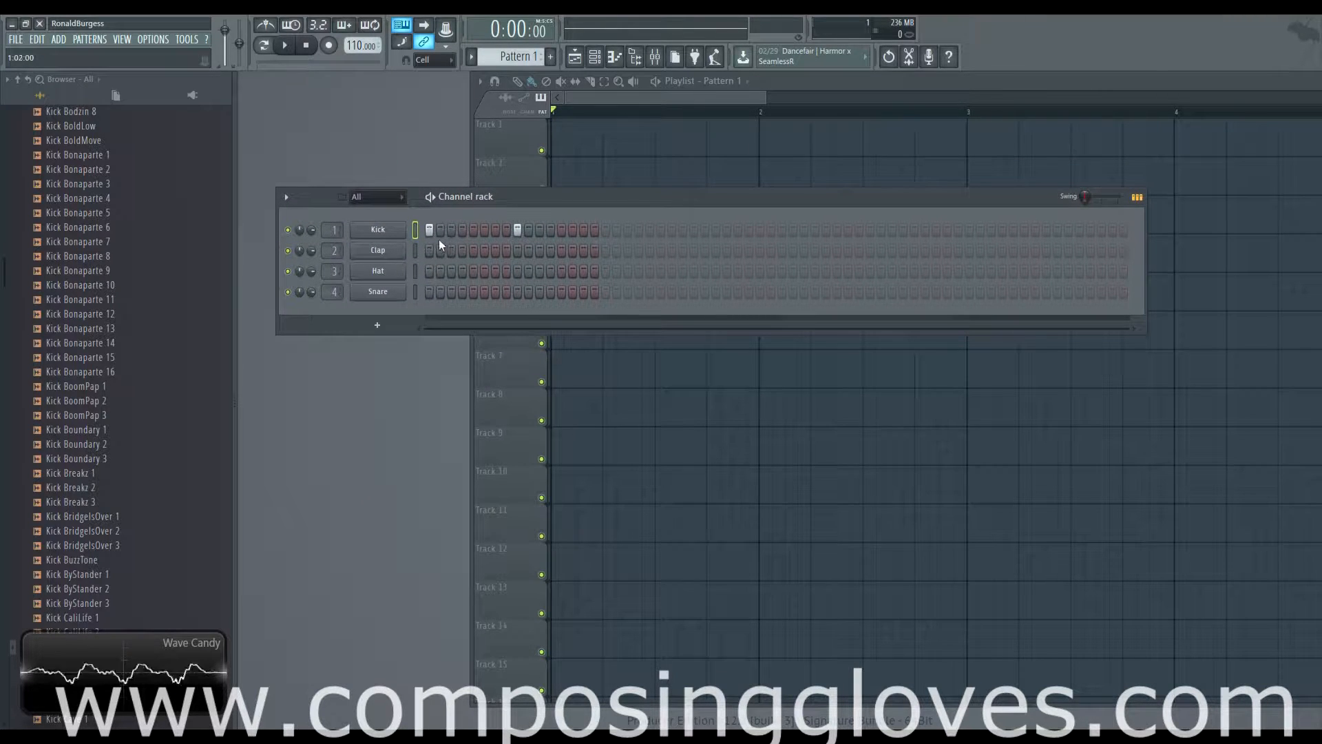
left_click(398, 232)
left_click(661, 179)
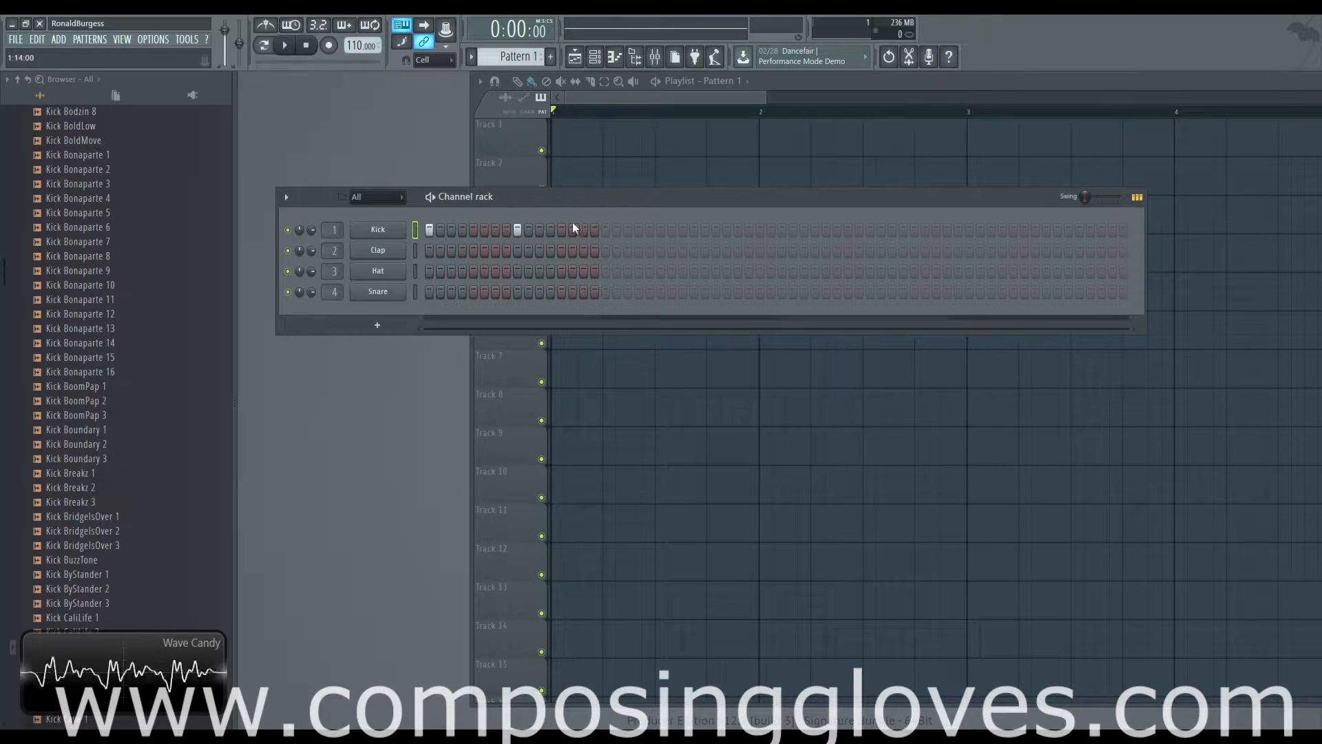
Step: Play the kick pattern briefly, and activate every second step of the Hat channel from step 1 to step 15
left_click(439, 271)
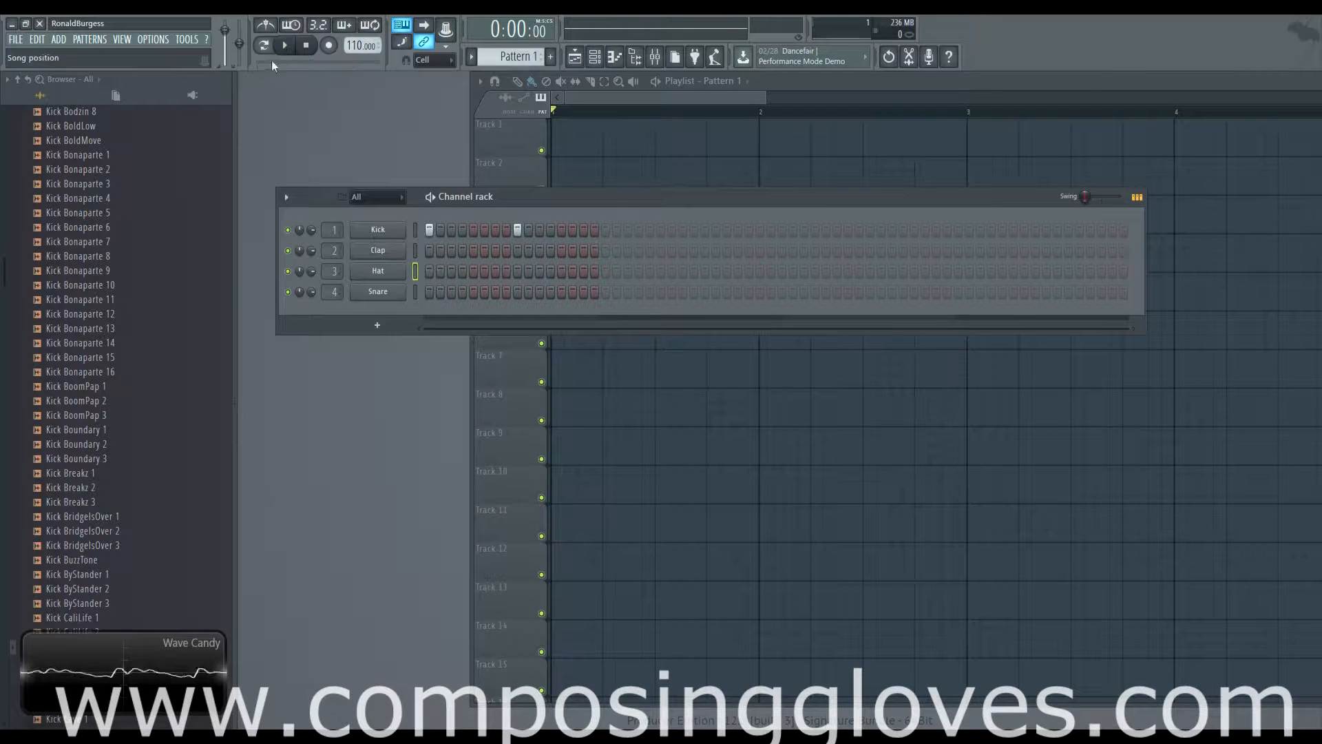
left_click(285, 45)
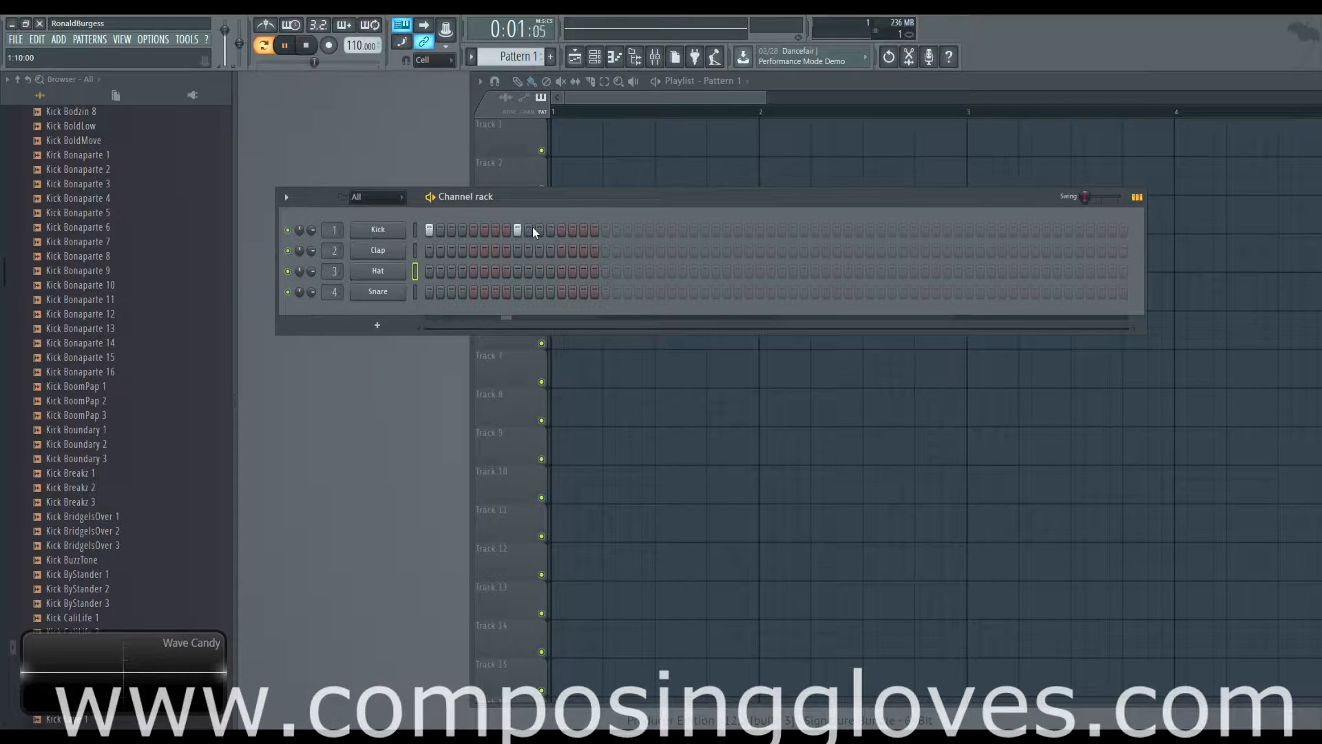
key("space")
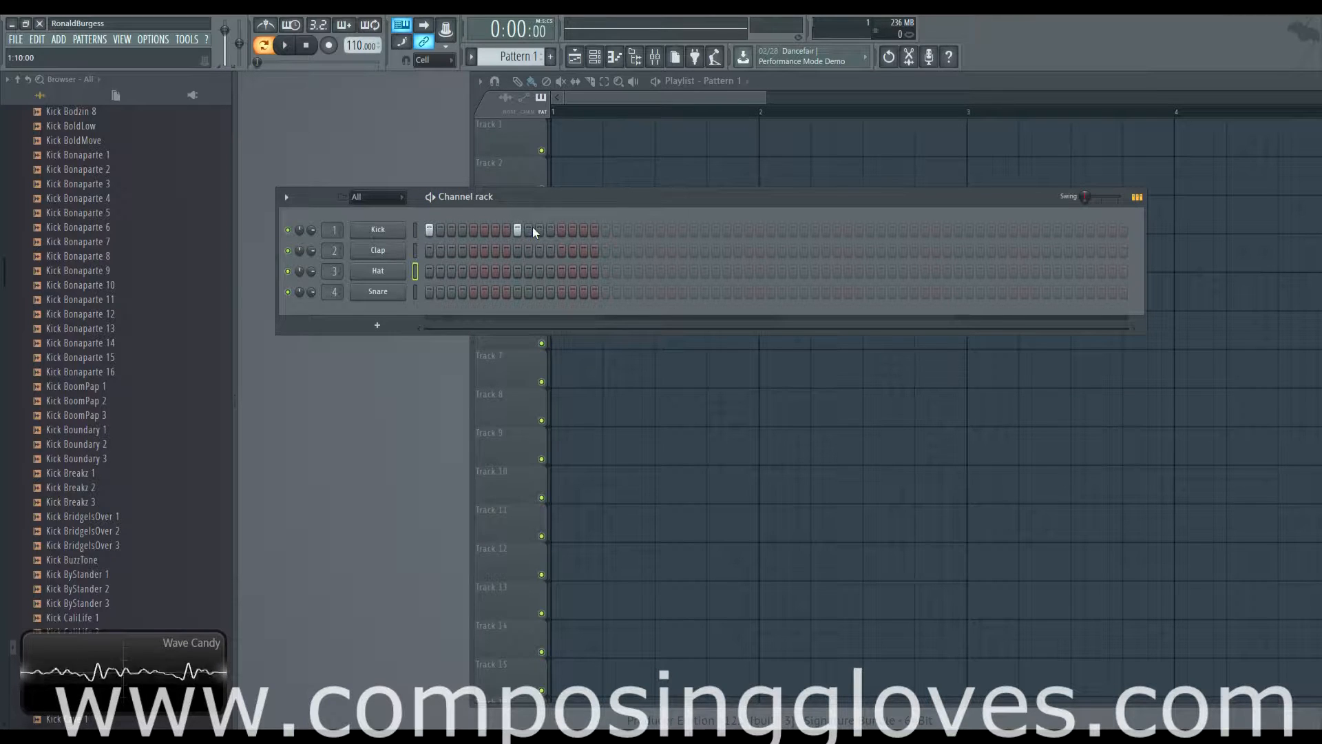
left_click(431, 271)
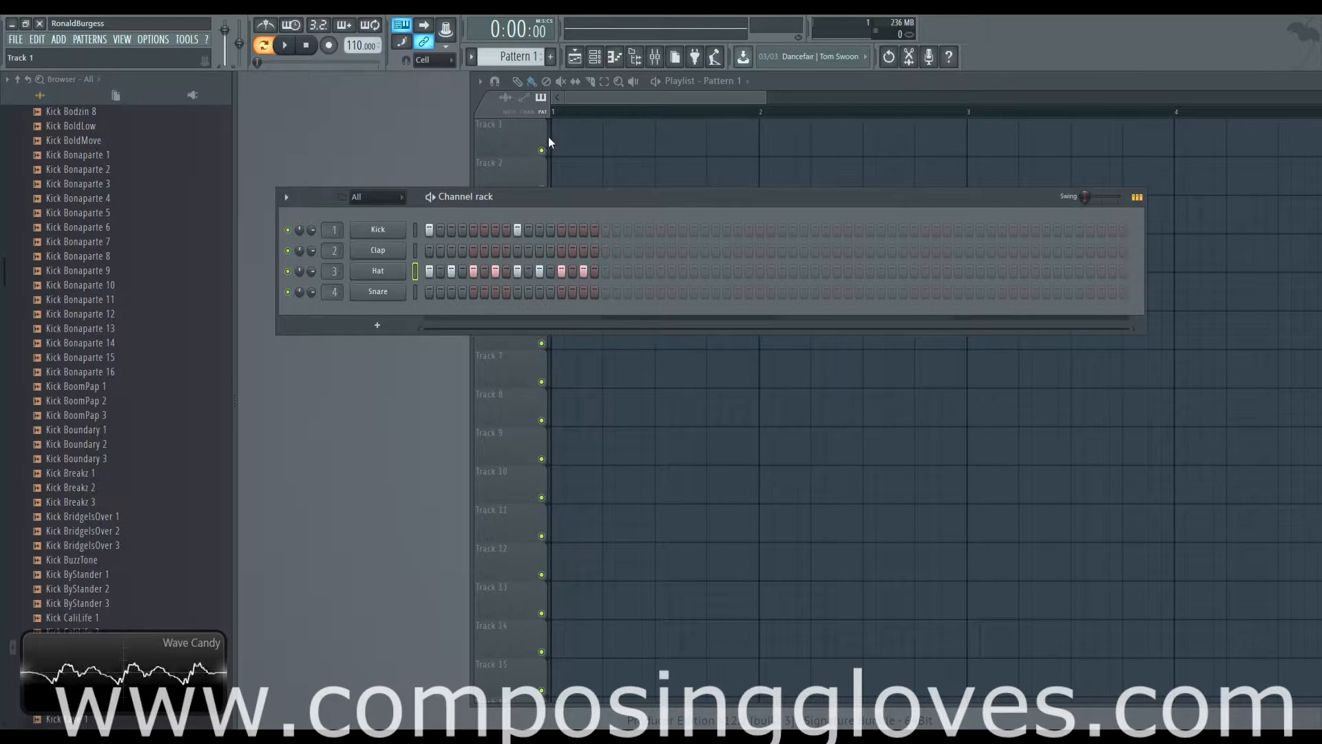
Step: Try placing a Pattern 1 clip on Track 1 of the Playlist, and delete it
left_click(566, 141)
left_click_drag(732, 141, 666, 144)
right_click(664, 146)
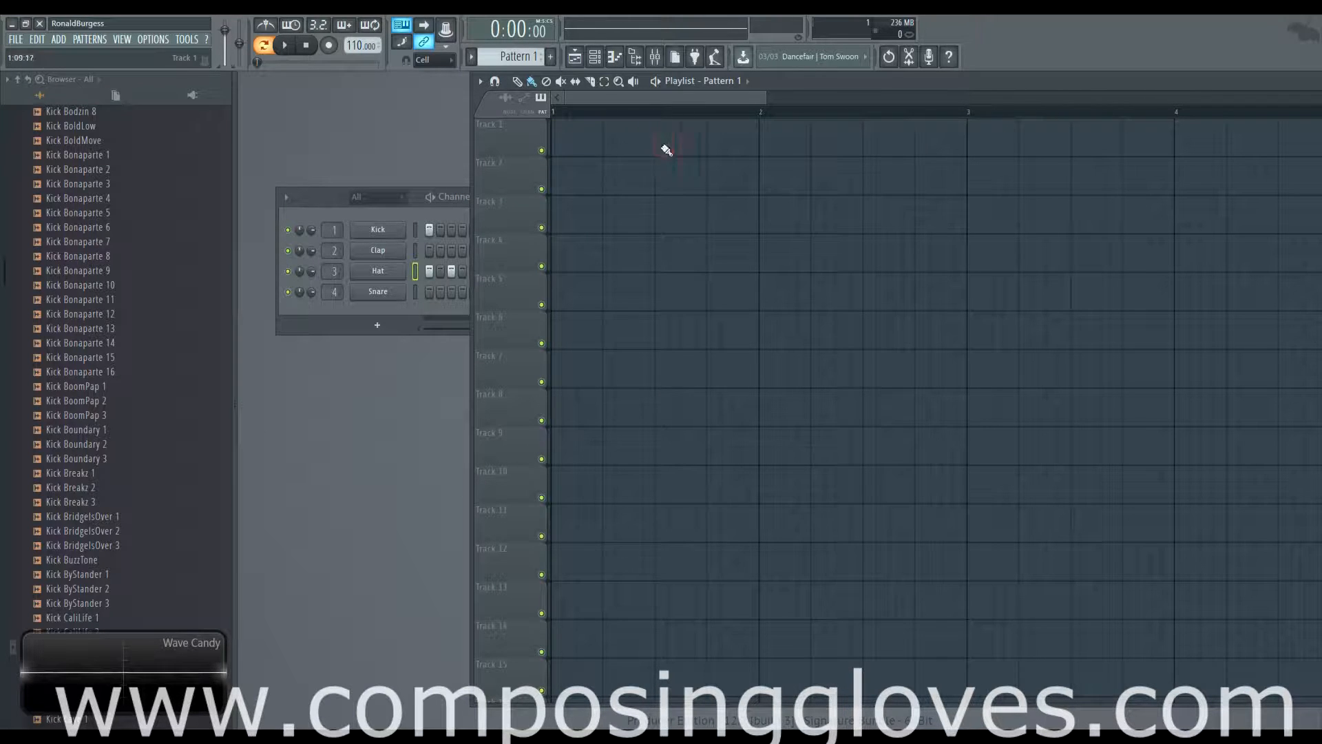
Step: Bring the Channel rack to the front, clear Hat steps 1 and 9, and play the pattern
left_click(383, 213)
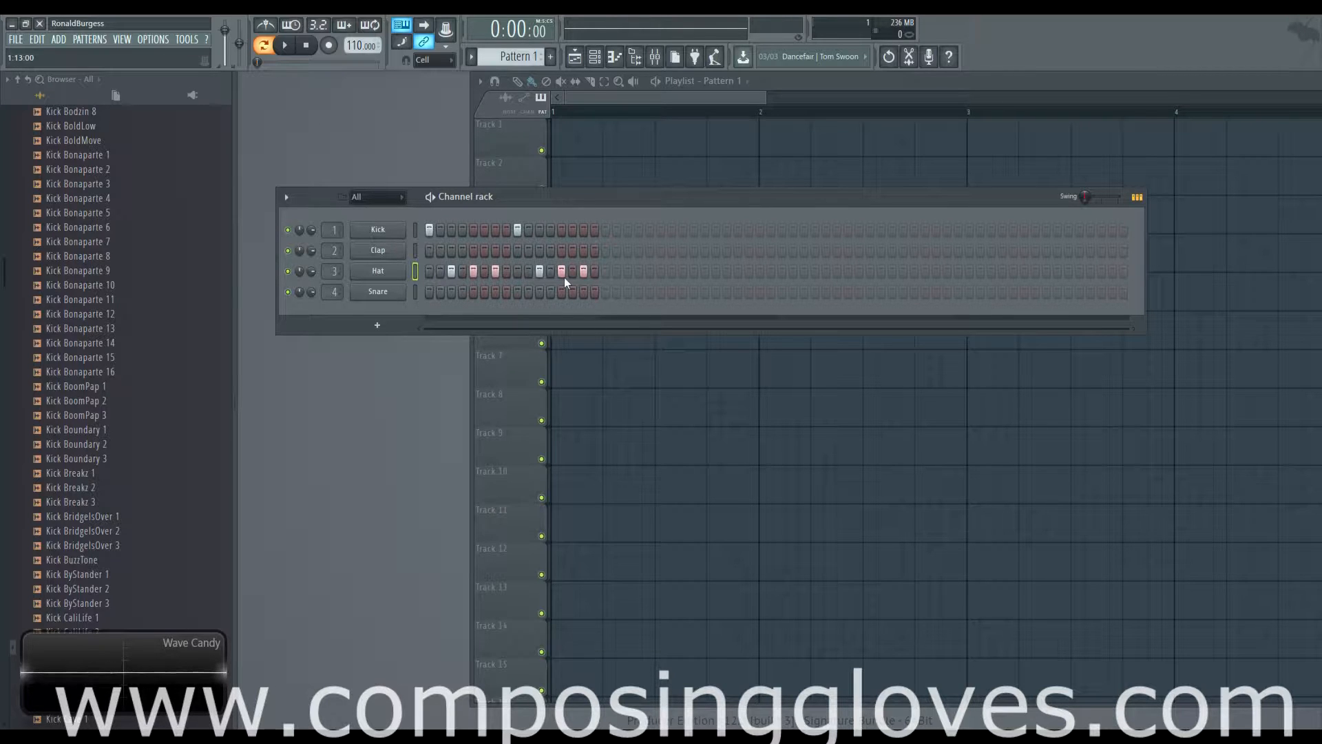
key("space")
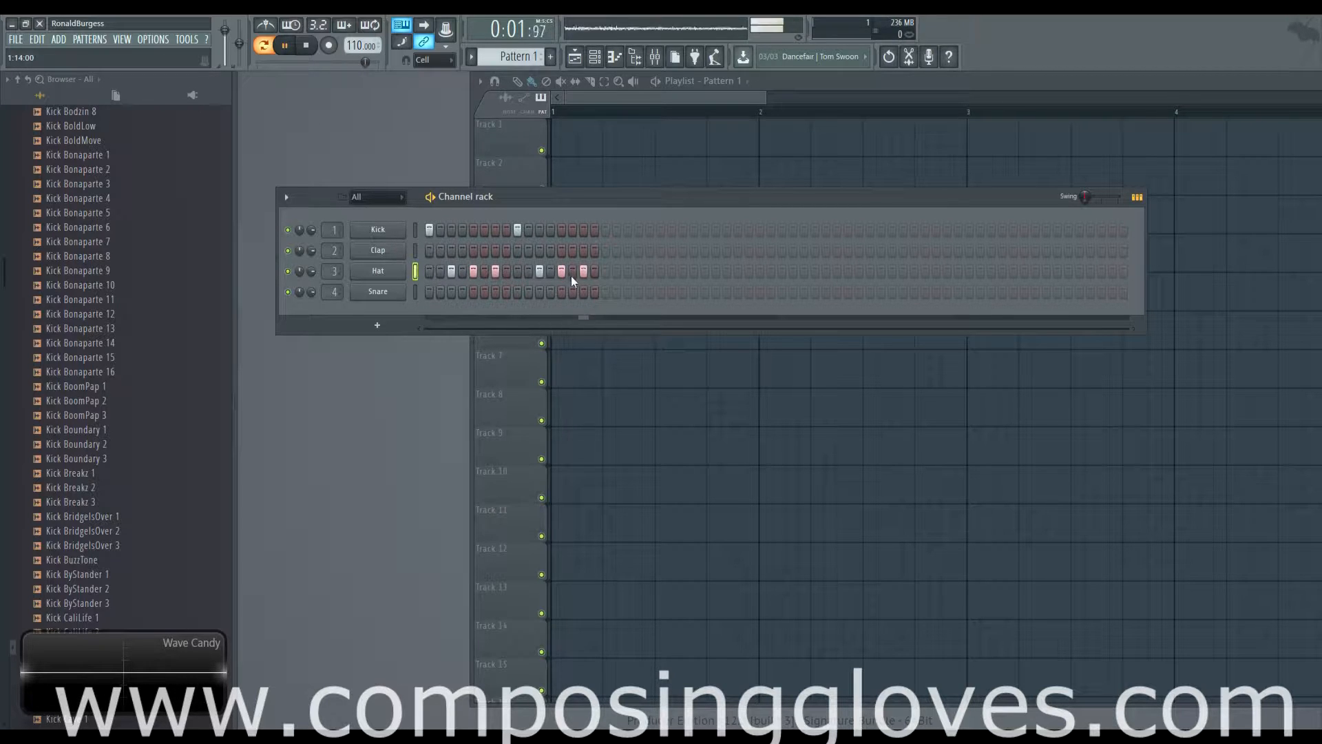
key("space")
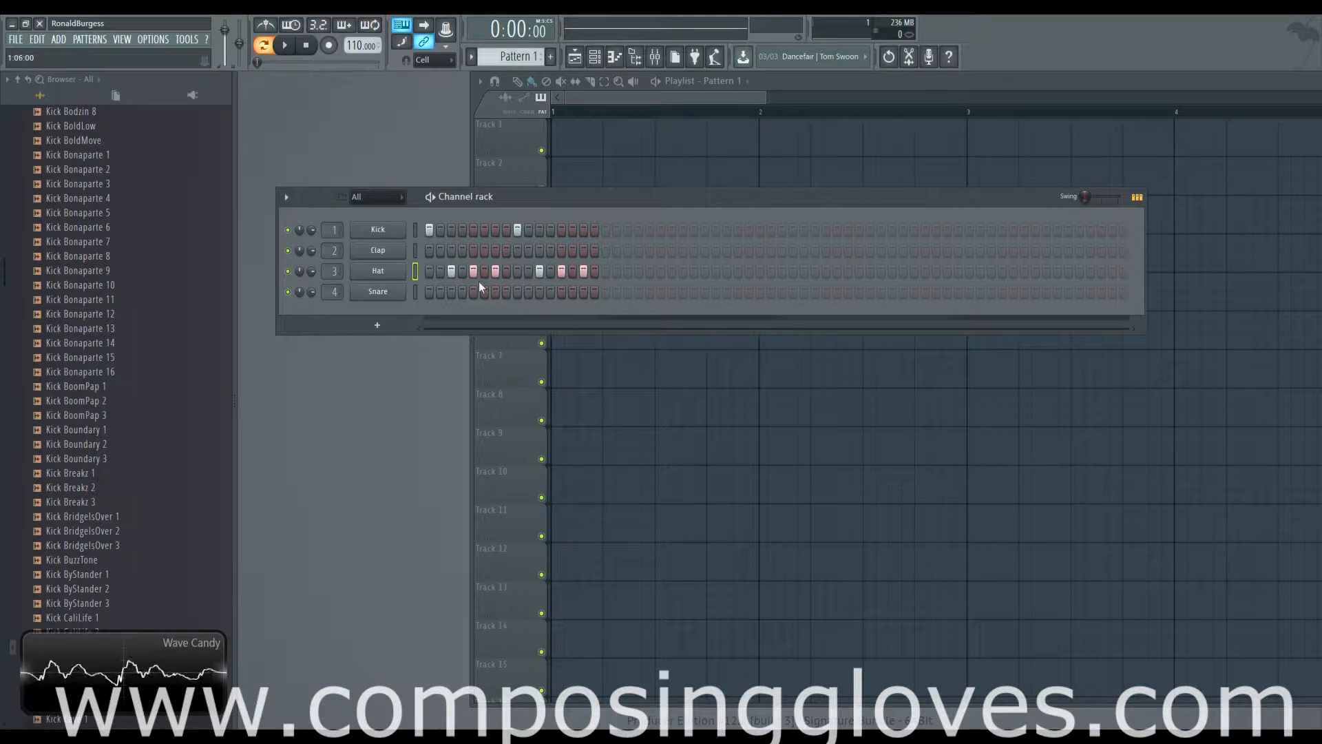
Step: Shorten the Hat sample with the Out fade in its sampler settings, and close the settings
left_click(396, 275)
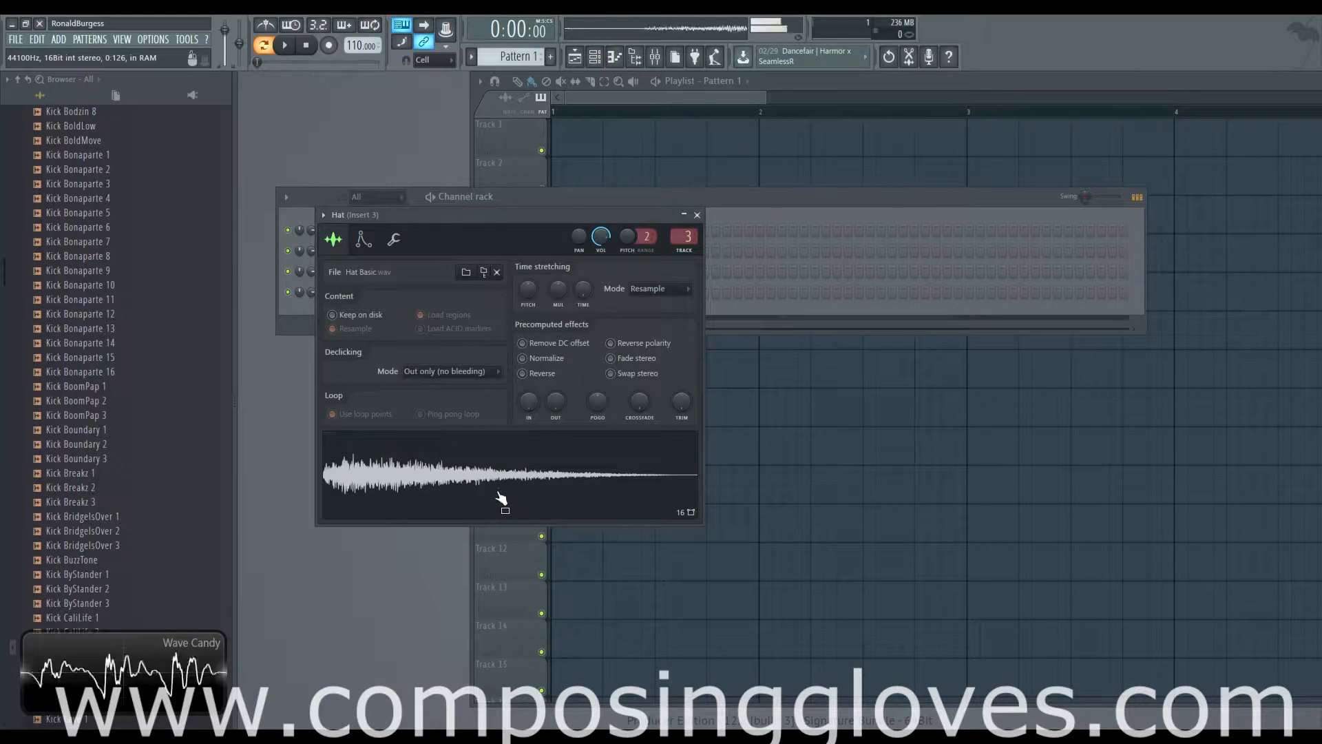
left_click_drag(527, 411, 556, 337)
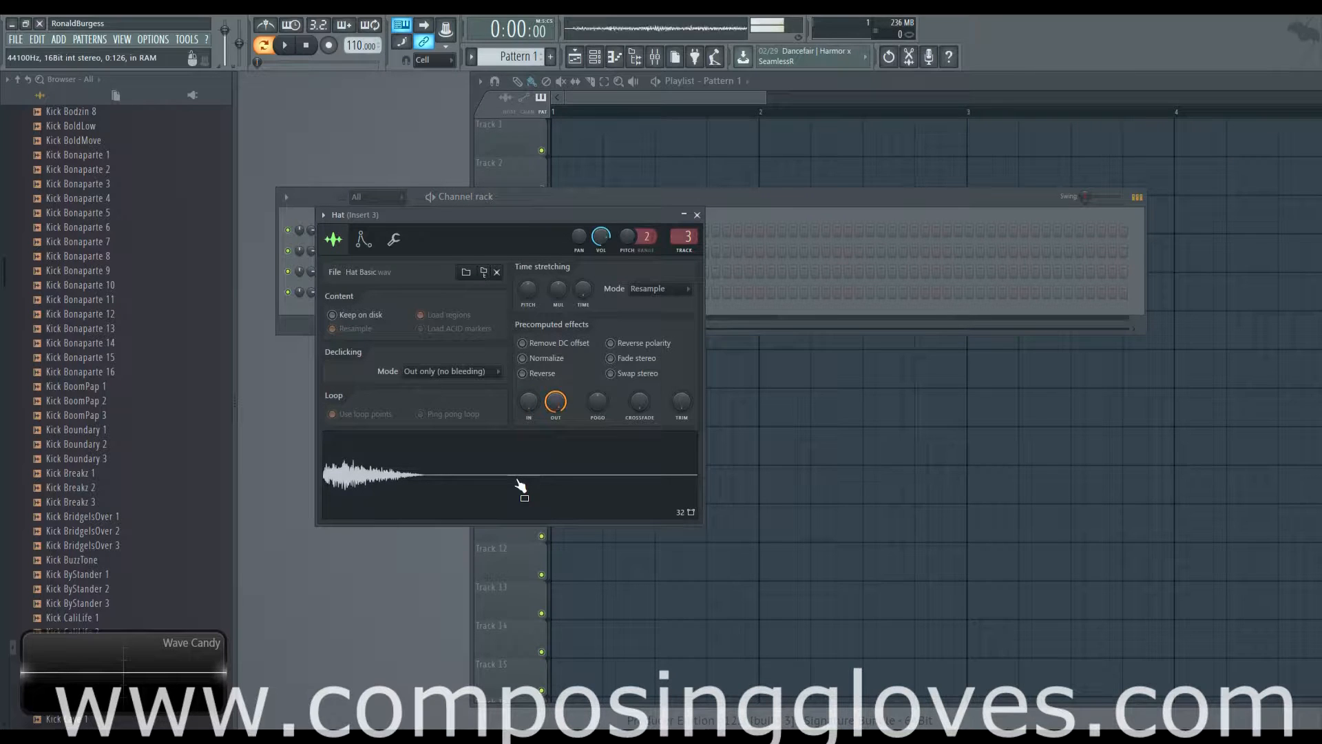
mouse_move(555, 401)
left_mouse_down()
mouse_move(555, 420)
mouse_move(556, 388)
left_mouse_up()
left_click_drag(542, 403, 543, 404)
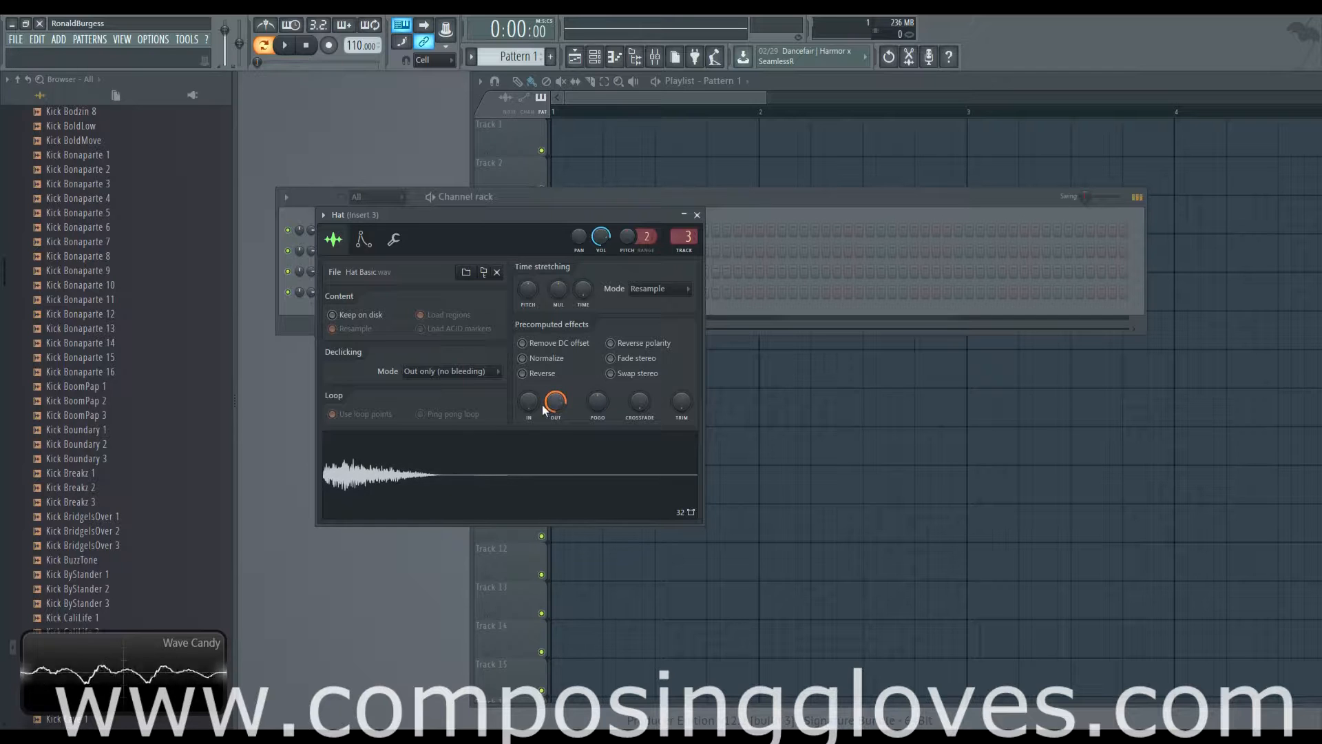
left_click(697, 214)
Step: Open the Hat channel's Piano roll, lower its window, and keep it in front of the reopened Hat sampler settings
right_click(389, 271)
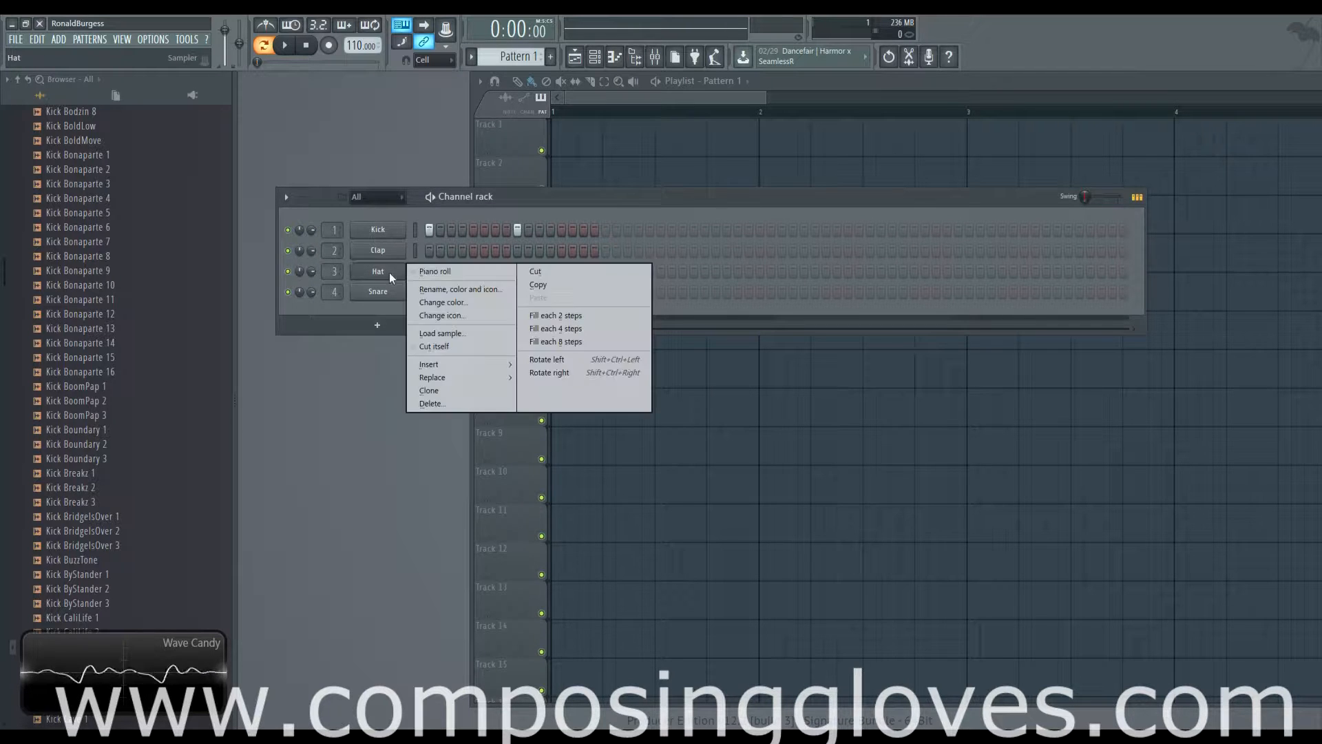
left_click(426, 270)
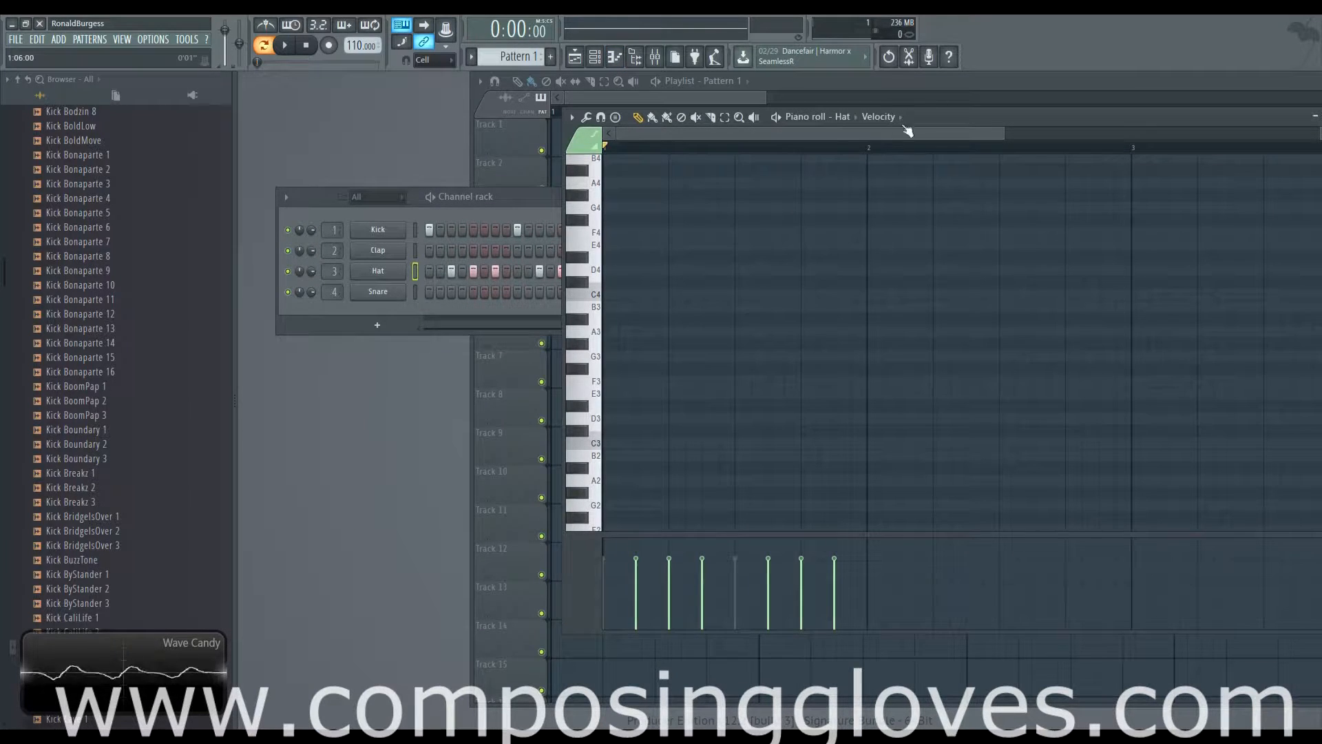
left_click_drag(908, 130, 932, 168)
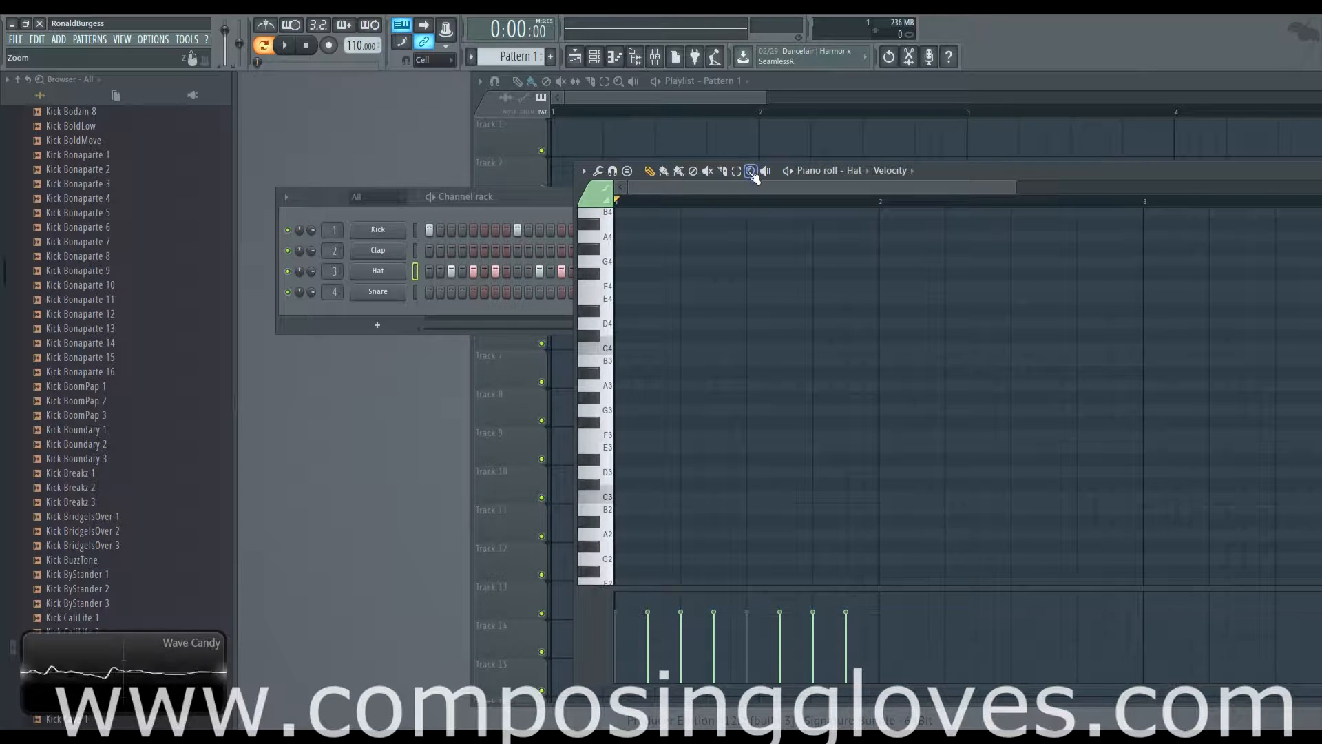
left_click(380, 272)
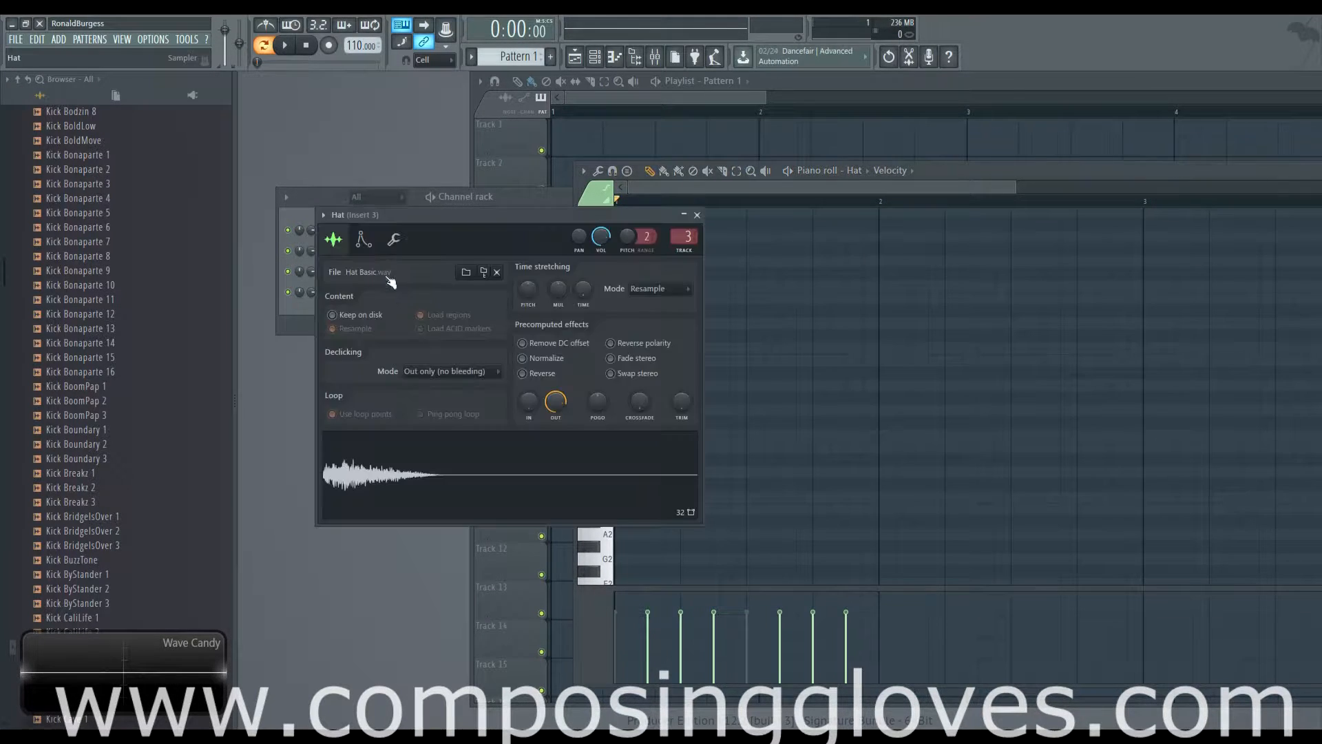
left_click(776, 188)
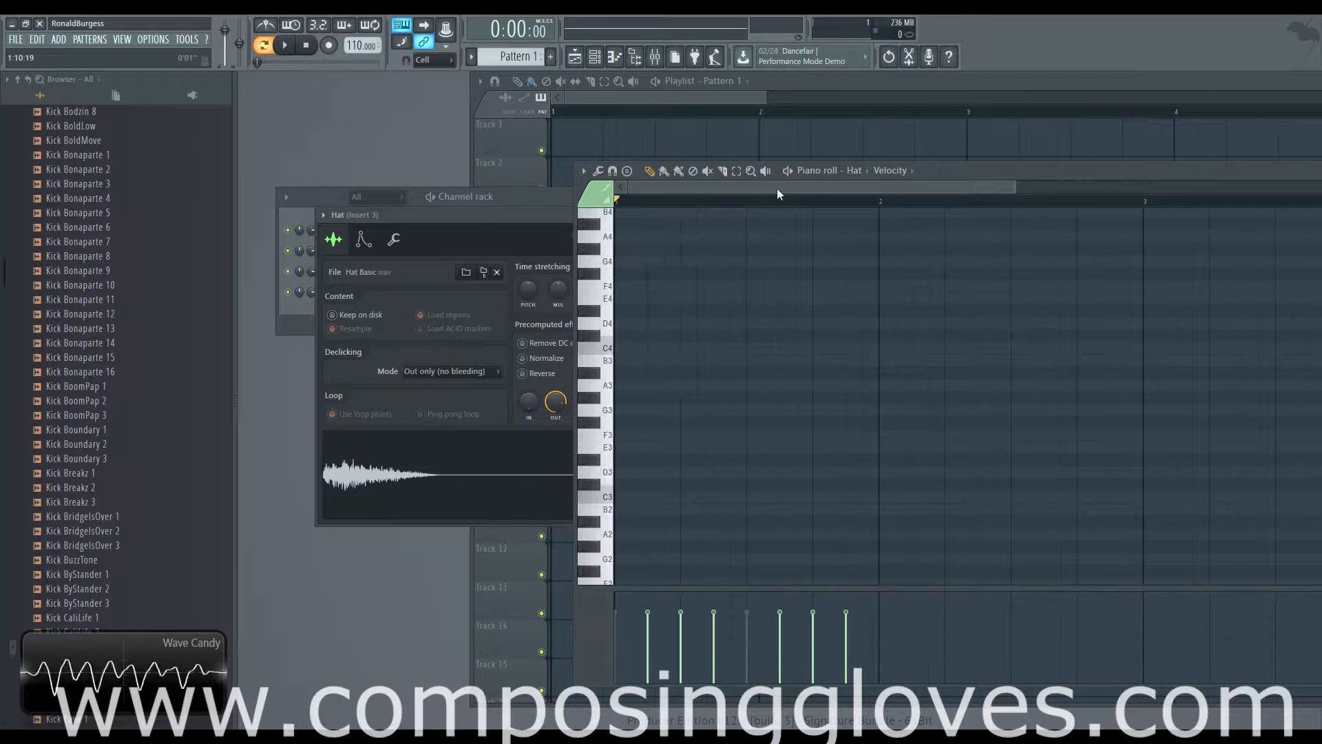
Step: Examine the Hat notes on C5 in the Piano roll while playing the pattern briefly
scroll(699, 285, "up", 8)
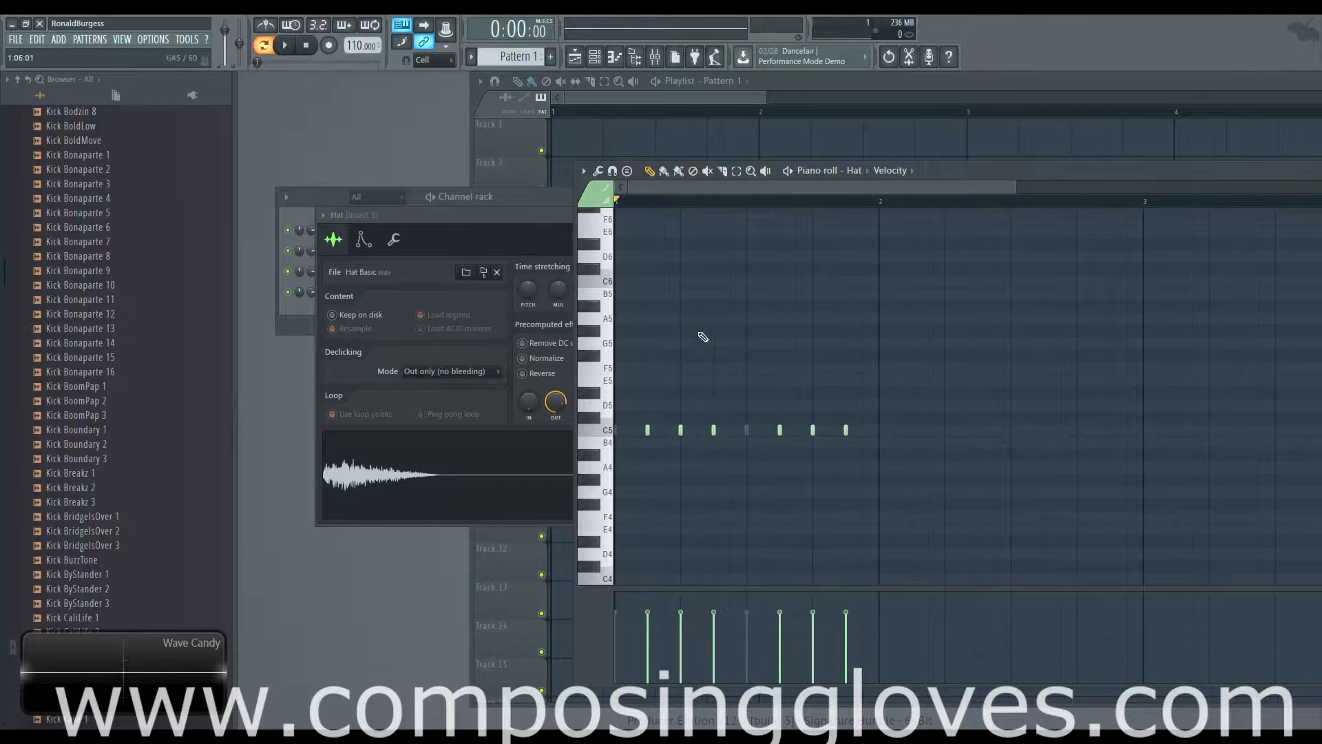
scroll(699, 333, "down", 4)
scroll(672, 363, "up", 4)
scroll(814, 363, "down", 4)
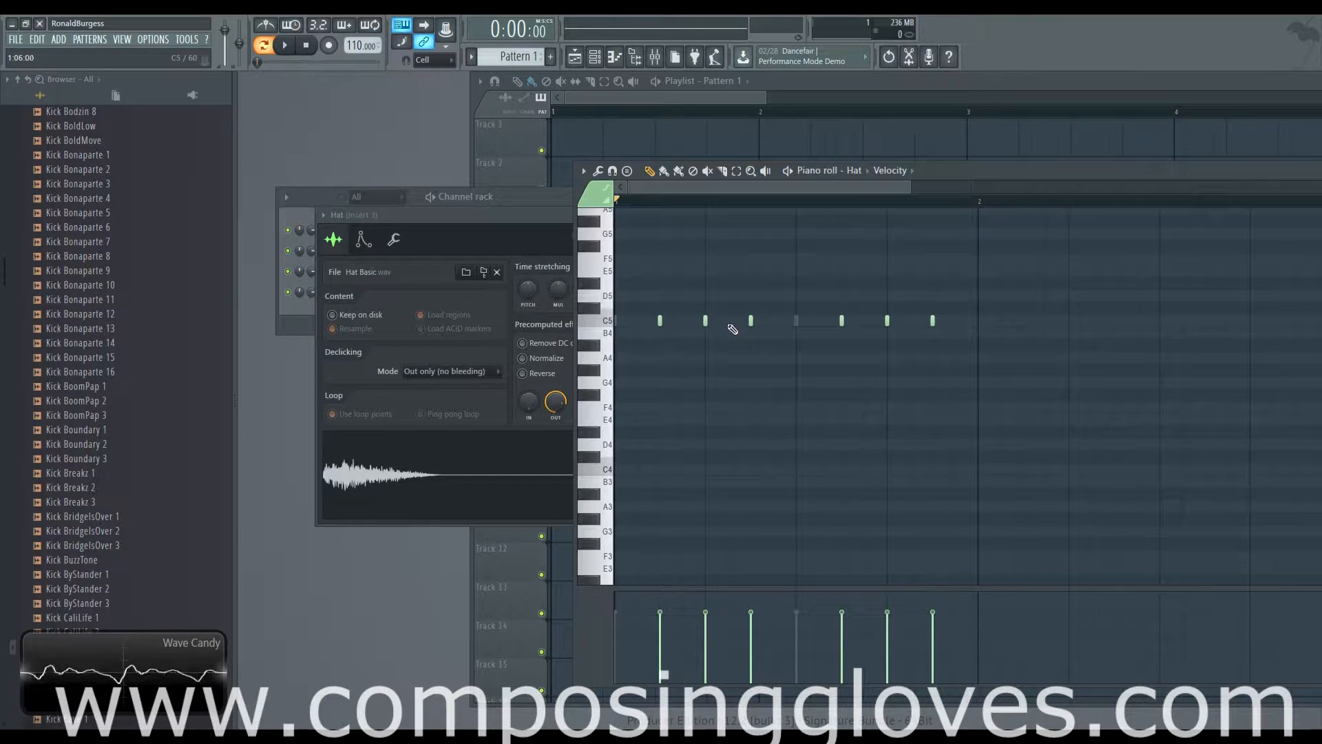
key("space")
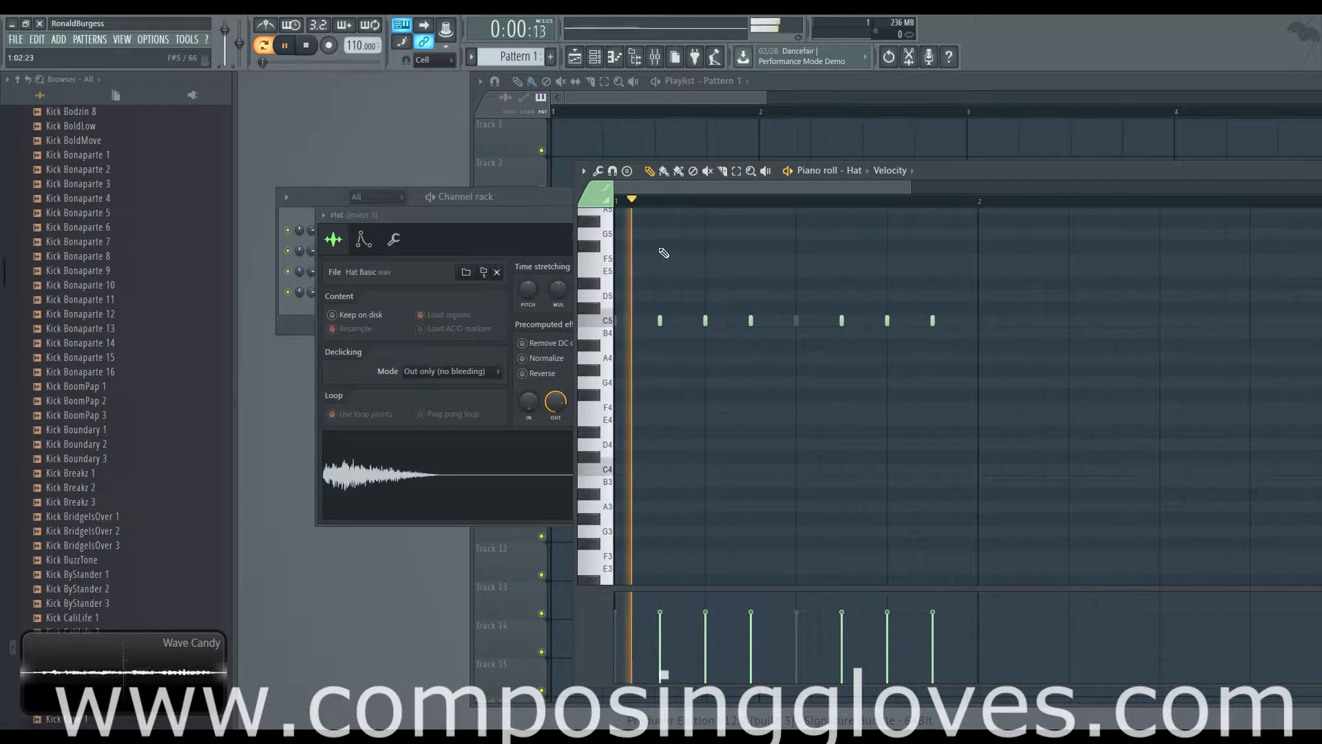
key("space")
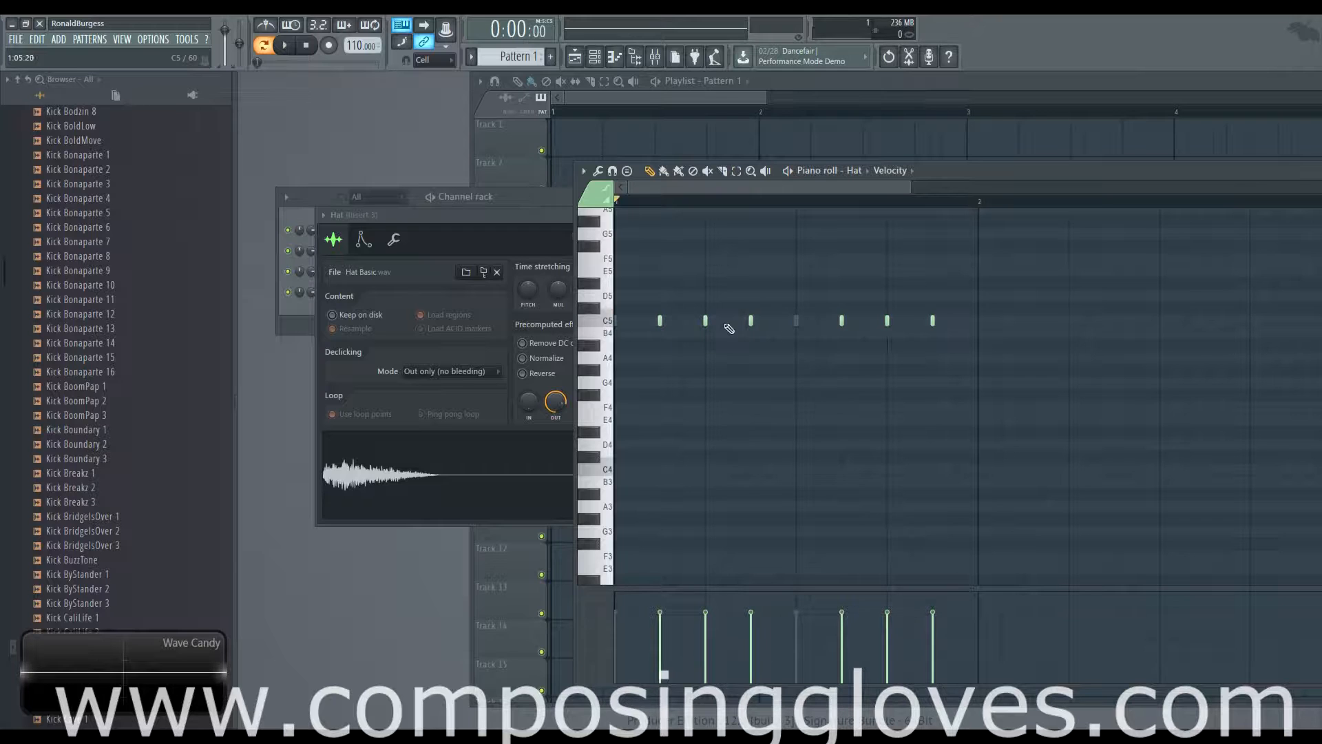
Step: Add a short C5 Hat note at step 6, and replace the step 7 note with one of the same length
left_click(729, 323)
left_click_drag(769, 320, 752, 321)
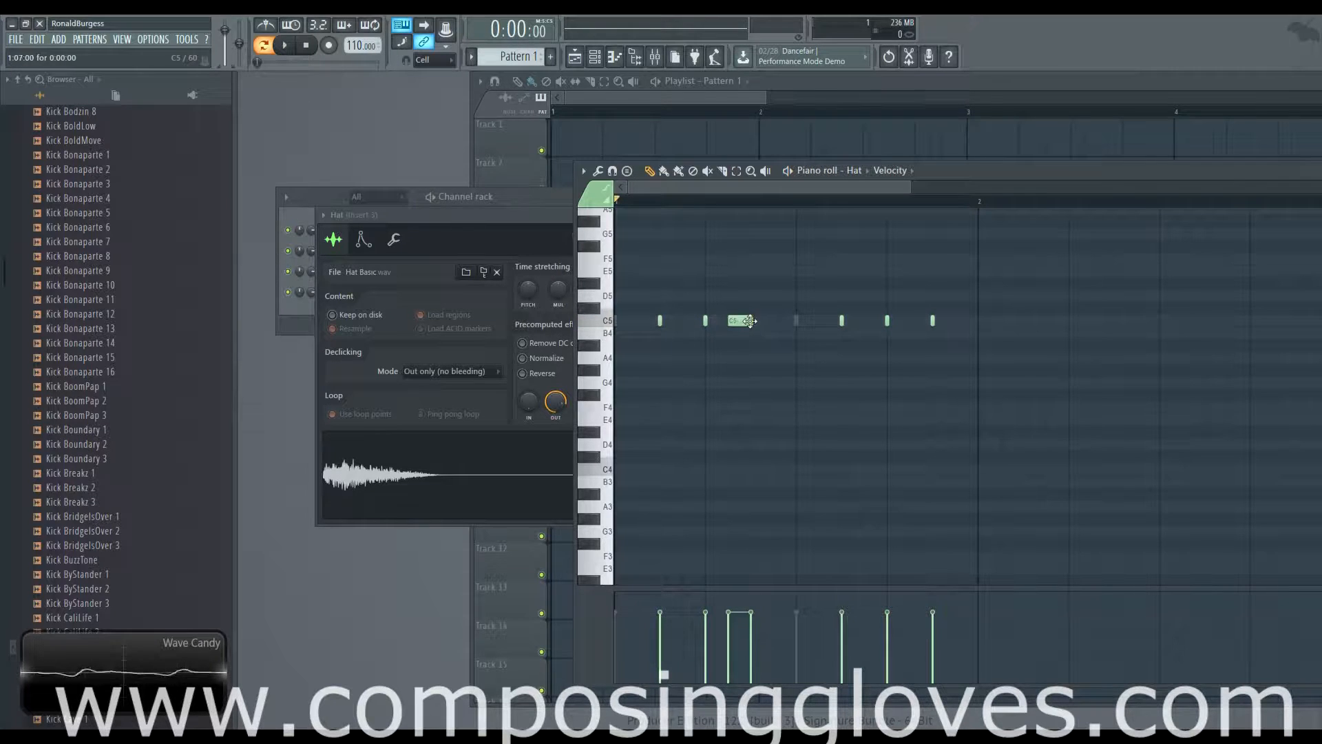
right_click(743, 322)
left_click(734, 320)
left_click_drag(752, 322, 732, 321)
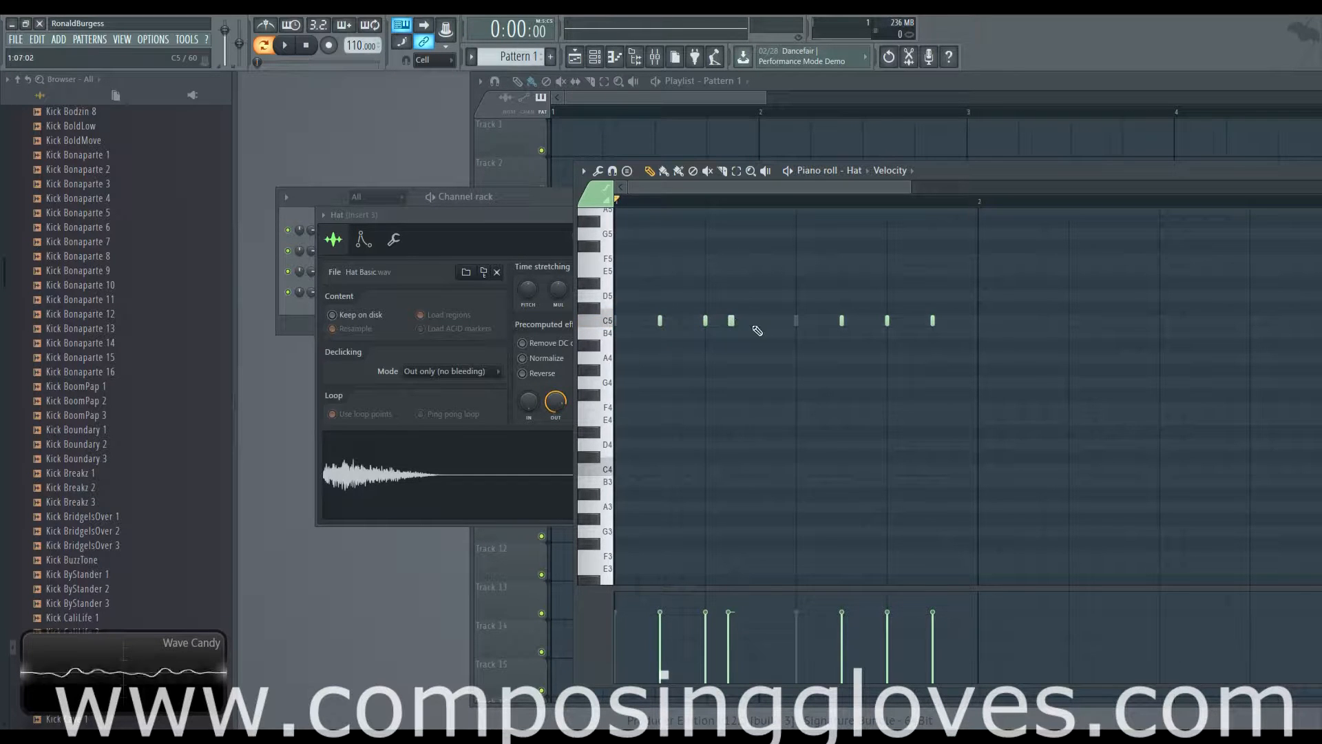
left_click(754, 320)
Step: Lower the velocities of the Hat notes at steps 5 and 6, and play the pattern
left_click_drag(729, 623, 709, 651)
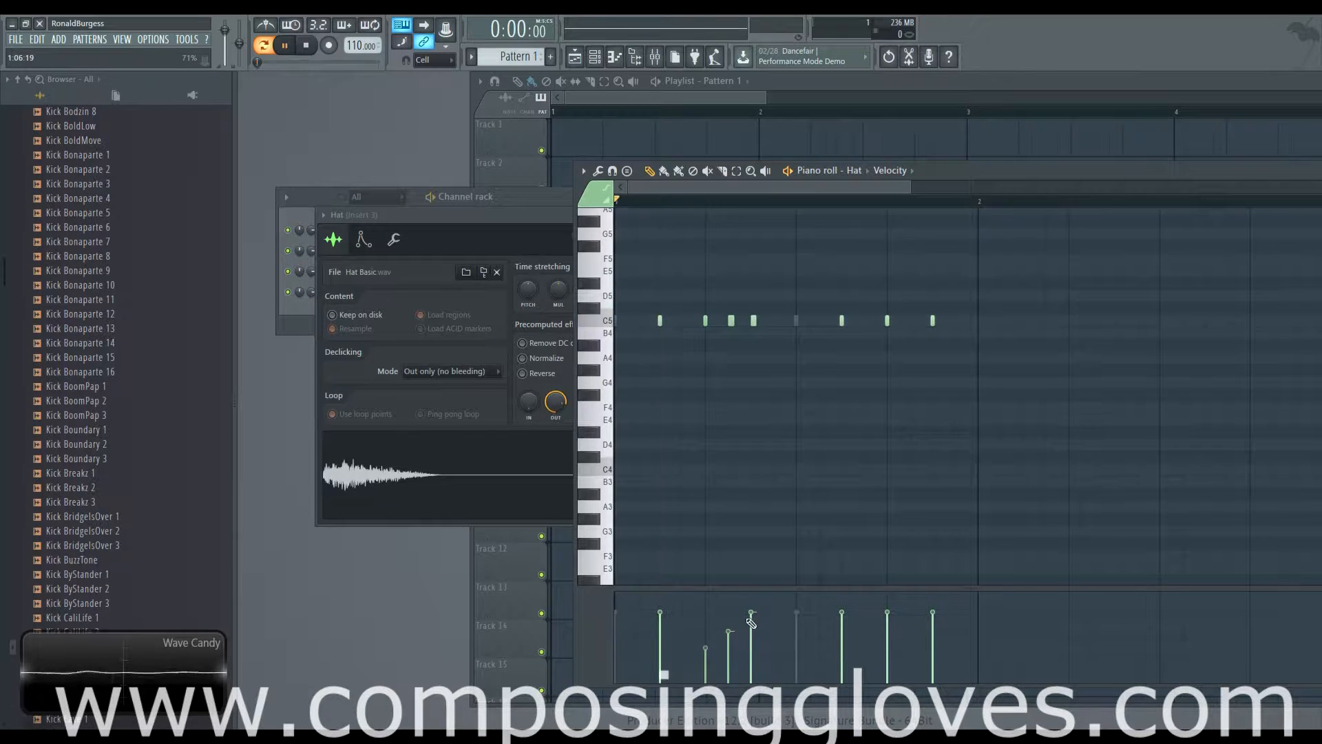
key("space")
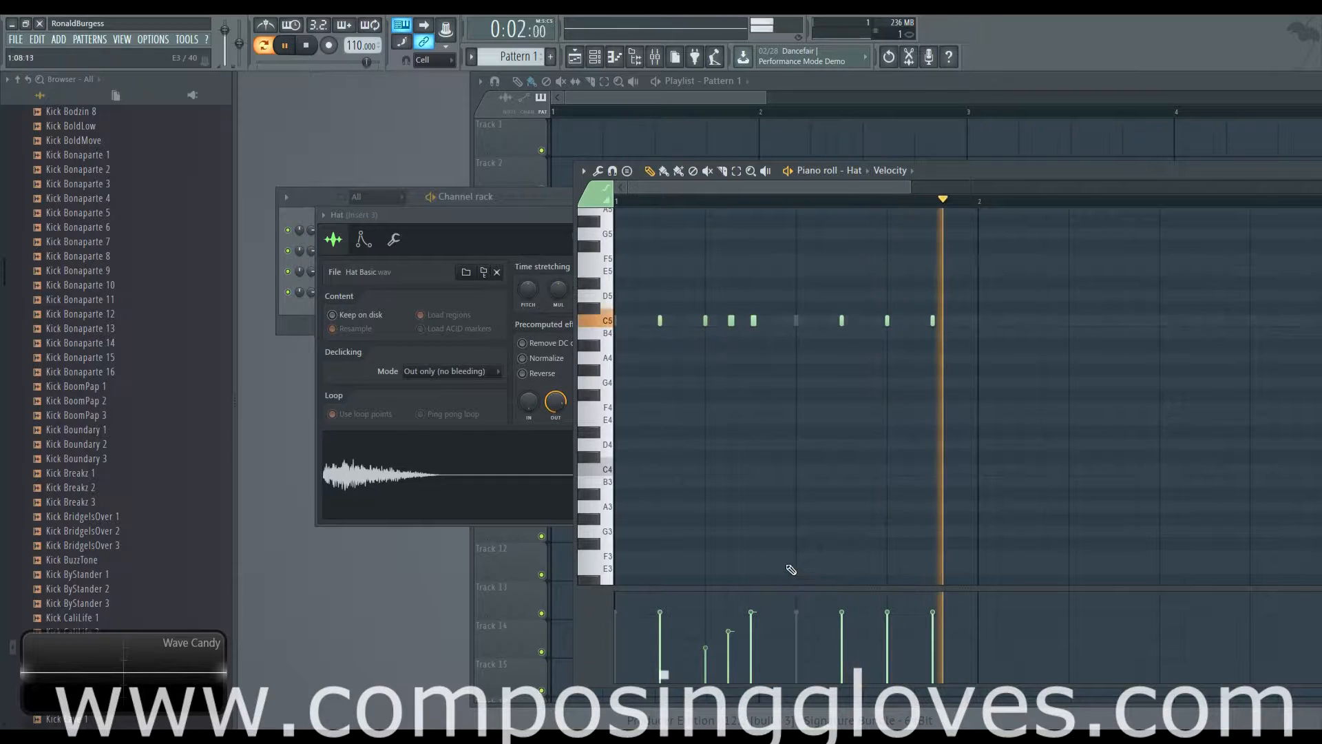
key("space")
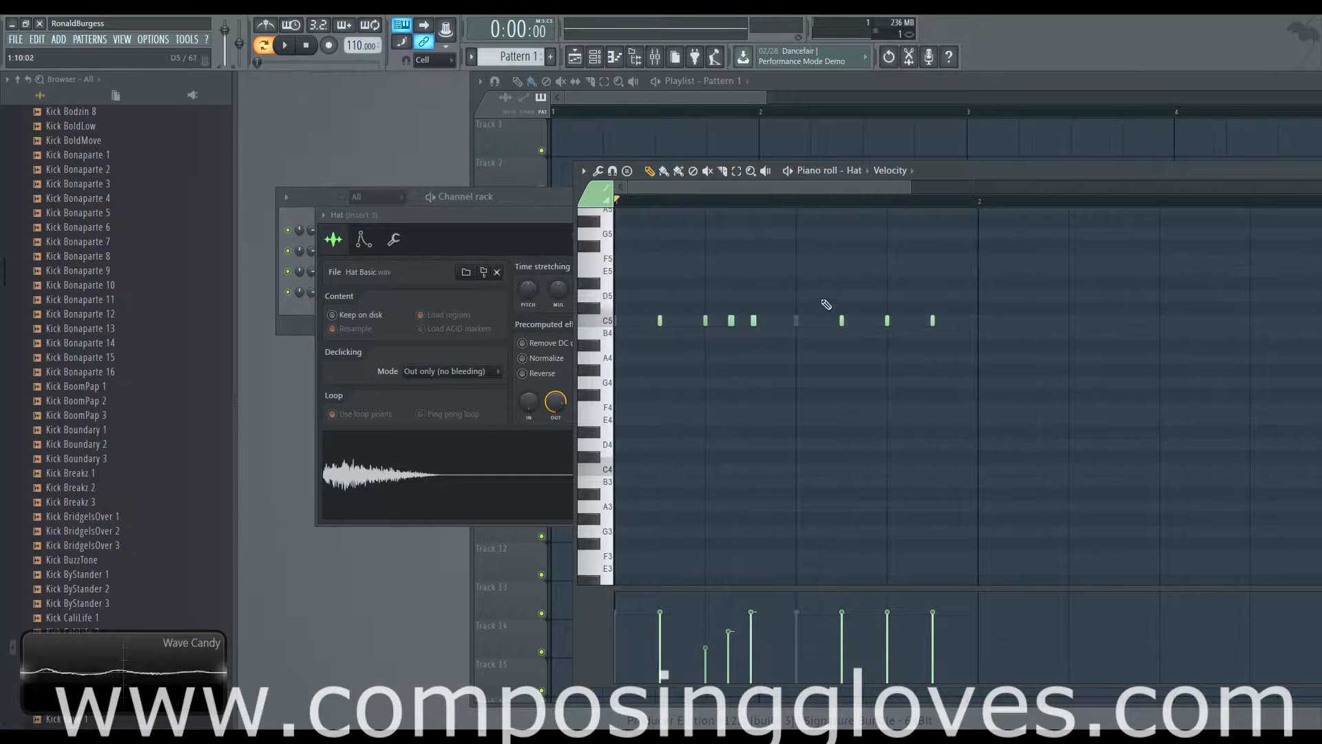
Step: Add short C5 Hat notes at steps 10 and 12, lower the velocities of steps 10 to 12, and play the pattern
left_click(867, 320)
left_click(821, 320)
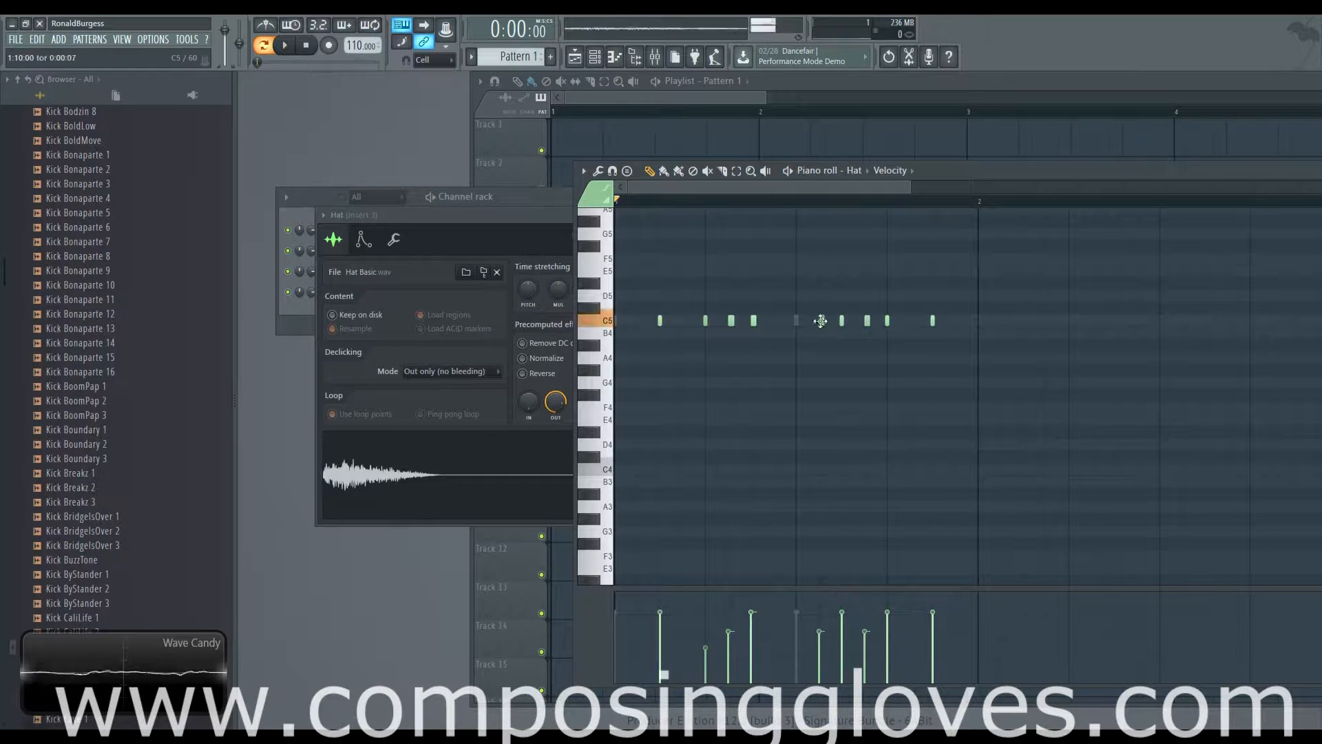
mouse_move(838, 636)
left_mouse_down()
mouse_move(844, 651)
mouse_move(843, 630)
left_mouse_up()
key("space")
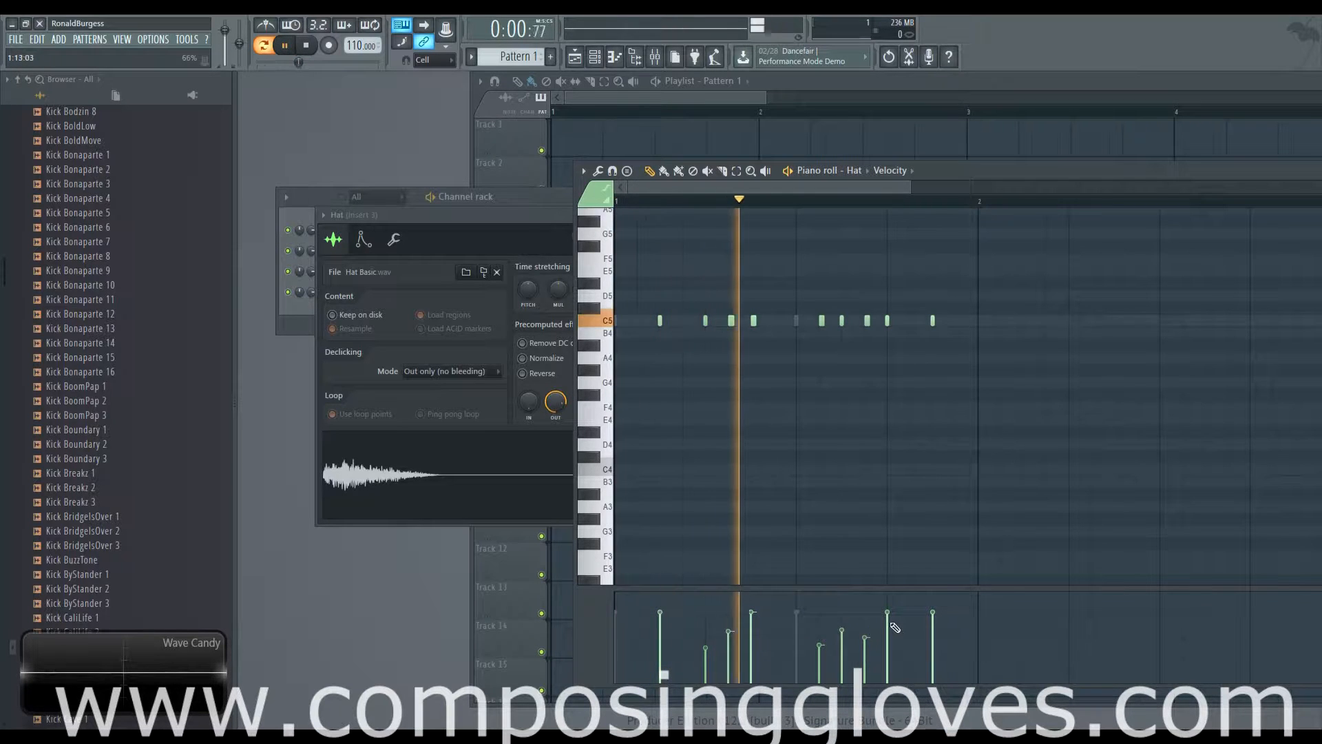
key("space")
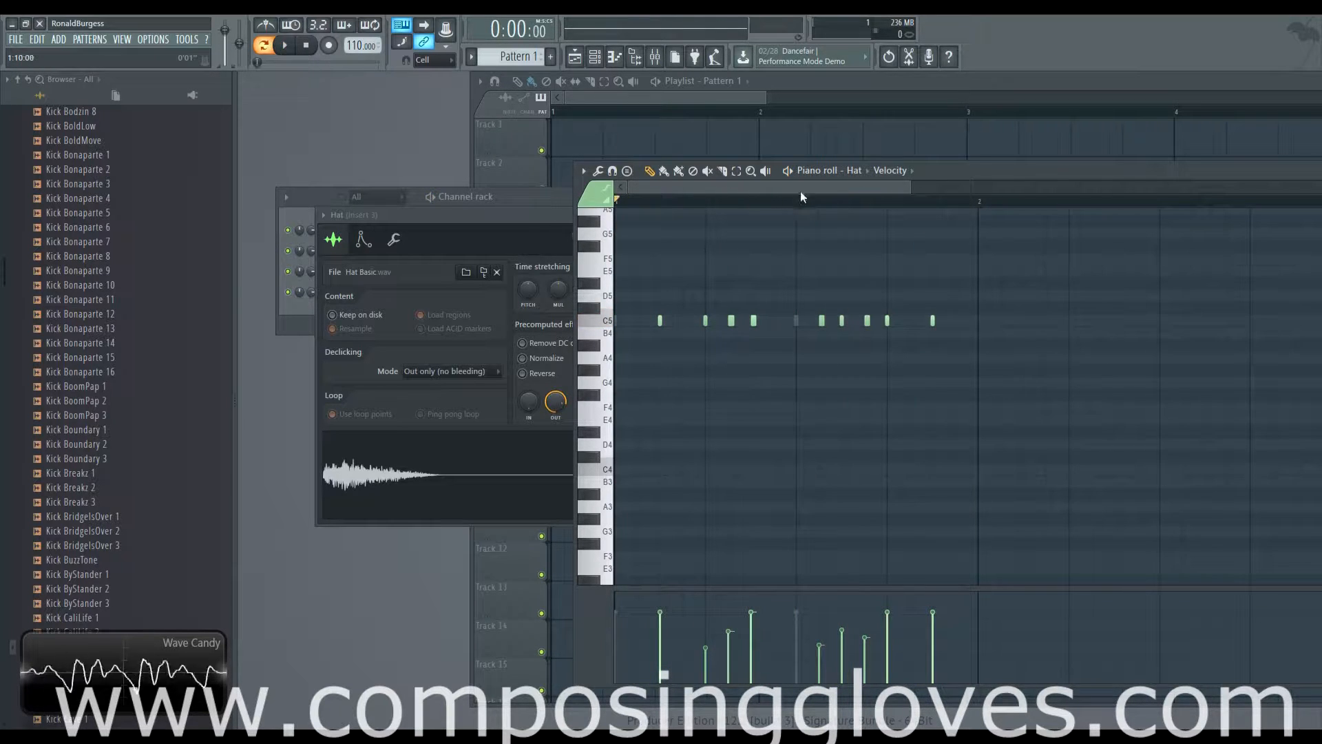
Step: Move the Hat sampler settings away from the channel names, and bring the Channel rack to the front
left_click(279, 218)
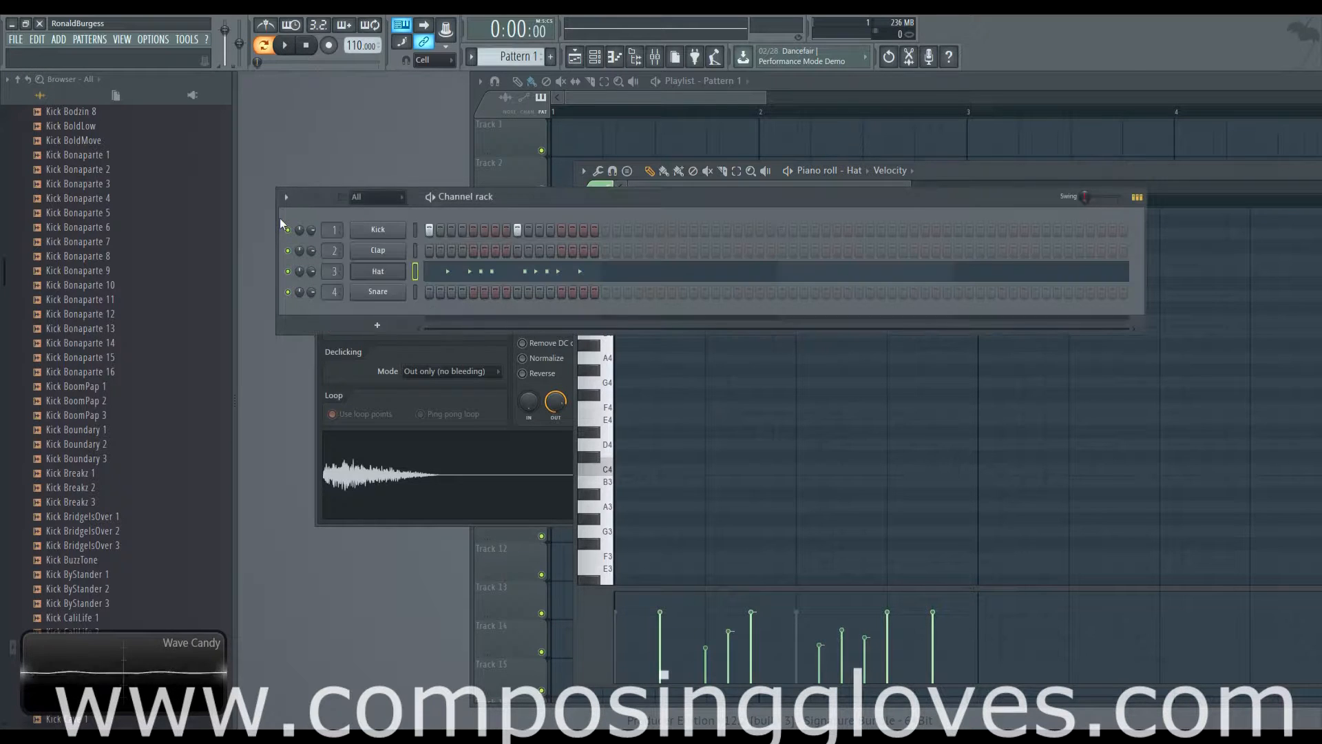
left_click(403, 272)
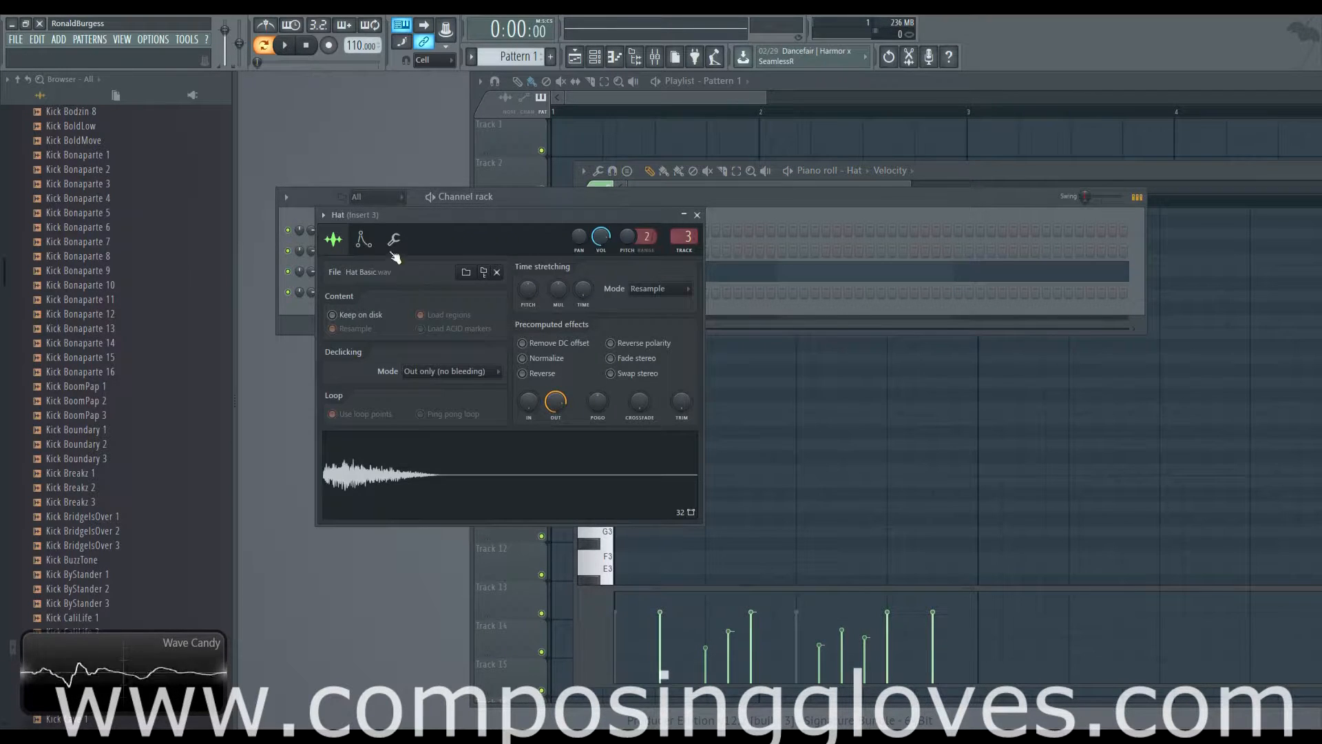
left_click_drag(459, 214, 589, 187)
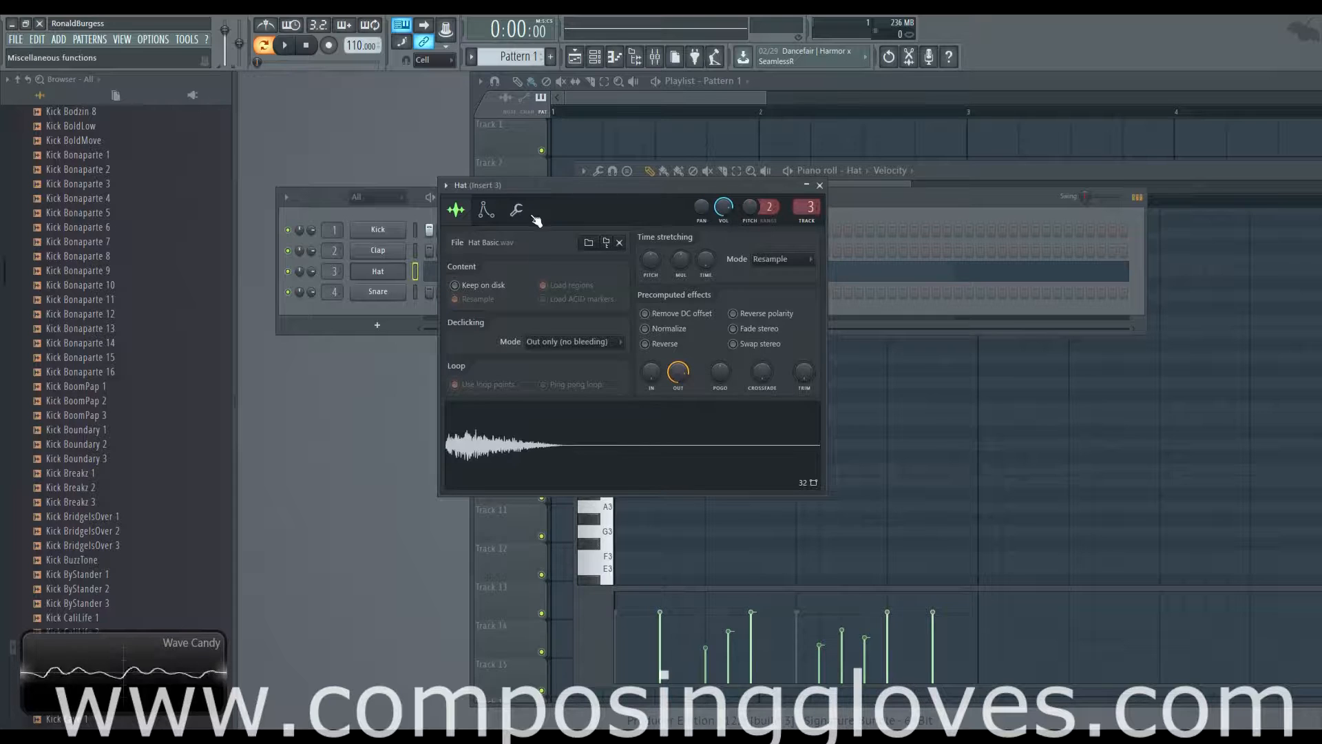
left_click(394, 210)
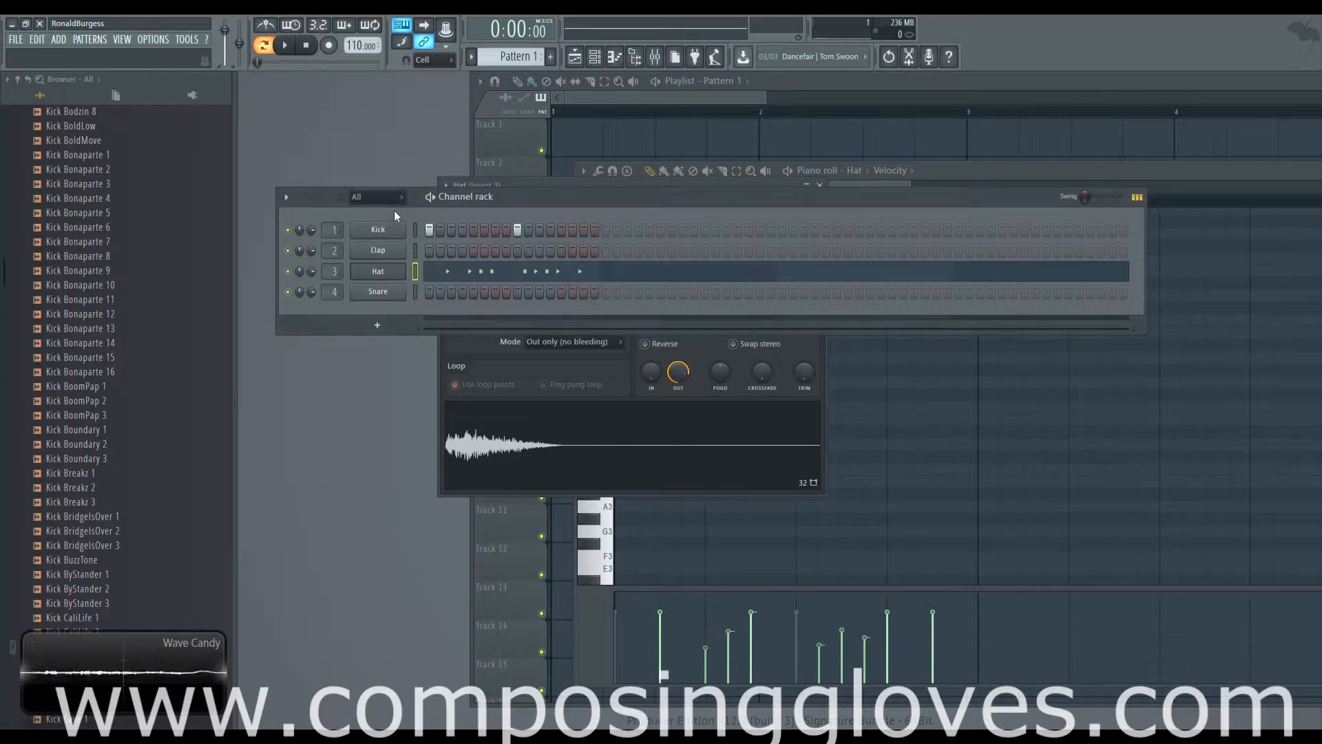
Step: Open the Snare sampler settings, move them below the Channel rack, and activate step 9 of the Snare channel
left_click(379, 292)
left_click_drag(469, 259, 514, 343)
left_click(517, 292)
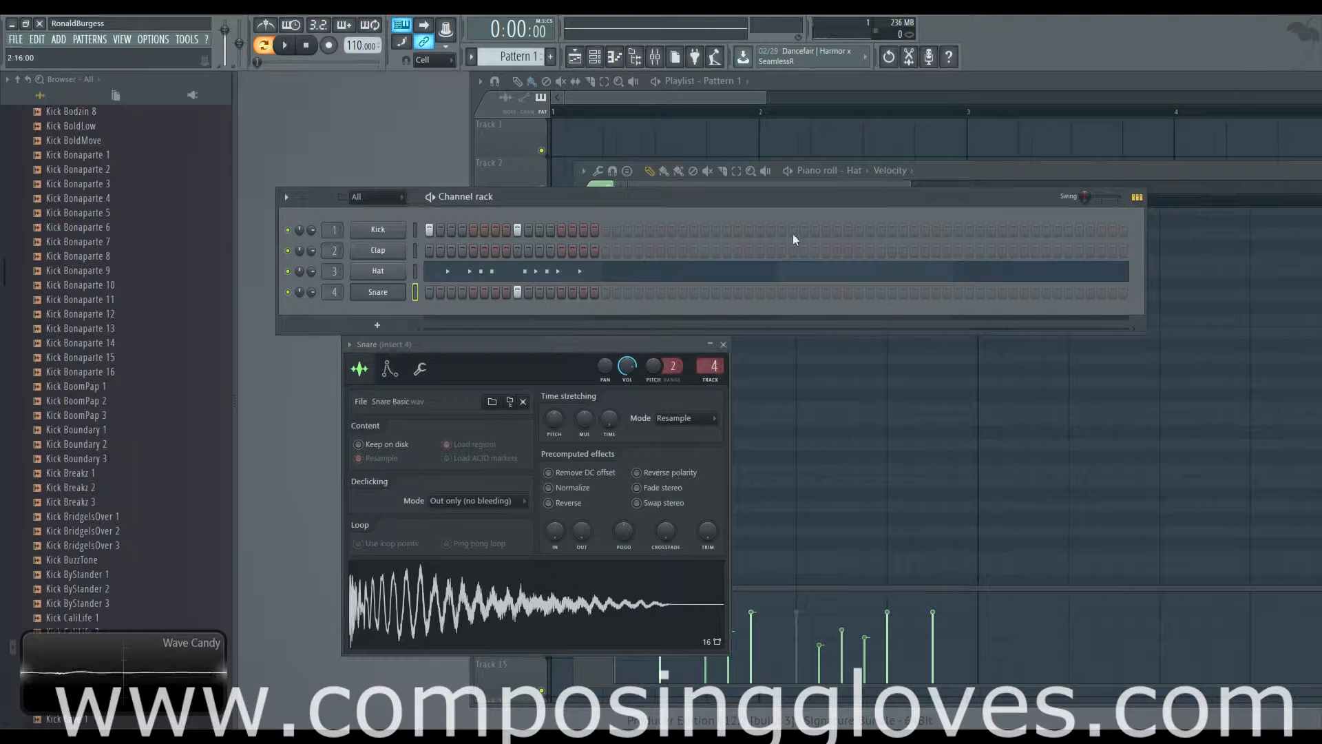
Step: Bring the Hat Piano roll to the front and play the pattern
left_click(883, 182)
key("space")
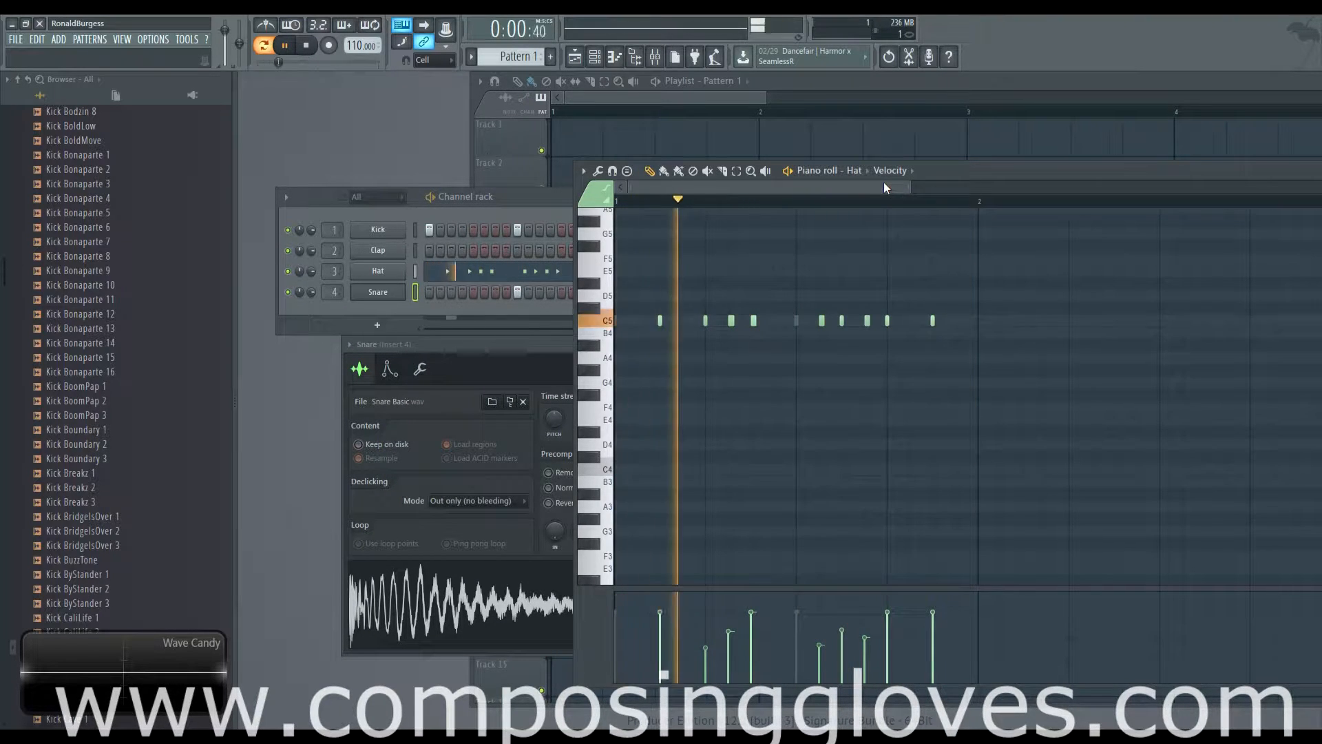
key("space")
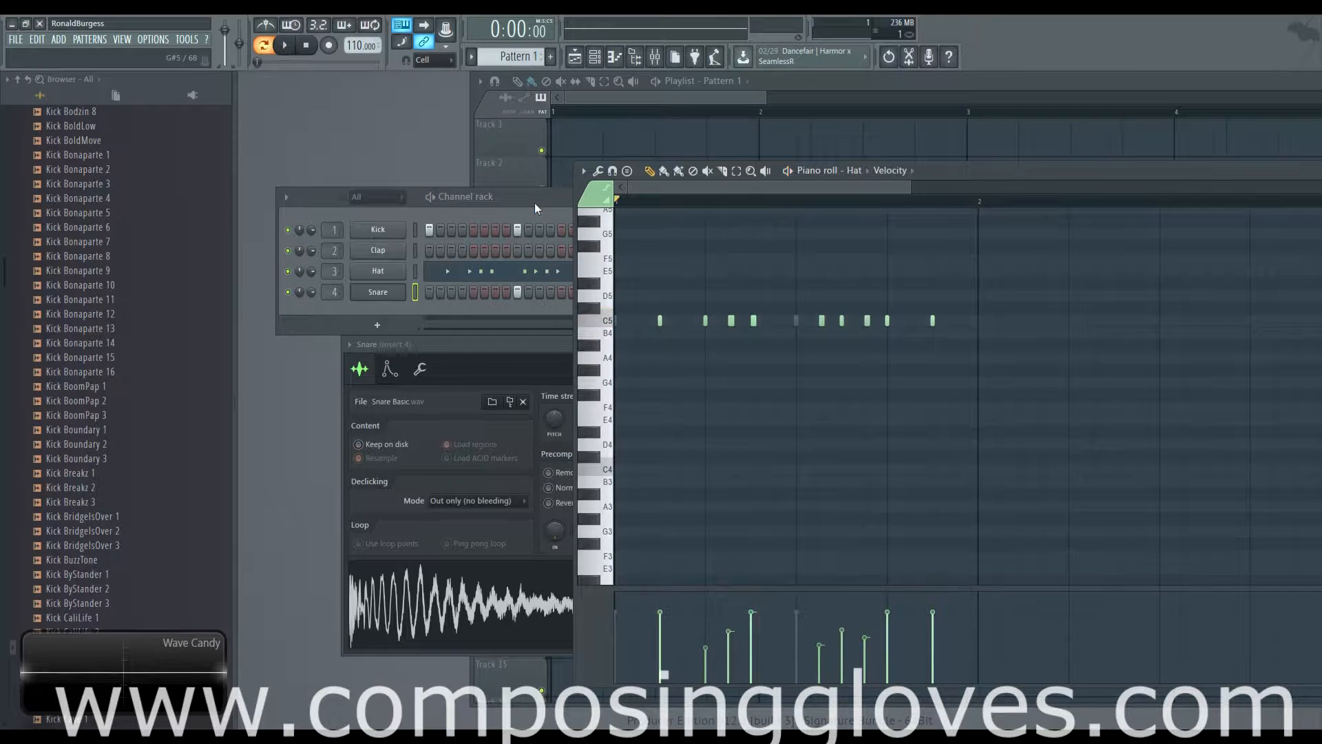
Step: Activate step 8 of the Kick channel in the Channel rack and play the pattern
left_click(479, 211)
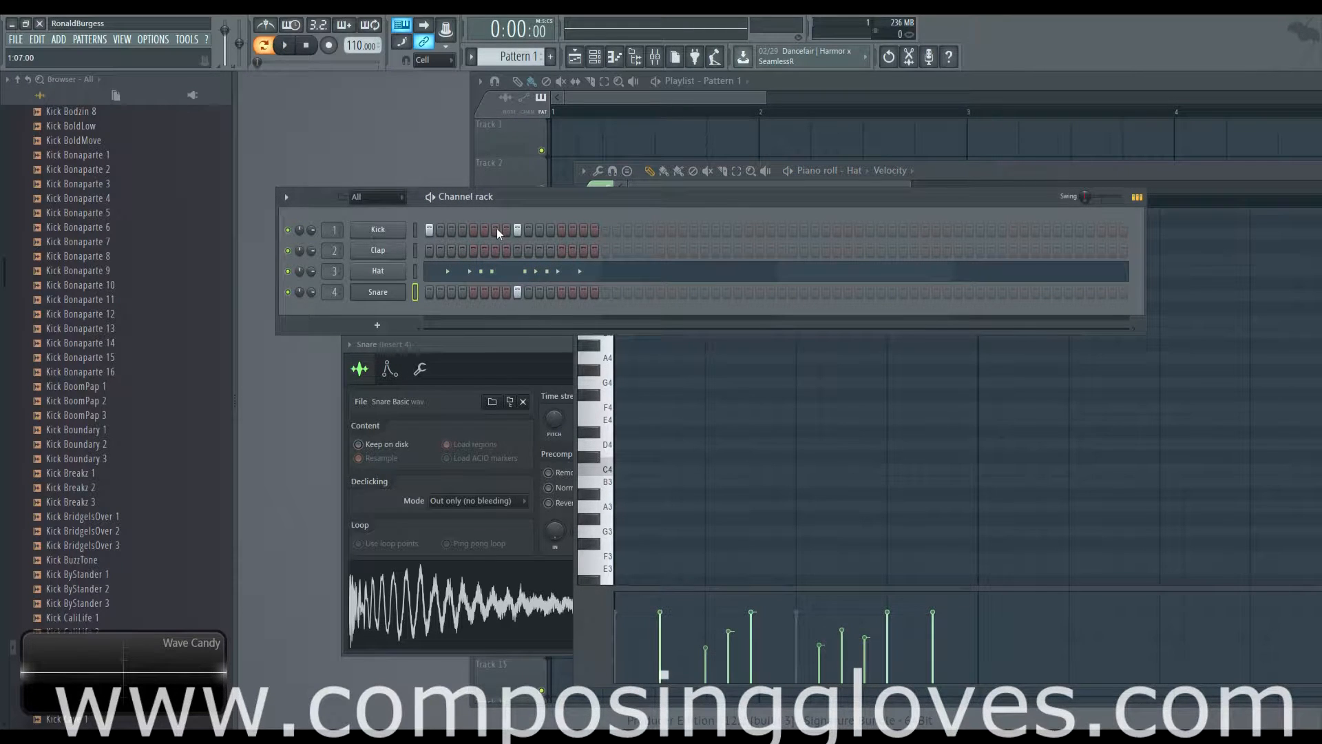
left_click(504, 229)
key("space")
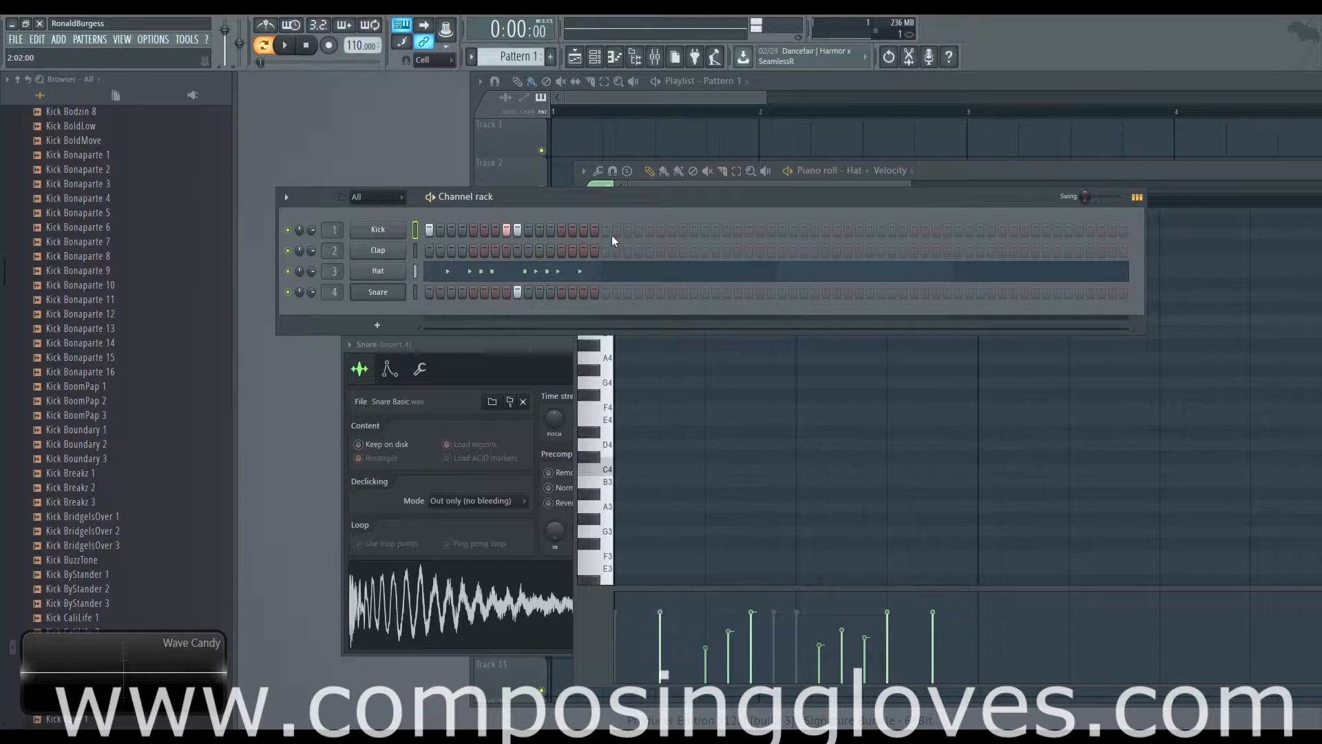
key("space")
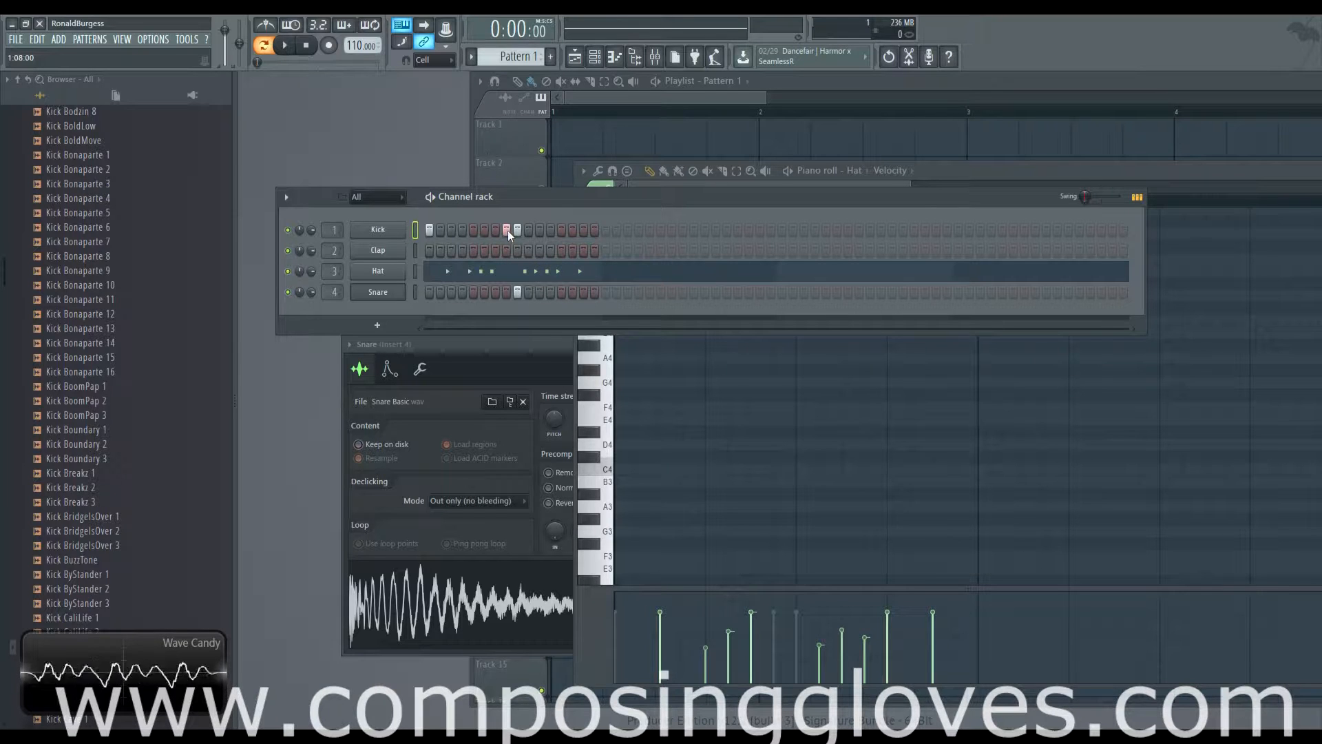
Step: In the Kick Piano roll, shift the step 8 note to just before step 9 at a lower velocity, and play the pattern
right_click(404, 229)
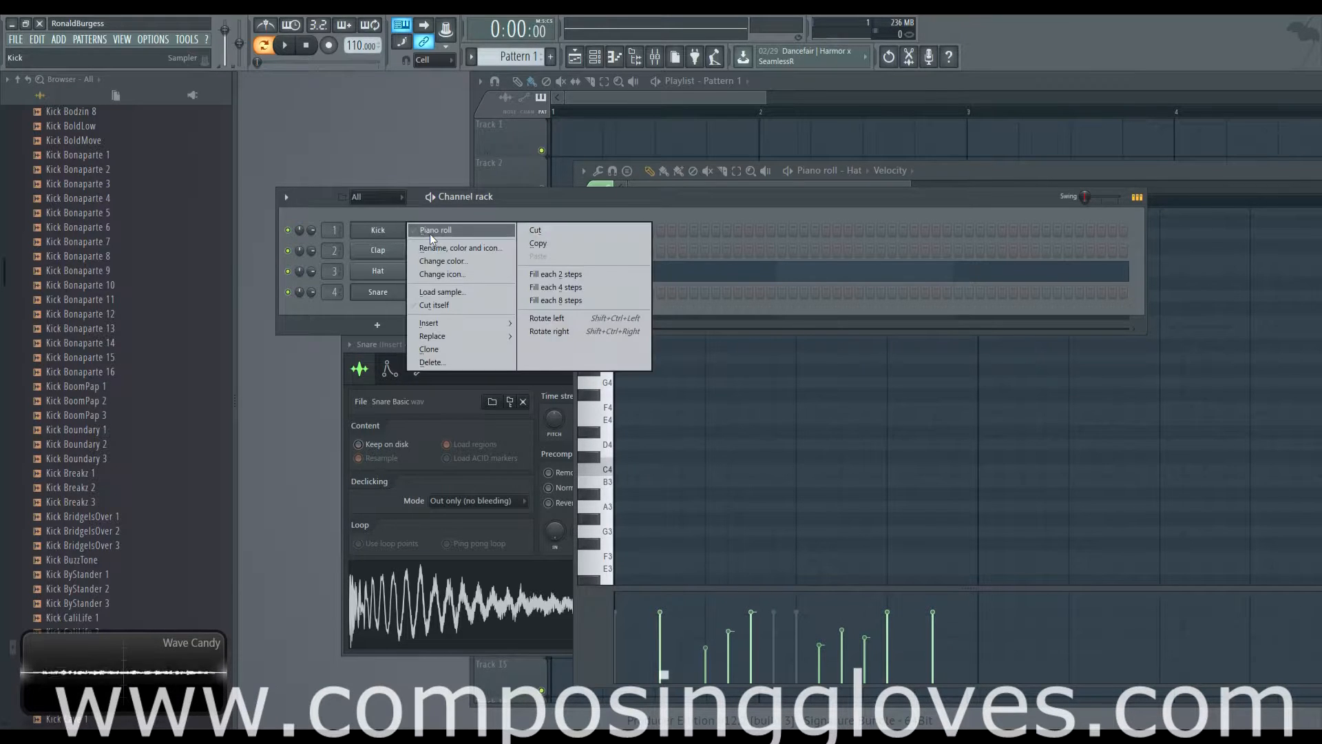
left_click(430, 232)
scroll(782, 339, "up", 5, "ctrl")
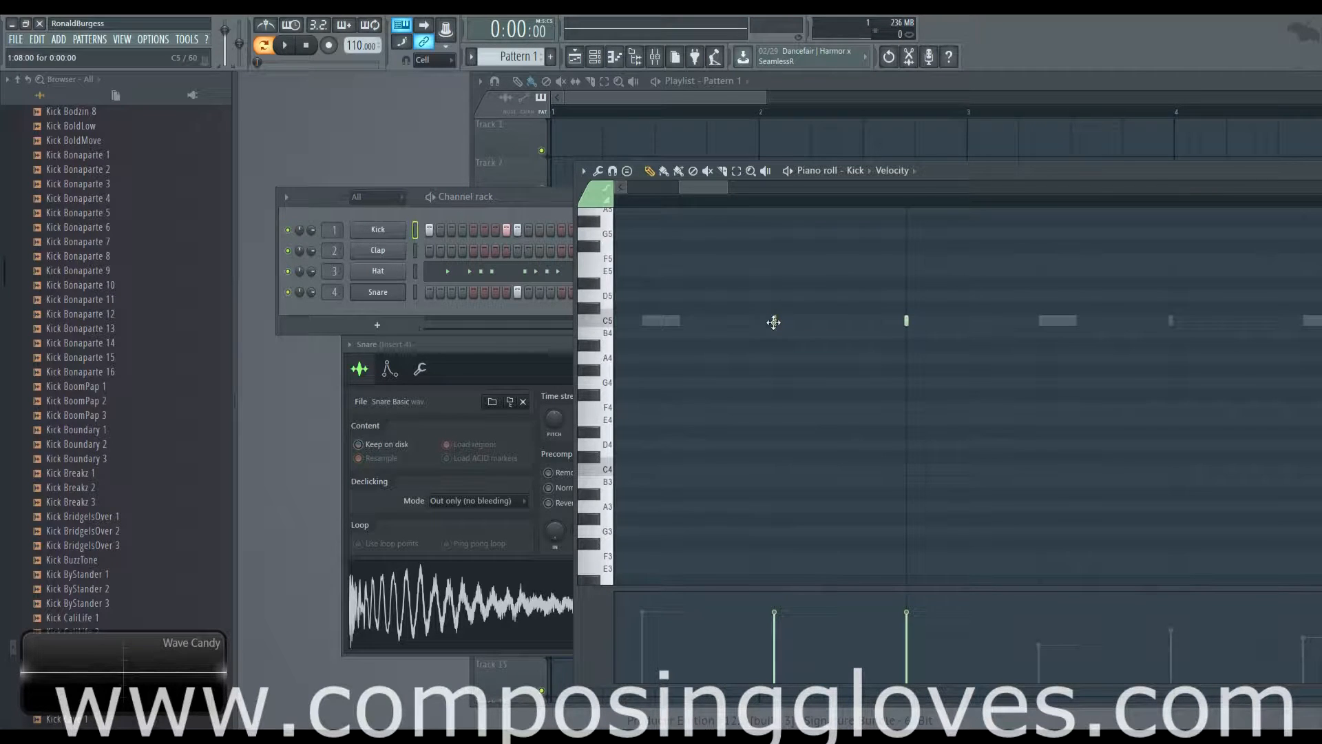
left_click_drag(774, 322, 900, 320)
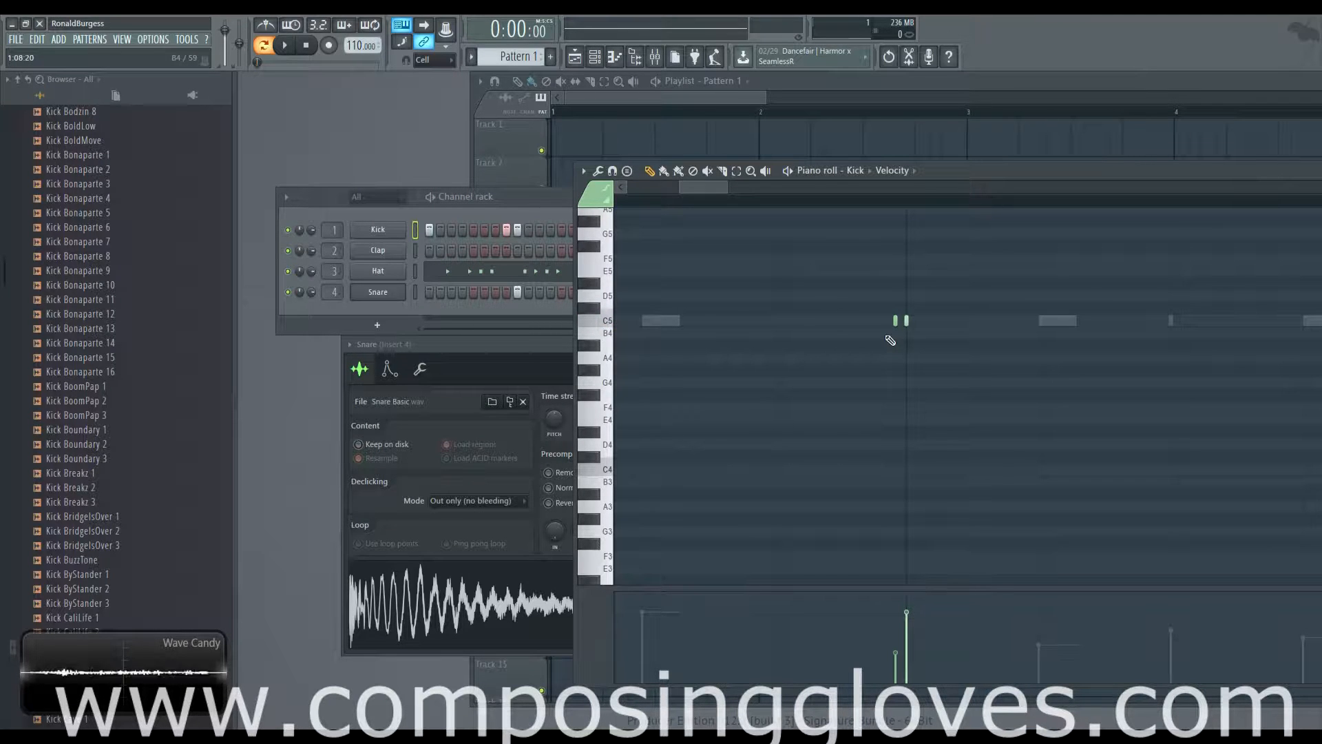
scroll(890, 341, "down", 3)
key("space")
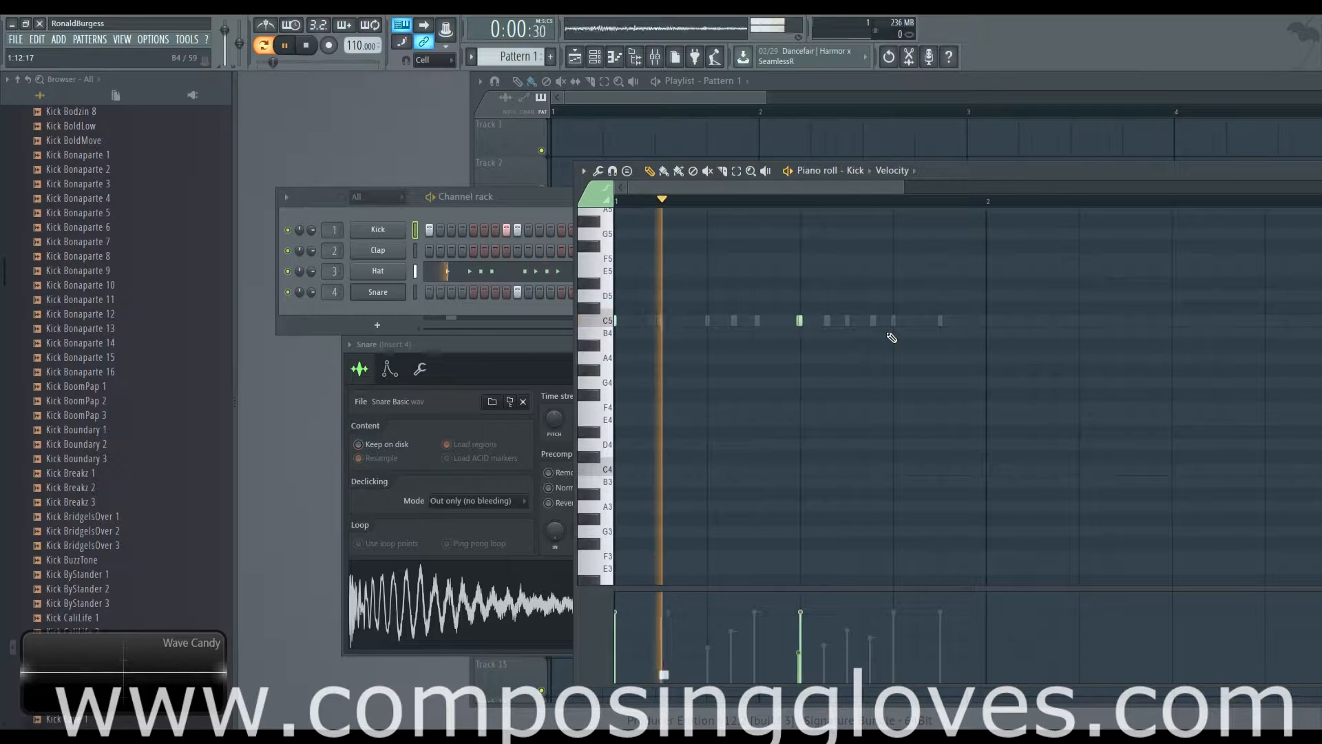
key("space")
Step: Move the quieter Kick note earlier, to 1:08:14, and play the pattern again
scroll(773, 535, "up", 3)
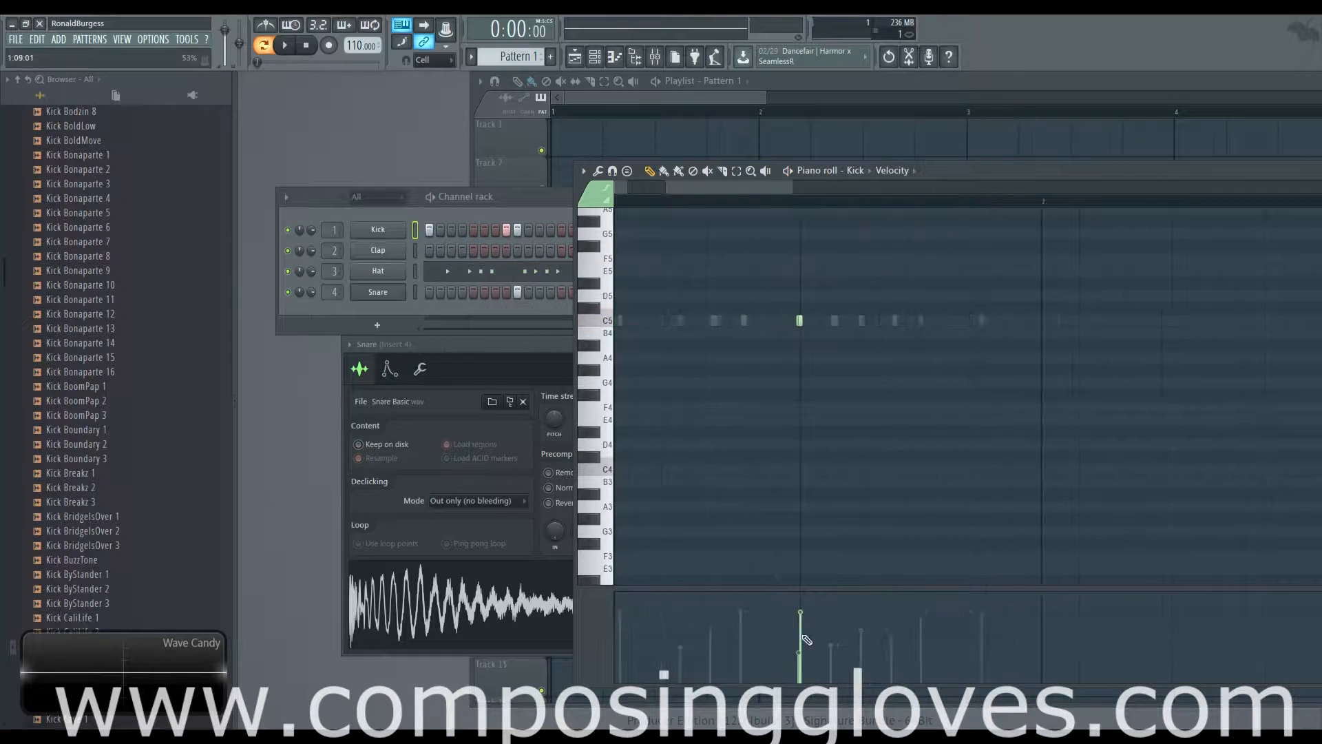
left_click_drag(788, 323, 746, 324)
key("space")
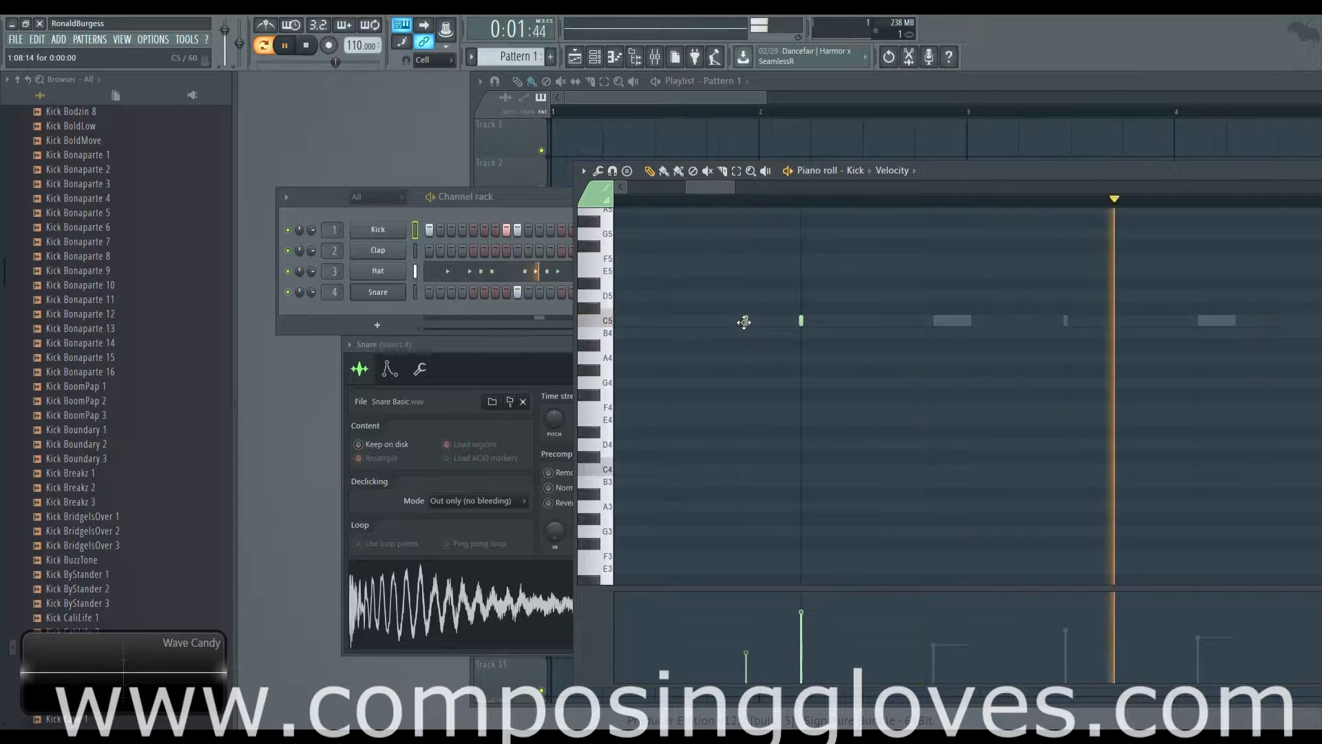
key("space")
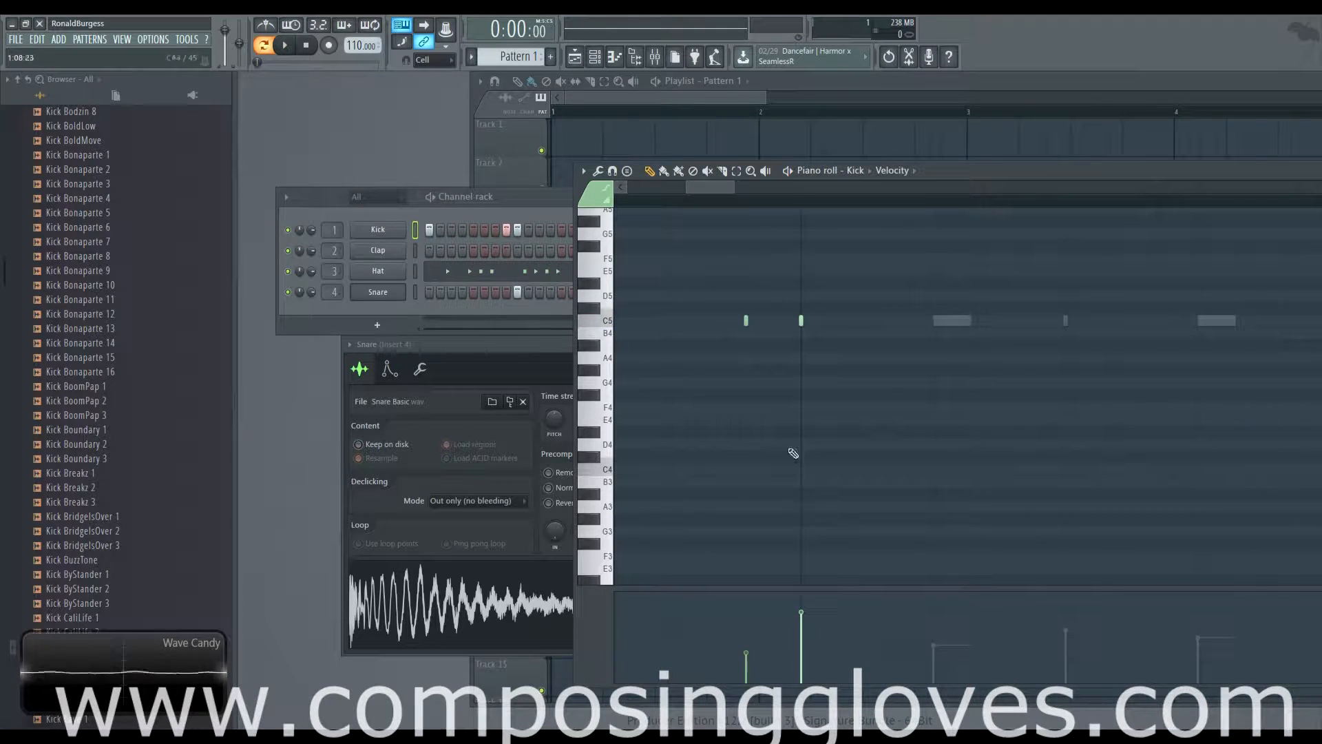
Step: Add a 3x Osc channel to the Channel rack and move its window away from the channel names
left_click(336, 198)
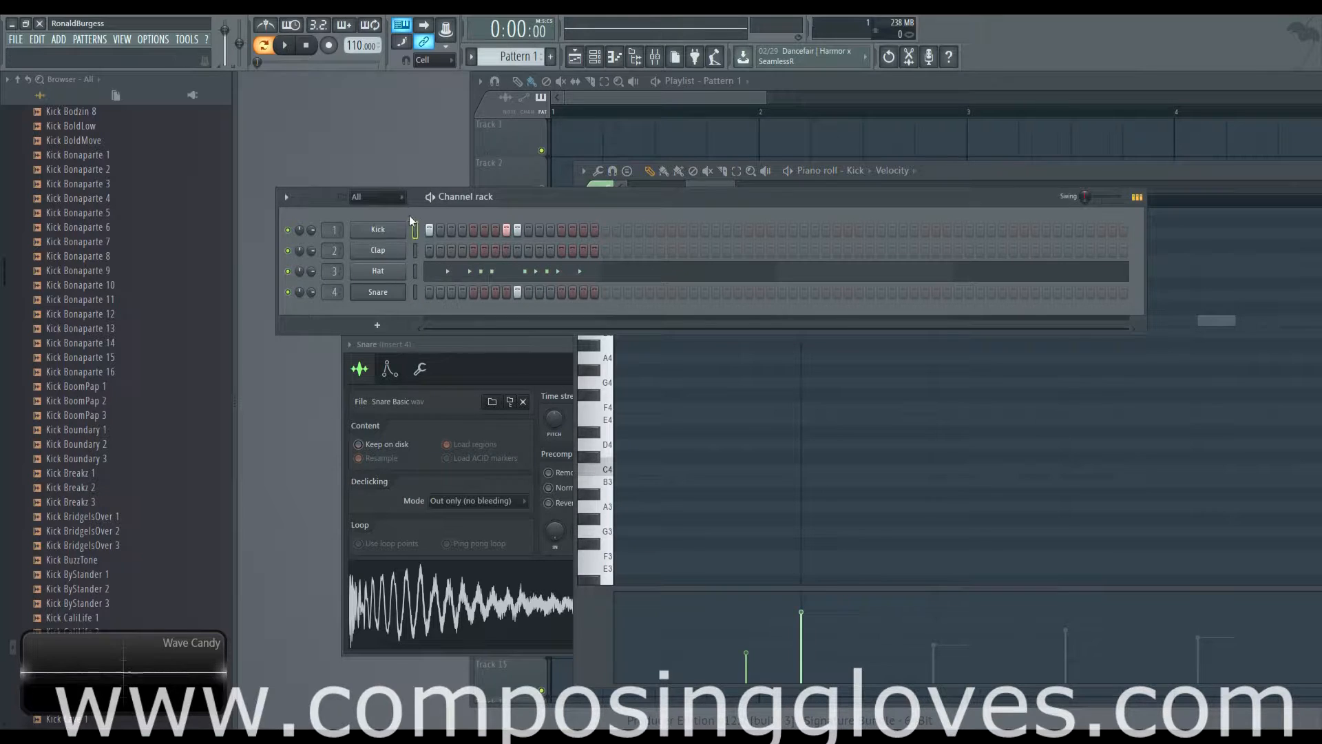
left_click(376, 325)
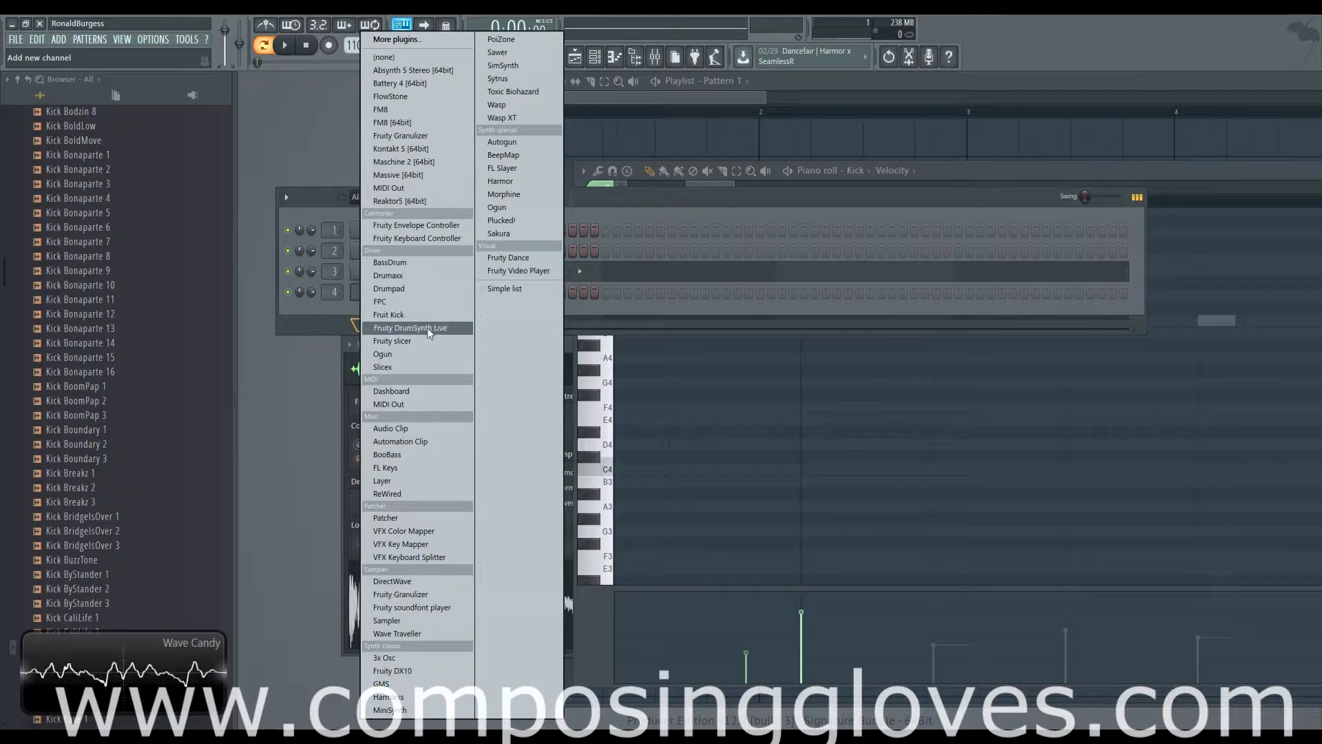
left_click(431, 657)
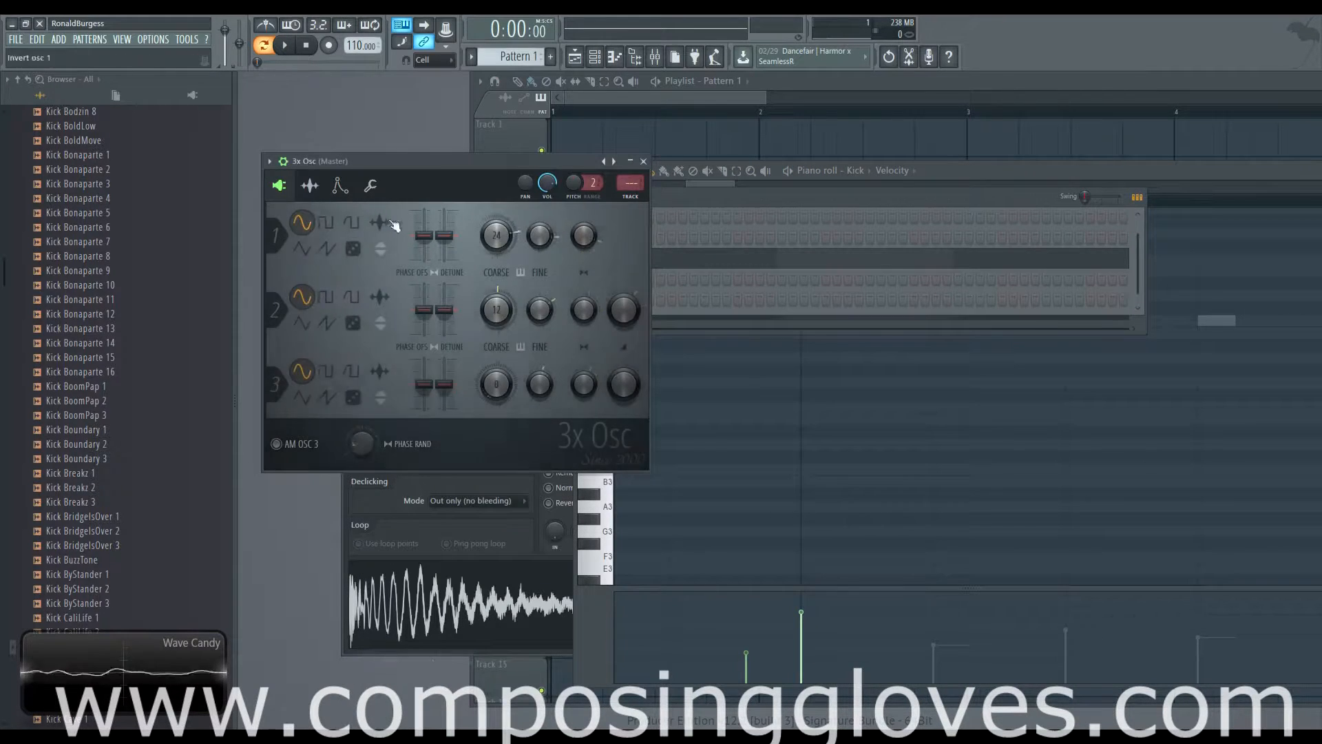
left_click_drag(424, 157, 625, 144)
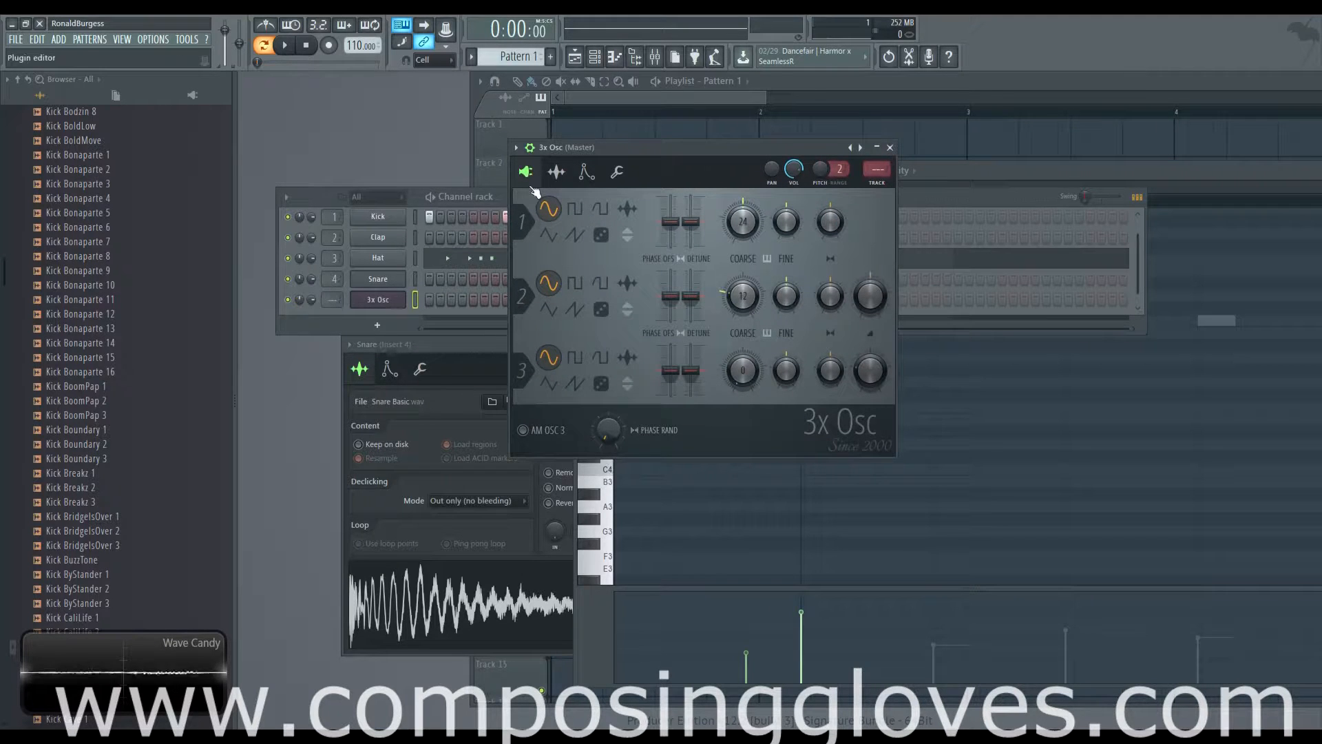
Step: Create Pattern 2 and arrange the 3x Osc window clear of the channel names in the Channel rack
left_click(550, 57)
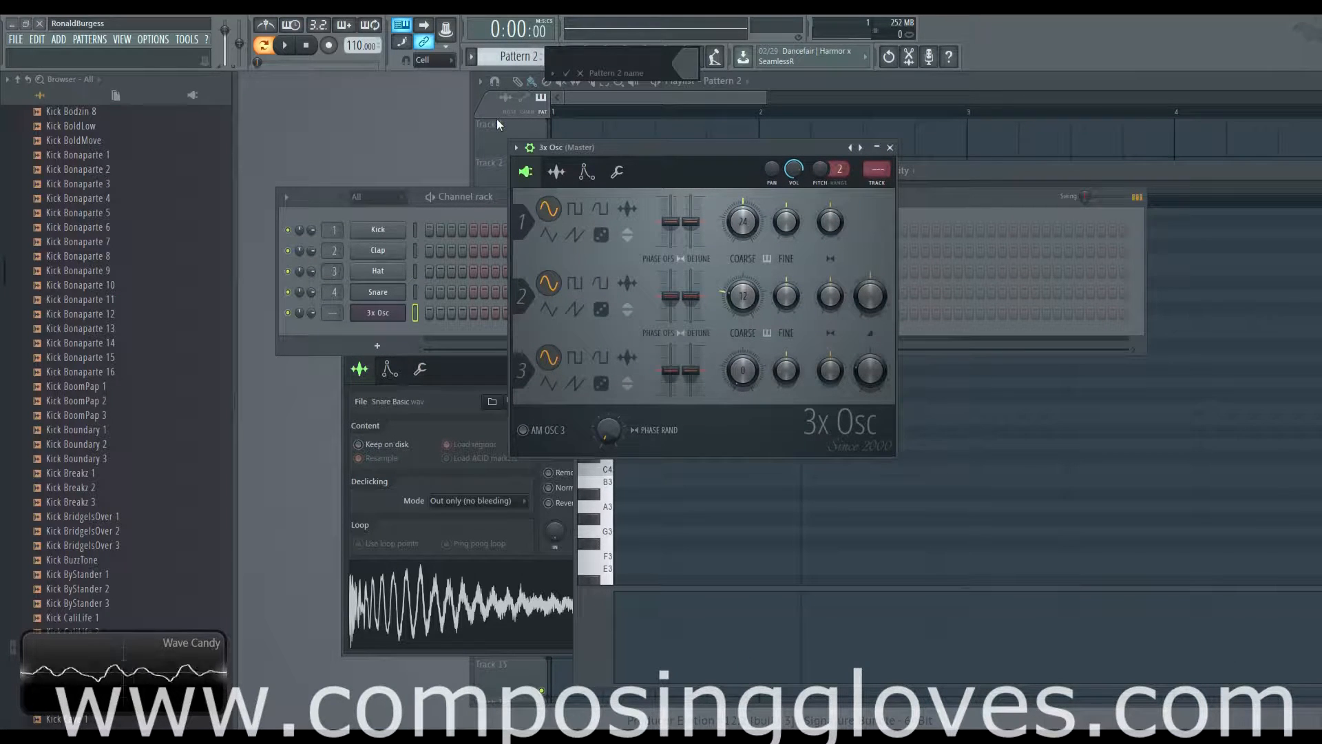
left_click_drag(694, 150, 756, 138)
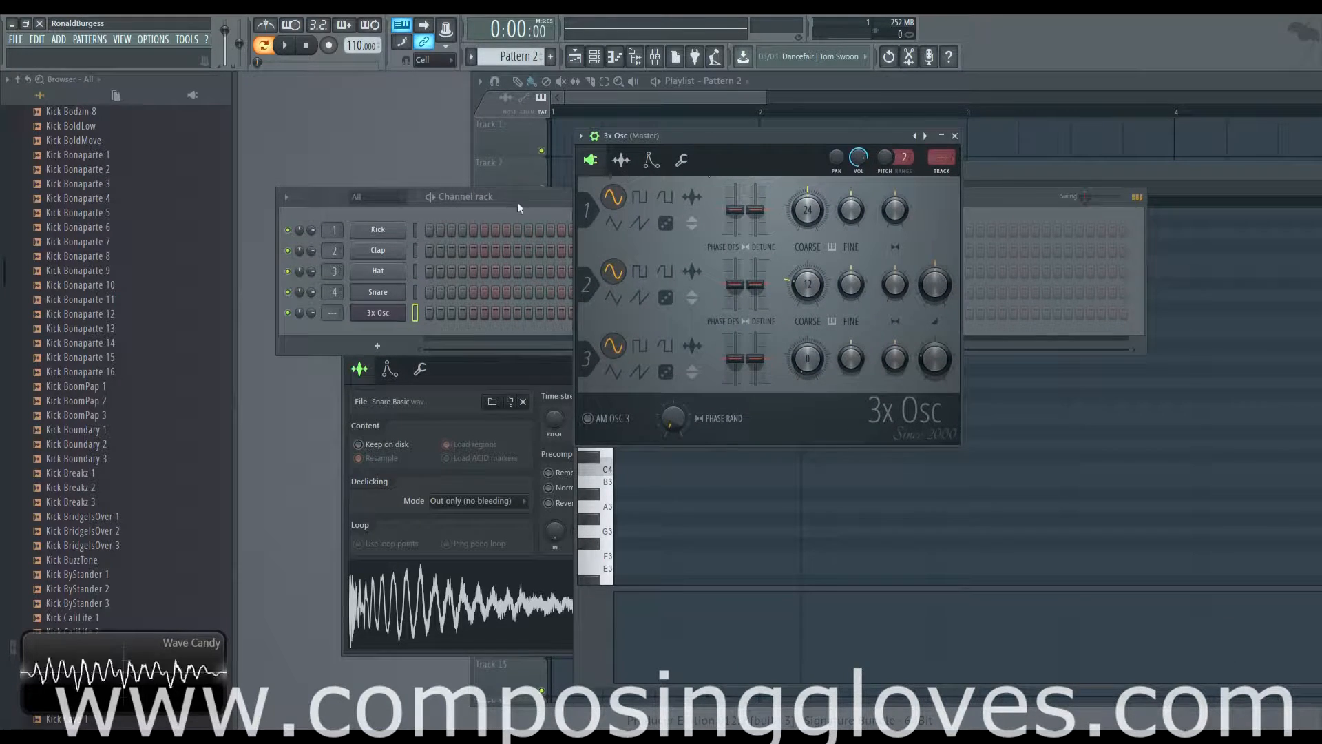
left_click(465, 222)
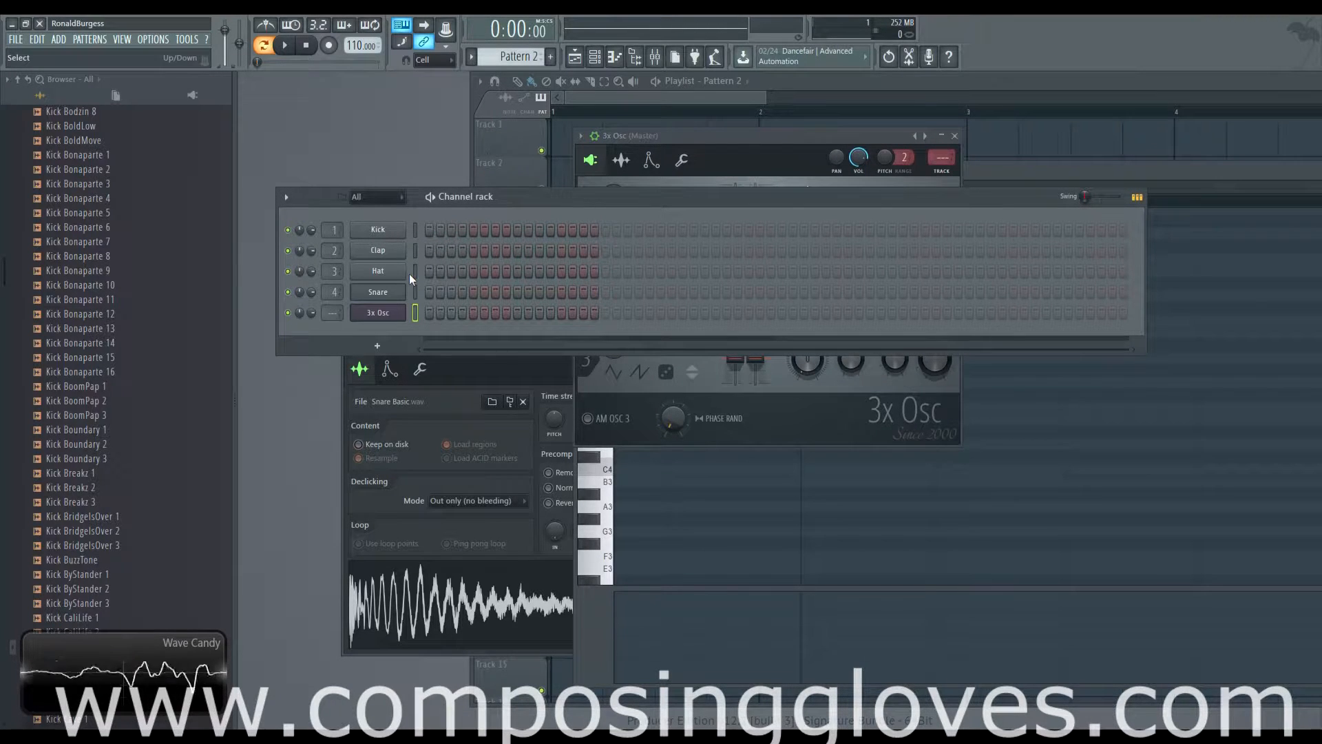
left_click(380, 313)
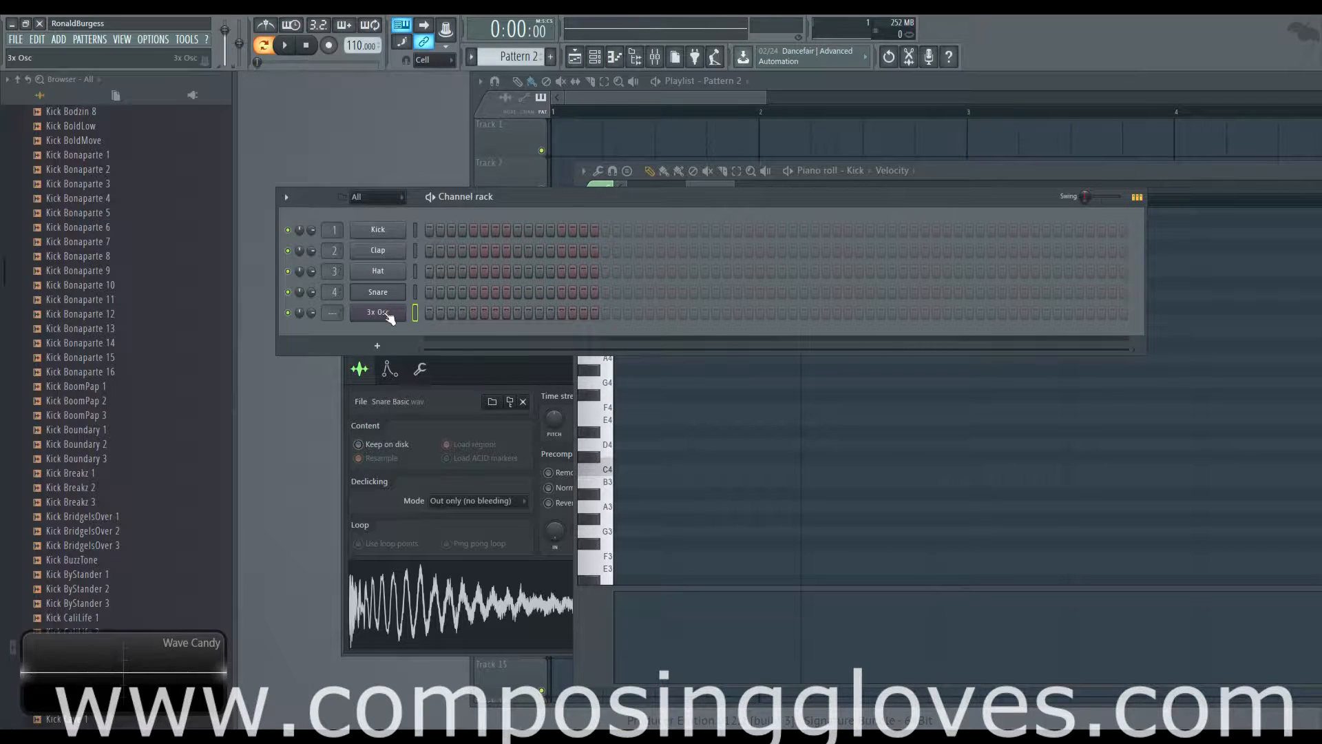
left_click(383, 314)
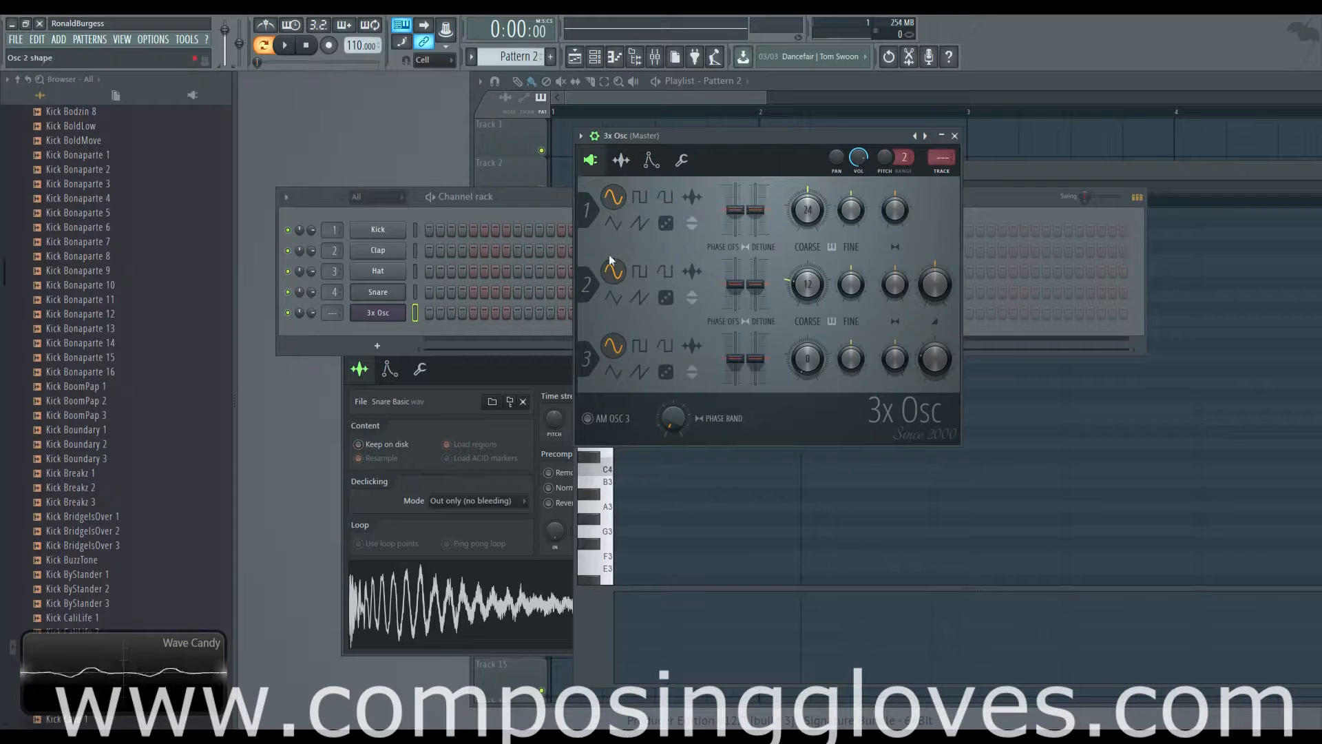
Step: Open the 3x Osc channel in the Piano roll and move the Piano roll window higher
right_click(404, 312)
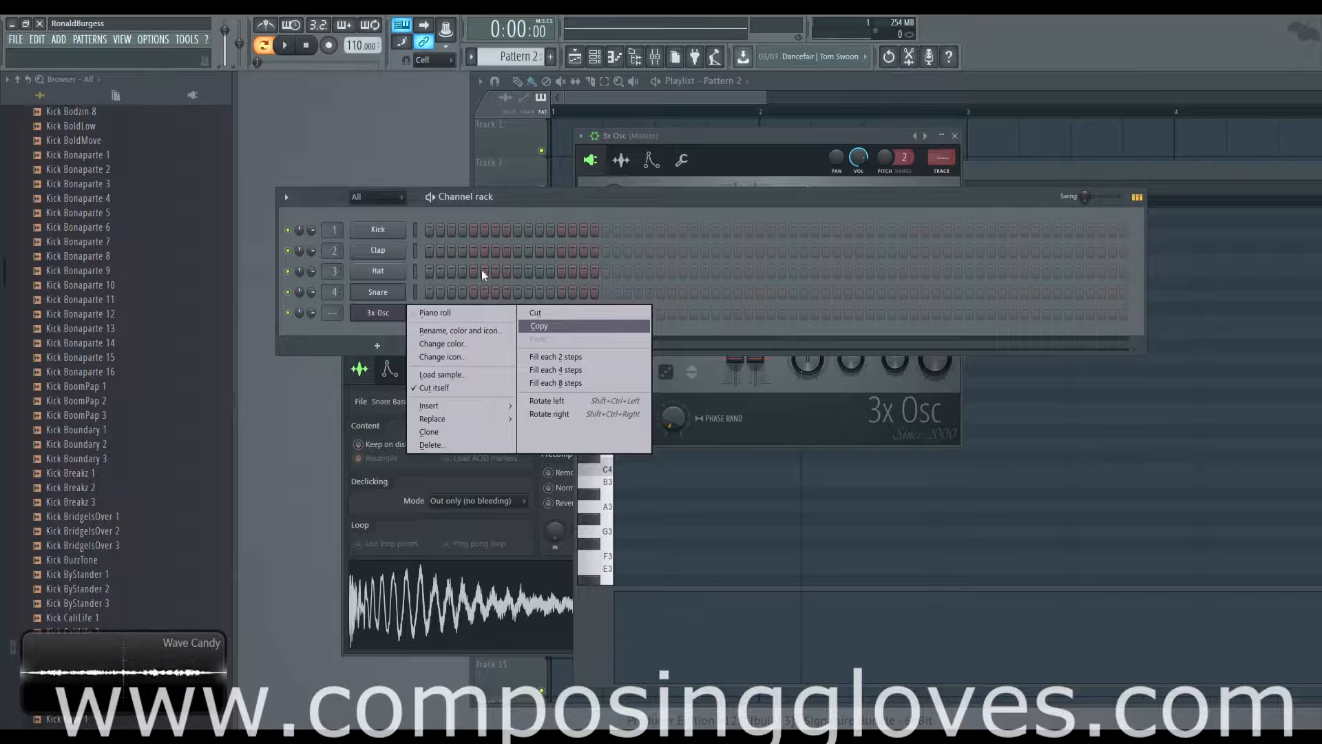
left_click(470, 316)
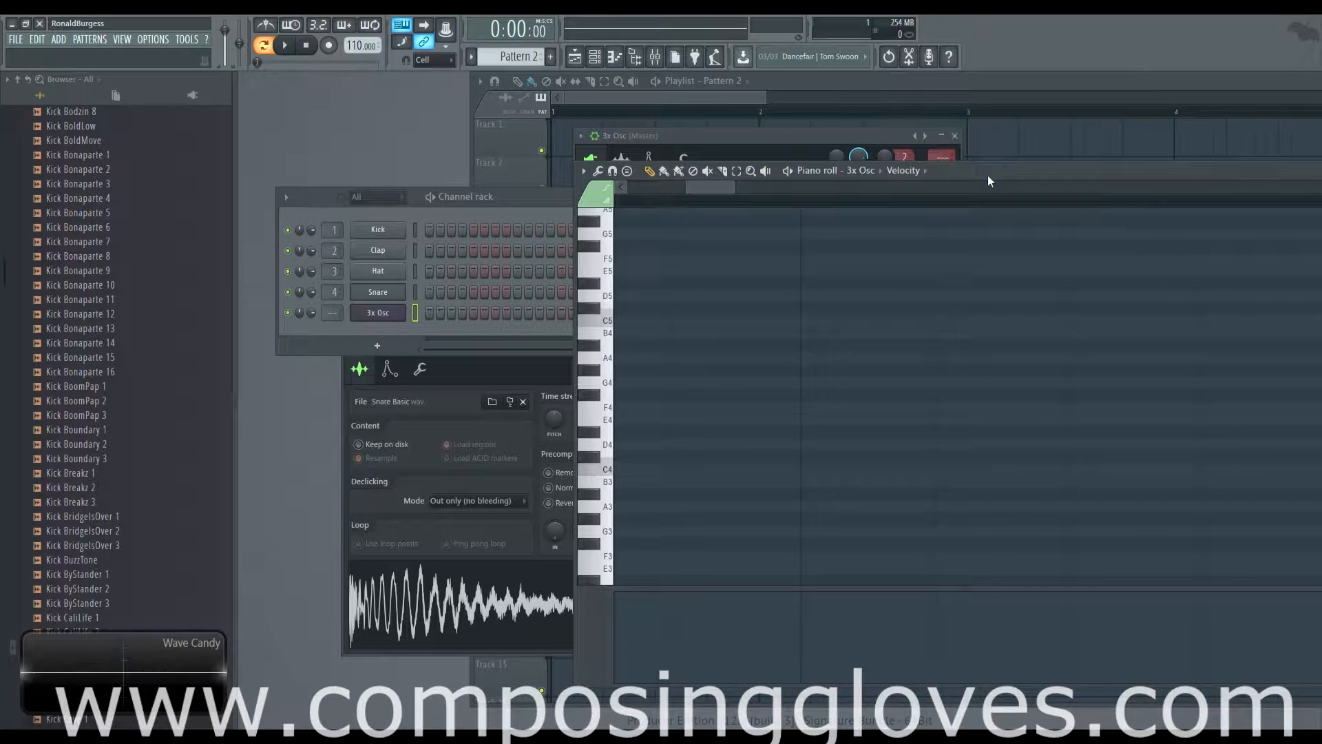
left_click_drag(987, 175, 960, 123)
scroll(826, 310, "down", 5)
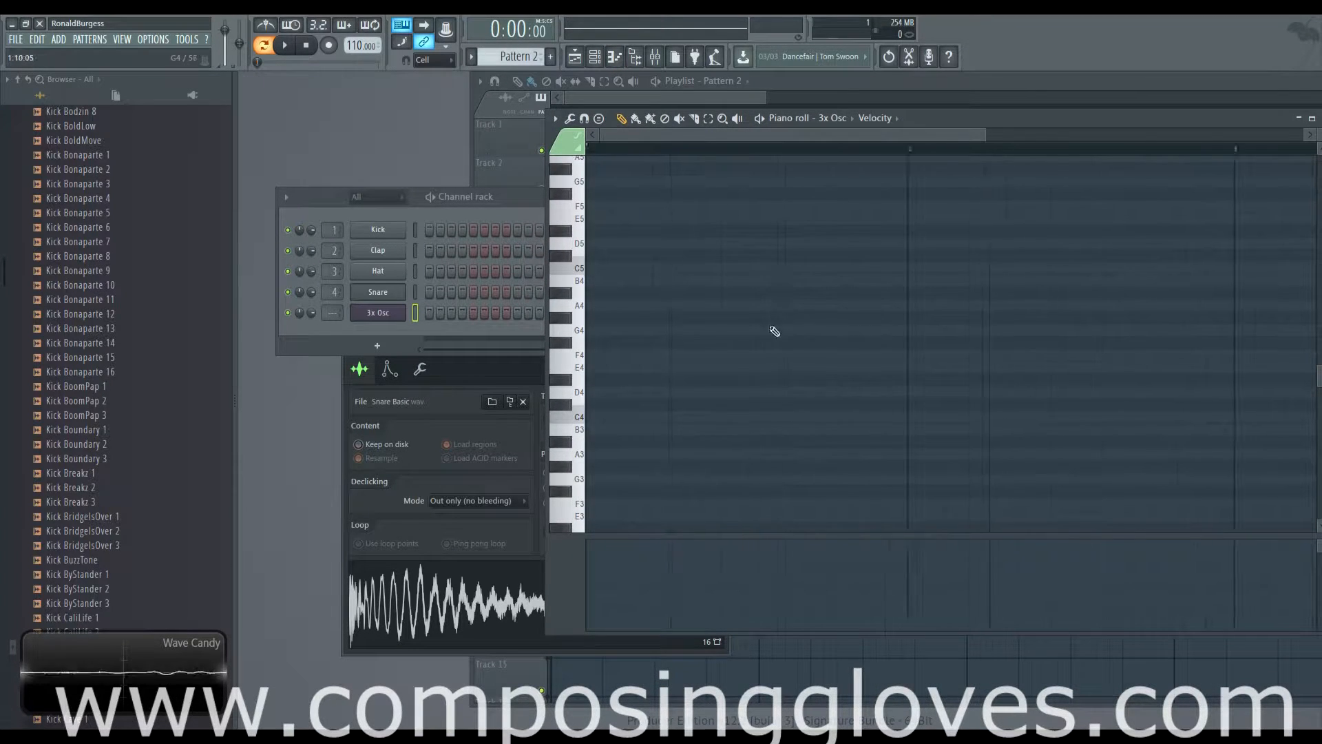
scroll(688, 337, "up", 2)
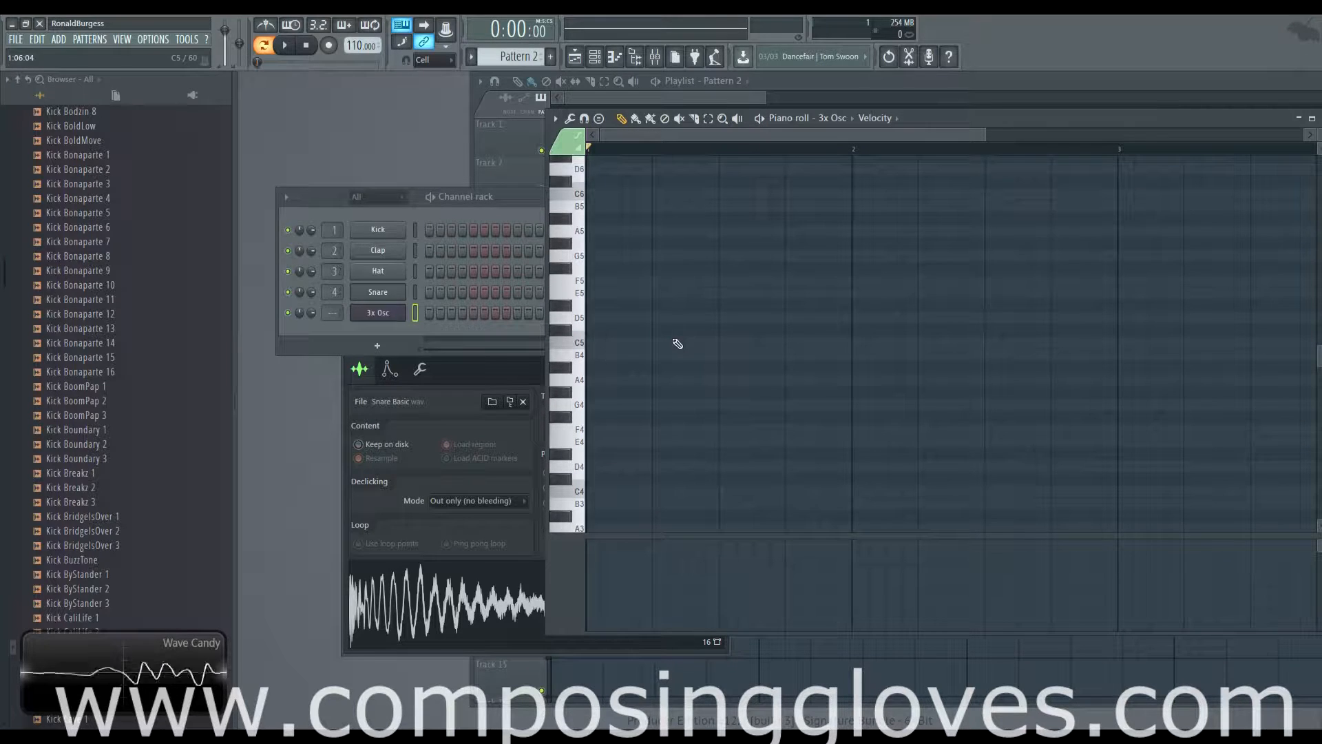
Step: Audition a few 3x Osc notes around F4
key("b")
key("v")
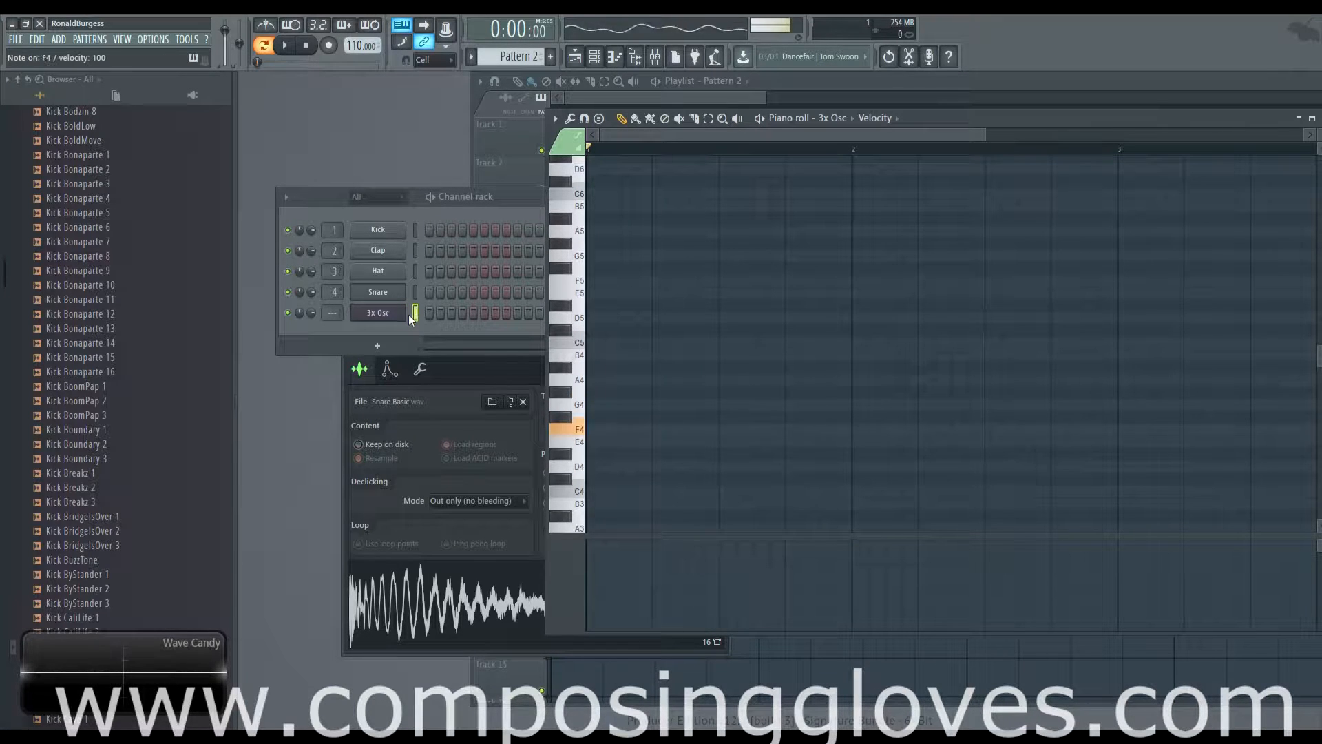
key("x")
key("n")
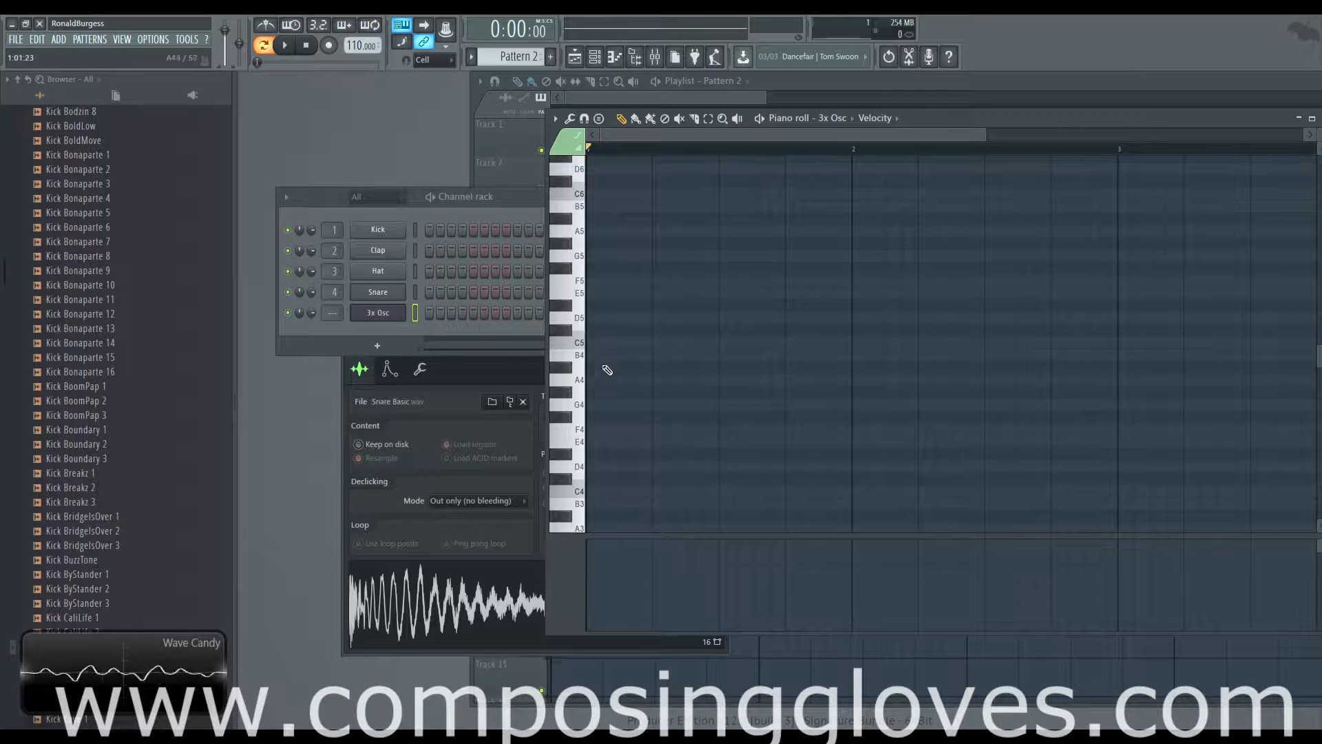
Step: Add a C5 note at step 1 of the 3x Osc, lengthen it to two steps, and play it
left_click(610, 348)
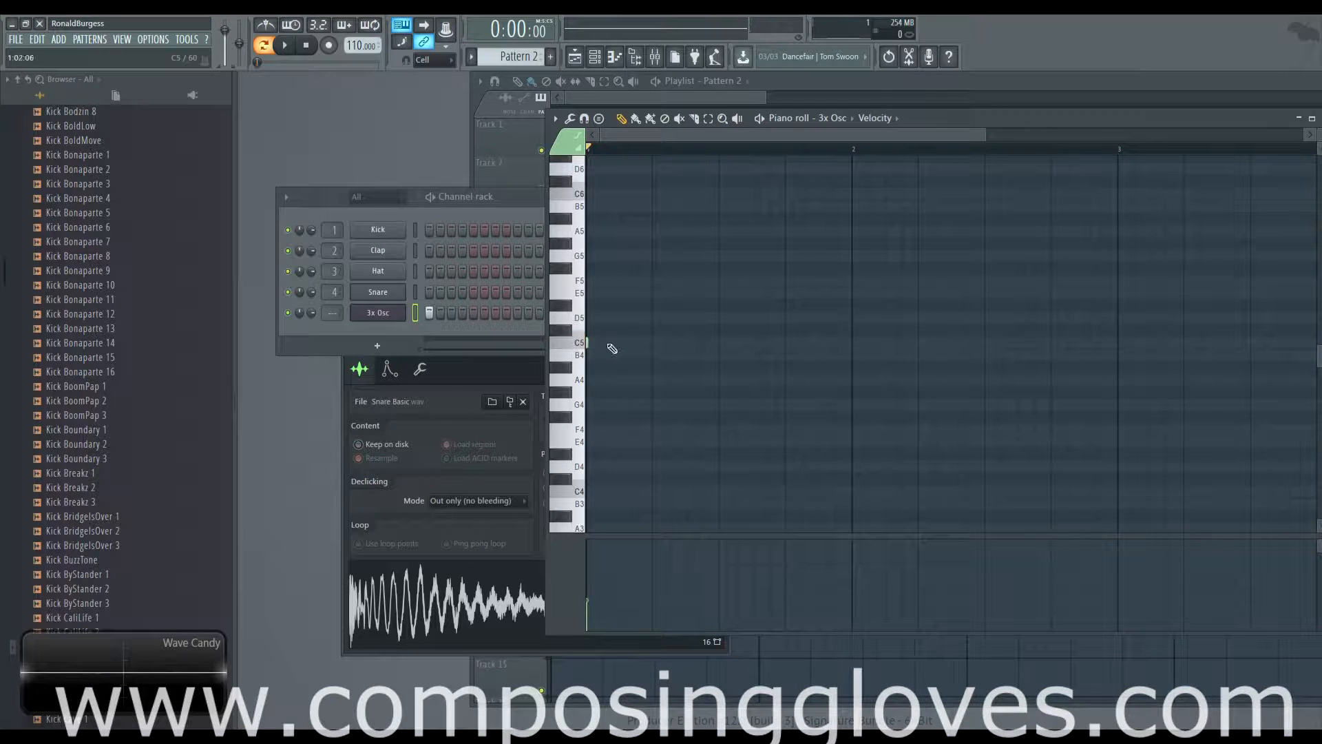
scroll(607, 365, "up", 5)
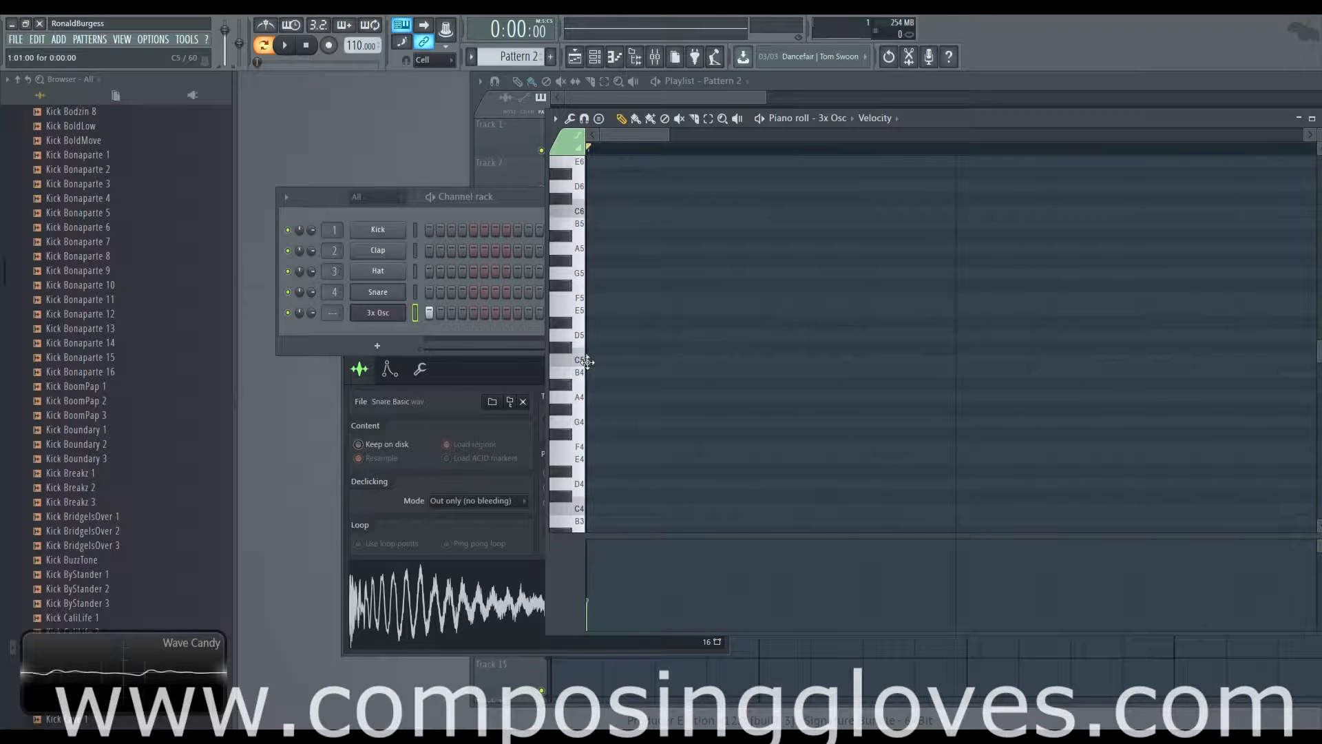
left_click_drag(595, 363, 769, 361)
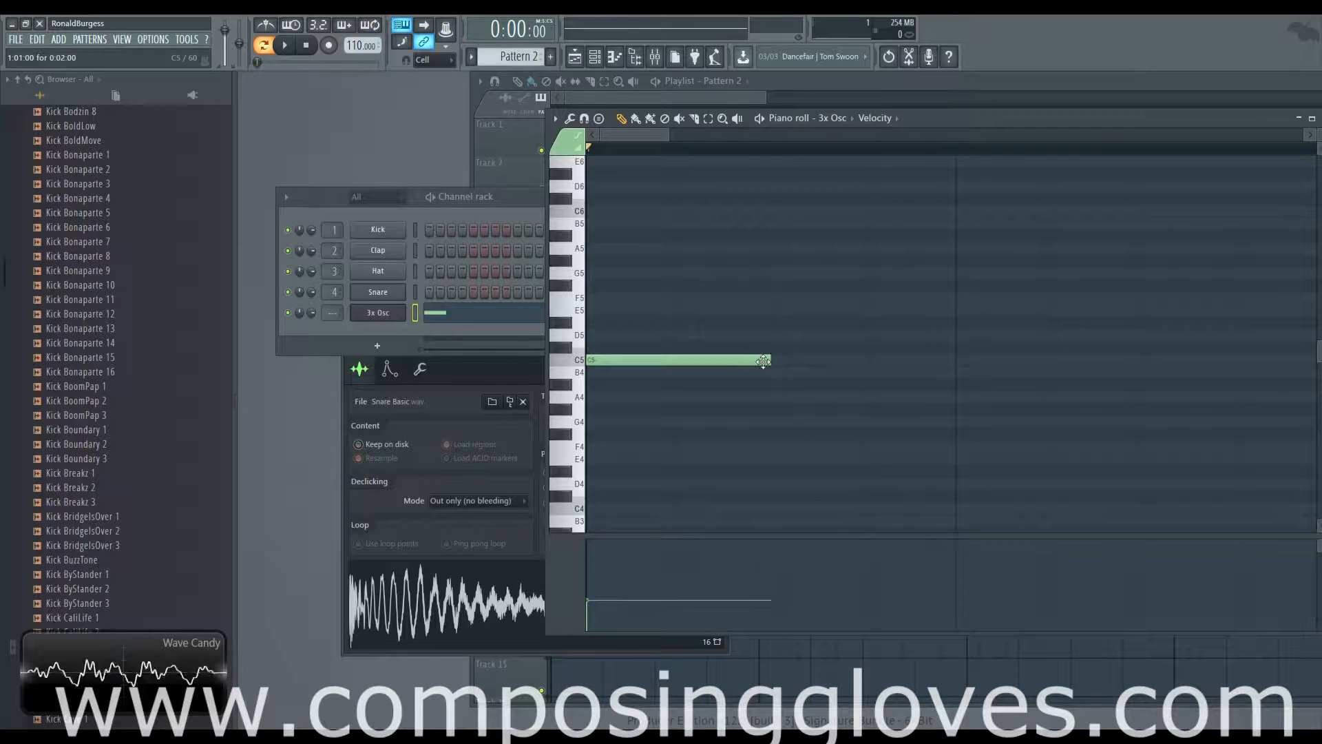
key("space")
key("space")
Step: Add two-step C5 notes at steps 4 and 7 of the 3x Osc, and play Pattern 2
scroll(803, 363, "down", 5)
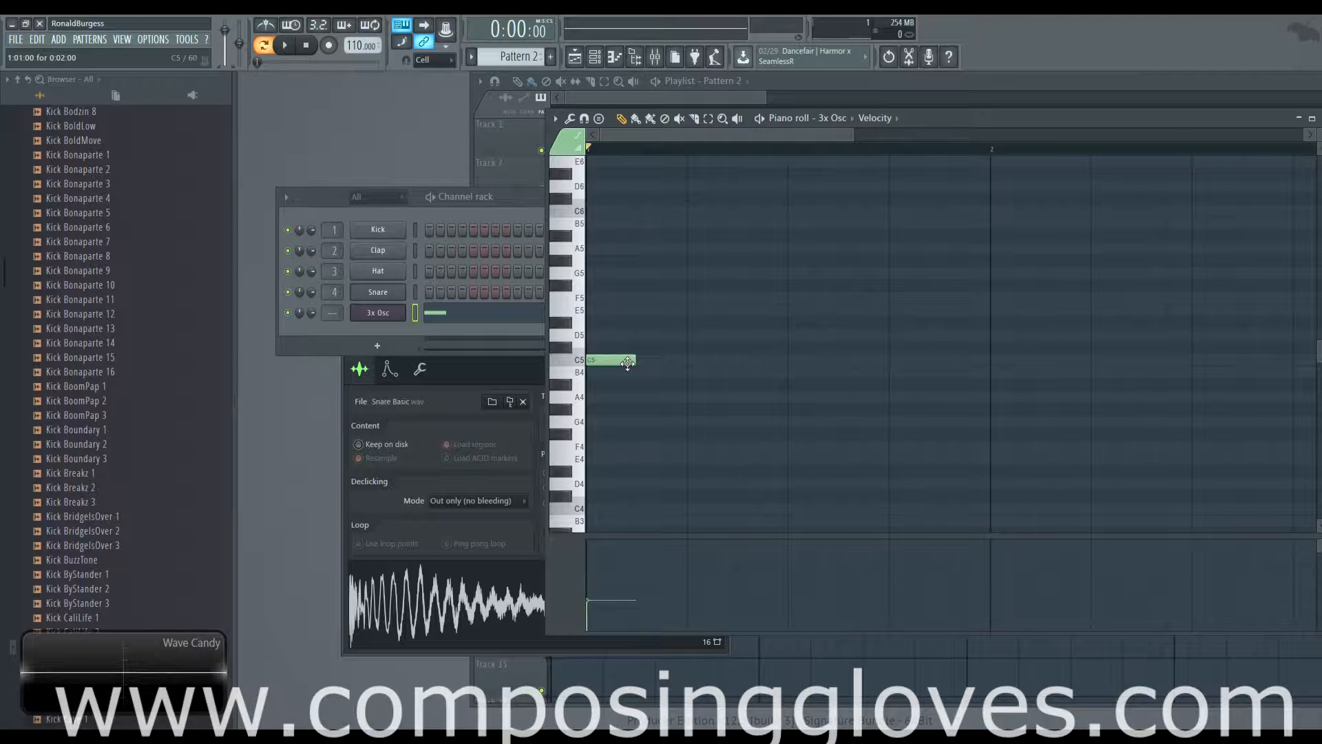
left_click(673, 359)
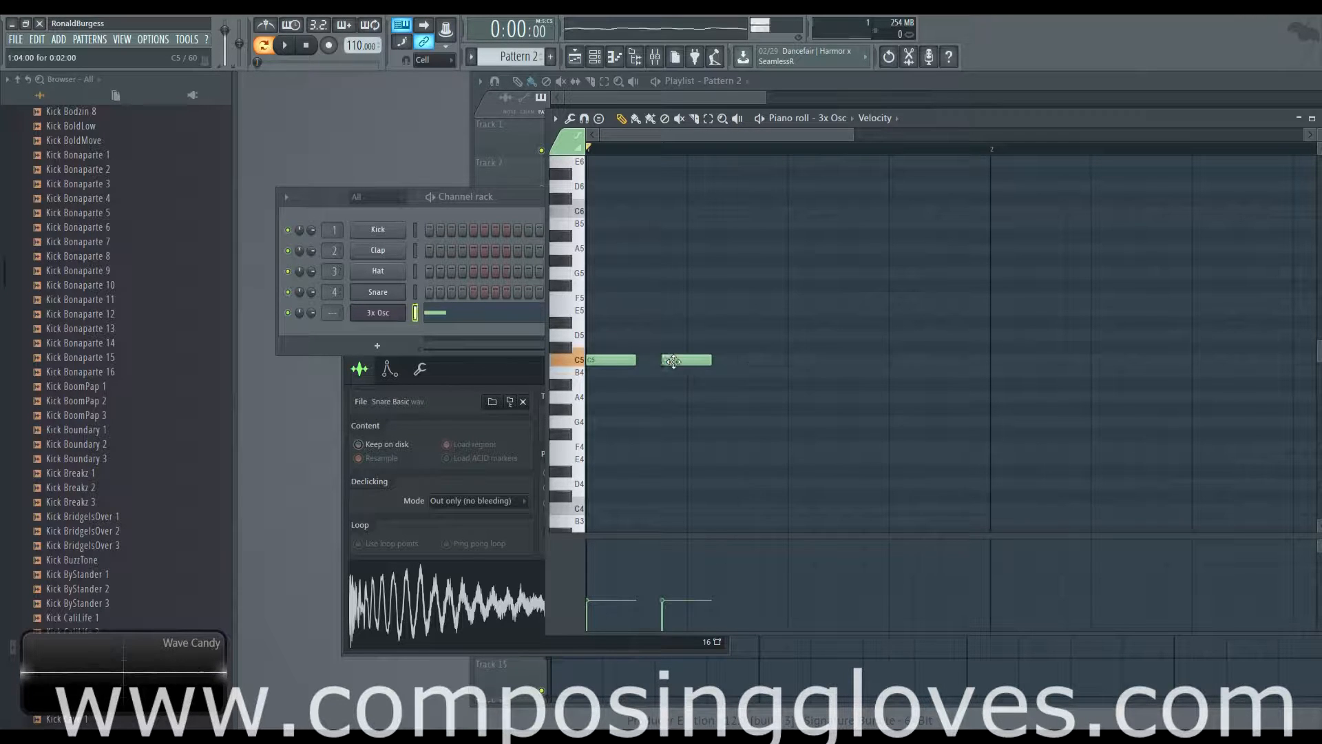
left_click(773, 360)
left_click(765, 359)
left_click_drag(765, 359, 745, 360)
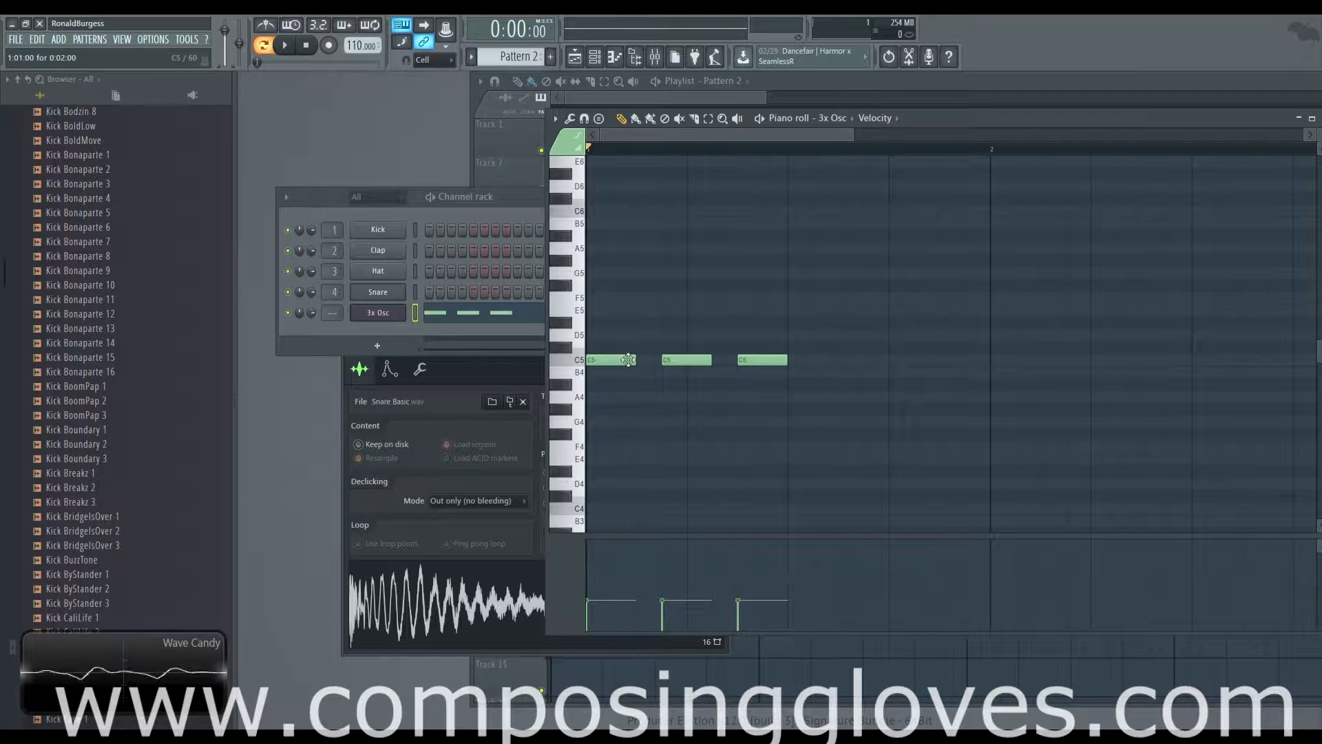
key("space")
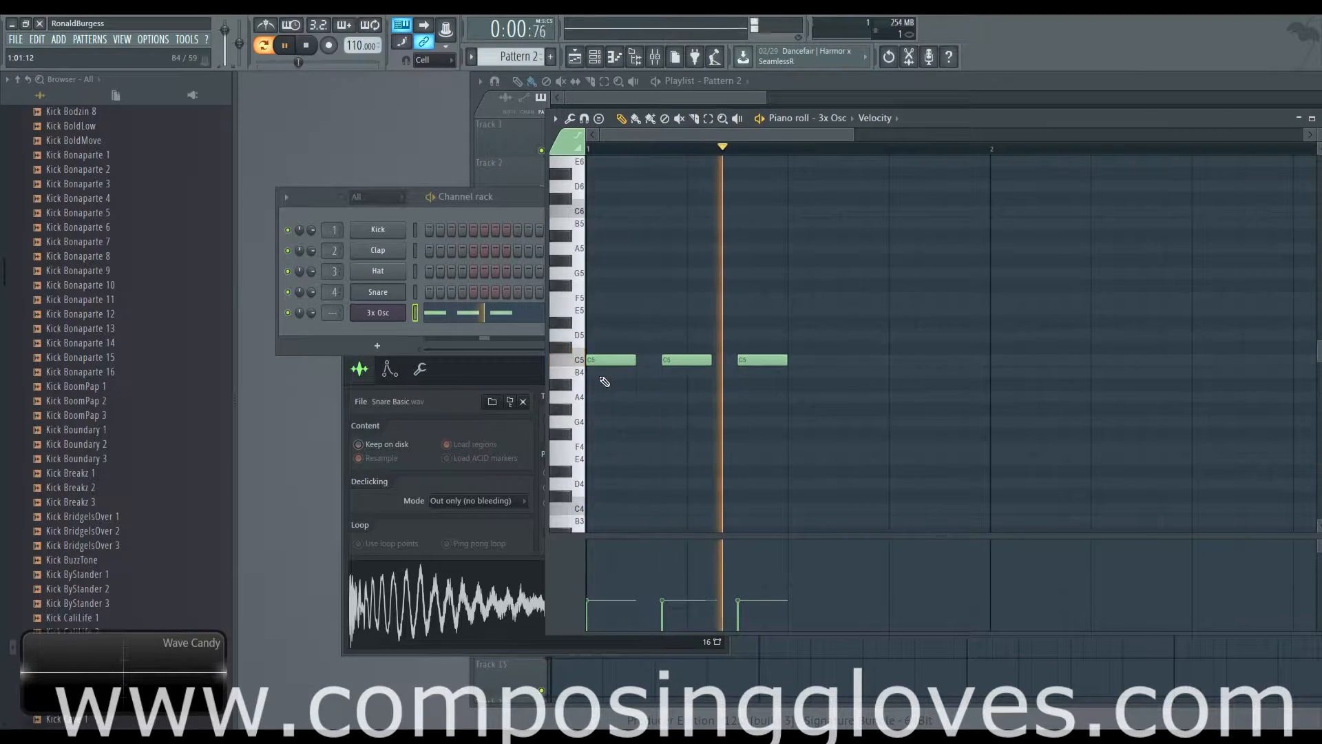
scroll(653, 260, "up", 3)
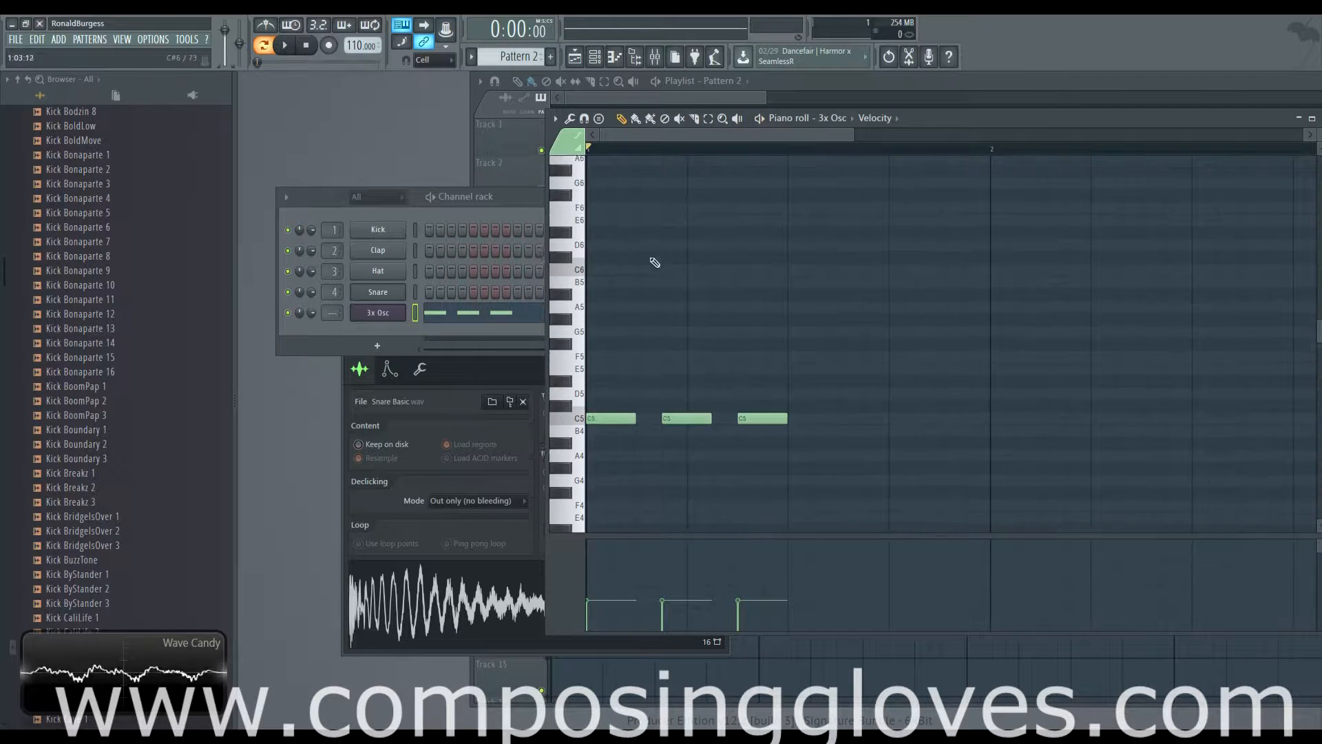
Step: Stack G5 and C6 notes above the C5 notes at steps 1, 4 and 7 of the 3x Osc, and play the pattern
scroll(616, 356, "down", 2, "ctrl")
left_click(599, 347)
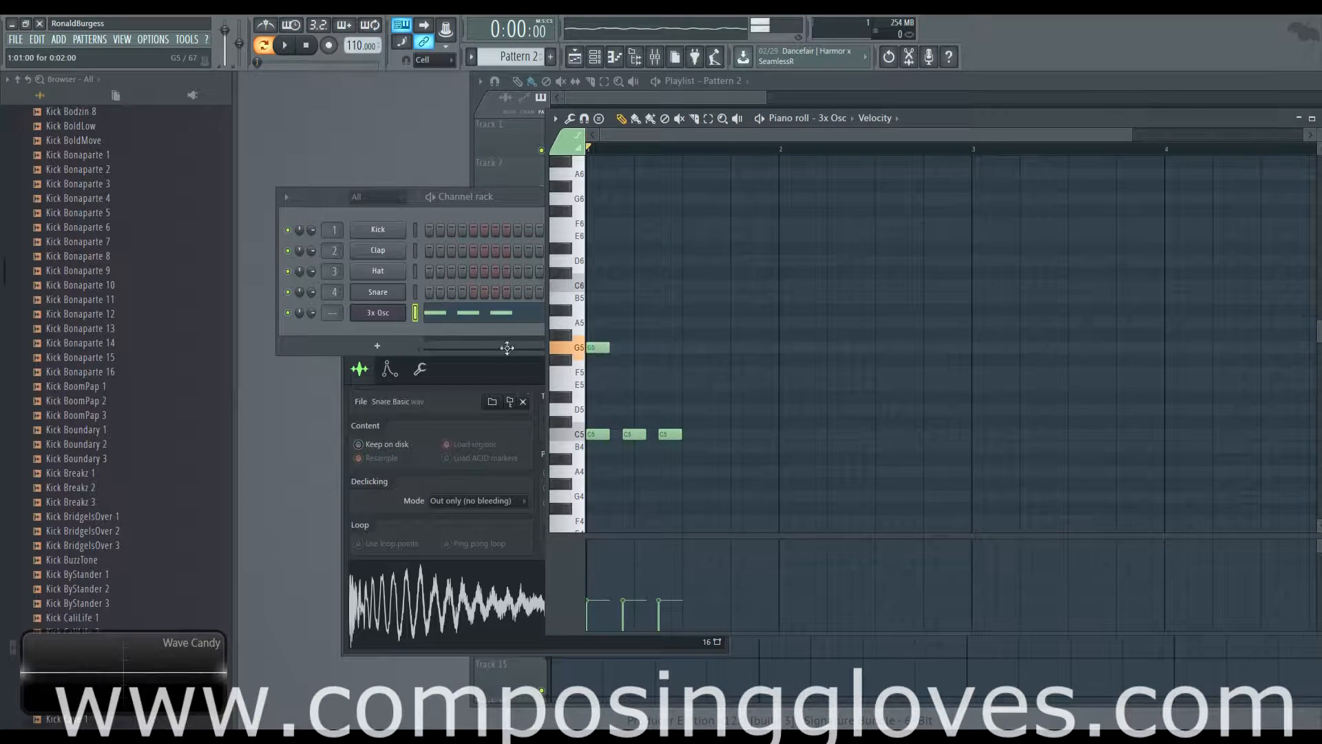
left_click(602, 285)
mouse_move(604, 269)
left_mouse_down("ctrl")
mouse_move(591, 352)
mouse_move(664, 351)
left_mouse_up("ctrl")
key("space")
key("space")
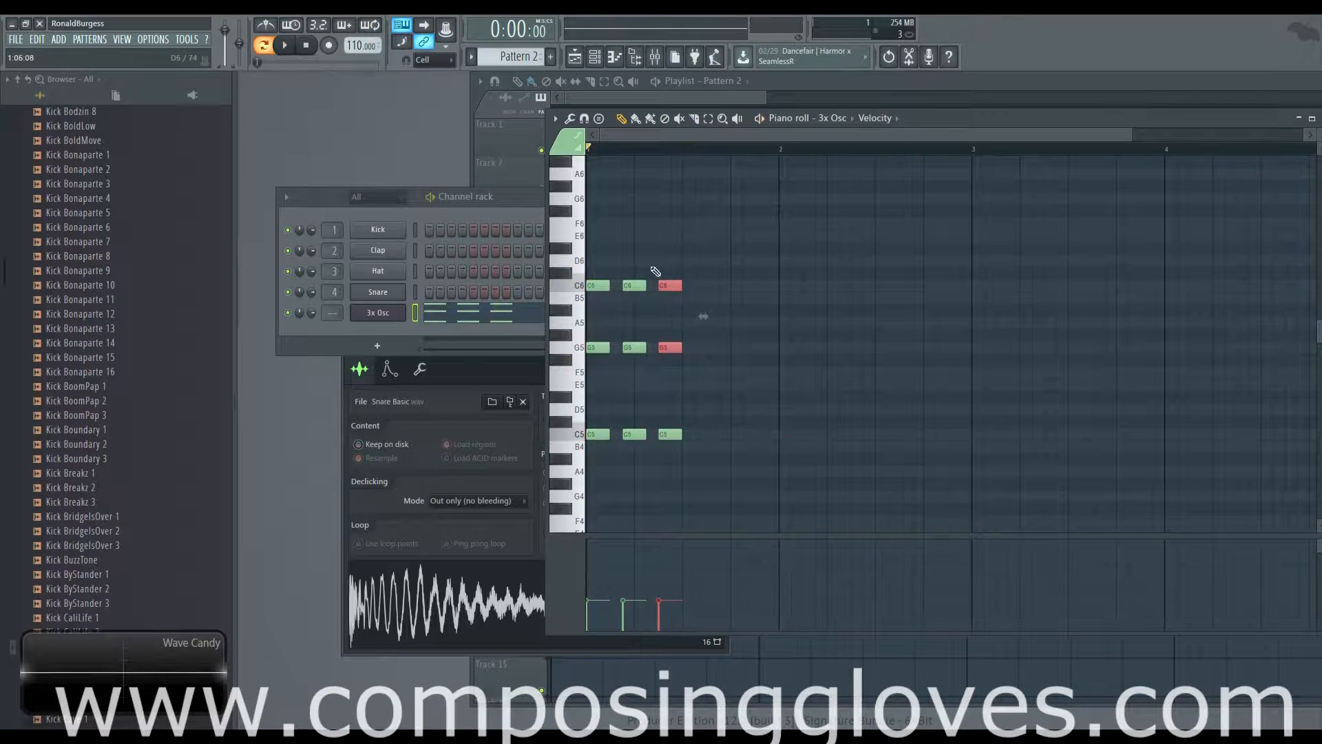
Step: Delete all the G5 and C6 notes above the three C5 notes
right_click(666, 349)
right_click(597, 347)
right_click(634, 285)
right_click(634, 347)
right_click(598, 285)
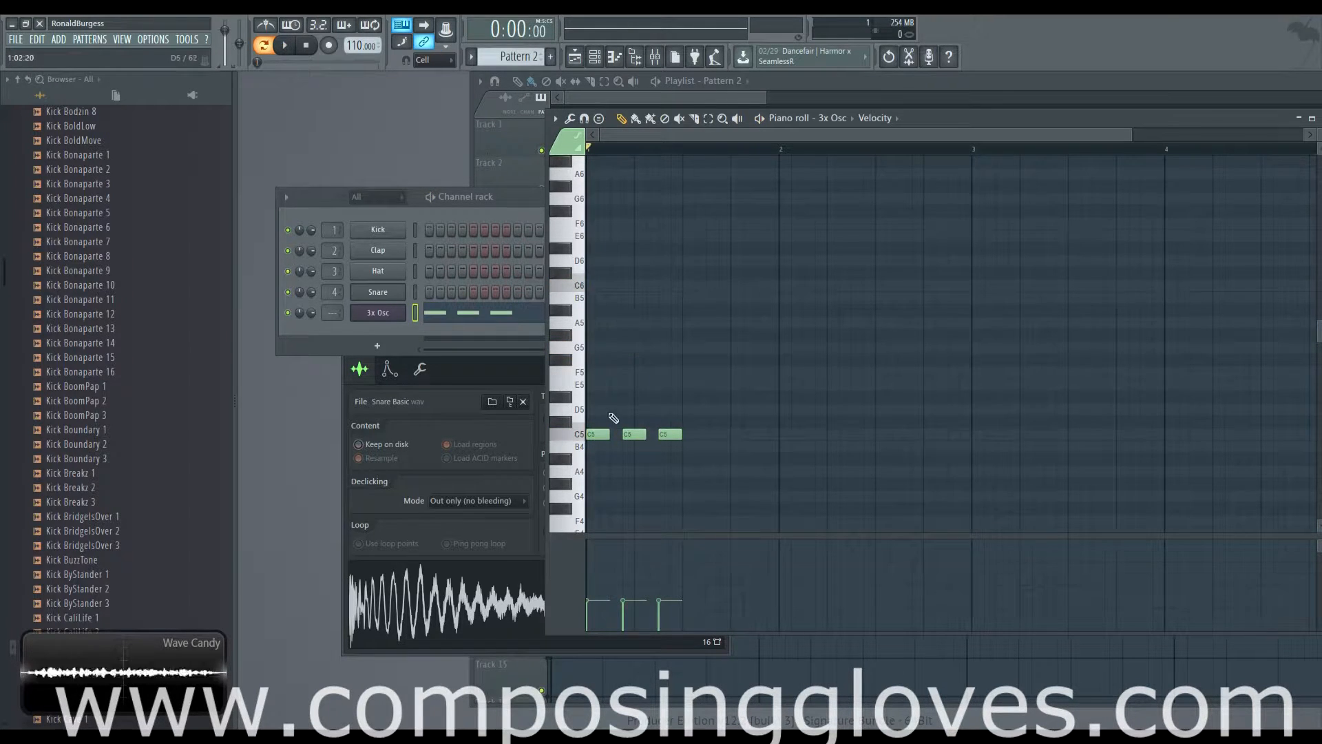
Step: Delete the C5 note at step 4 and view the main snap options without changing them
scroll(758, 389, "up", 3)
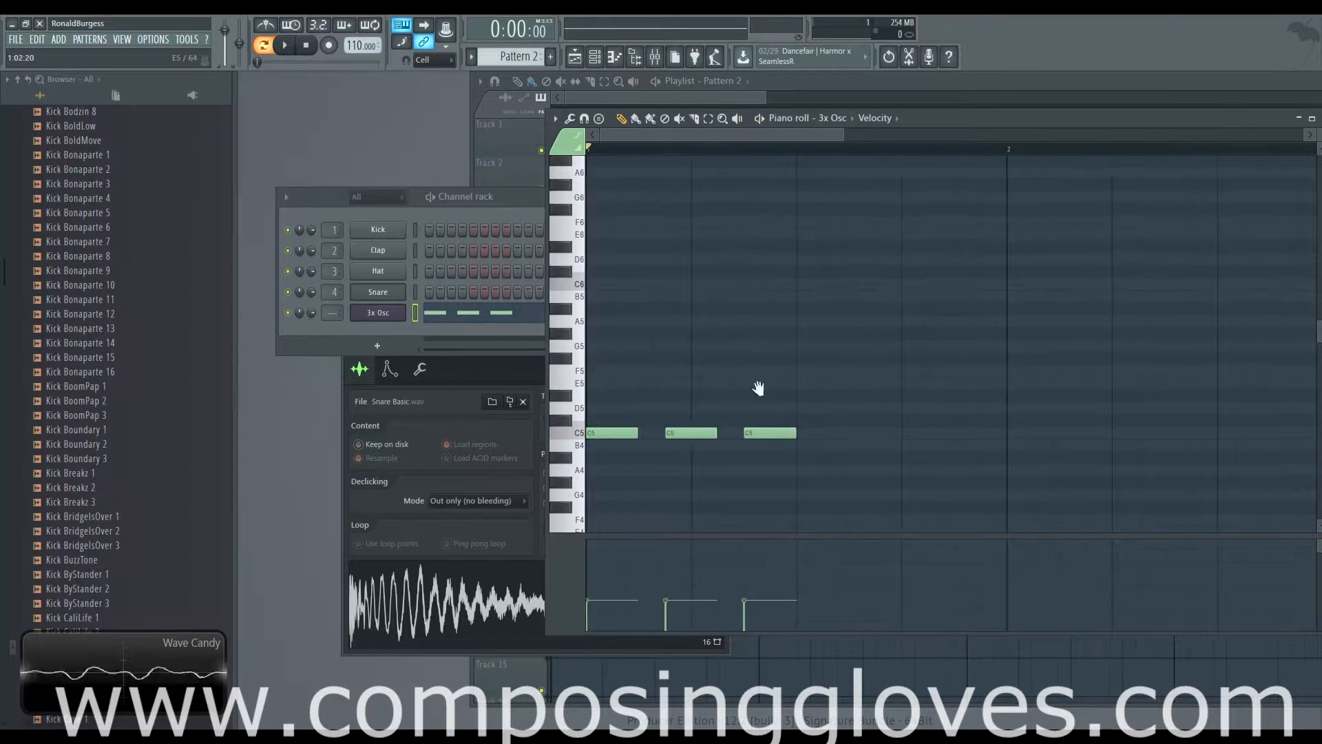
right_click(688, 432)
left_click(440, 64)
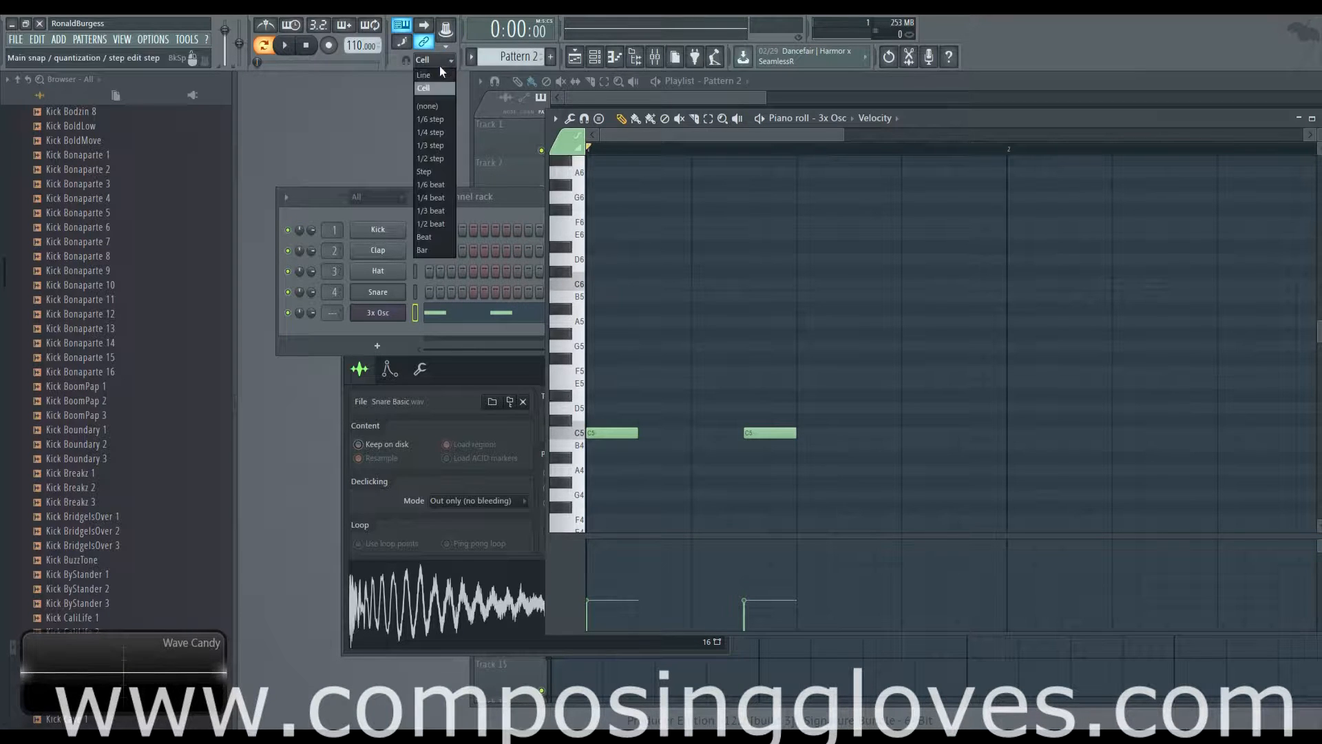
left_click(707, 130)
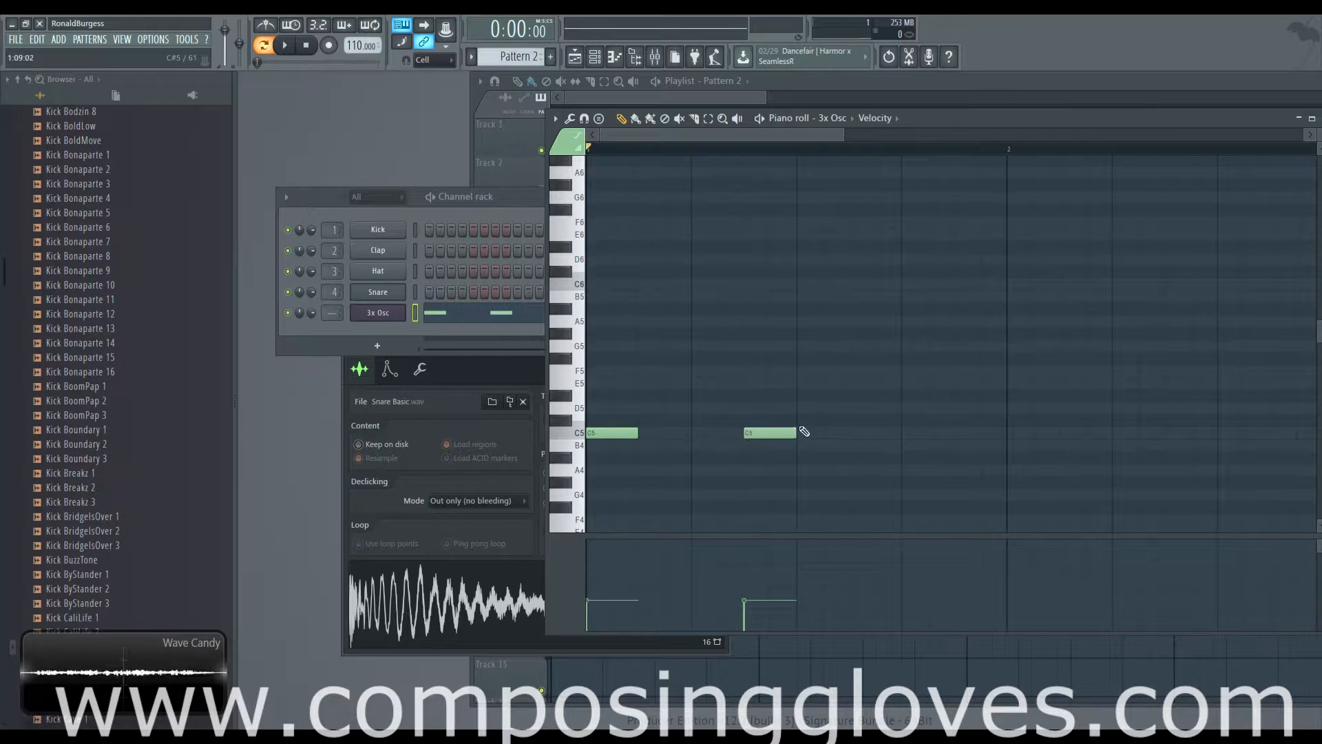
Step: Move the C5 note at step 7 to step 9 and raise the velocities of both remaining notes
left_click_drag(747, 434, 800, 433)
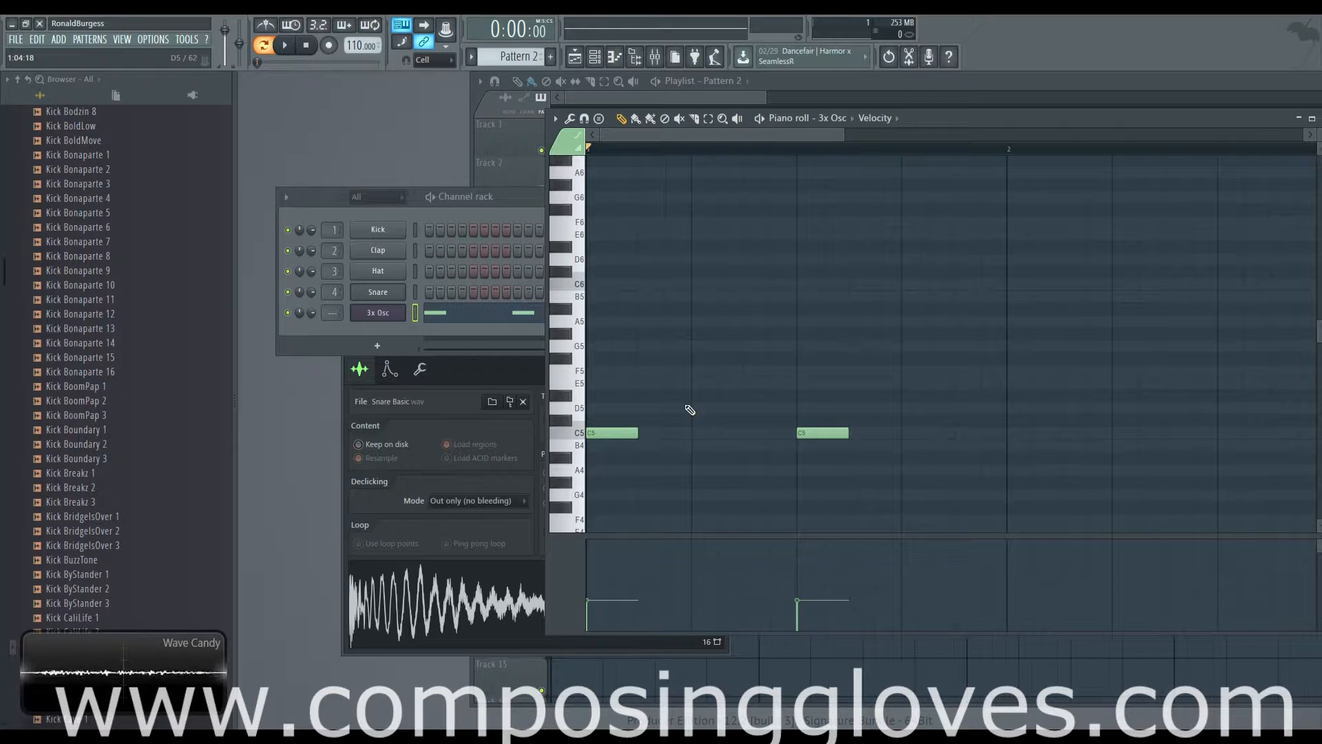
left_click(601, 576)
left_click_drag(800, 578, 800, 568)
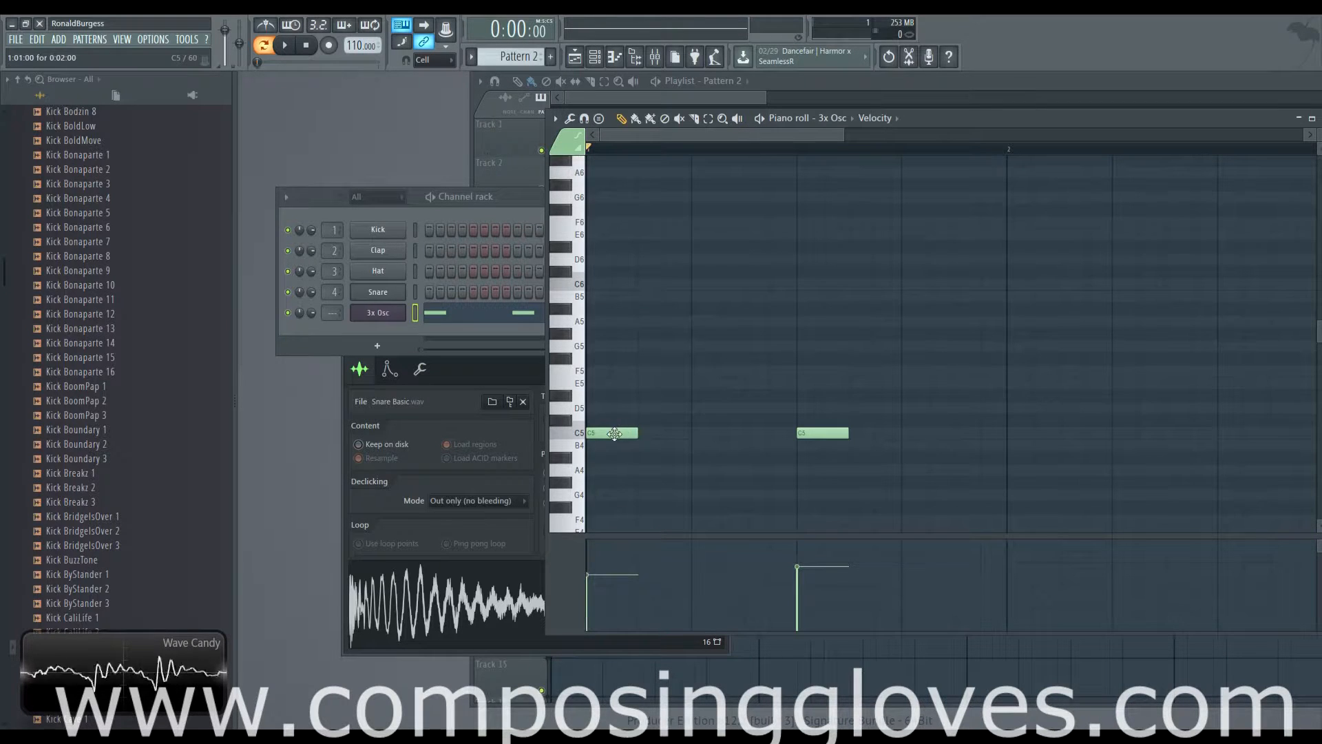
Step: Add two-step C5 notes at steps 3, 5 and 7, and play the pattern
left_click(664, 437)
left_click(716, 435)
left_click(767, 435)
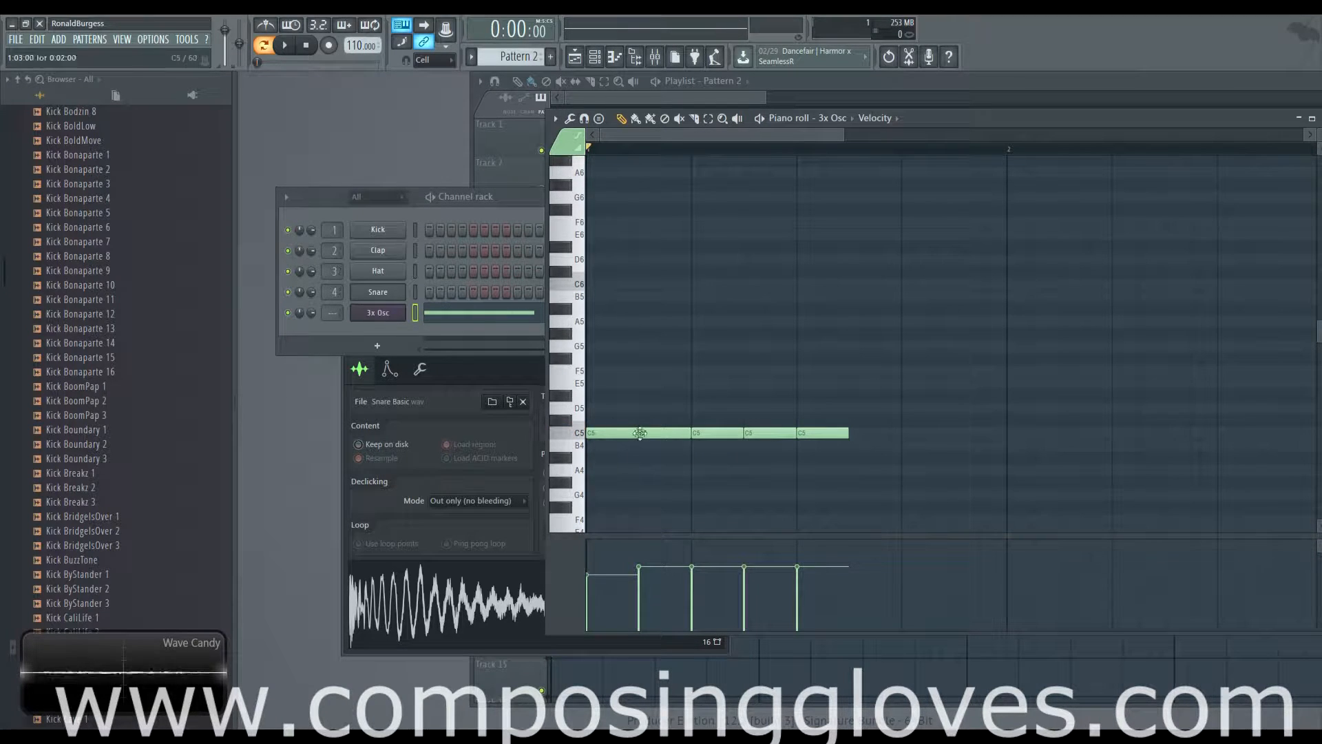
key("space")
key("space")
Step: Shorten the first four C5 notes to one step each and play the pattern
left_click_drag(613, 416, 799, 467)
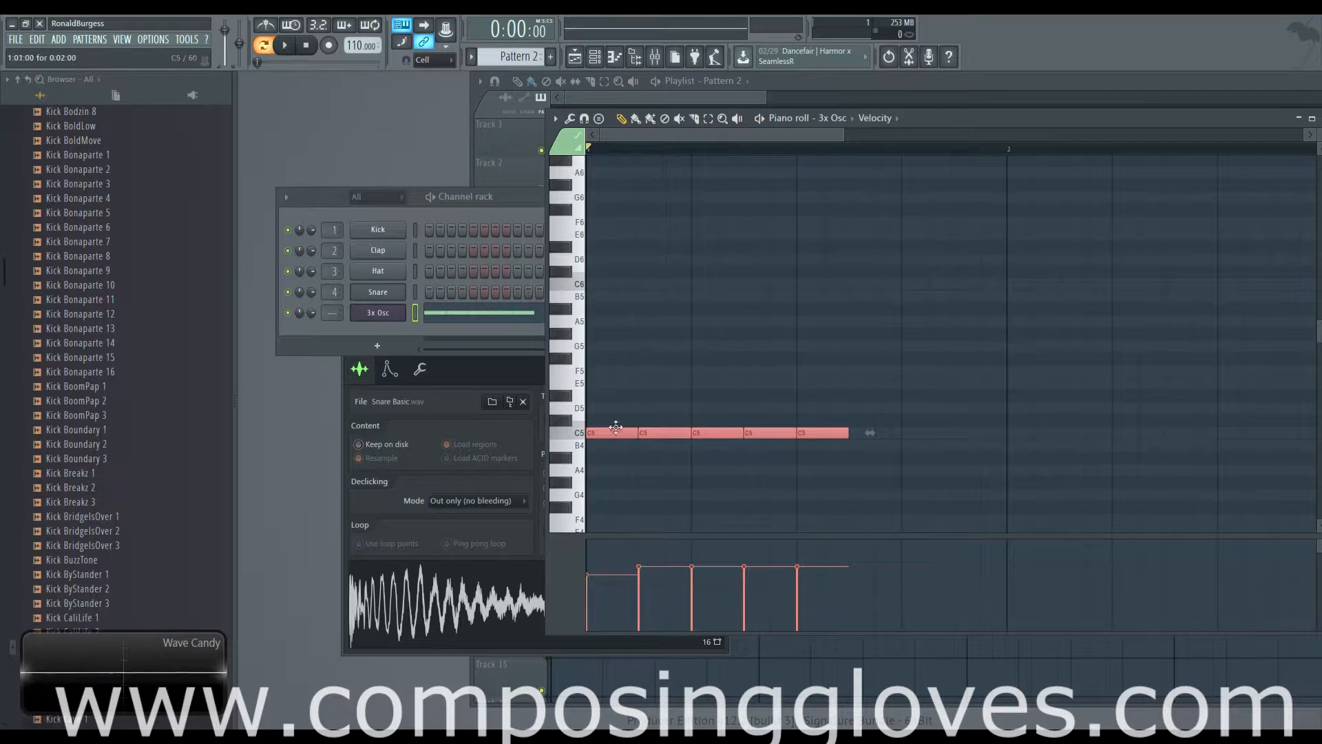
left_click_drag(610, 421, 762, 435)
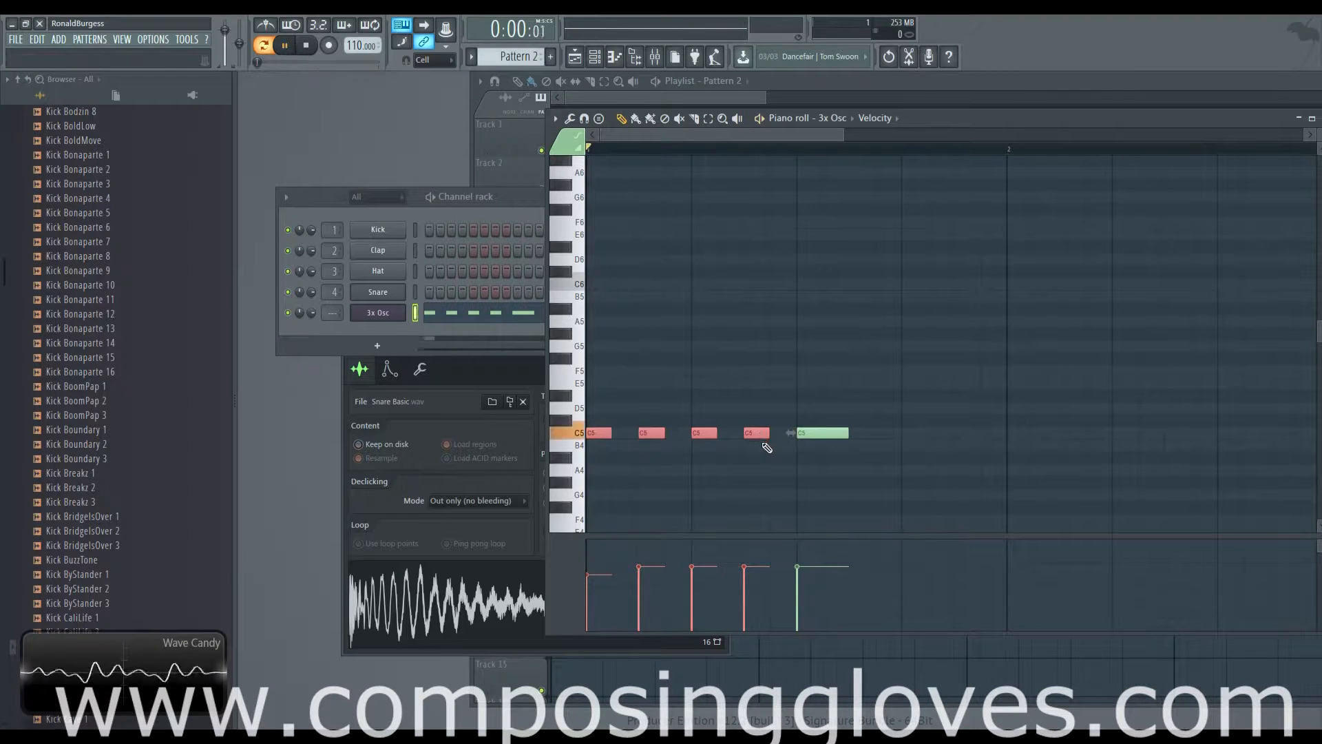
key("space")
key("space")
Step: Copy the four short C5 notes down to C4 at steps 2, 4, 6 and 8, and play the pattern
scroll(607, 440, "down", 1)
scroll(599, 303, "down", 6)
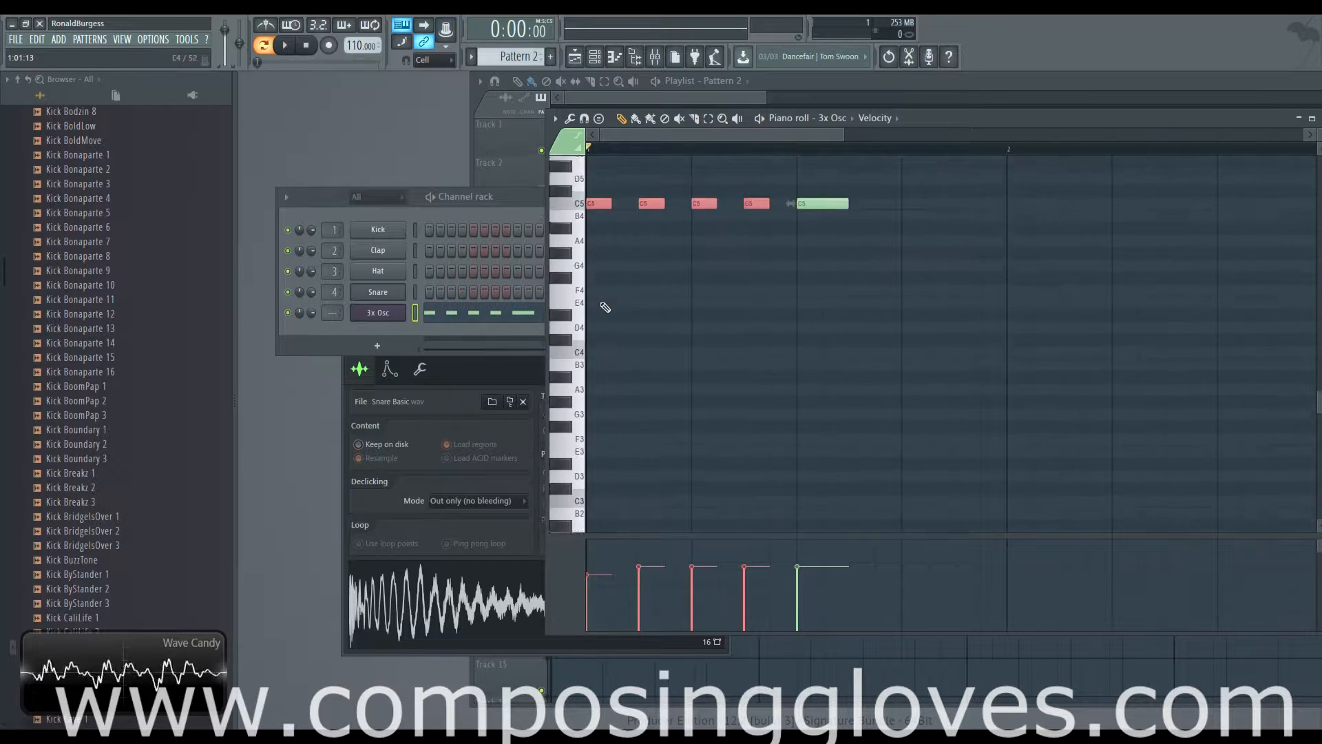
scroll(599, 301, "up", 2)
left_click_drag(595, 245, 618, 393)
scroll(655, 389, "down", 3)
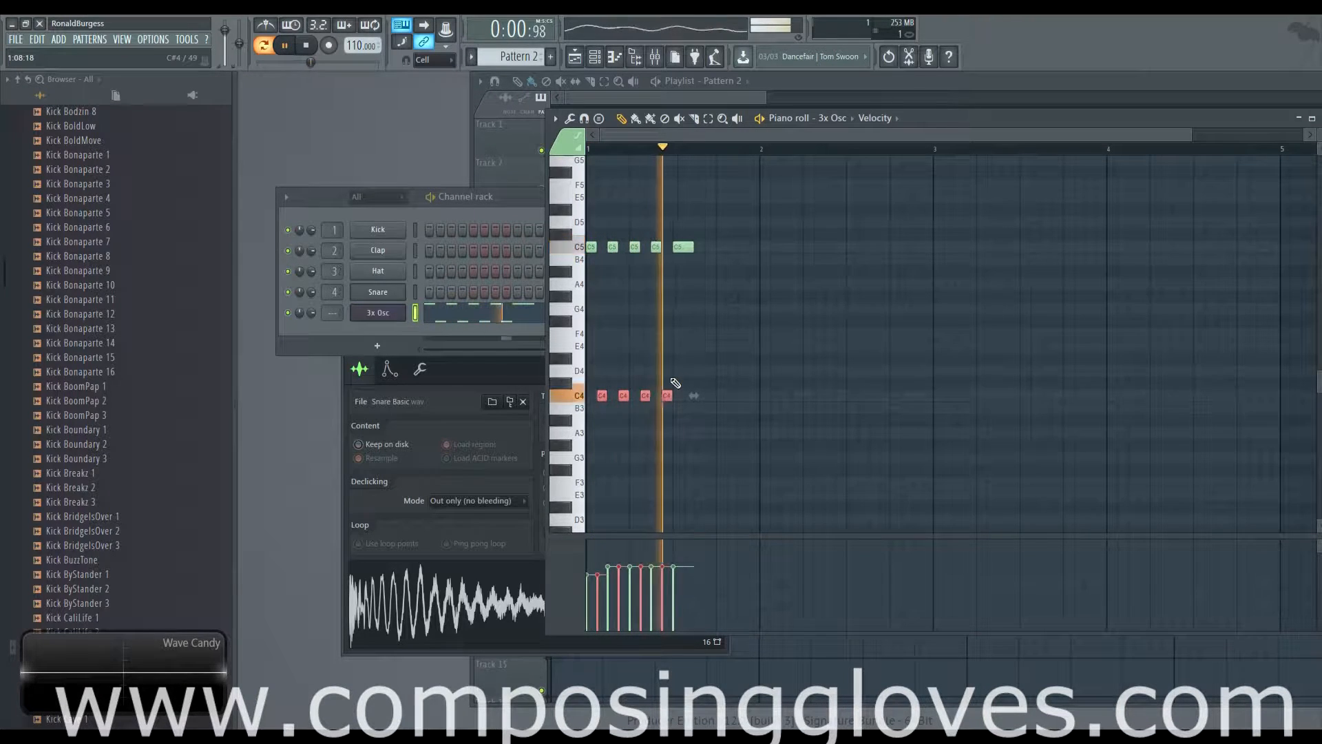
key("space")
Step: Delete every C5 and C4 note except the one-step C5 note at step 1
scroll(647, 276, "up", 3)
left_click_drag(647, 276, 729, 316)
right_click(799, 290)
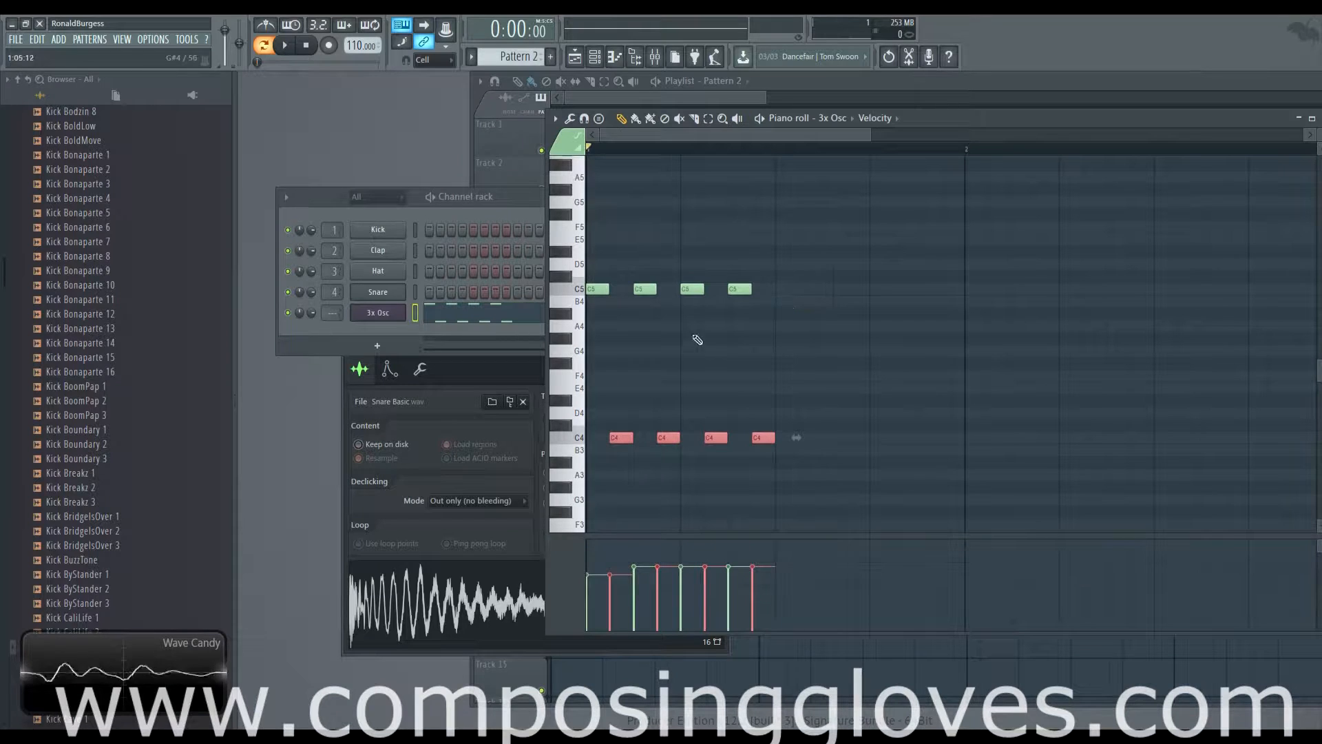
right_click(647, 289)
right_click(675, 440)
right_click(692, 289)
right_click(716, 438)
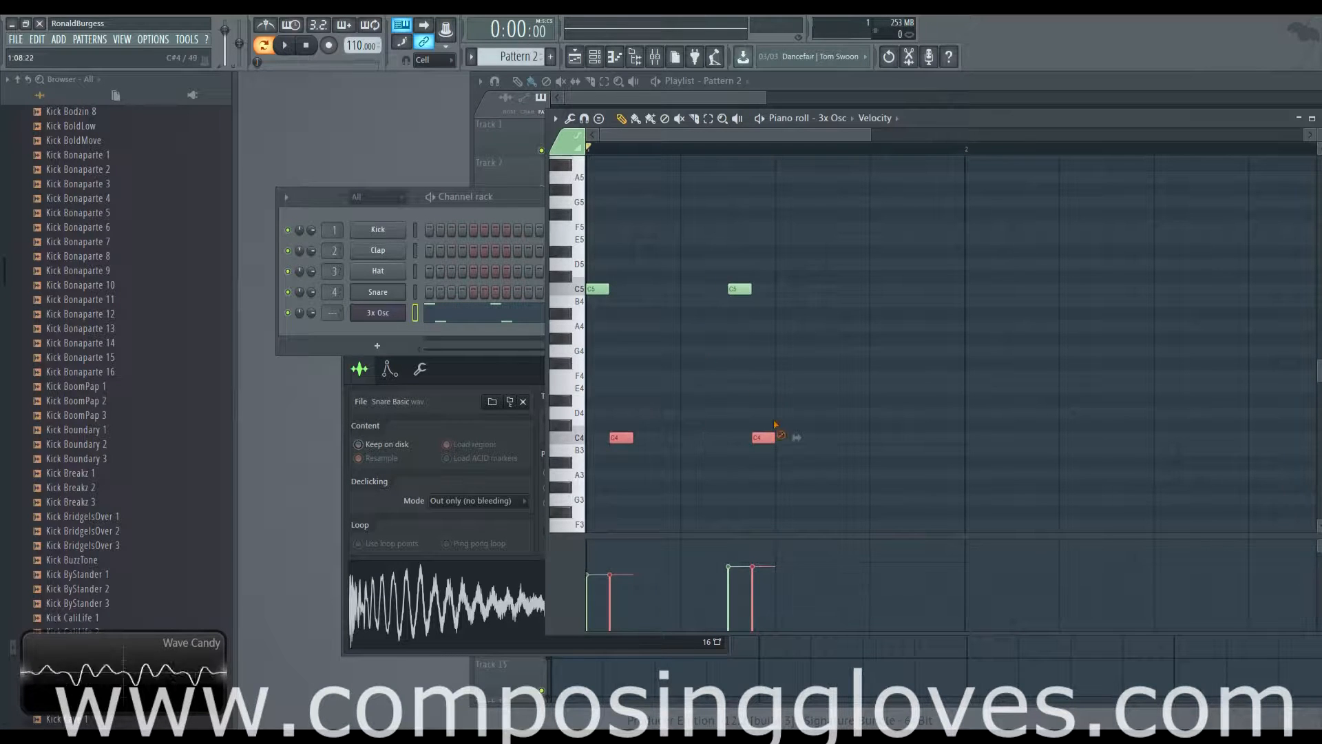
right_click(762, 438)
right_click(740, 289)
right_click(620, 438)
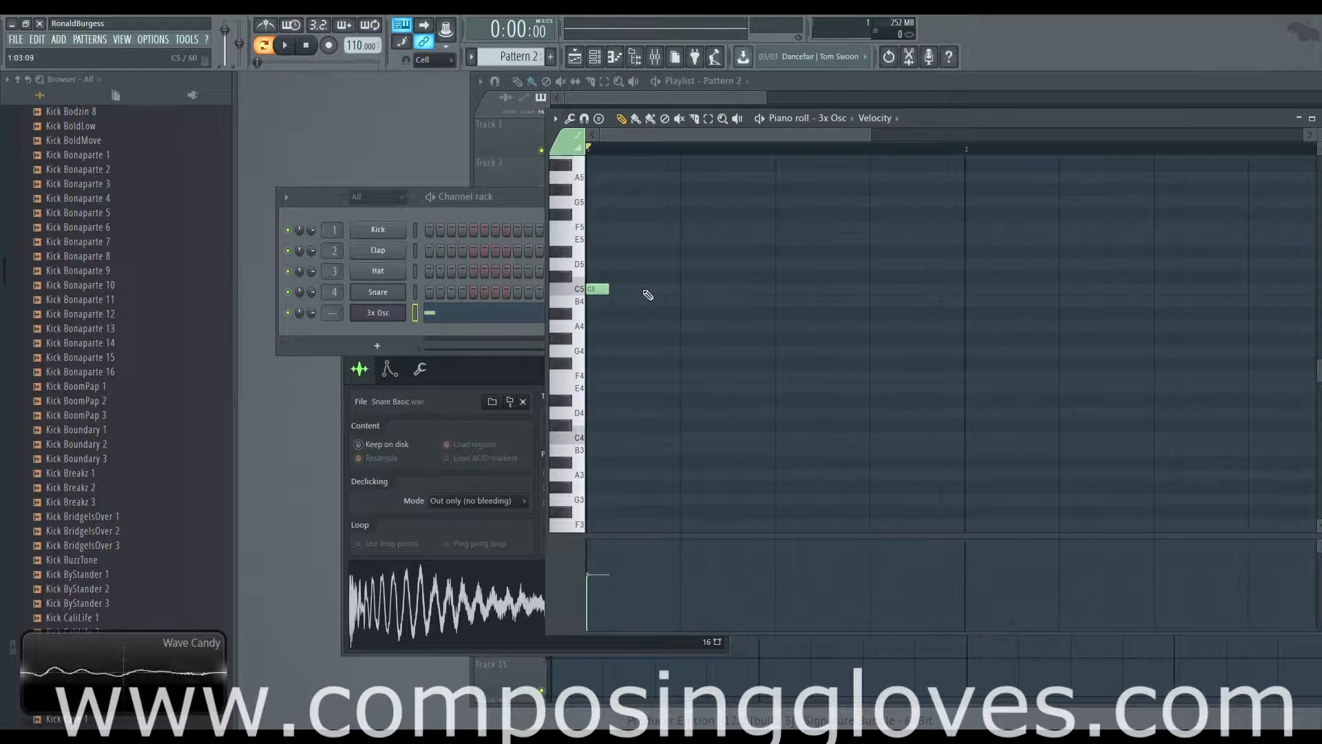
Step: Add one-step C5 notes on the remaining beats of bar 1, at steps 5, 9 and 13
left_click(692, 289)
left_click(787, 289)
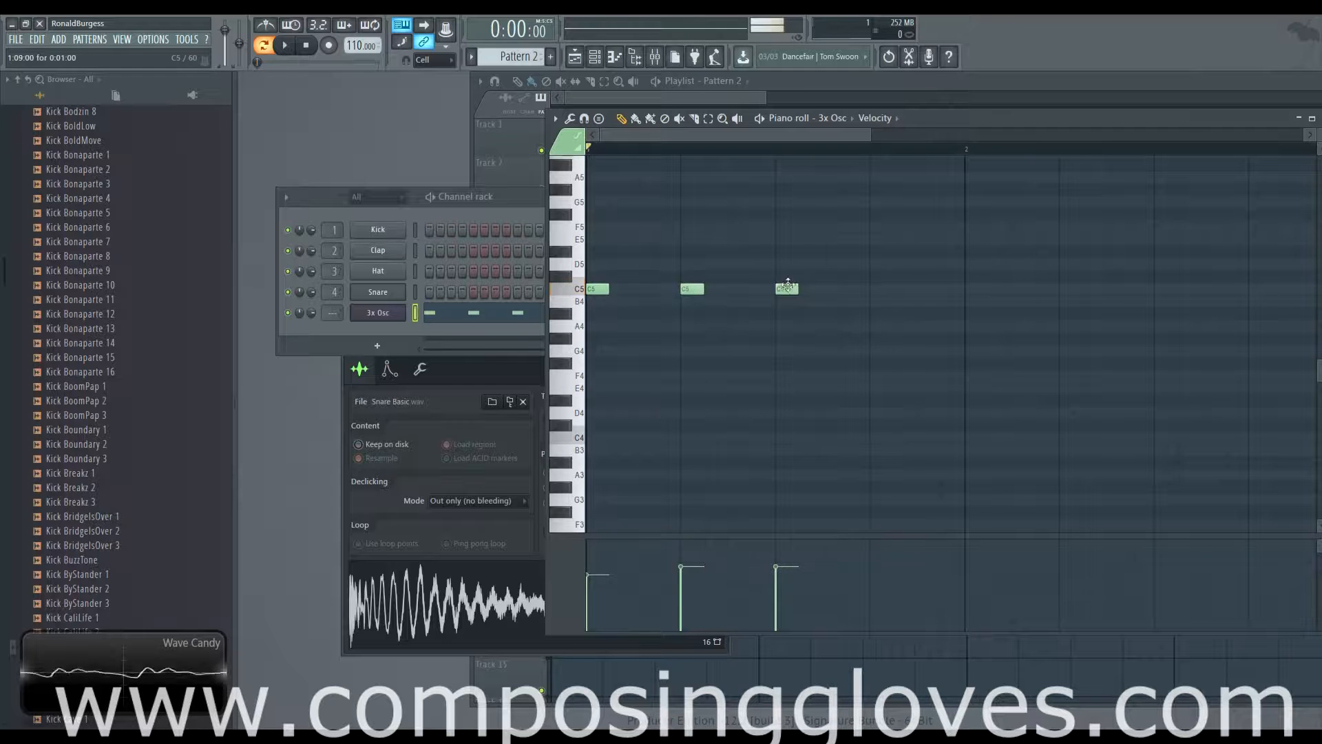
left_click(881, 289)
Step: Copy the four C5 notes down to C4 at steps 3, 7, 11 and 15, and play the pattern
left_click_drag(587, 277, 927, 346)
left_click_drag(875, 292, 914, 437)
key("space")
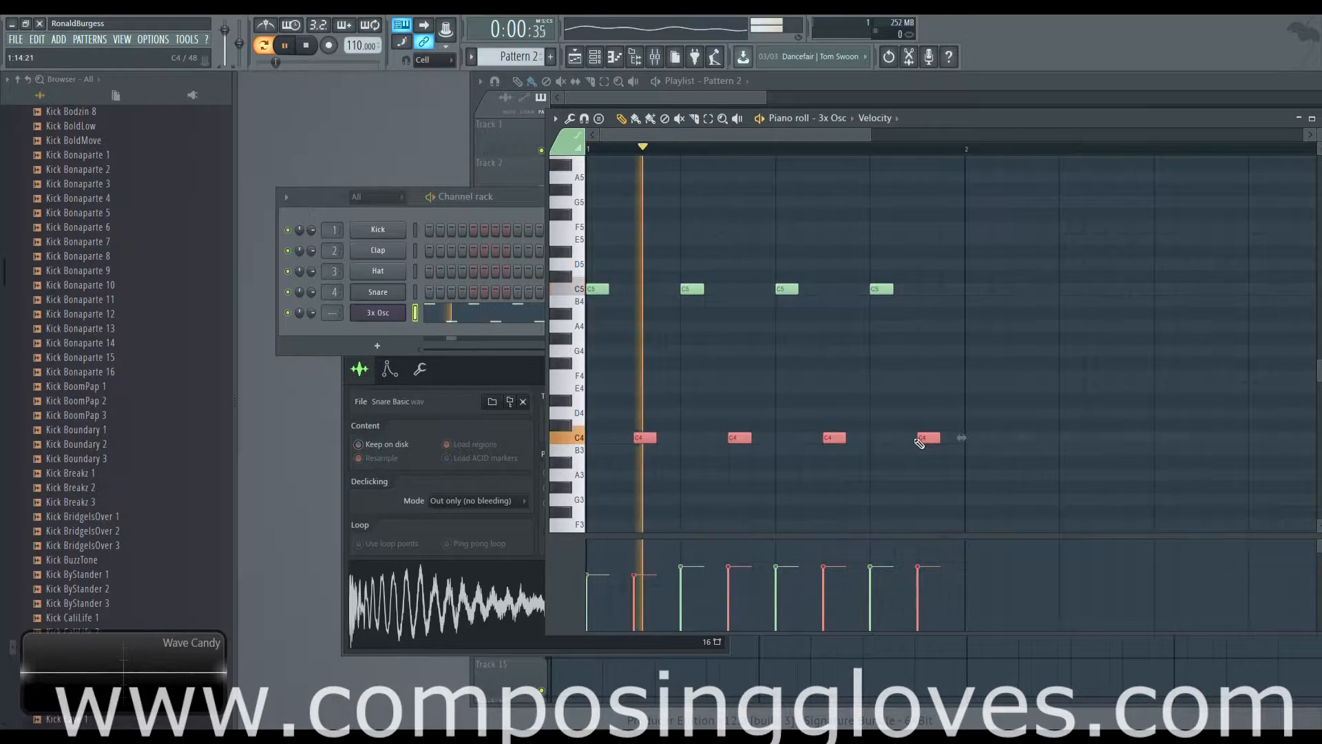
key("space")
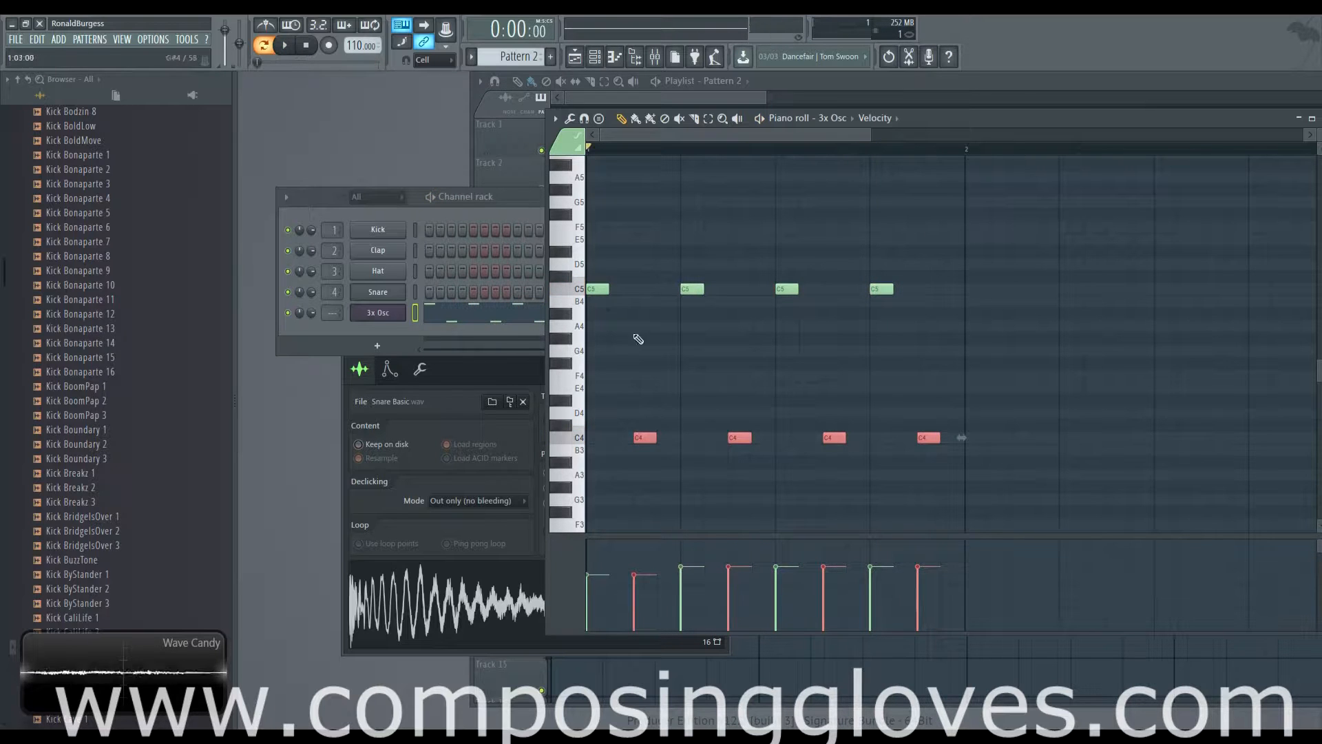
Step: Delete the four C4 notes between the beats
scroll(818, 431, "up", 3)
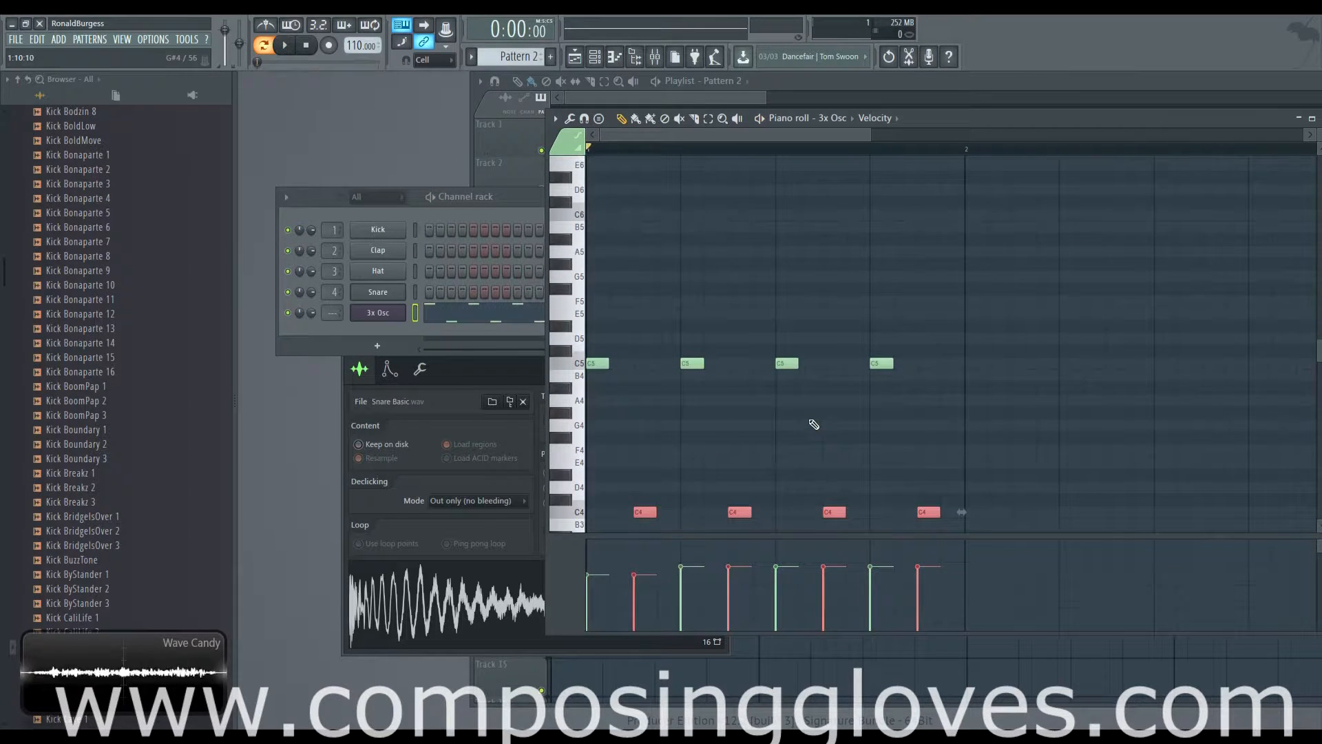
right_click(645, 512)
right_click(739, 511)
right_click(929, 512)
right_click(834, 512)
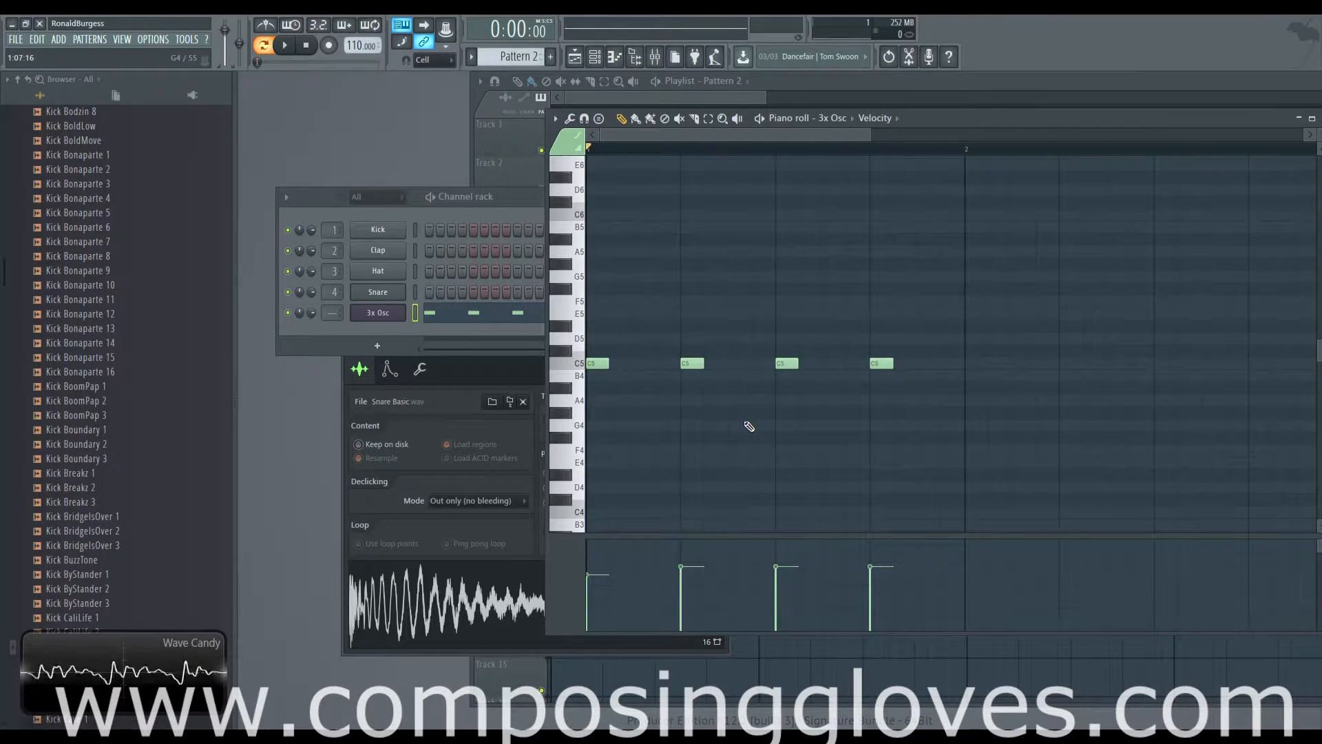
Step: Add a one-step chord of E5, G5 and C6 at step 3, and play the pattern
scroll(749, 428, "up", 3)
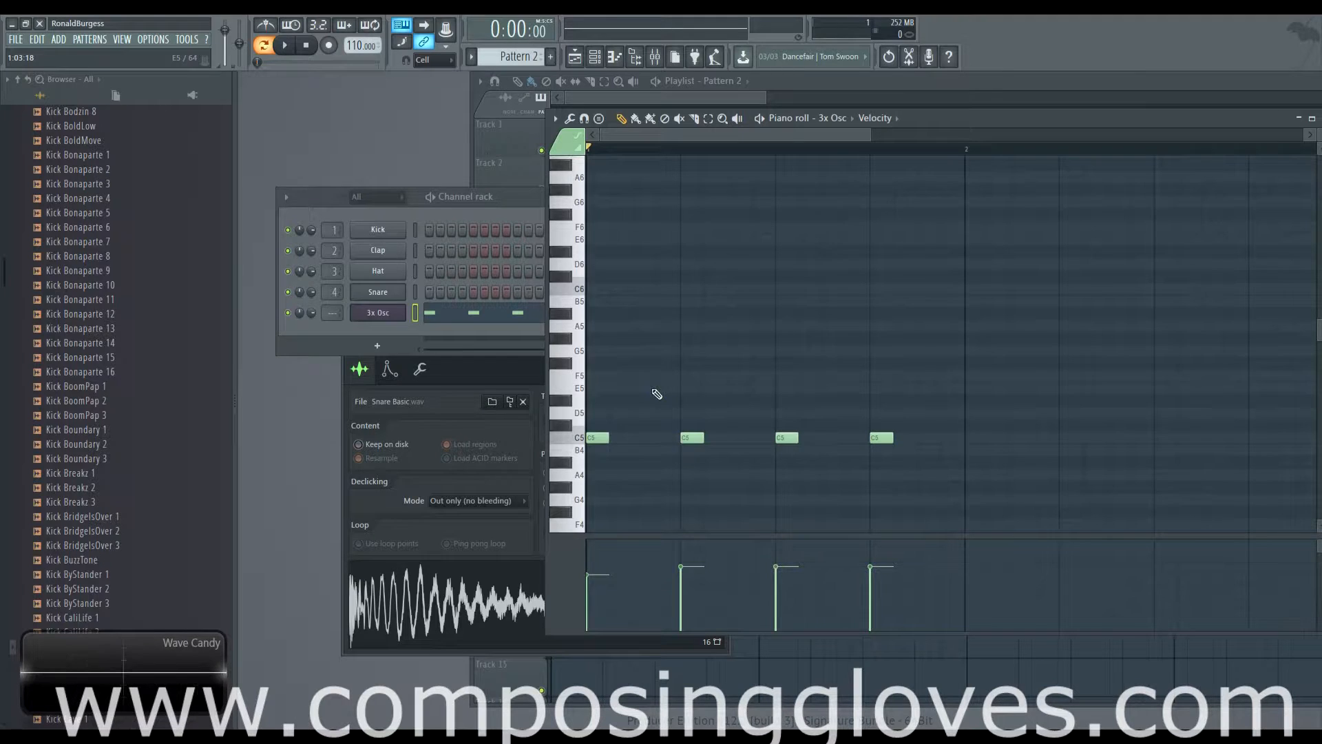
scroll(655, 393, "up", 3)
left_click(592, 363)
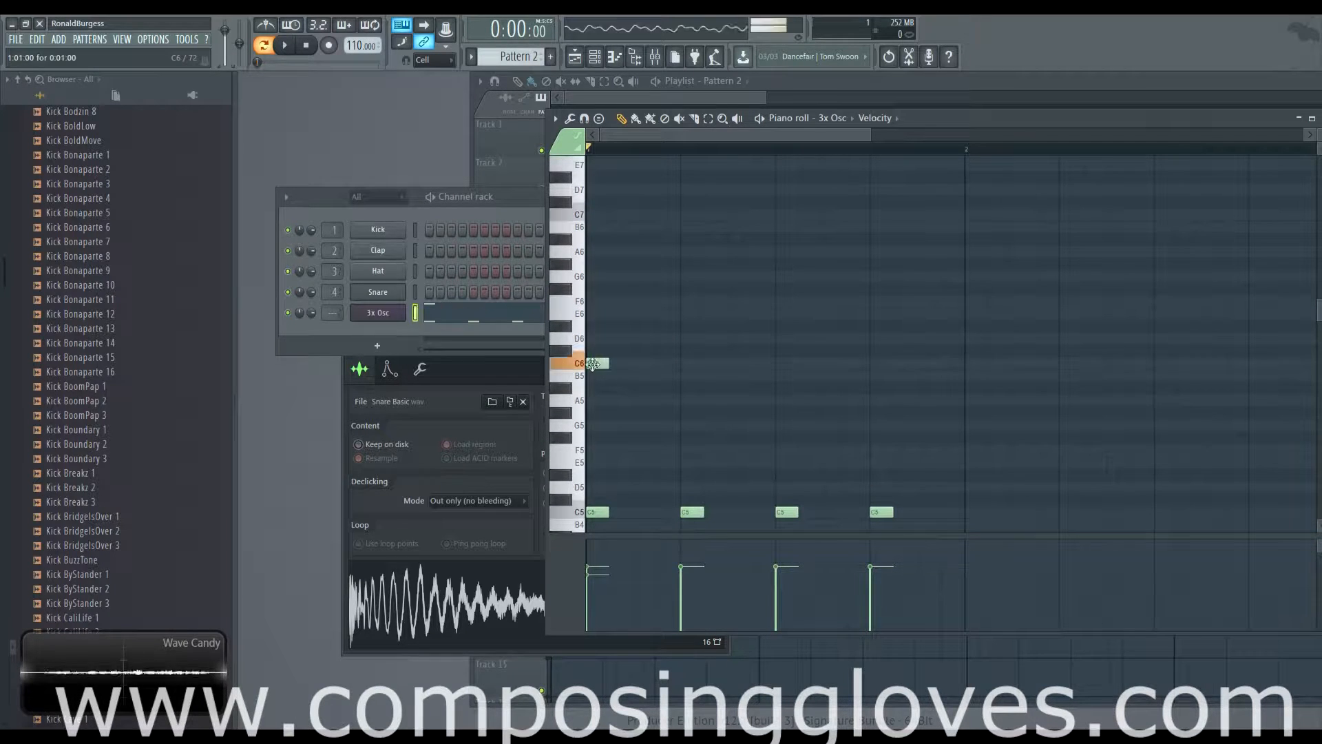
left_click_drag(603, 365, 642, 463)
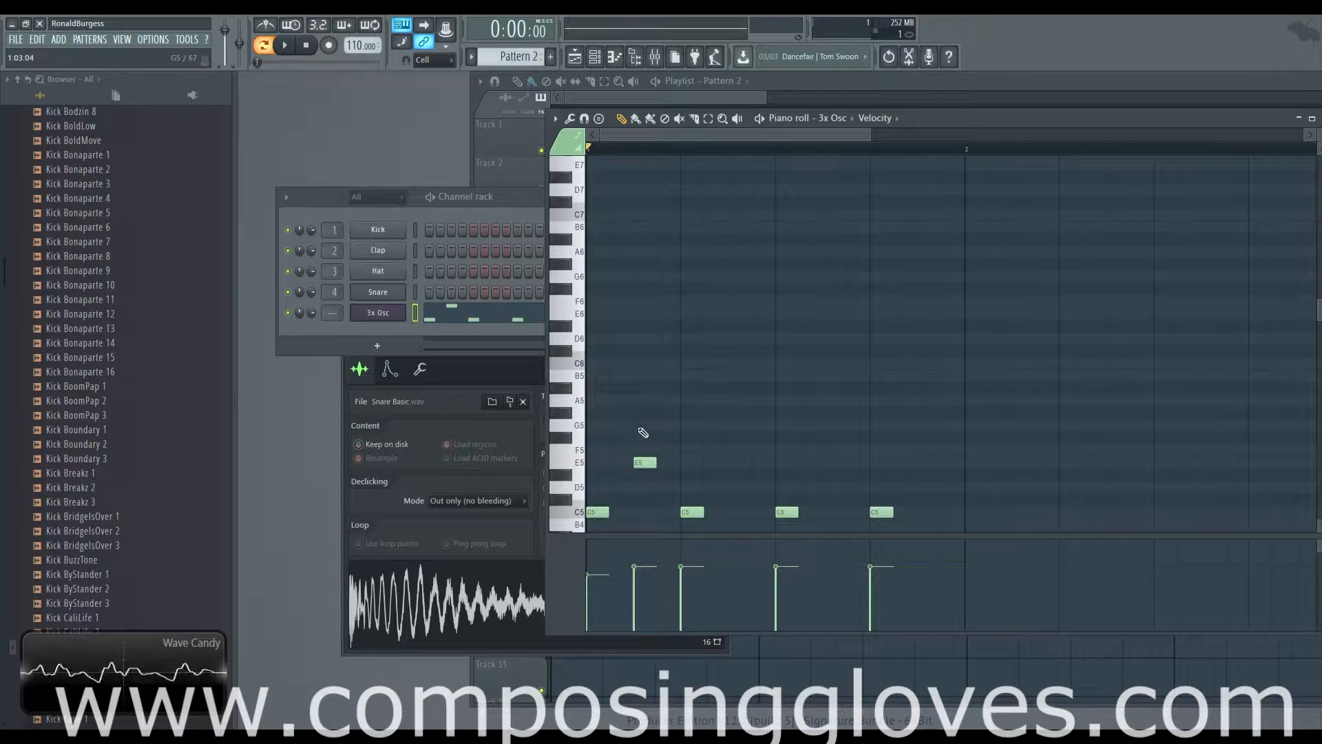
left_click(639, 427)
left_click(639, 365)
scroll(728, 416, "down", 2)
key("space")
key("space")
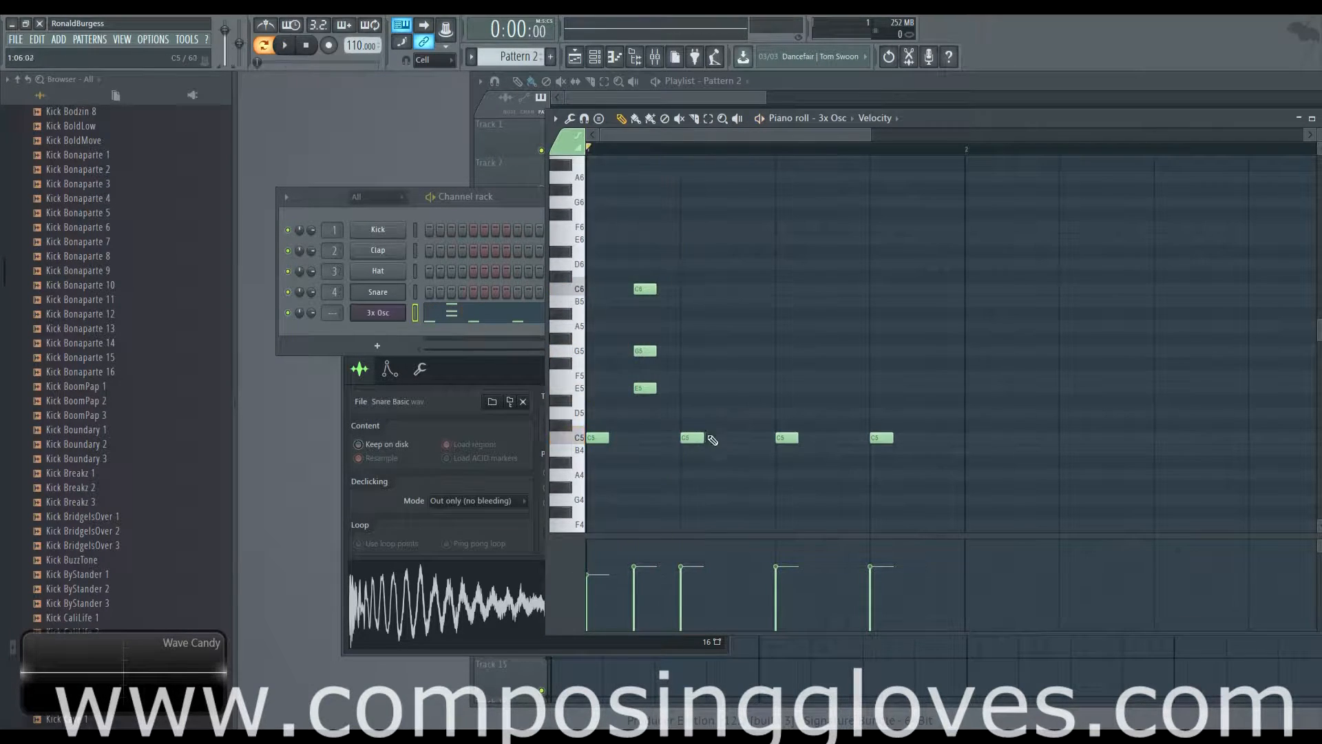
Step: Lower the C5 note at step 5 to G4 and add an E5, G5 and C6 chord at step 7
scroll(709, 436, "down", 1)
left_click_drag(691, 399, 691, 462)
scroll(734, 431, "up", 1)
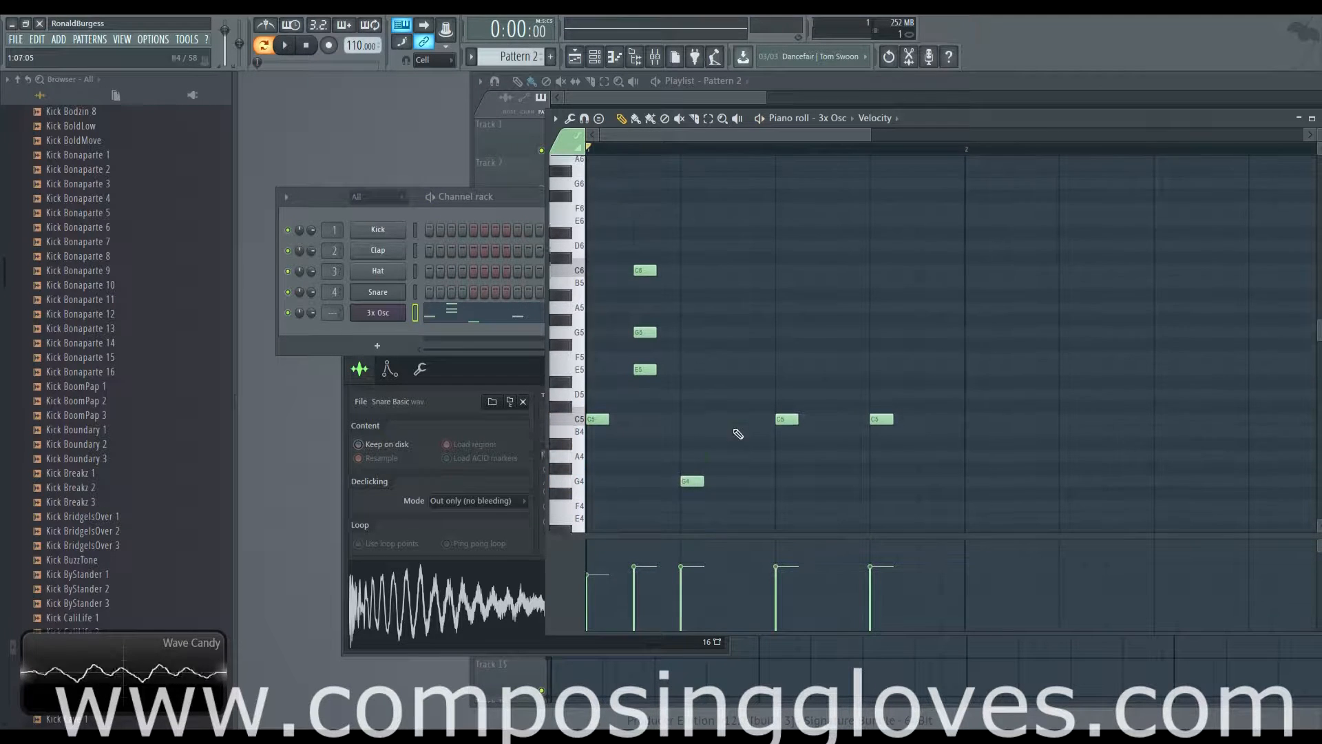
left_click(737, 387)
left_click(739, 351)
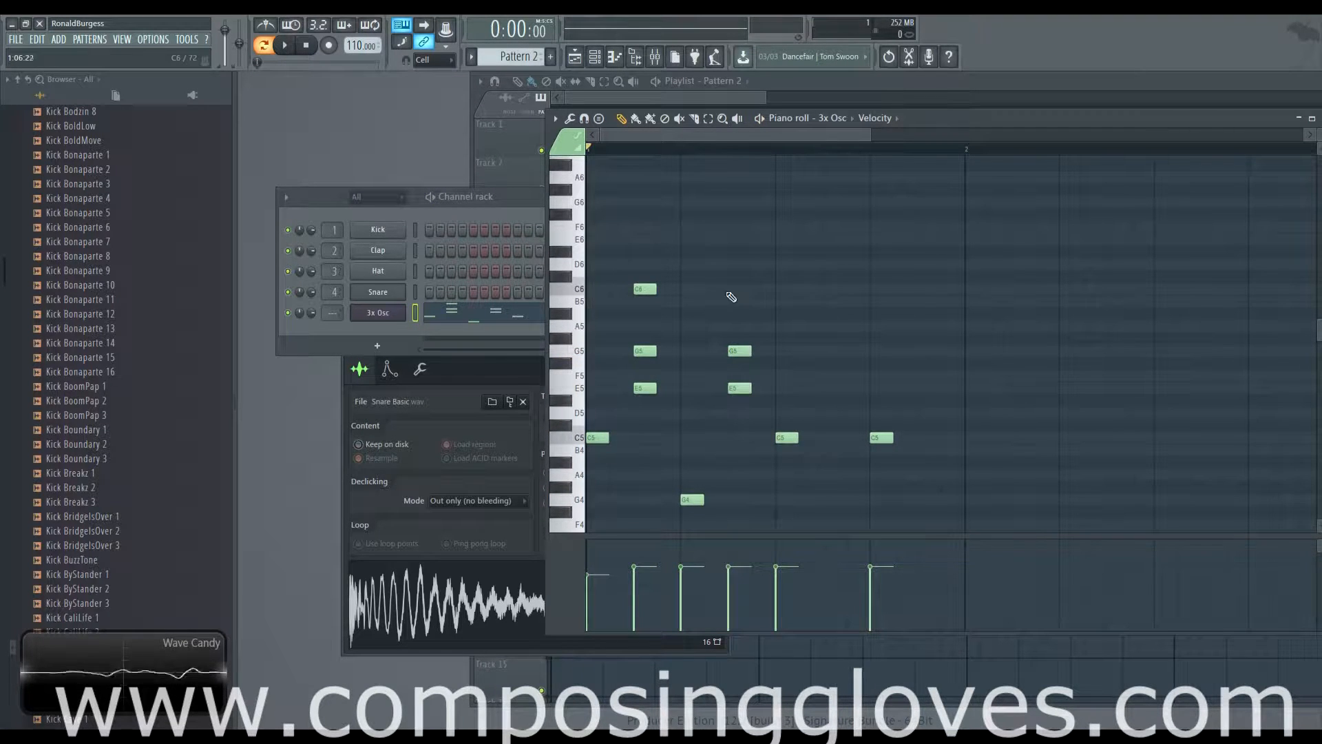
left_click(731, 290)
Step: Repeat the chord at steps 11 and 15, lower the C5 note at step 13 to G4, and play the pattern
left_click_drag(733, 266, 931, 390)
left_click_drag(882, 442, 880, 503)
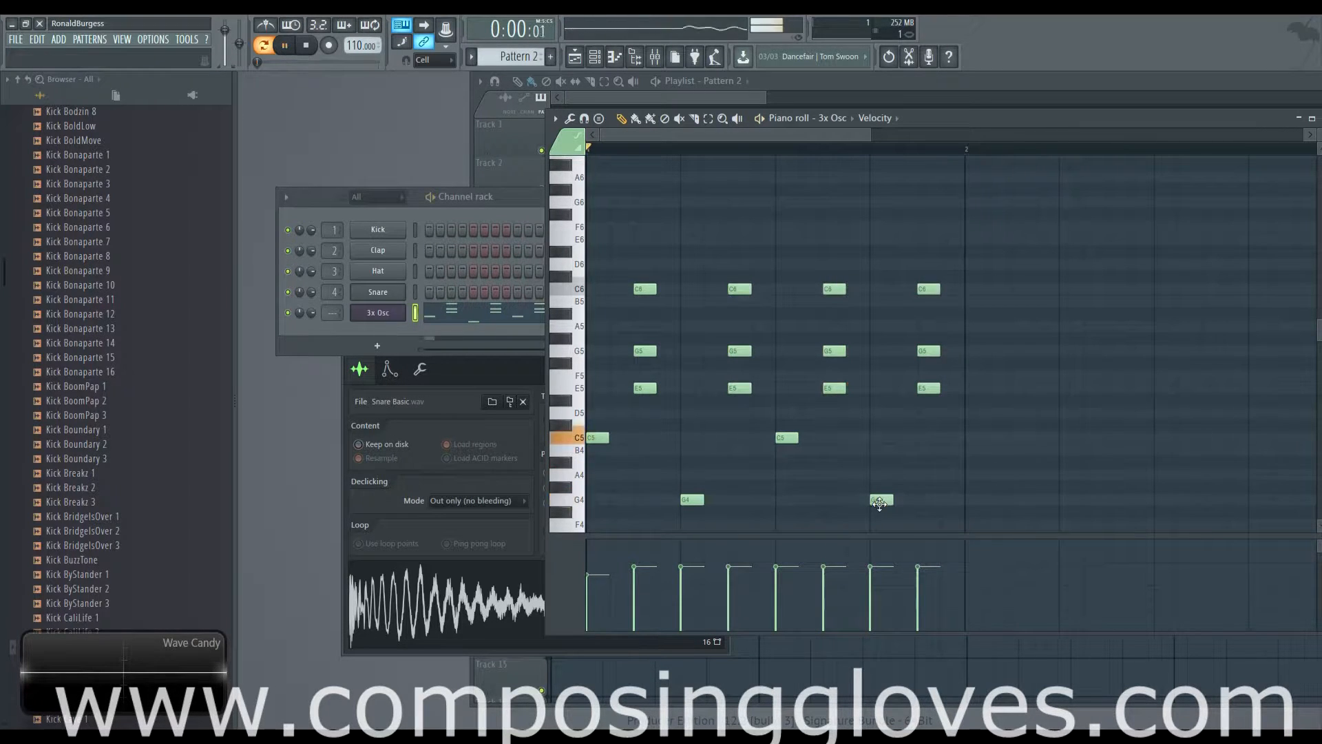
key("space")
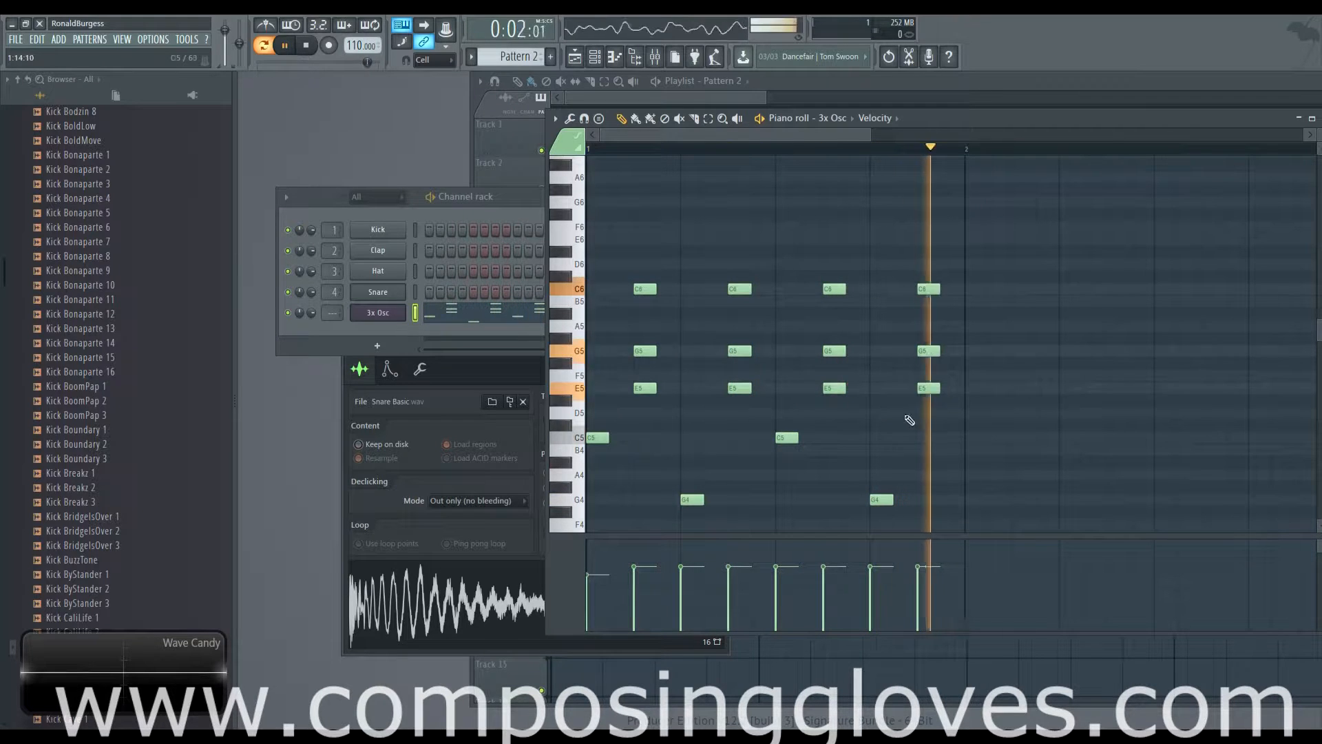
key("space")
Step: Start a melody above the chords with two-step notes C7, B6, A6 and B6 at steps 1, 3, 5 and 7, and play it
scroll(856, 448, "up", 2)
scroll(855, 448, "up", 2)
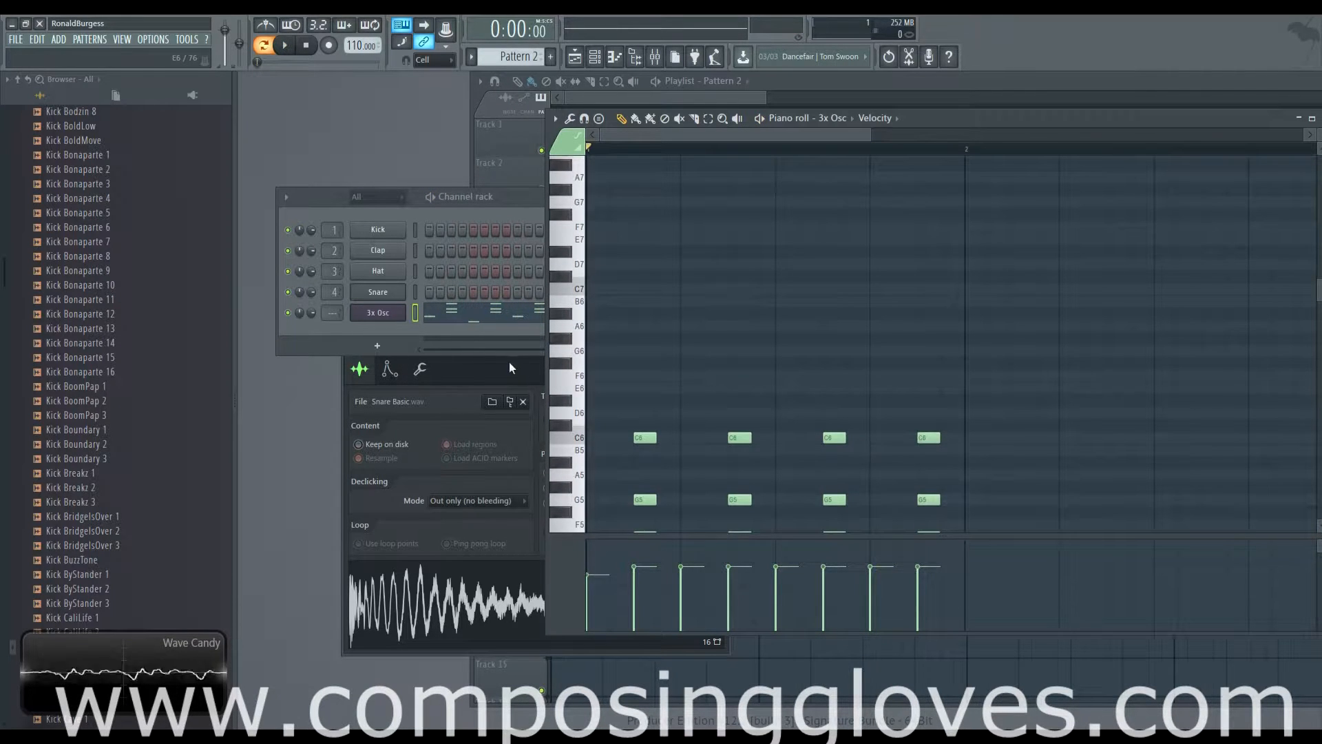
left_click(592, 289)
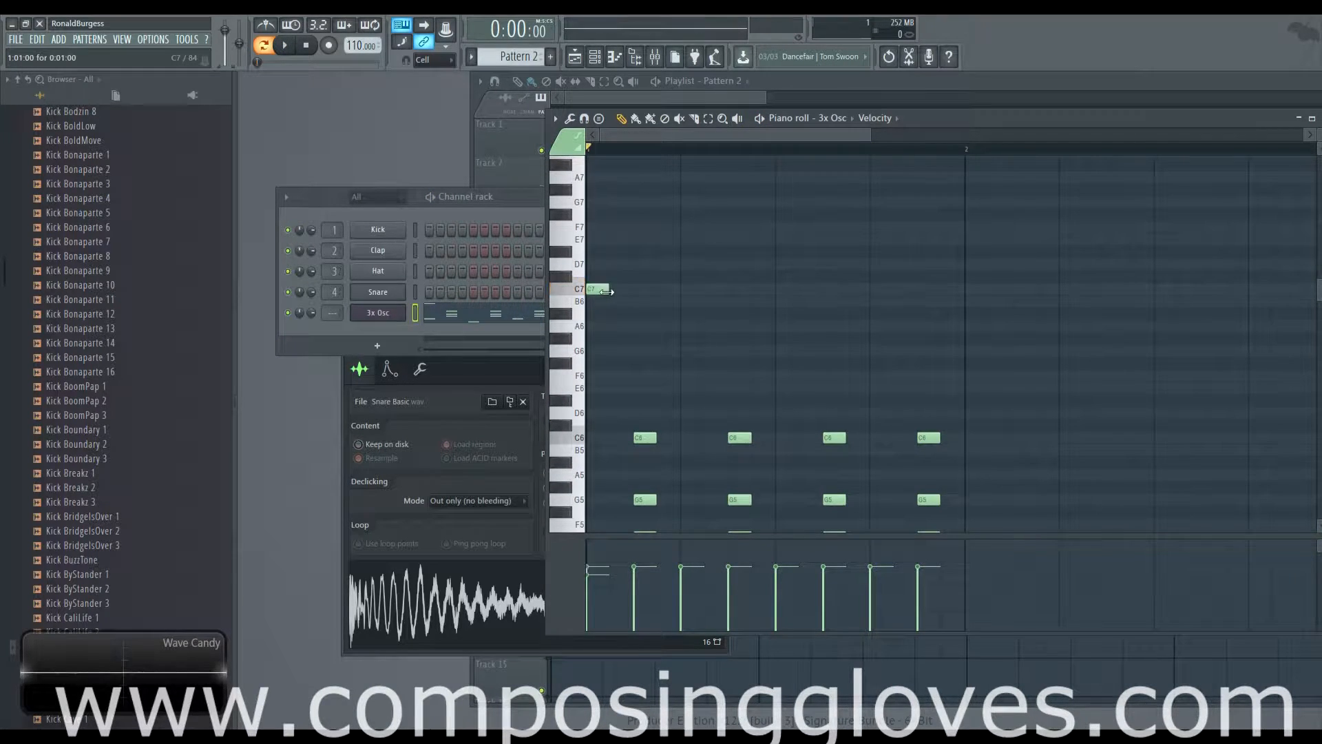
left_click_drag(611, 289, 630, 293)
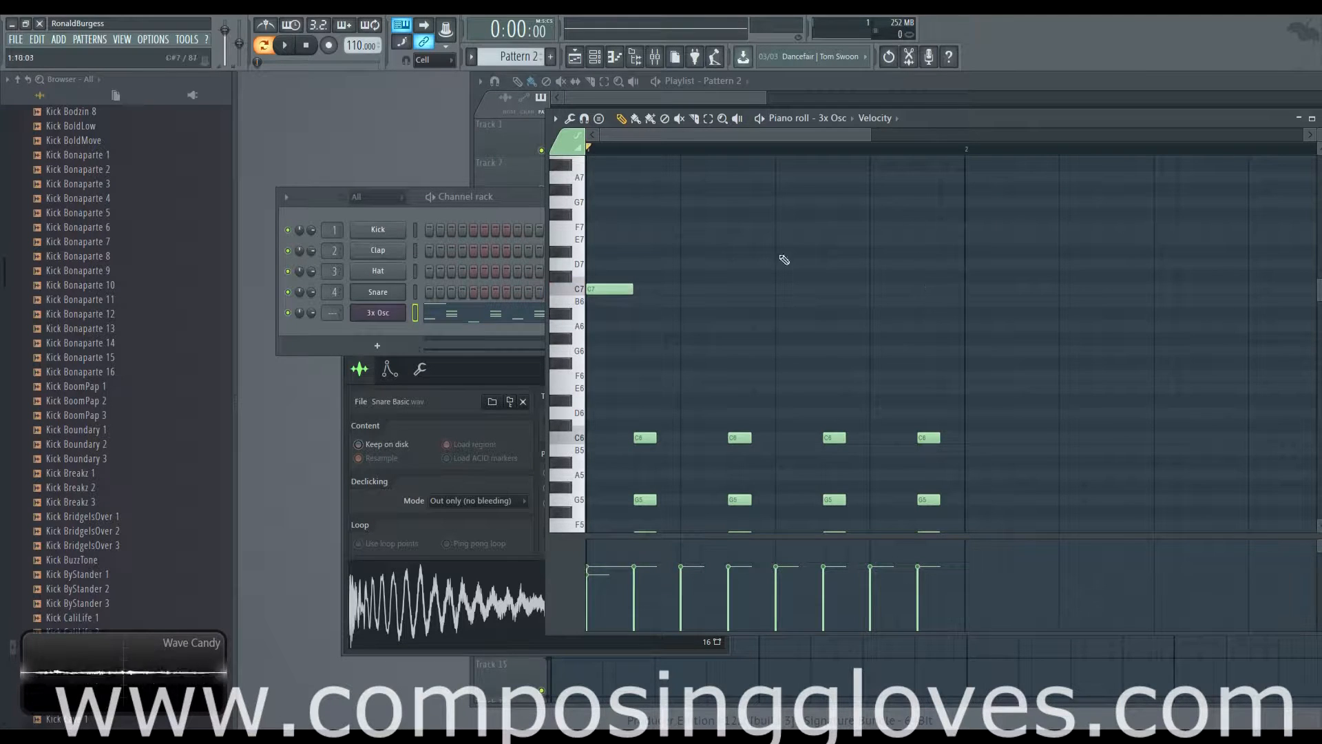
left_click(639, 301)
left_click(685, 325)
left_click(731, 301)
key("space")
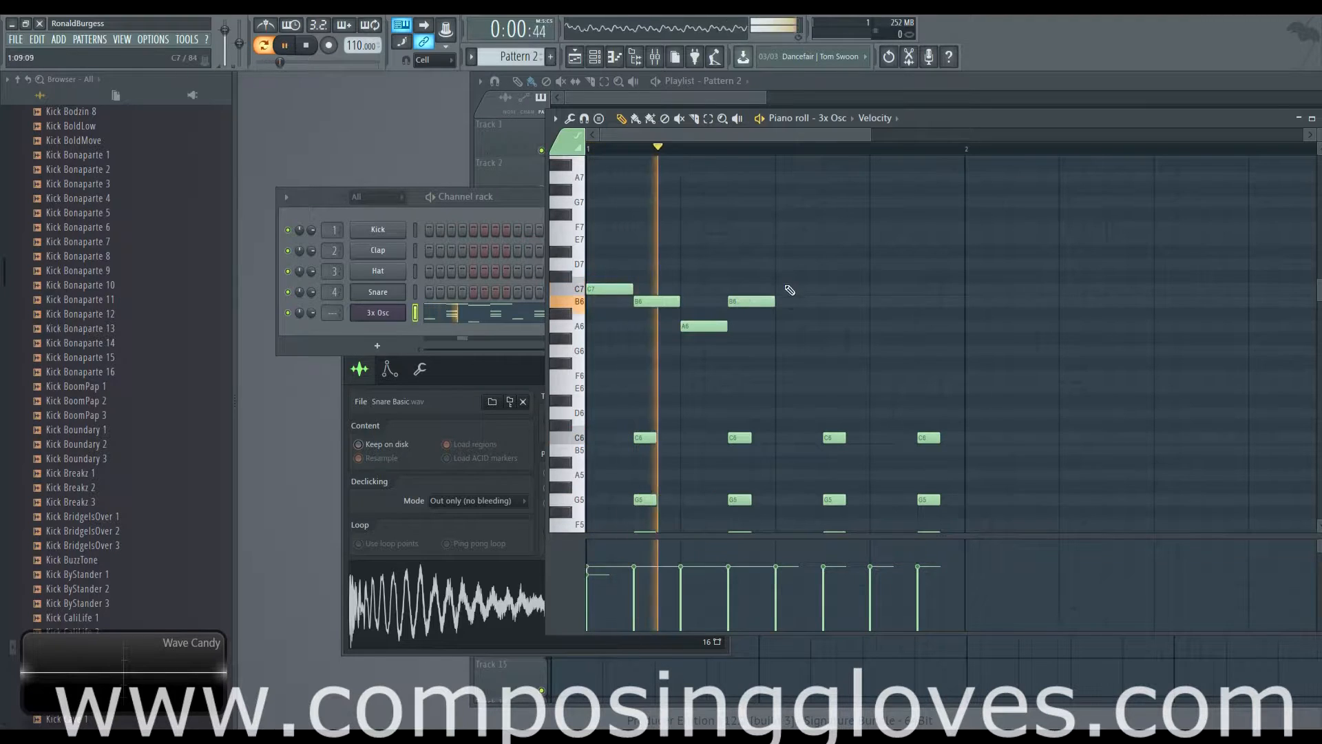
Step: Complete the melody's first bar with two-step notes C7, D7, E7 and D7 at steps 9, 11, 13 and 15
left_click(781, 288)
left_click(829, 264)
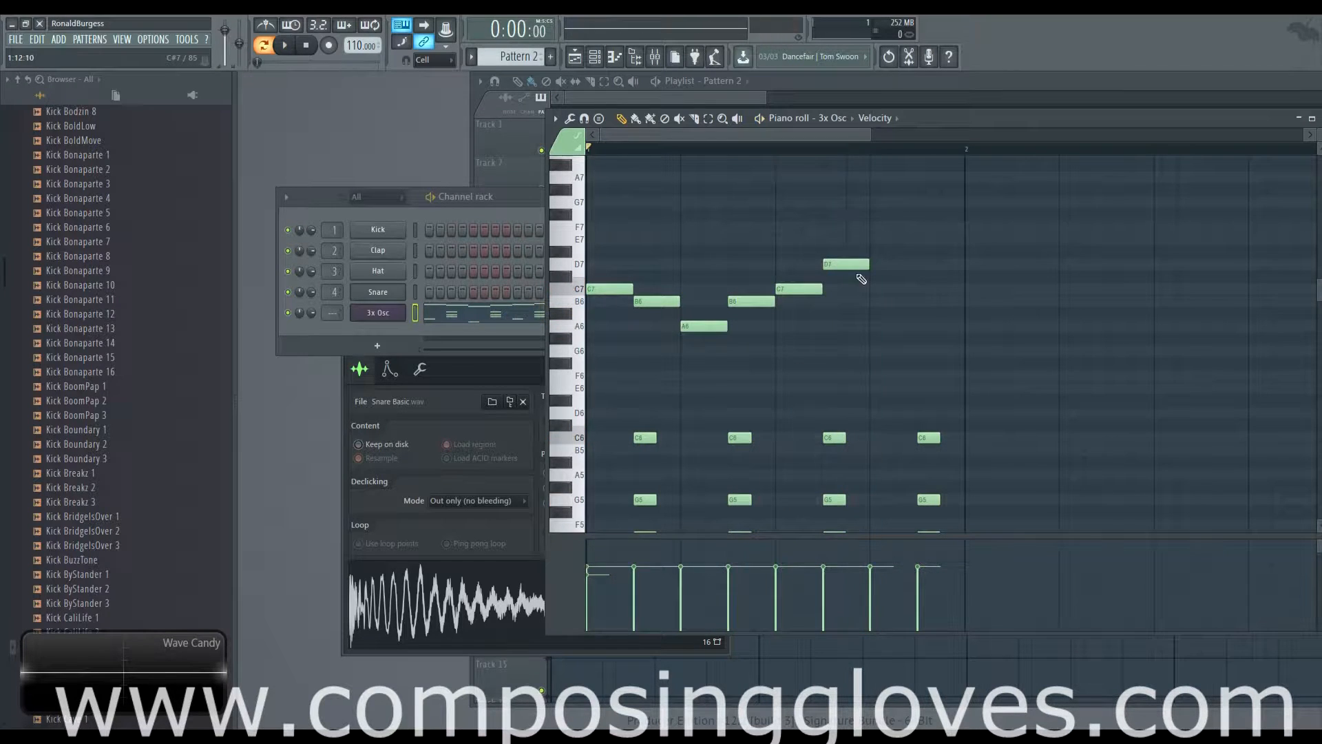
left_click(881, 239)
left_click(926, 264)
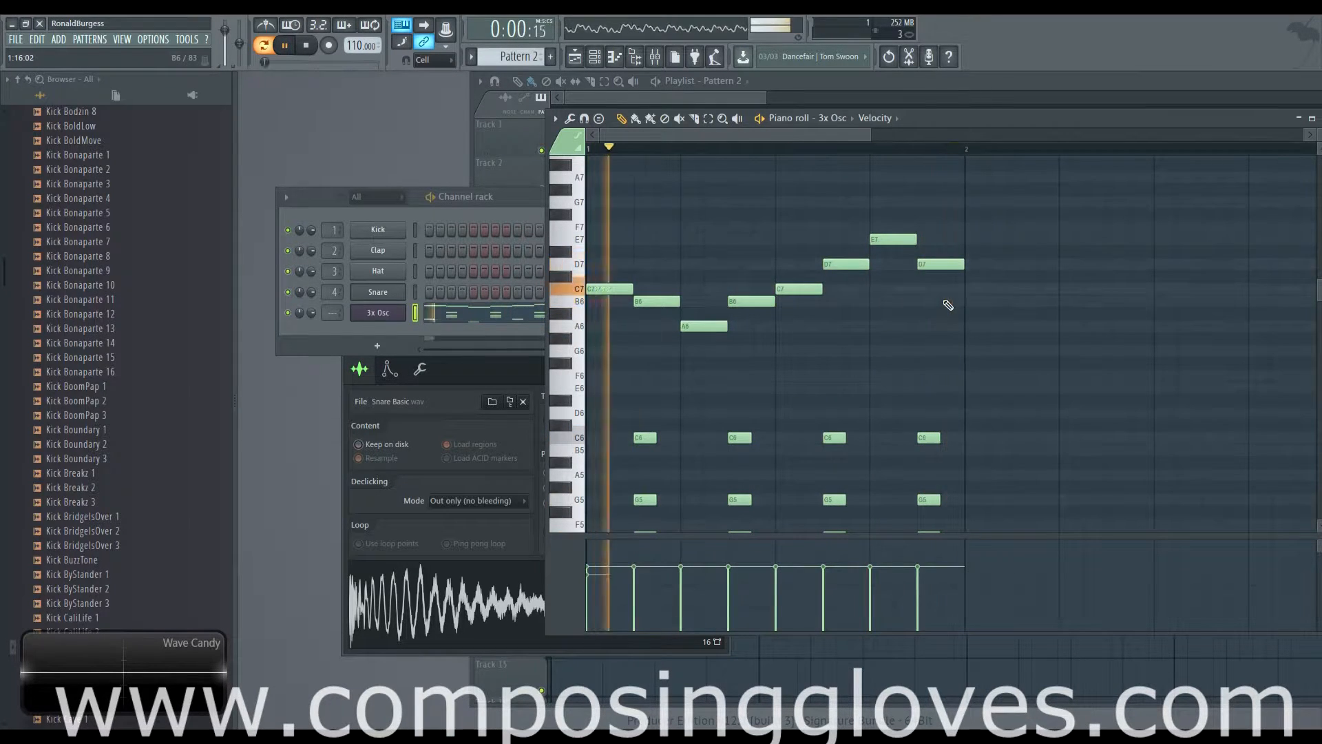
Step: Stop playback and examine the melody notes against the chord and bass notes below them in the first bar
key("space")
scroll(888, 308, "down", 4)
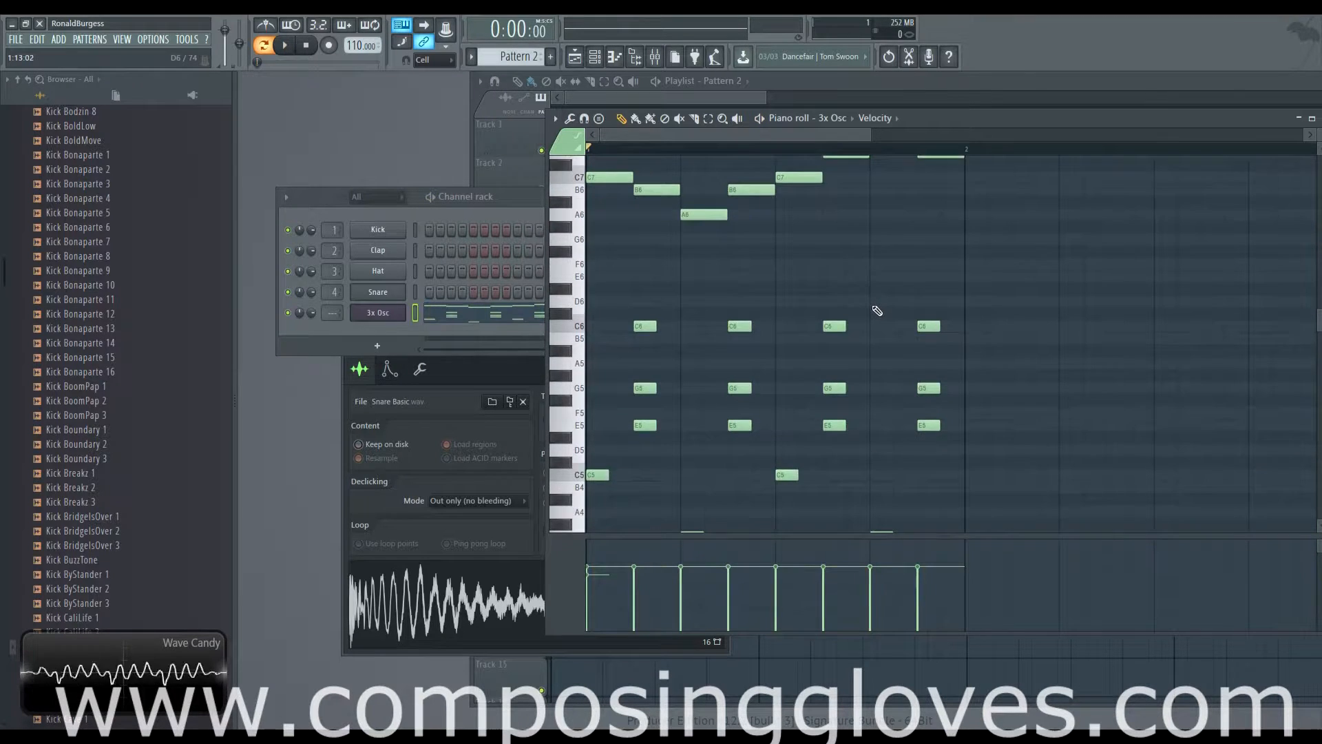
scroll(877, 311, "up", 3)
scroll(877, 309, "up", 3)
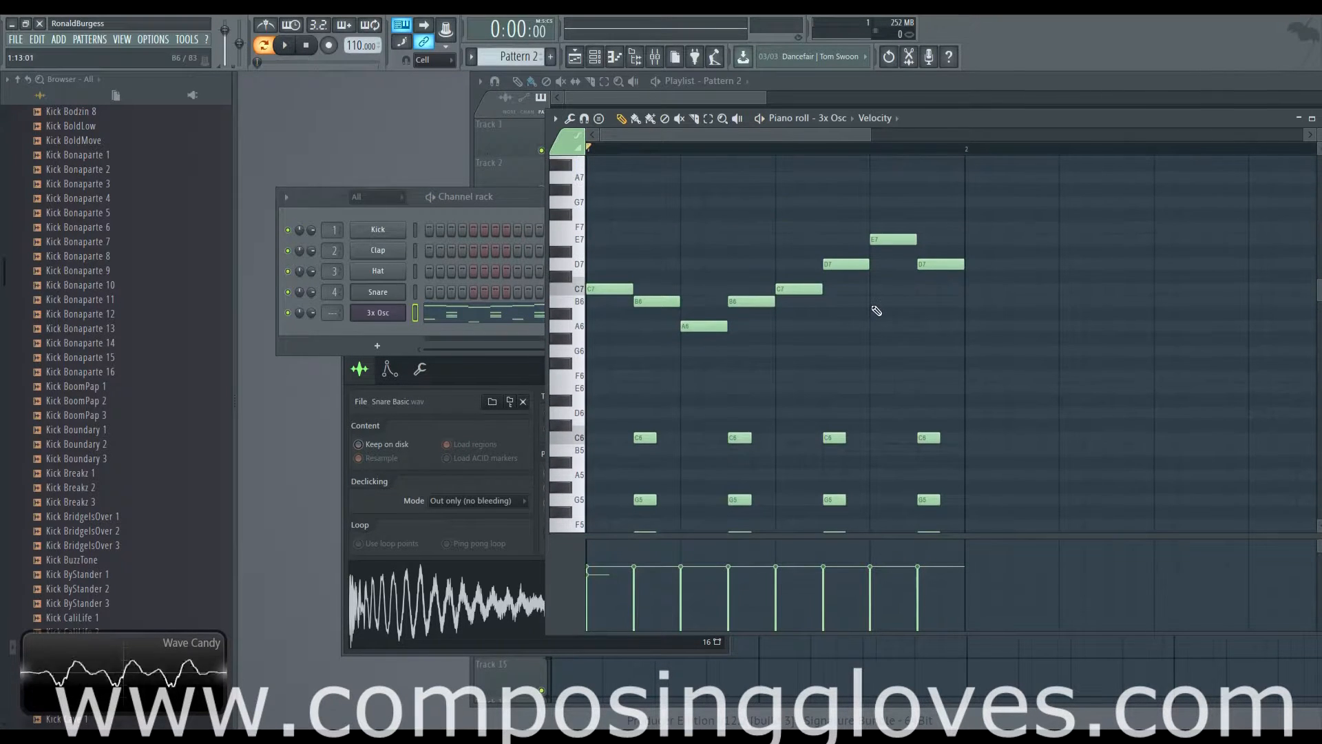
scroll(876, 310, "down", 4)
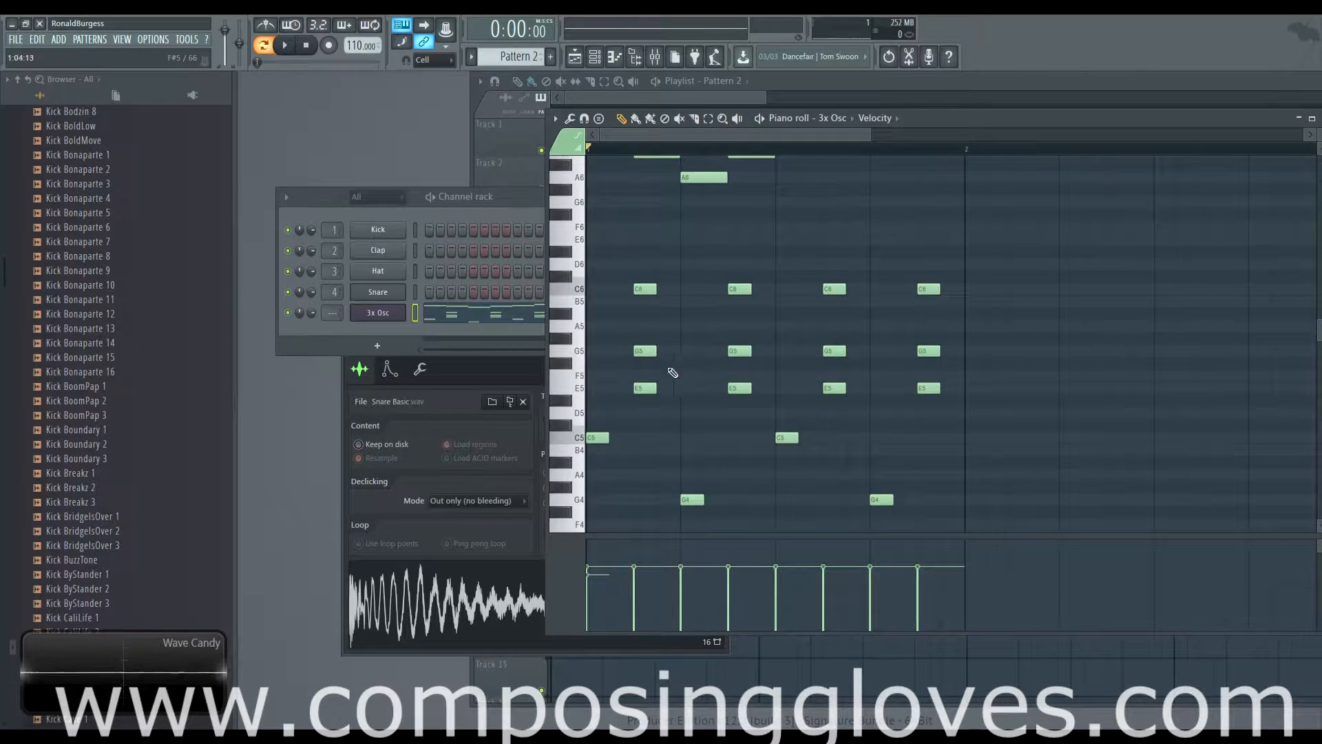
left_click(596, 439)
scroll(695, 371, "up", 4)
scroll(696, 372, "up", 1)
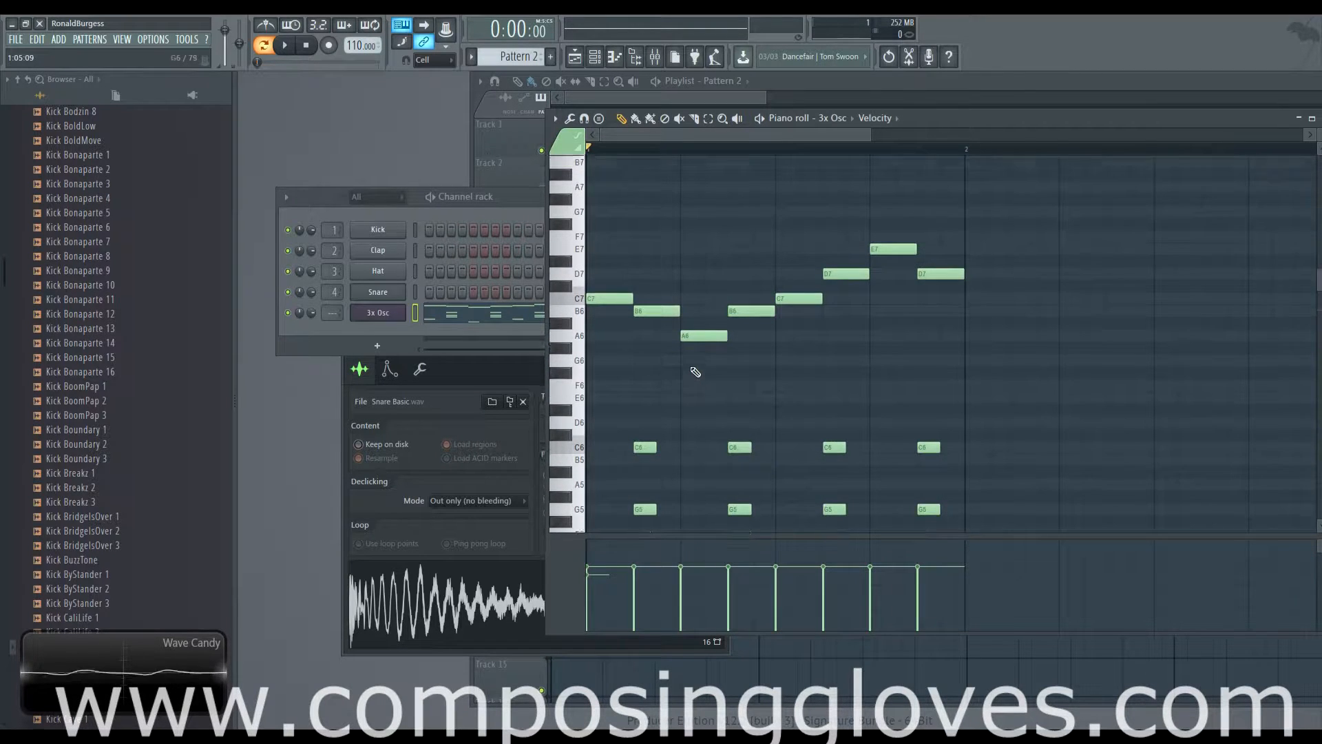
scroll(696, 371, "down", 3)
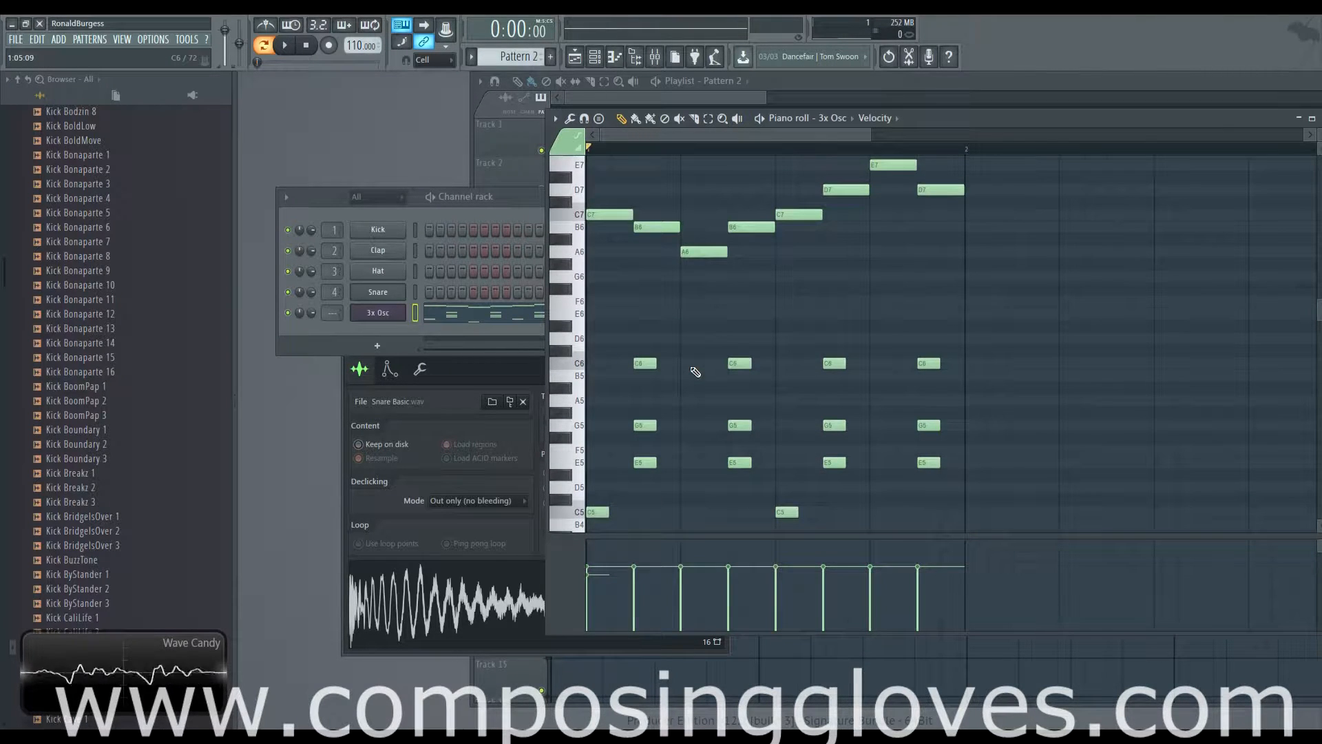
scroll(695, 372, "up", 3)
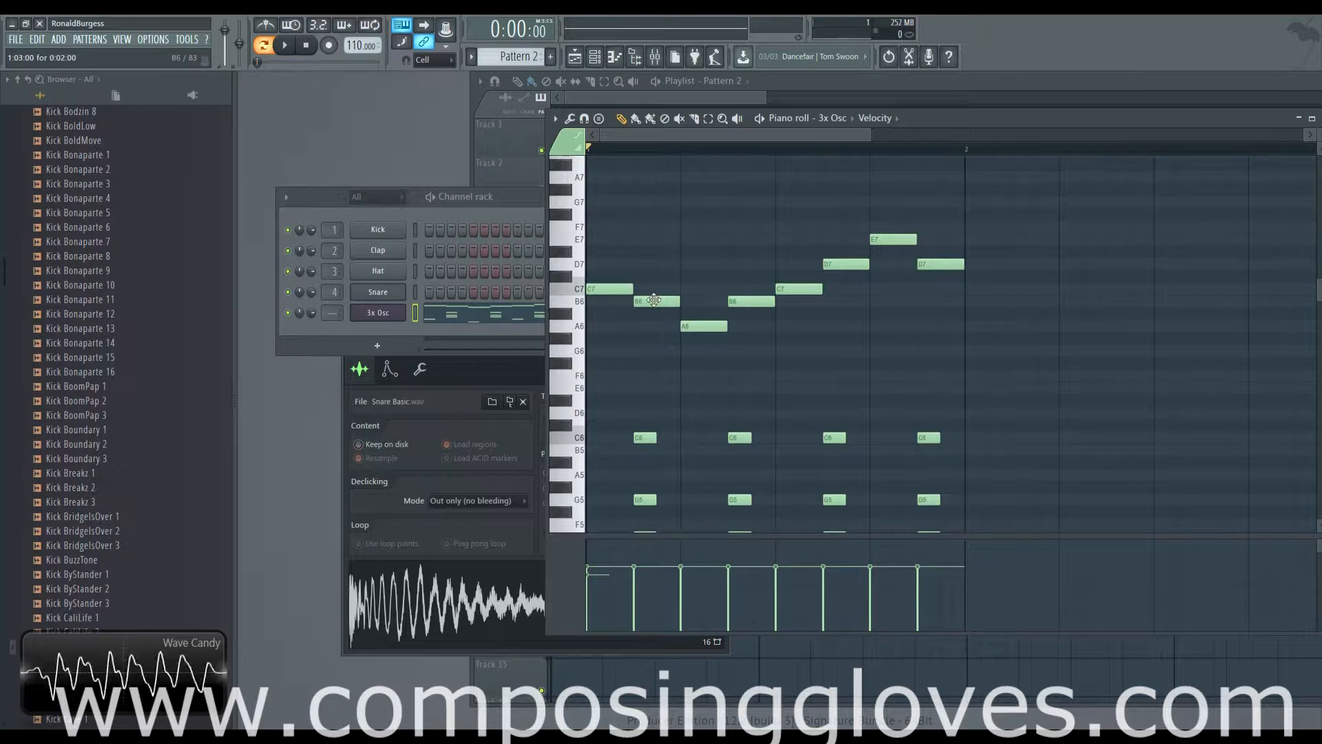
Step: Move the first B6 melody note to step 4, shorten it to one step, and extend the opening C7 to three steps
left_click_drag(652, 301, 676, 301)
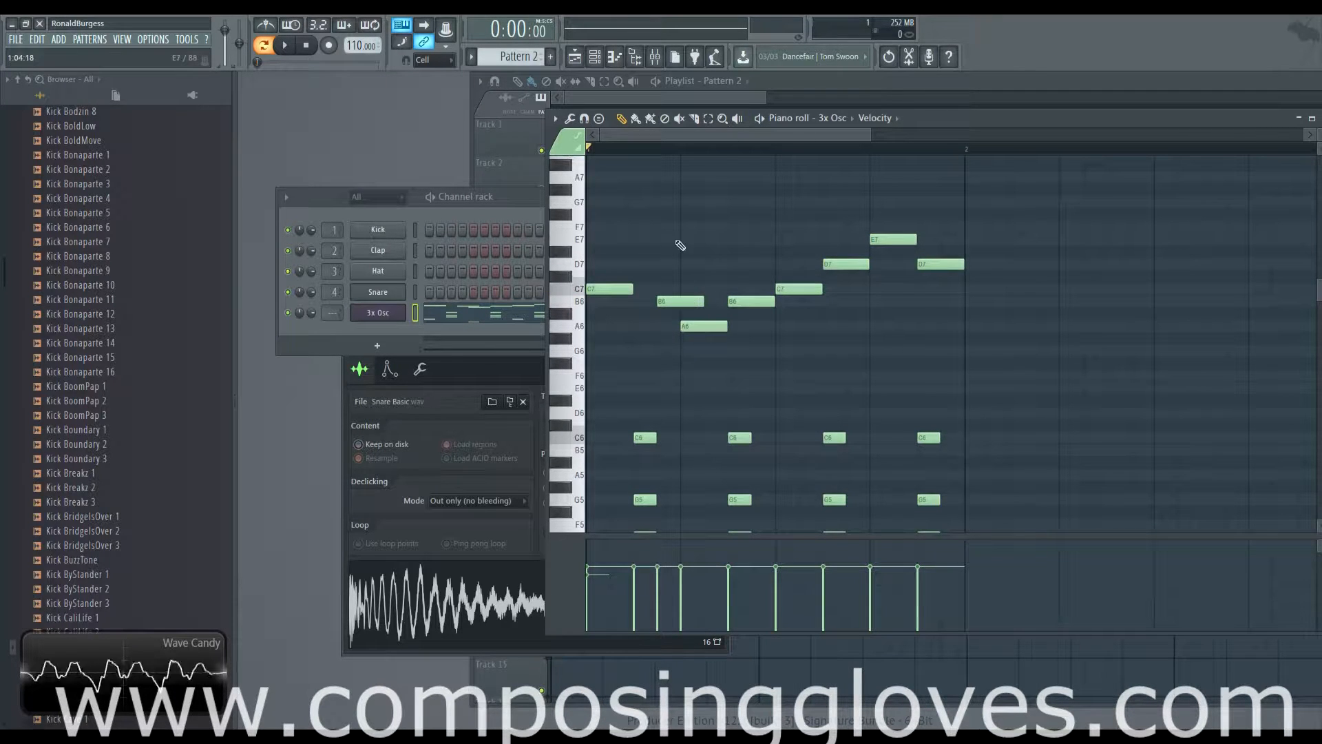
left_click_drag(691, 297, 686, 303)
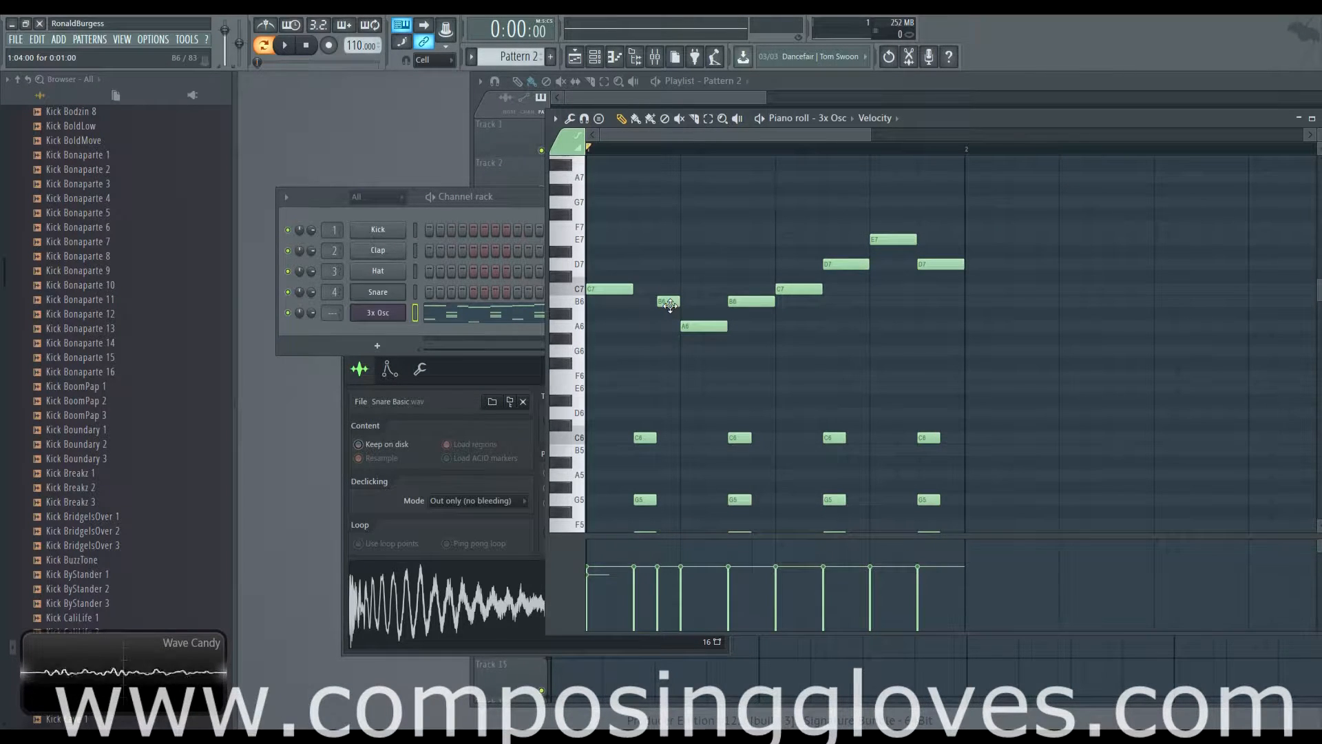
left_click_drag(632, 290, 649, 290)
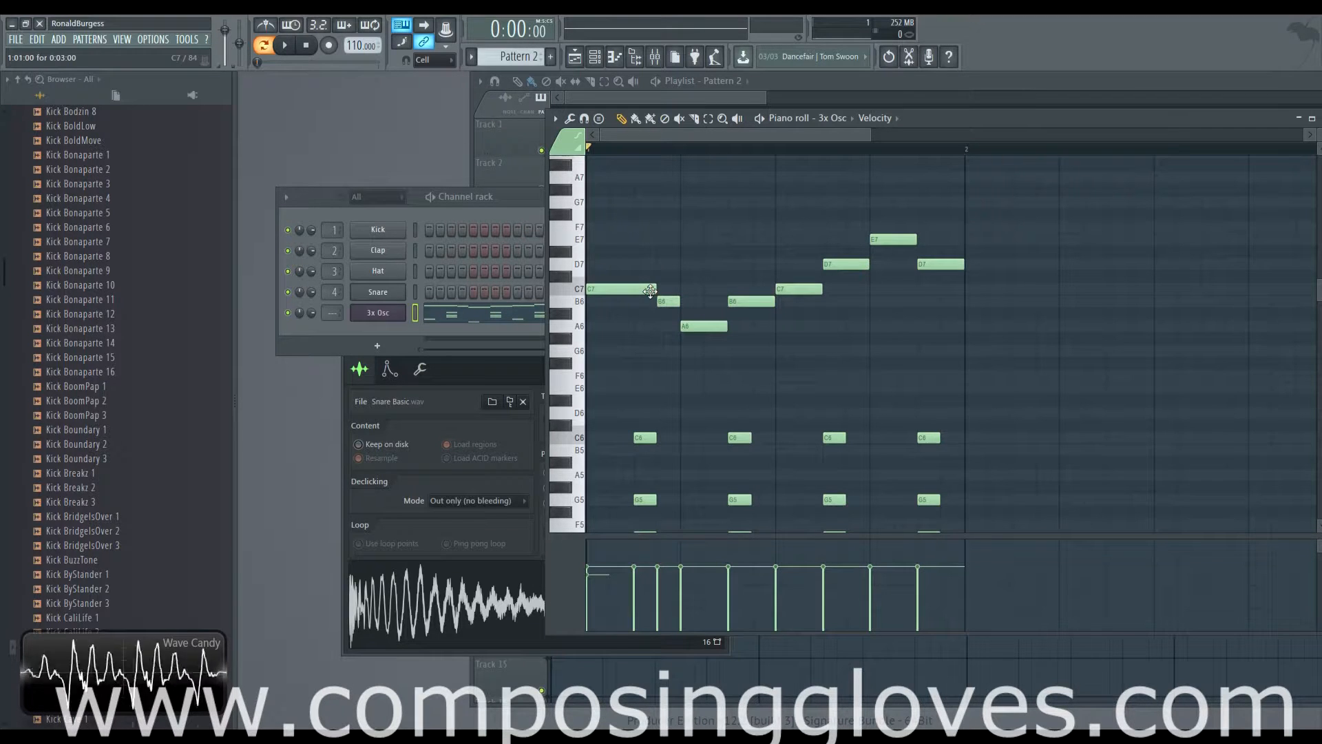
Step: Shorten the second B6 to one step at step 8, extend the A6 at step 5 to three steps, and play the pattern
scroll(658, 289, "down", 1)
scroll(648, 296, "up", 2)
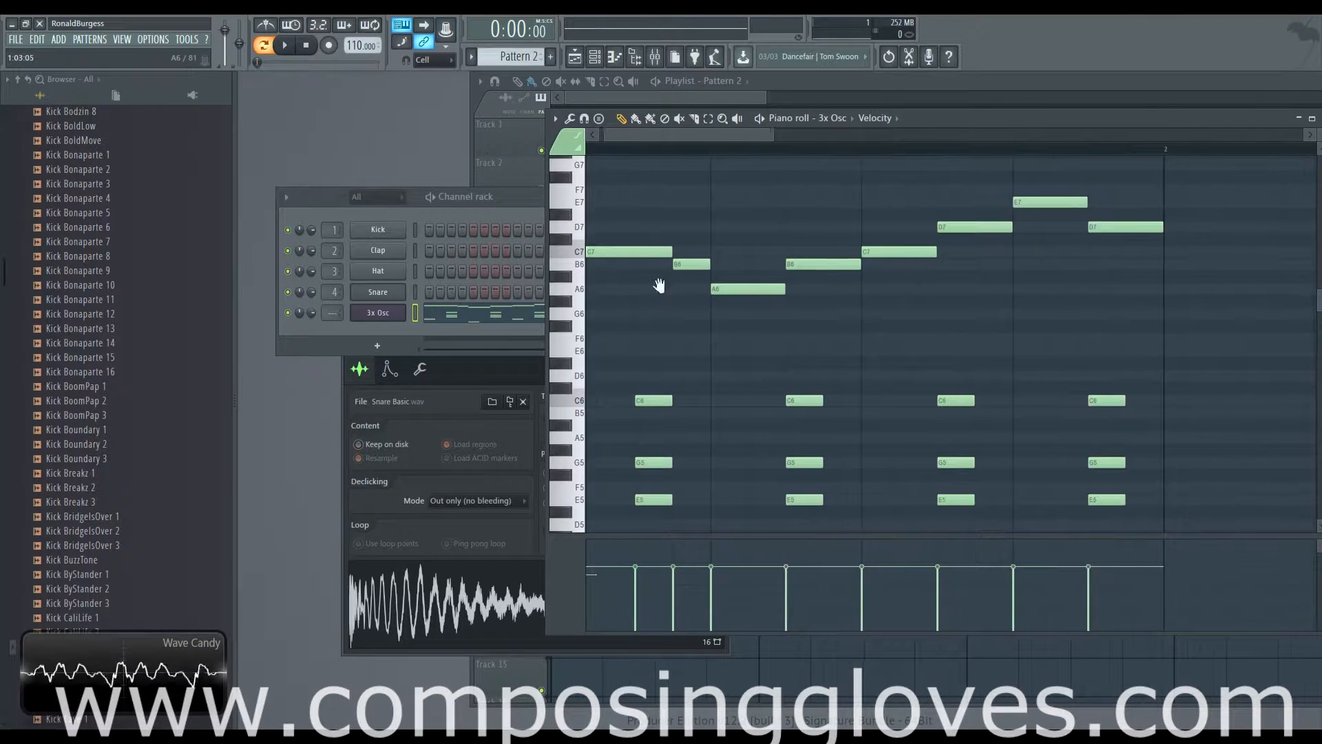
left_click_drag(659, 286, 766, 301)
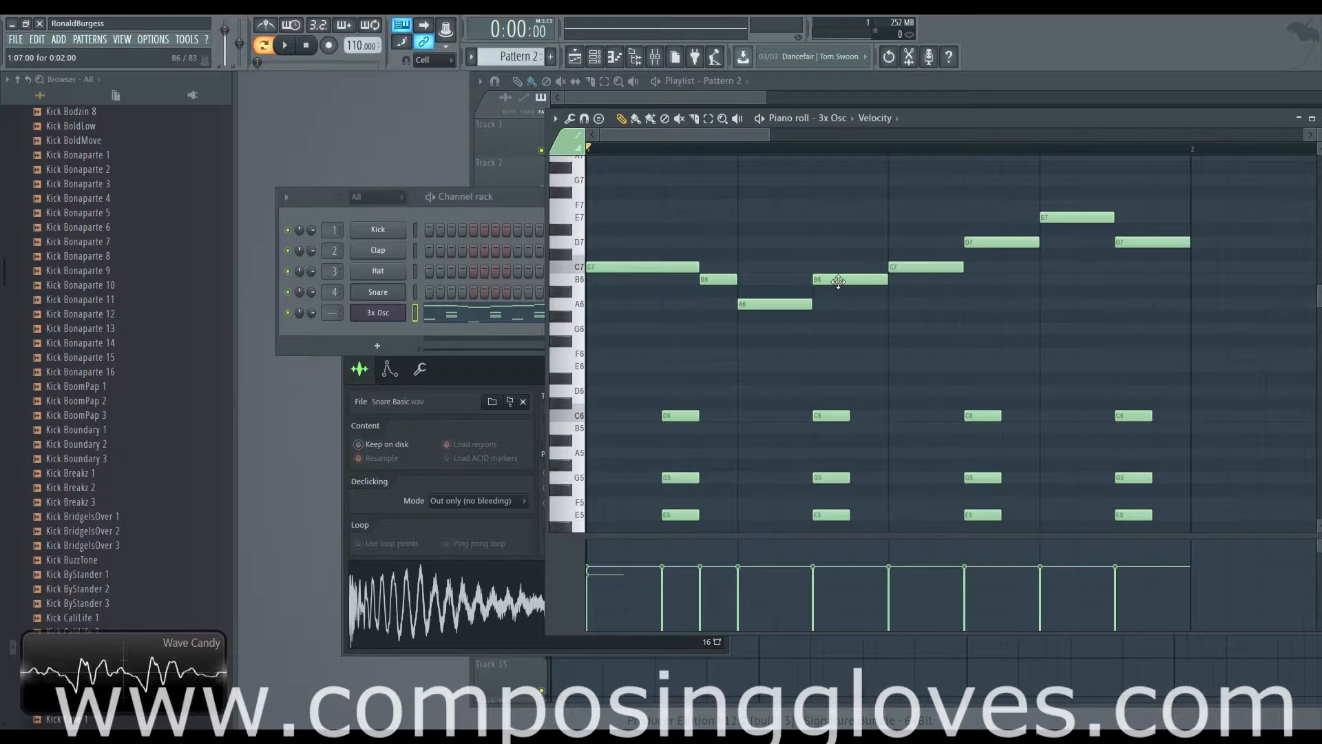
left_click_drag(835, 280, 888, 279)
left_click_drag(813, 303, 850, 303)
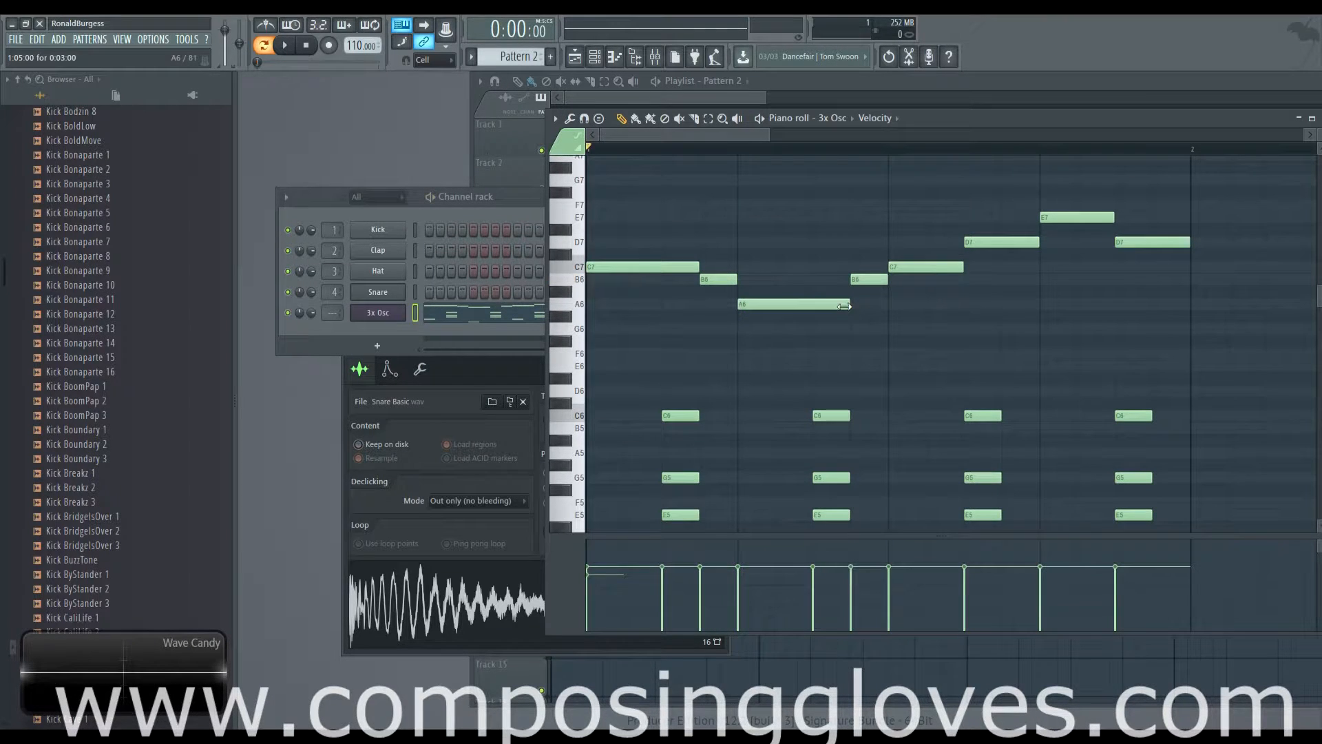
key("space")
key("space")
Step: Add two-step E7 and G7 notes at steps 9 and 11, extend step 13's E7 to three steps, replace the last D7 with G7 at step 16, and play
scroll(848, 268, "down", 2, "ctrl")
scroll(841, 260, "up", 3)
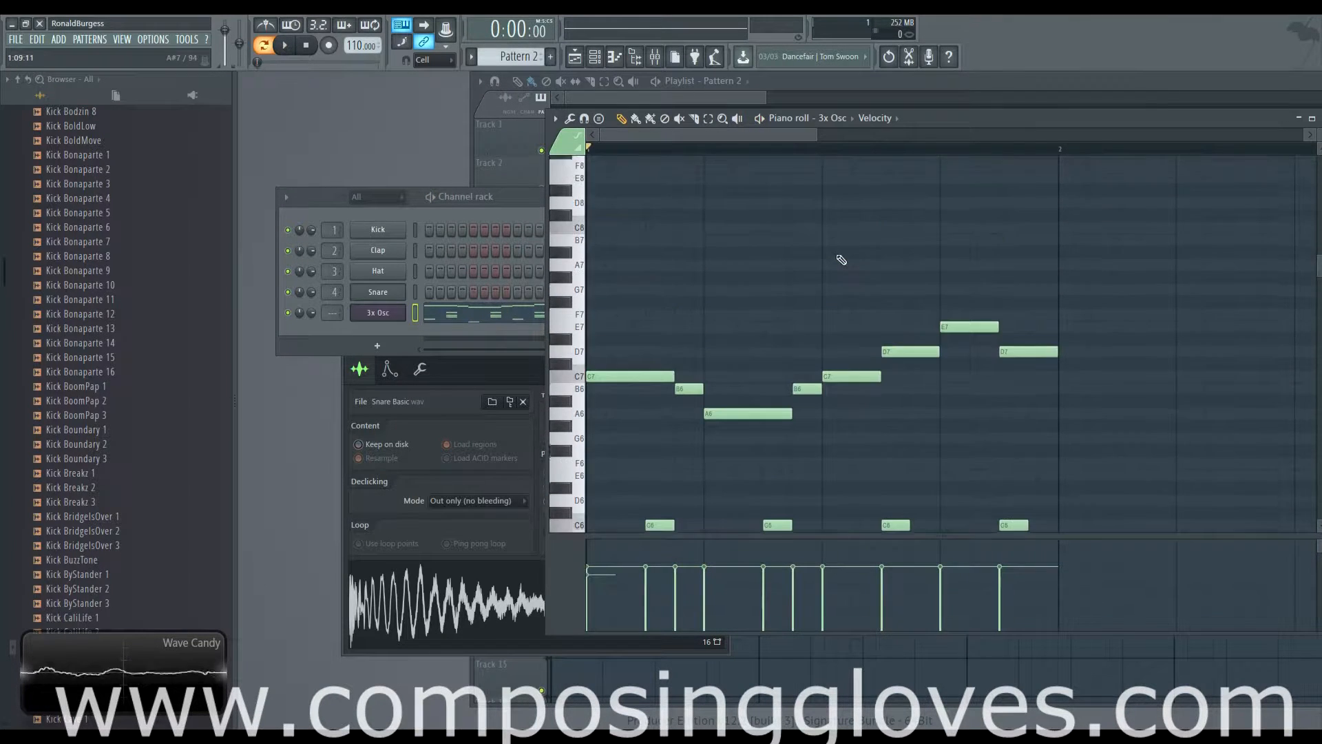
left_click(839, 332)
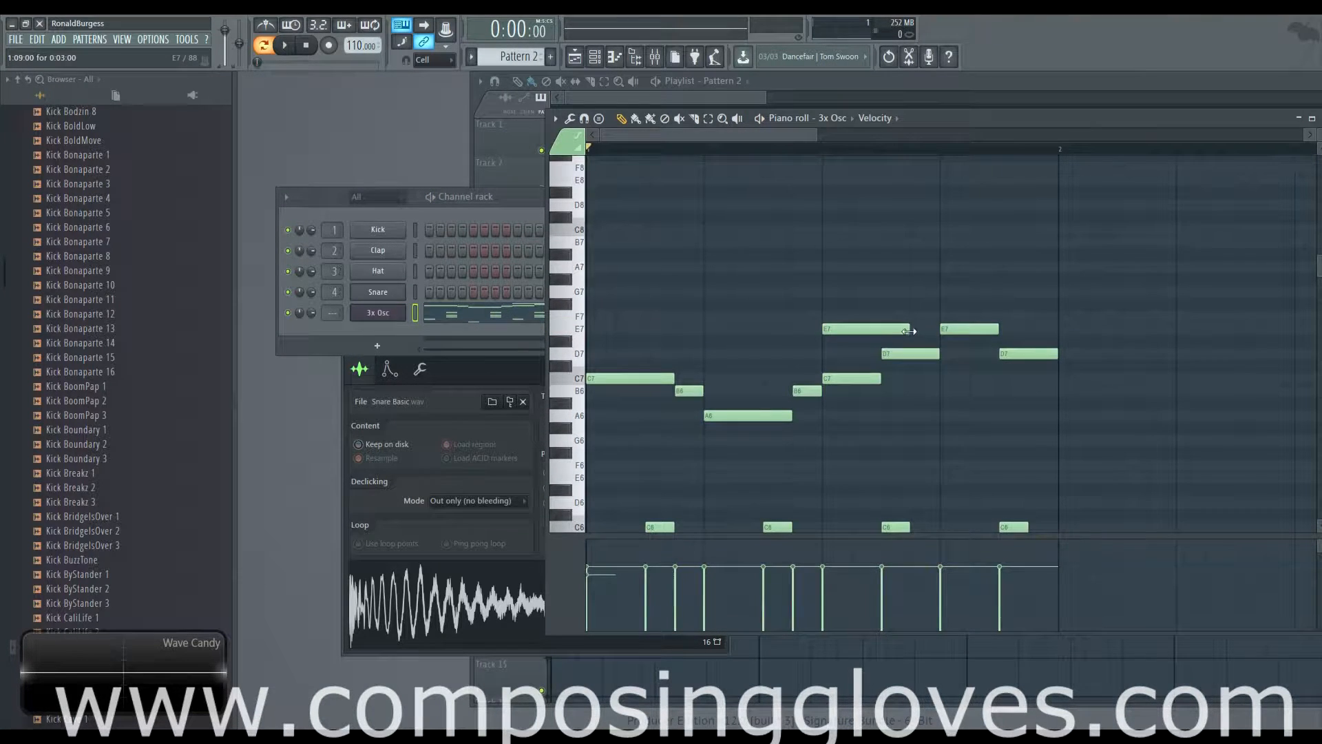
left_click(898, 295)
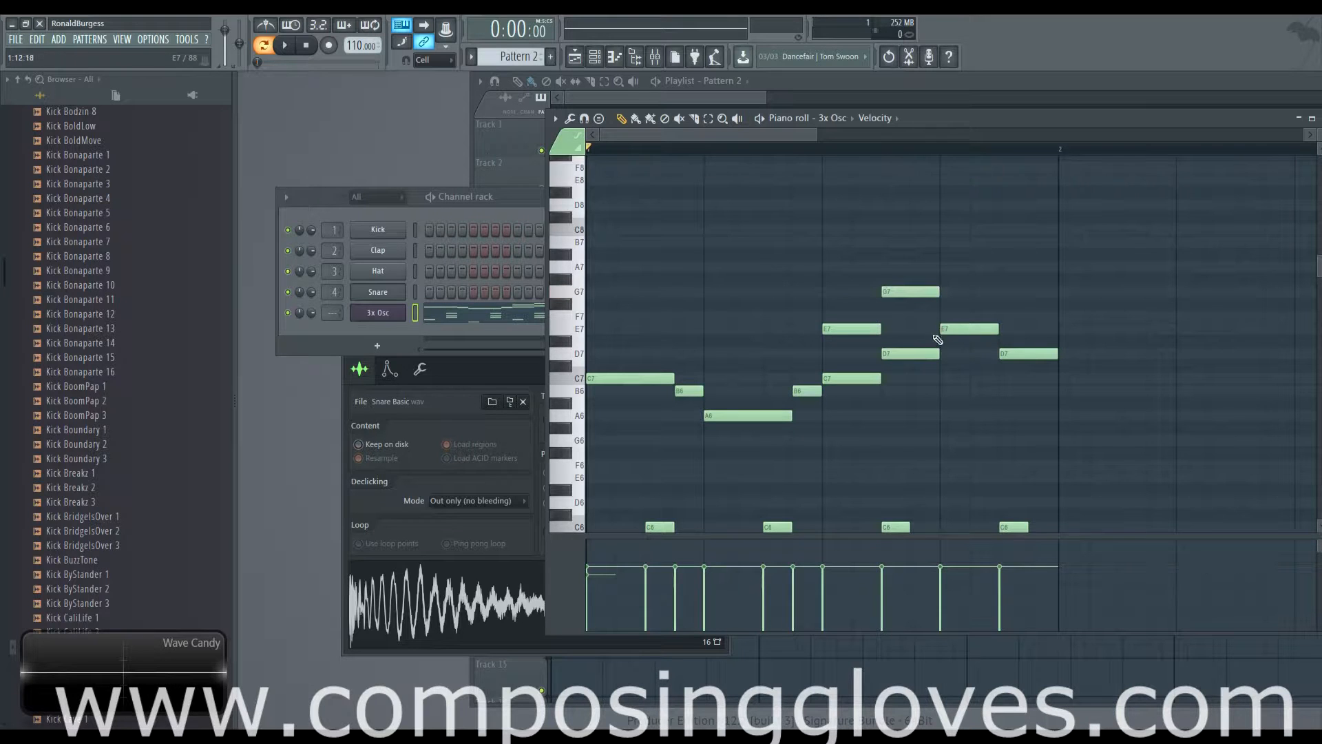
scroll(936, 331, "down", 1)
left_click_drag(997, 292, 988, 255)
scroll(1033, 319, "down", 1)
key("space")
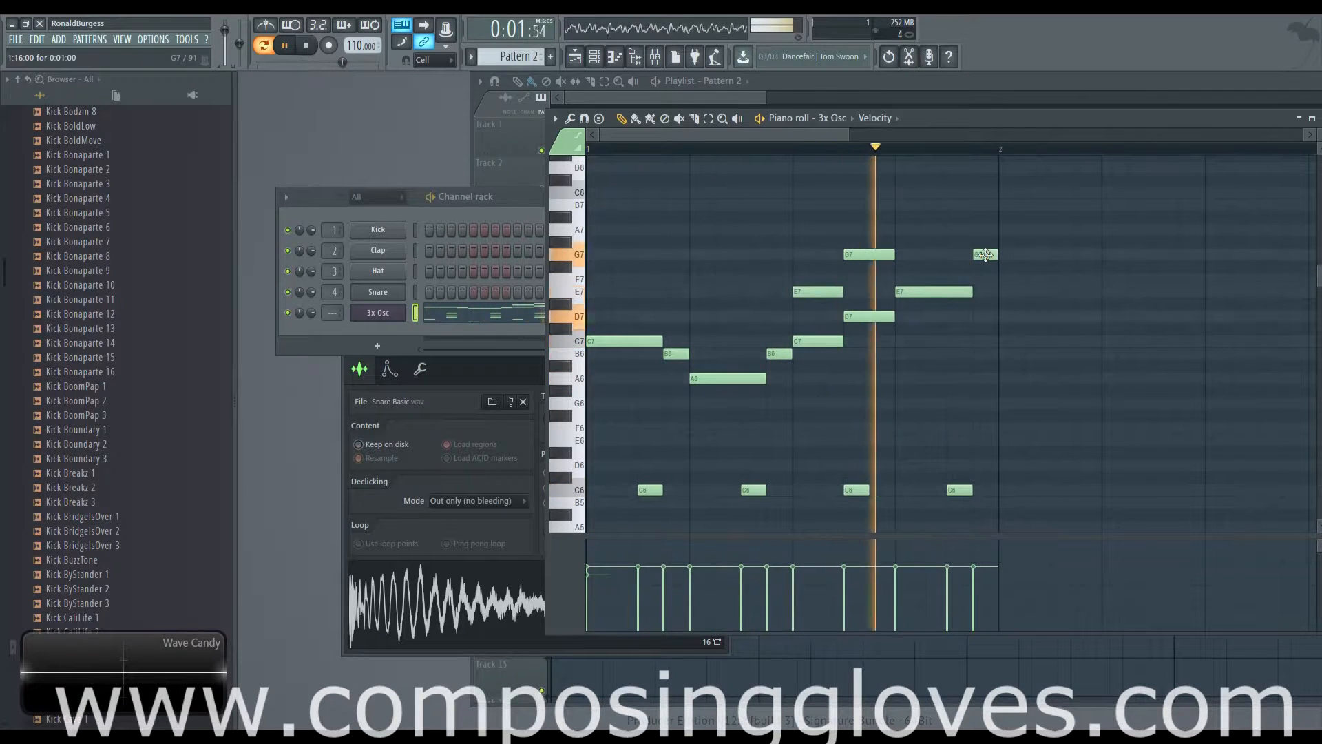
scroll(768, 292, "down", 1)
key("space")
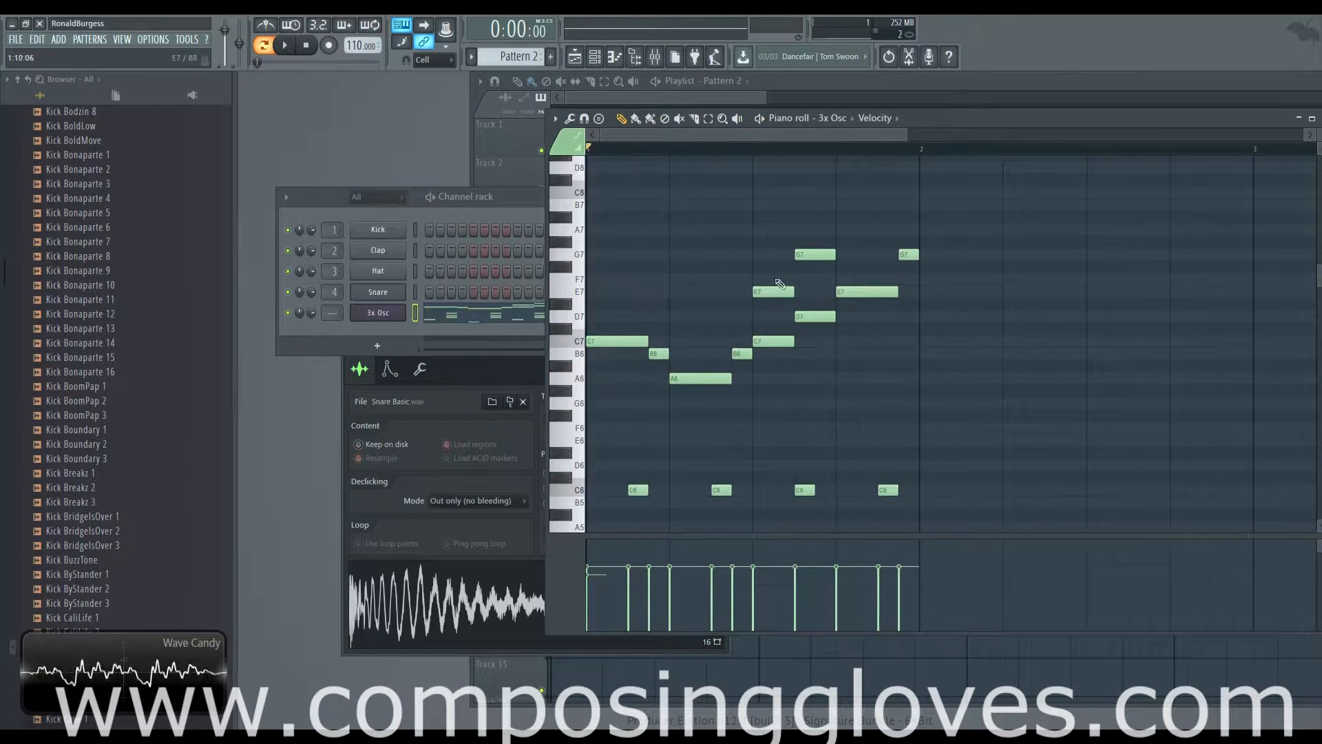
Step: Lengthen the E5, G5 and C6 chord at step 7 to three steps
scroll(836, 319, "down", 1)
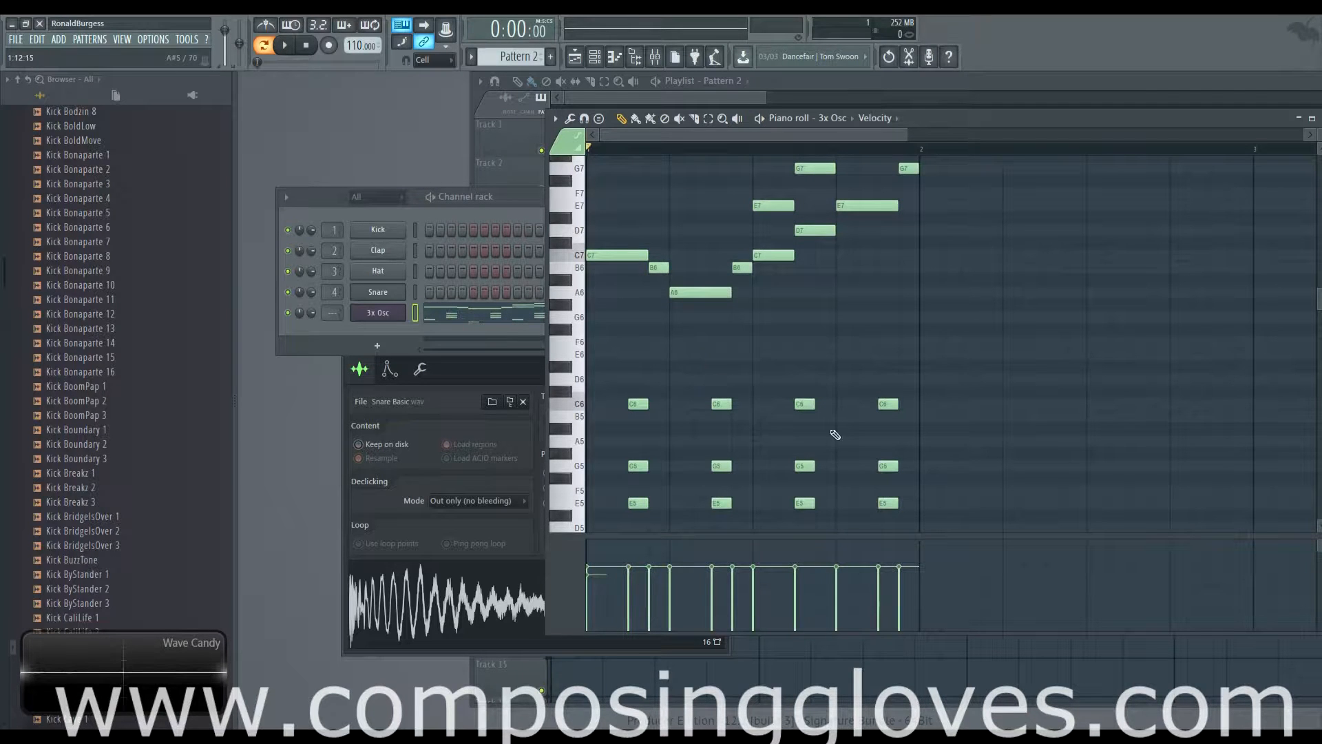
scroll(835, 434, "down", 5)
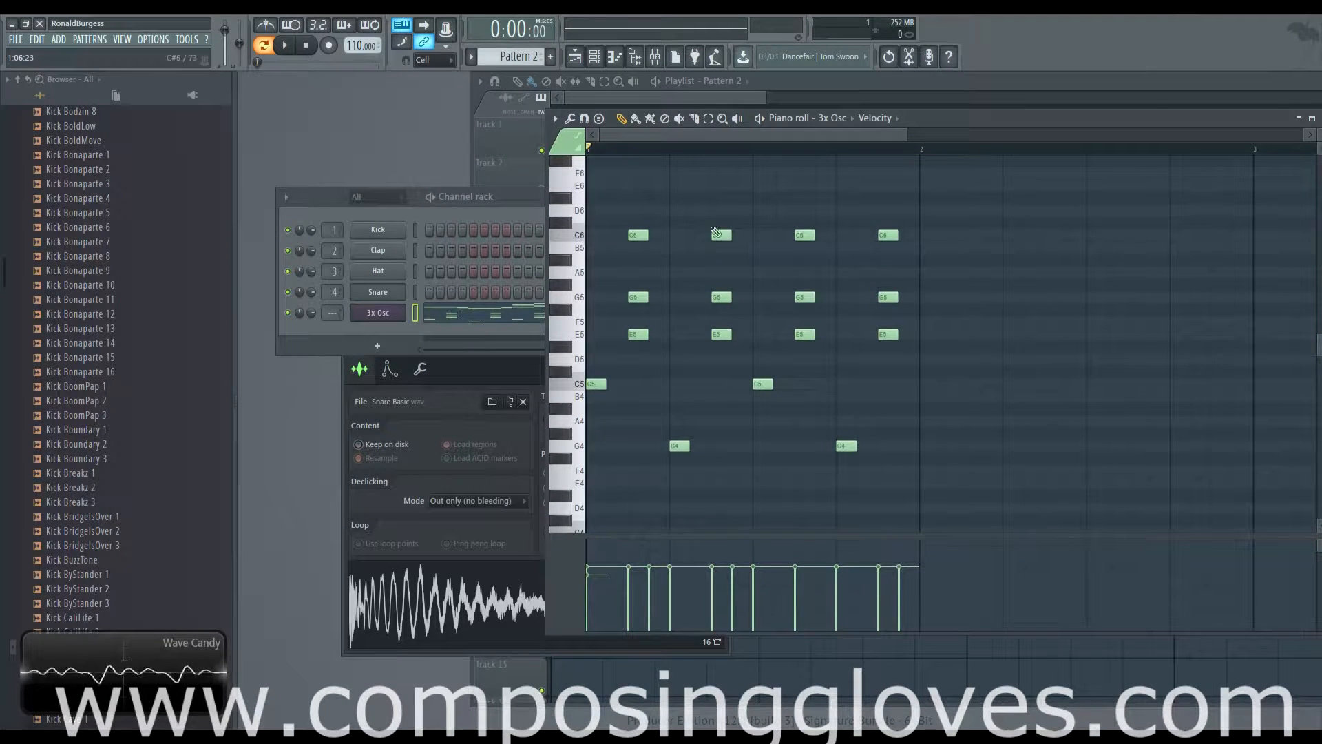
key("space")
key("space")
left_click_drag(713, 221, 772, 335)
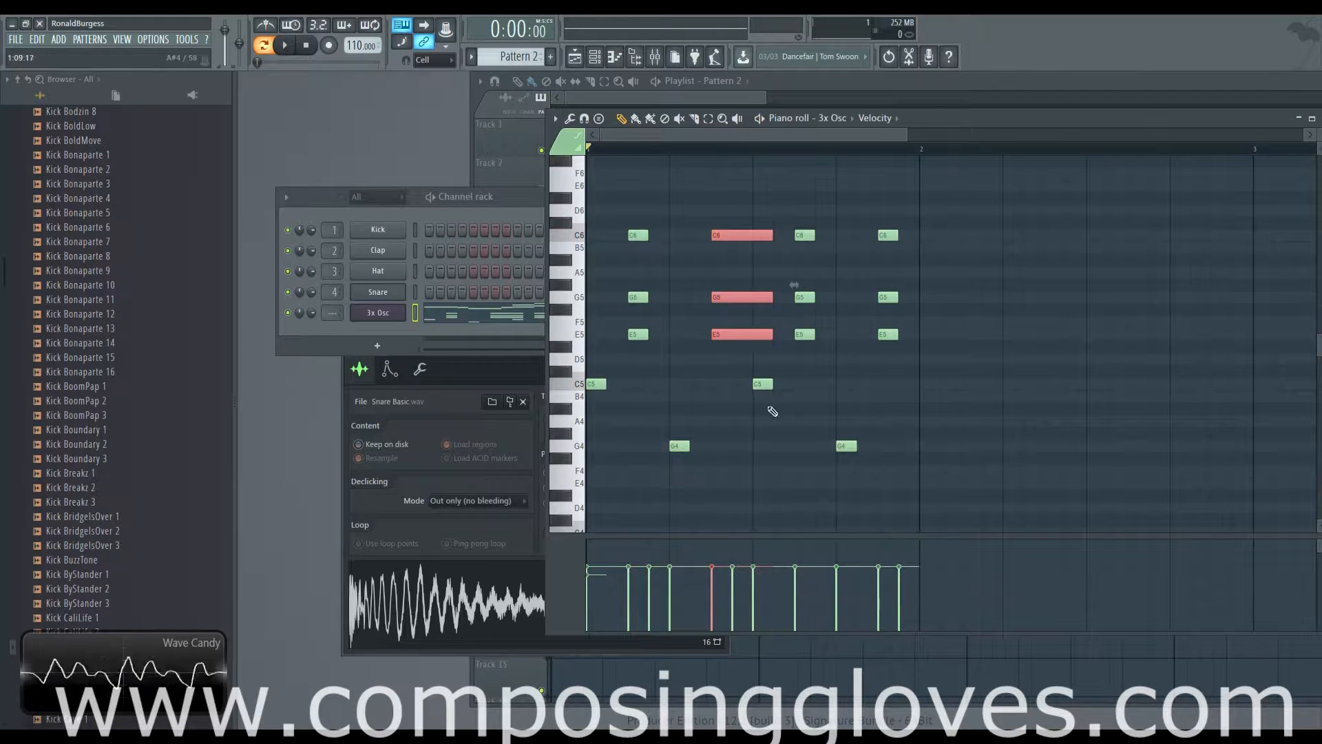
Step: Replace the C5 bass note at step 9 with a one-step C5 at step 10, and play the pattern
right_click(764, 384)
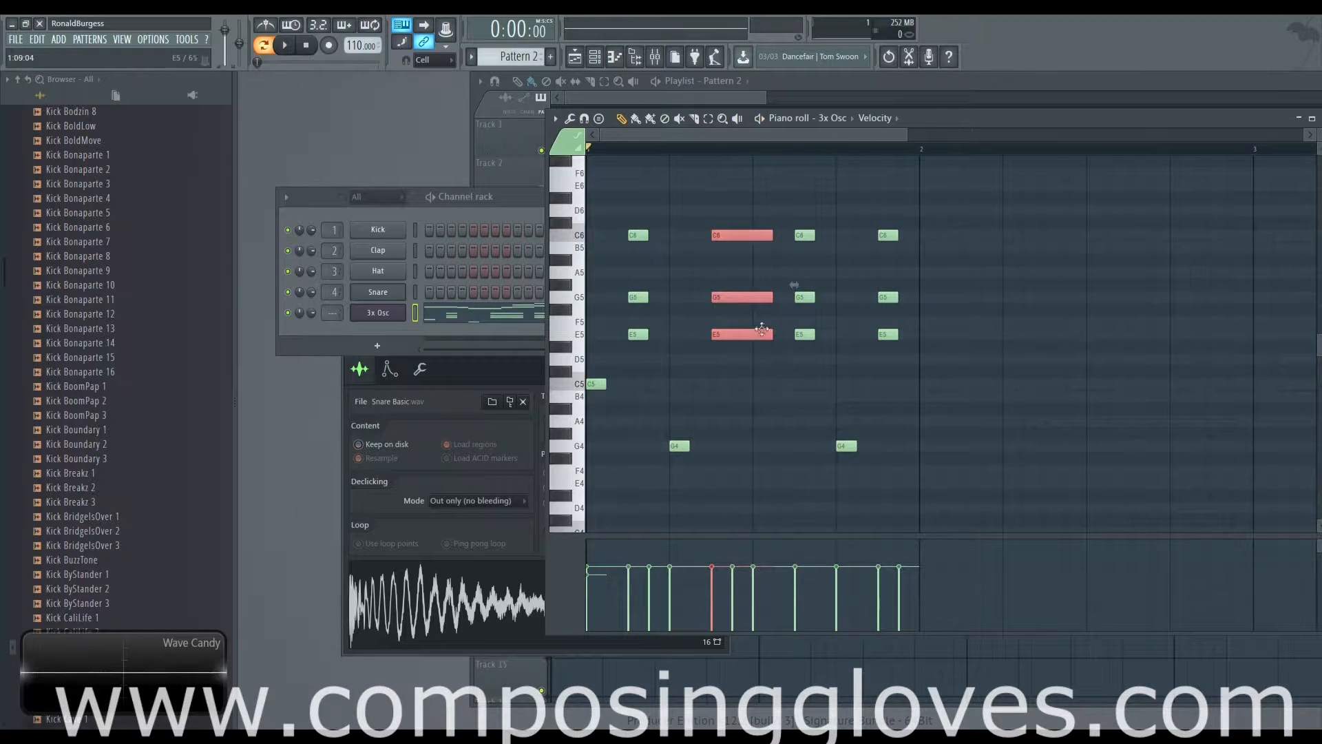
left_click(785, 385)
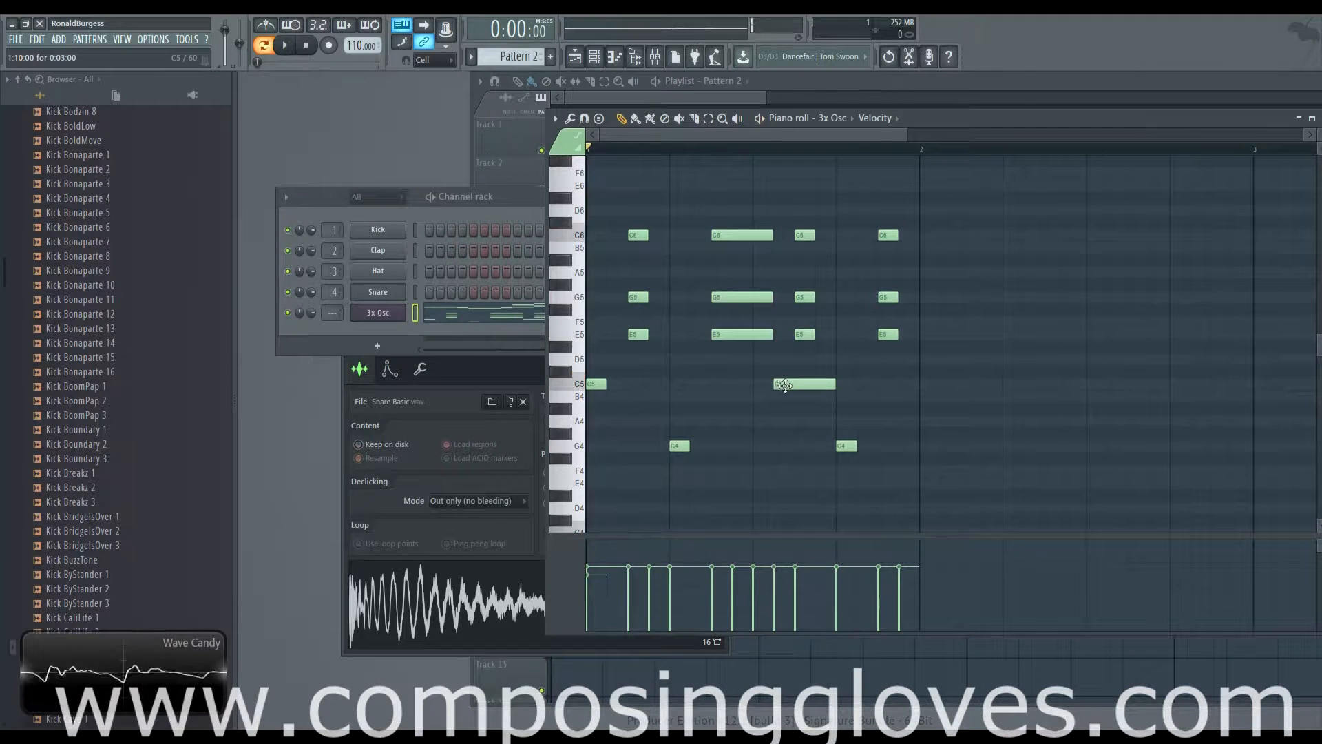
left_click_drag(833, 385, 792, 387)
key("space")
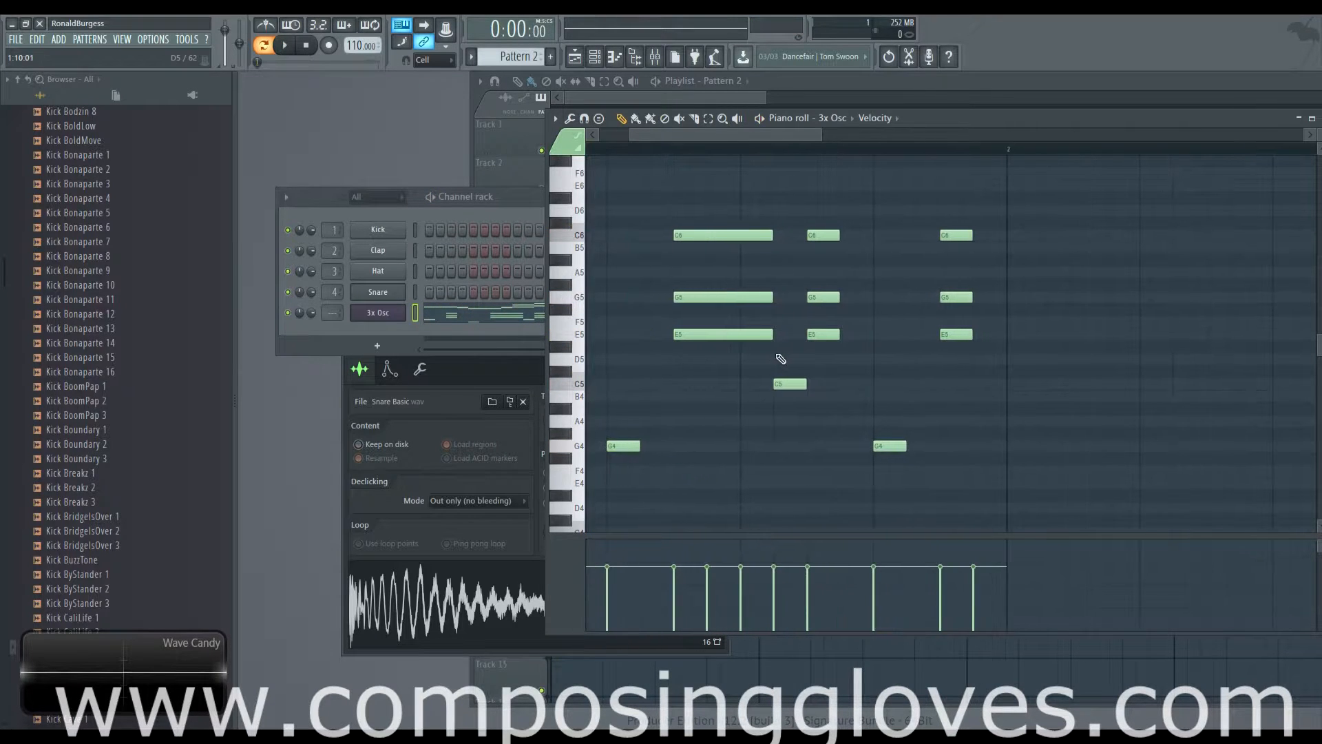
Step: Delete all the chord and bass notes from the first bar together
scroll(674, 356, "up", 4)
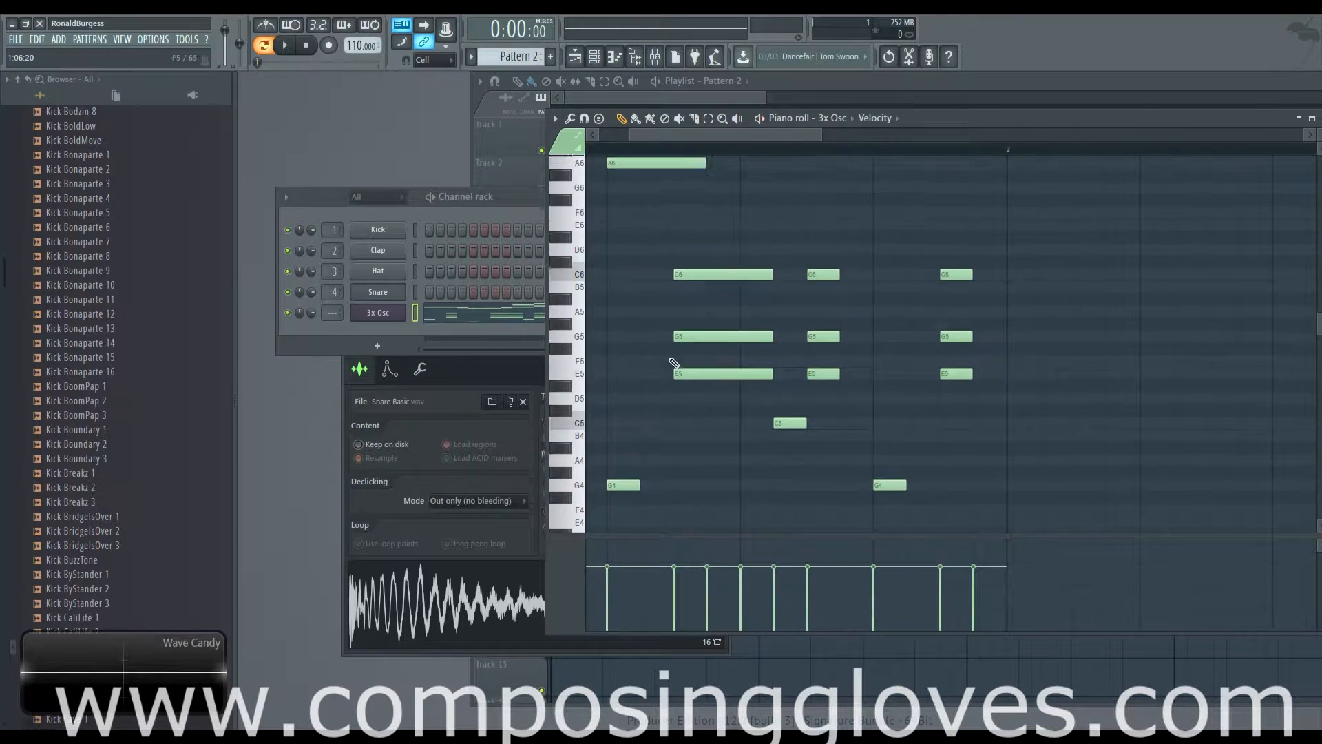
scroll(674, 356, "down", 4, "ctrl")
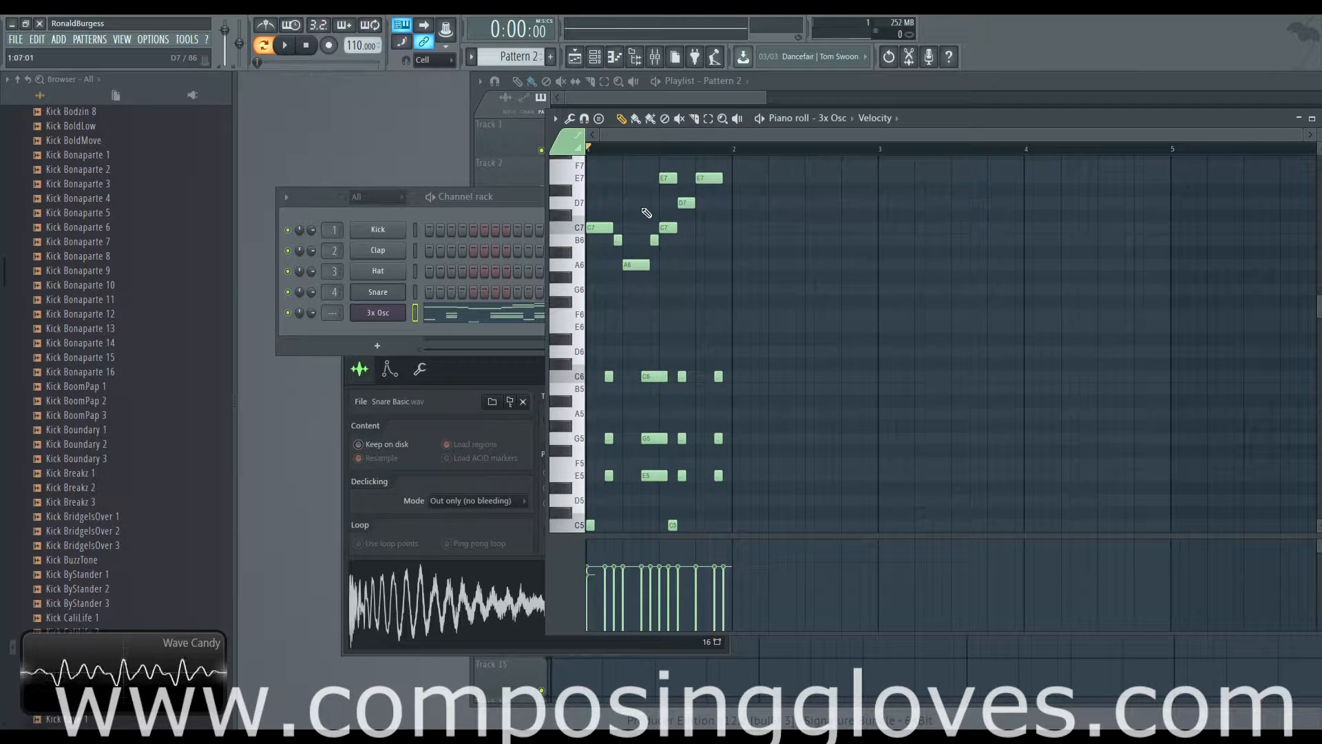
scroll(652, 246, "down", 4)
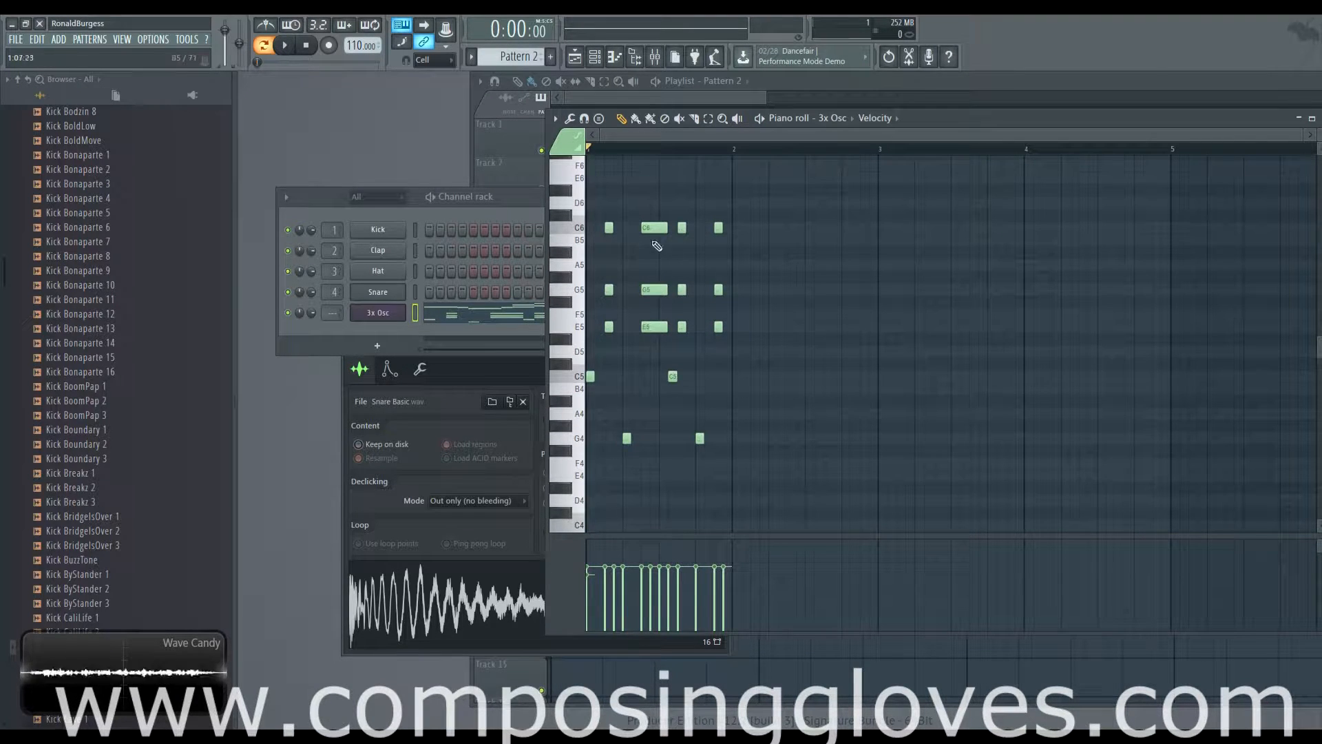
mouse_move(591, 209)
left_mouse_down()
mouse_move(758, 434)
mouse_move(809, 471)
left_mouse_up()
key("Delete")
Step: Erase all the remaining melody notes so the 3x Osc pattern is empty
scroll(709, 240, "up", 6)
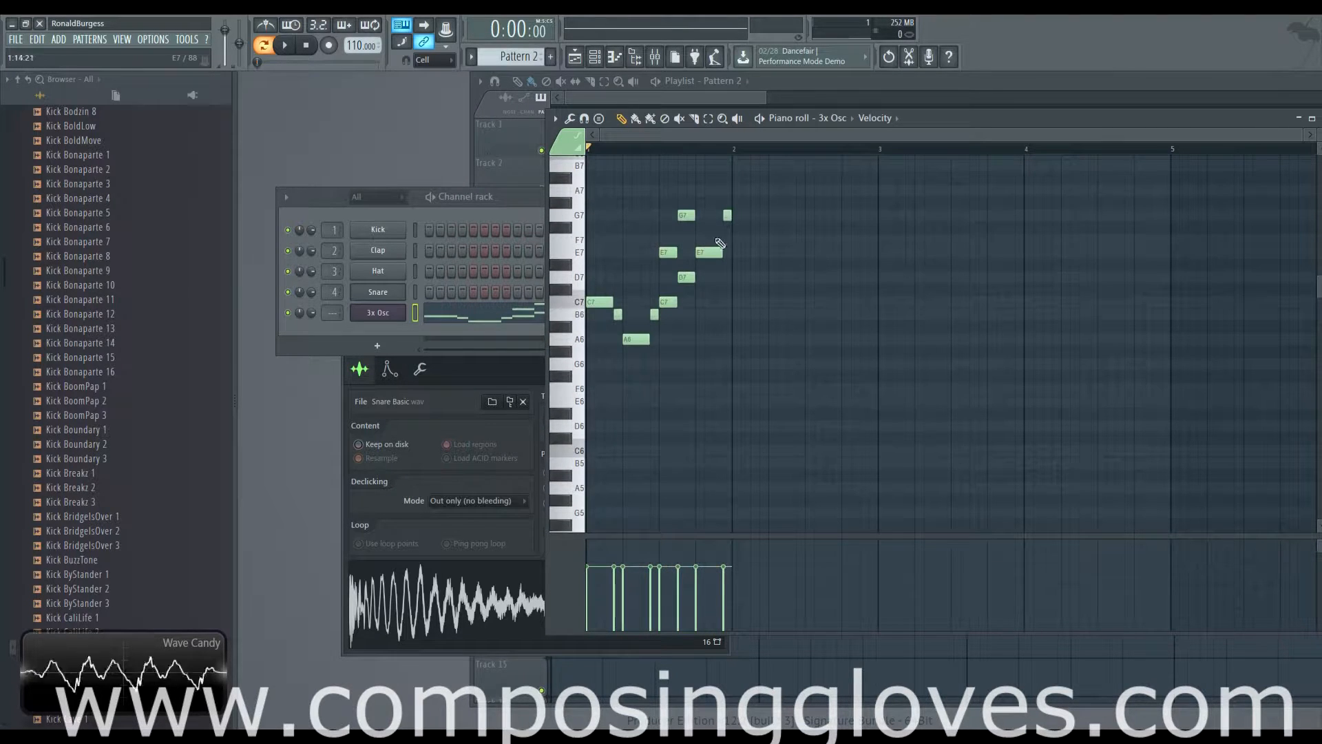
right_click(728, 214)
right_click(687, 214)
right_click(708, 252)
right_click(690, 277)
right_click(668, 252)
right_click(667, 302)
right_click(654, 314)
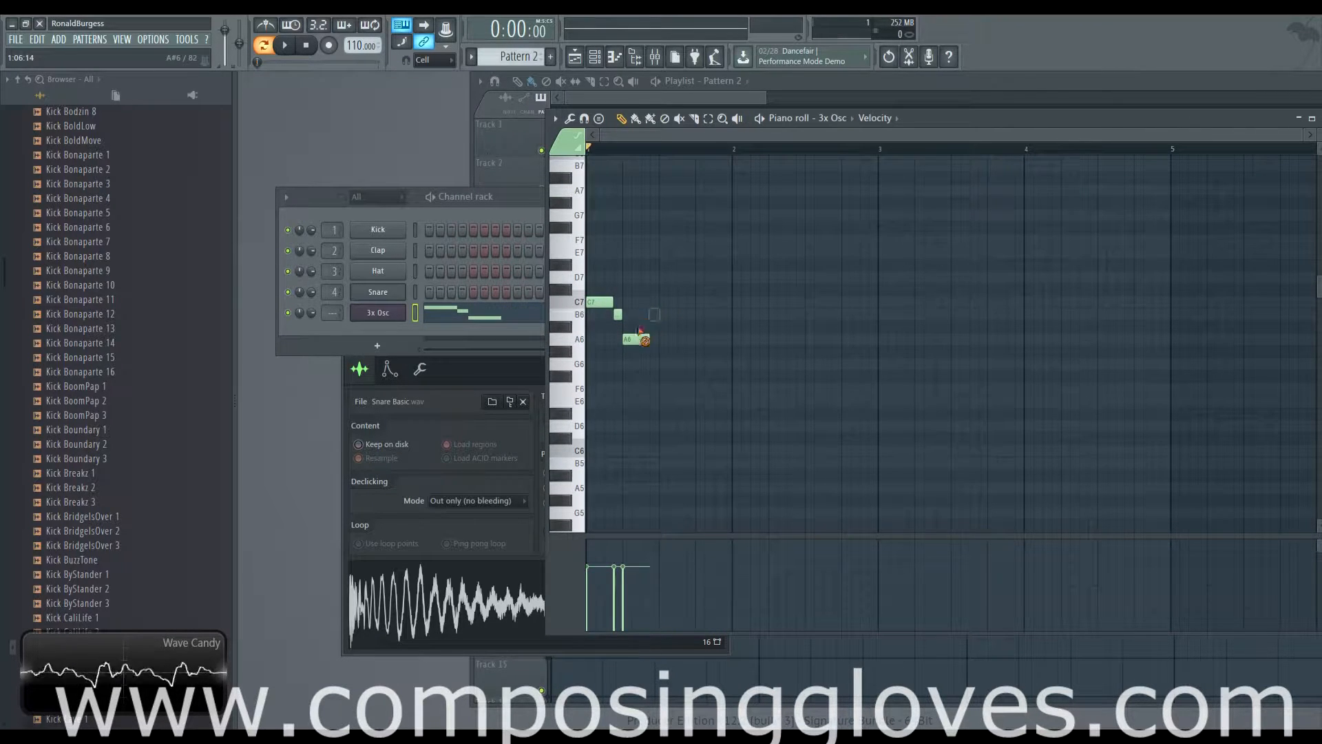
right_click(635, 339)
right_click(599, 301)
right_click(618, 314)
scroll(629, 369, "up", 1)
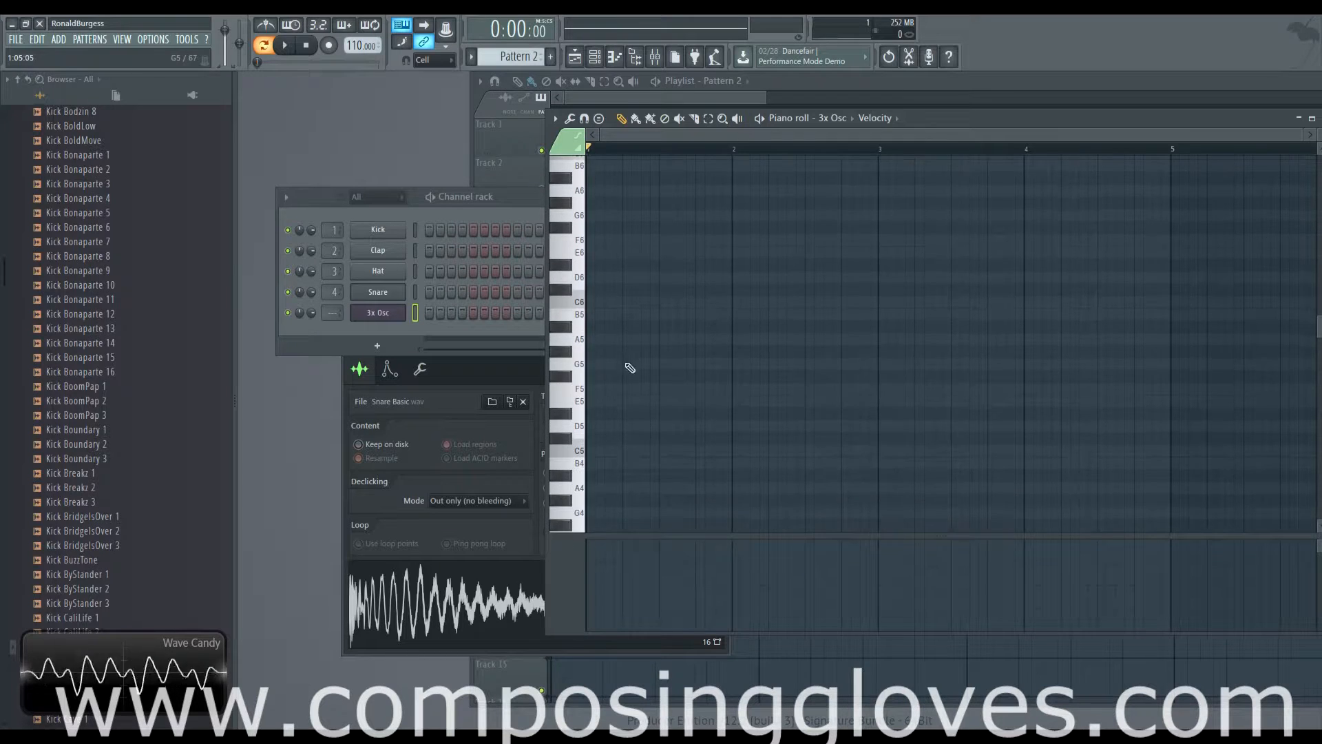
Step: Add two-step notes F6, A6, C7, A6, G6 and F6 at steps 1, 3, 5, 7, 9 and 11, and play them
scroll(624, 331, "up", 6)
scroll(730, 351, "down", 2)
scroll(696, 378, "down", 5)
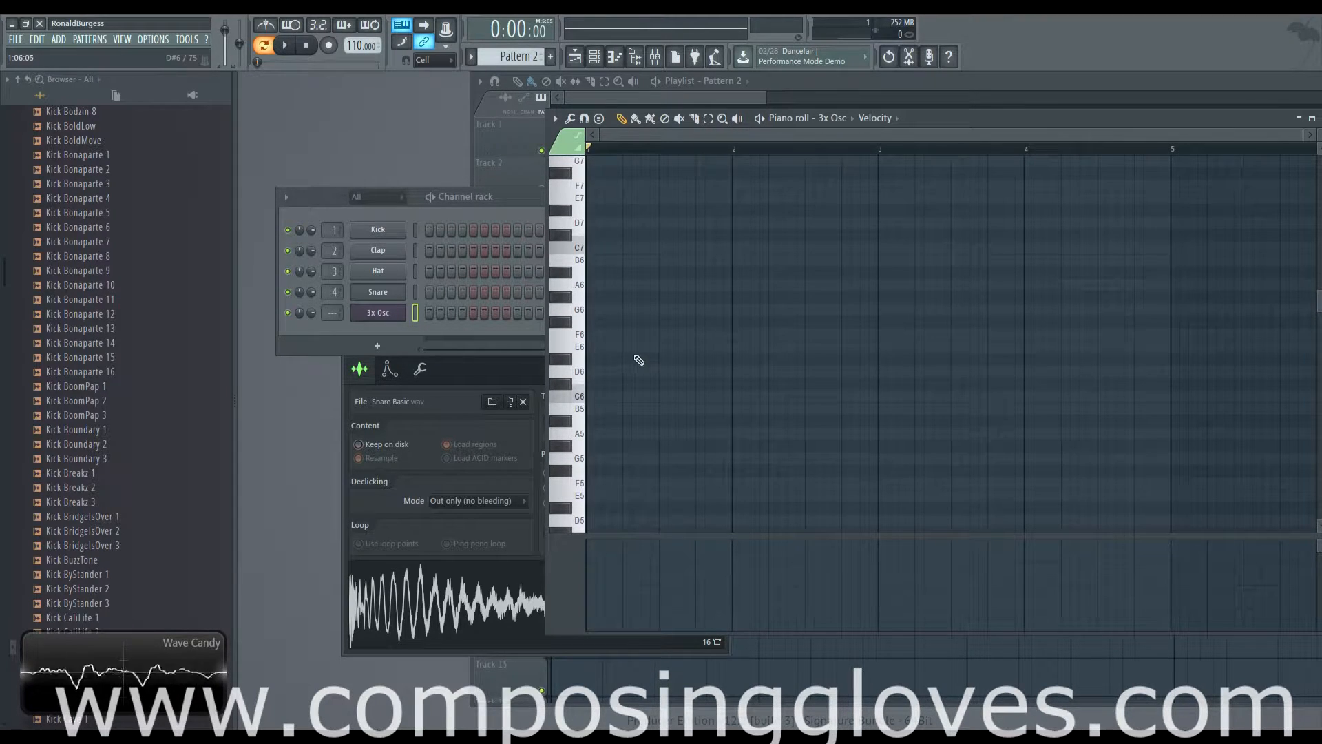
scroll(630, 357, "up", 3)
scroll(757, 378, "up", 2)
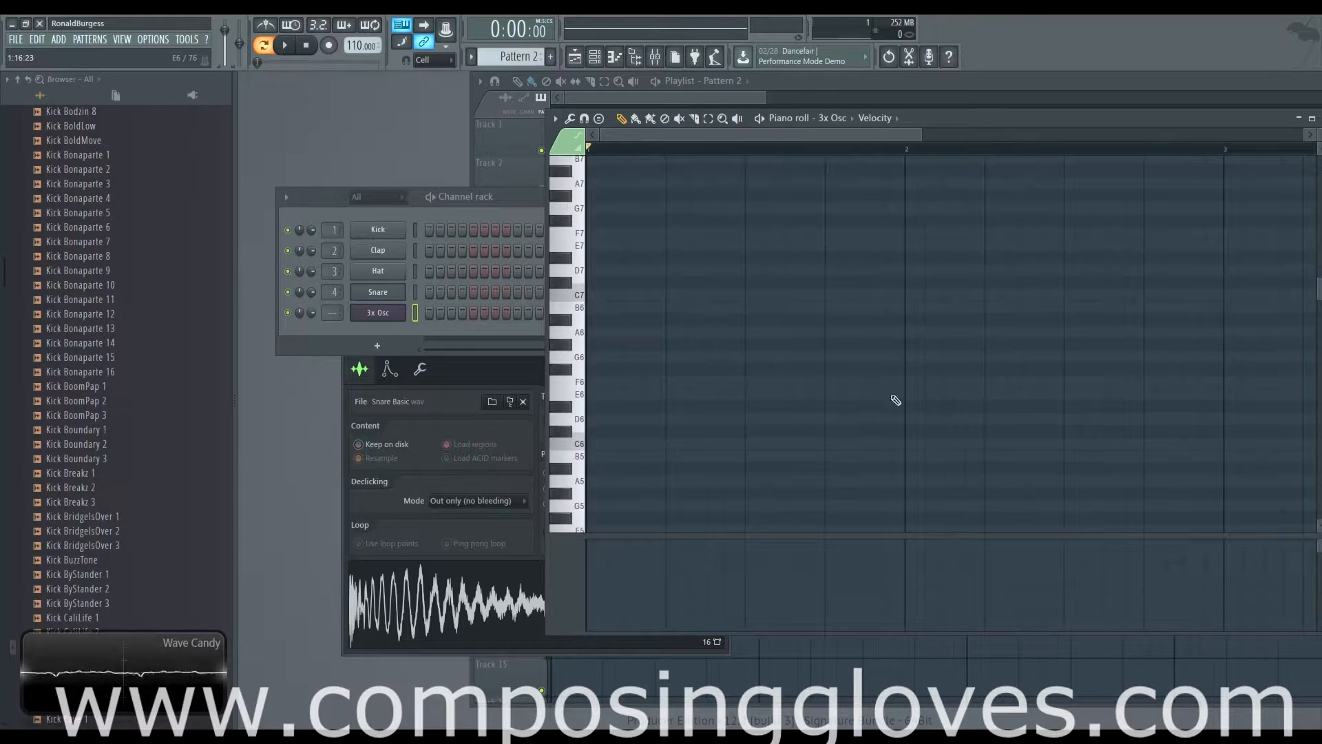
left_click(603, 383)
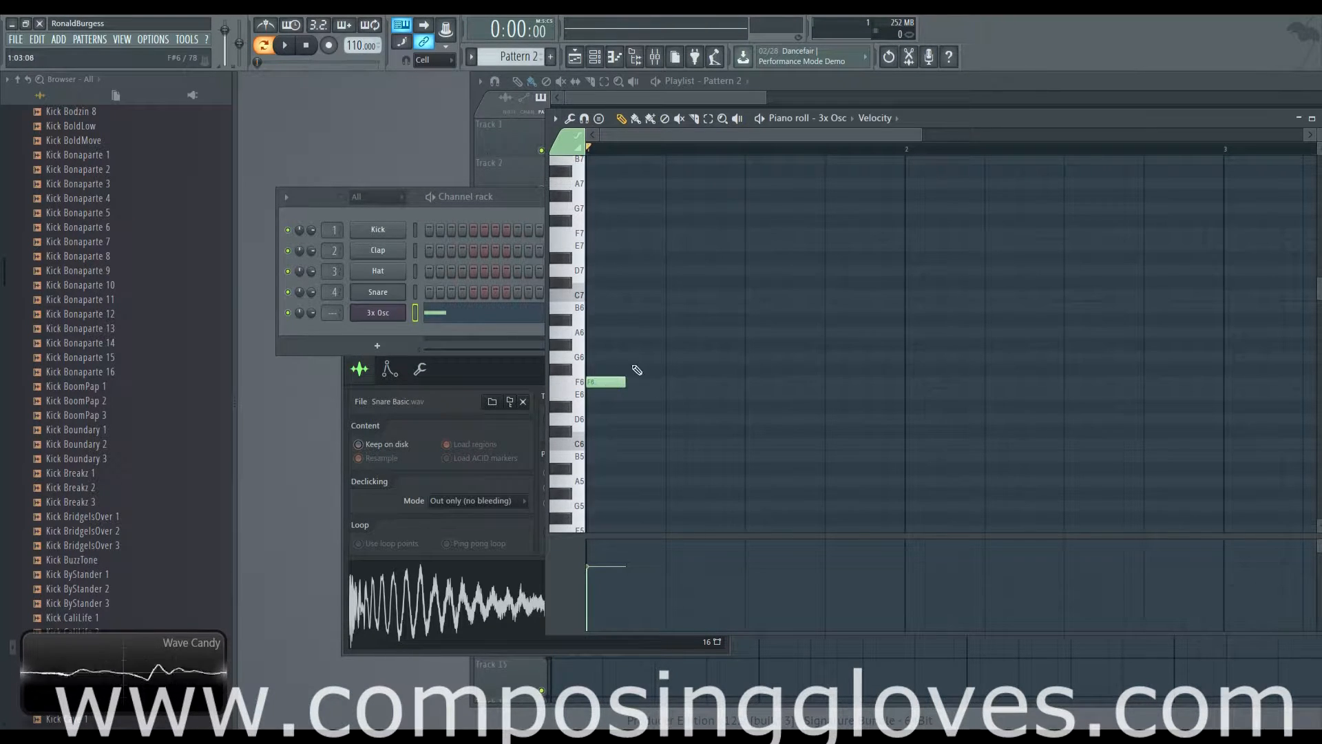
left_click(637, 333)
left_click(679, 295)
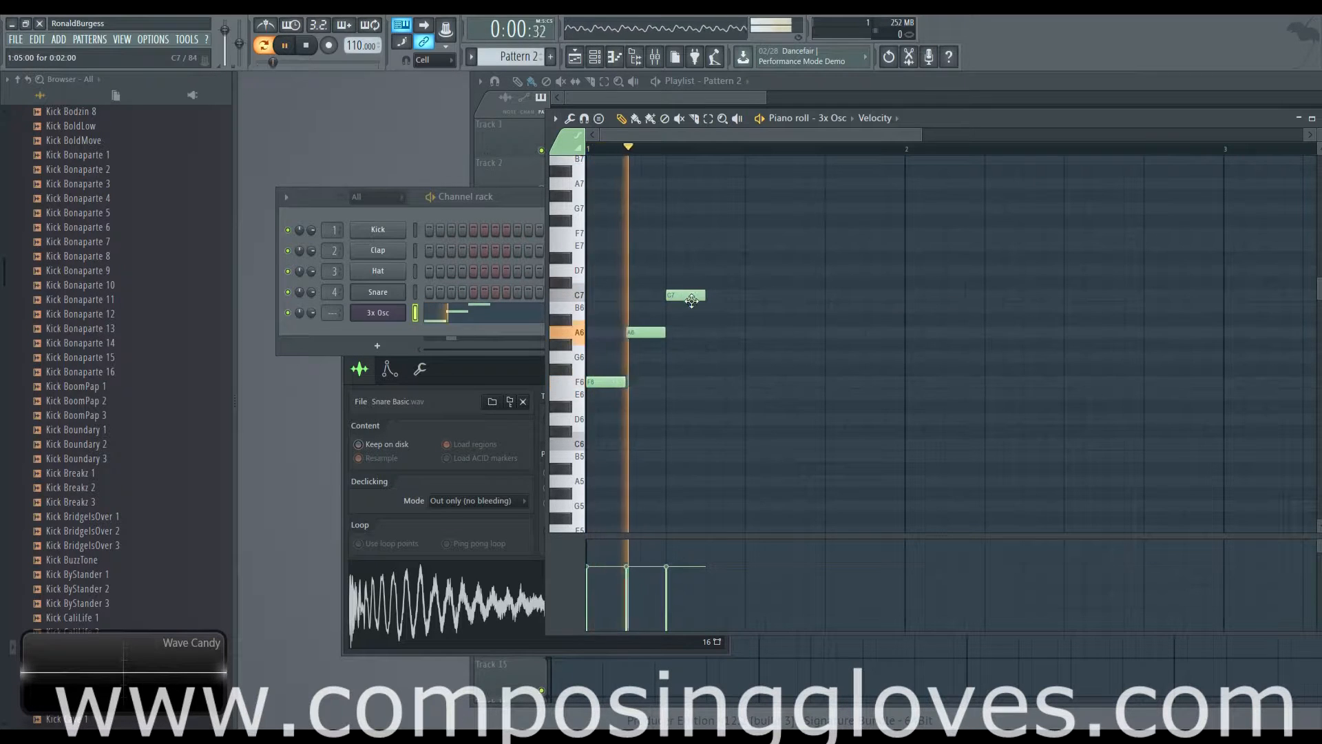
left_click(717, 334)
key("space")
left_click(759, 358)
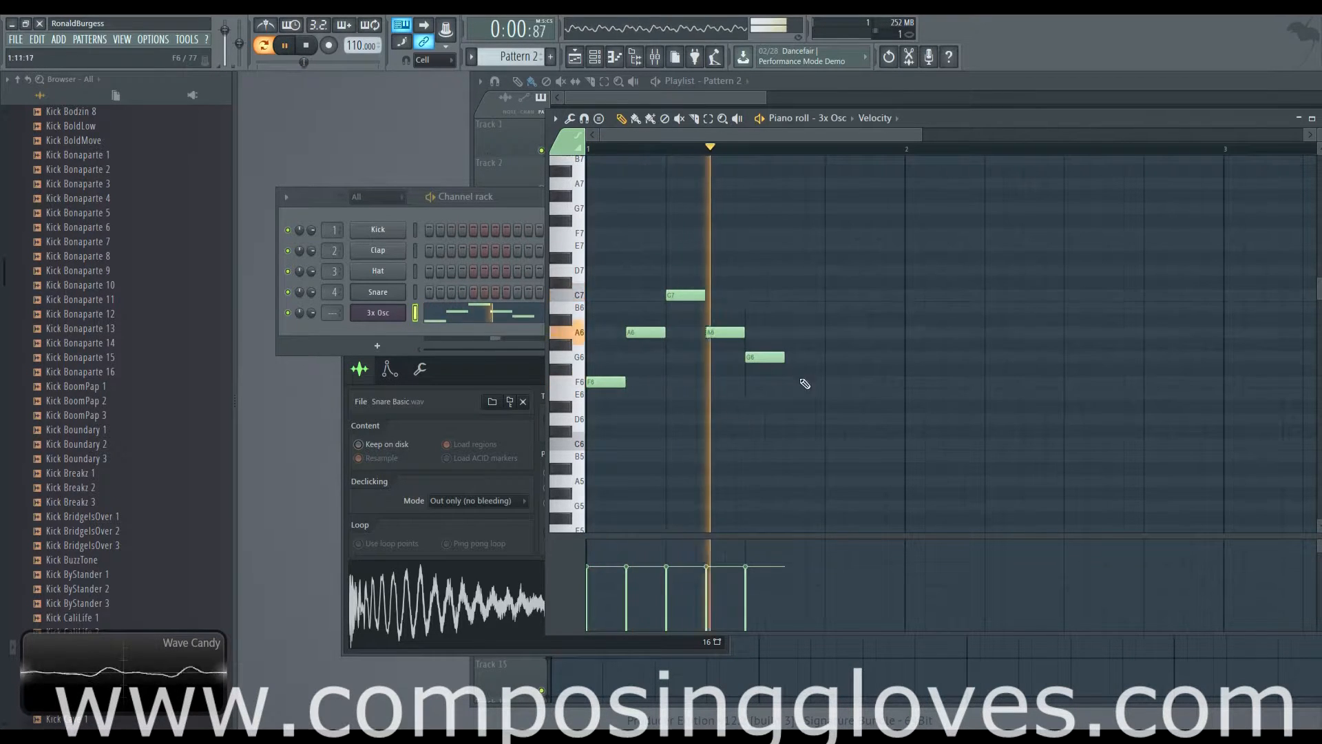
left_click(802, 383)
key("space")
Step: Erase all the remaining melody notes from F6 up to C7, leaving the 3x Osc pattern empty
right_click(801, 383)
right_click(764, 357)
right_click(726, 332)
right_click(689, 295)
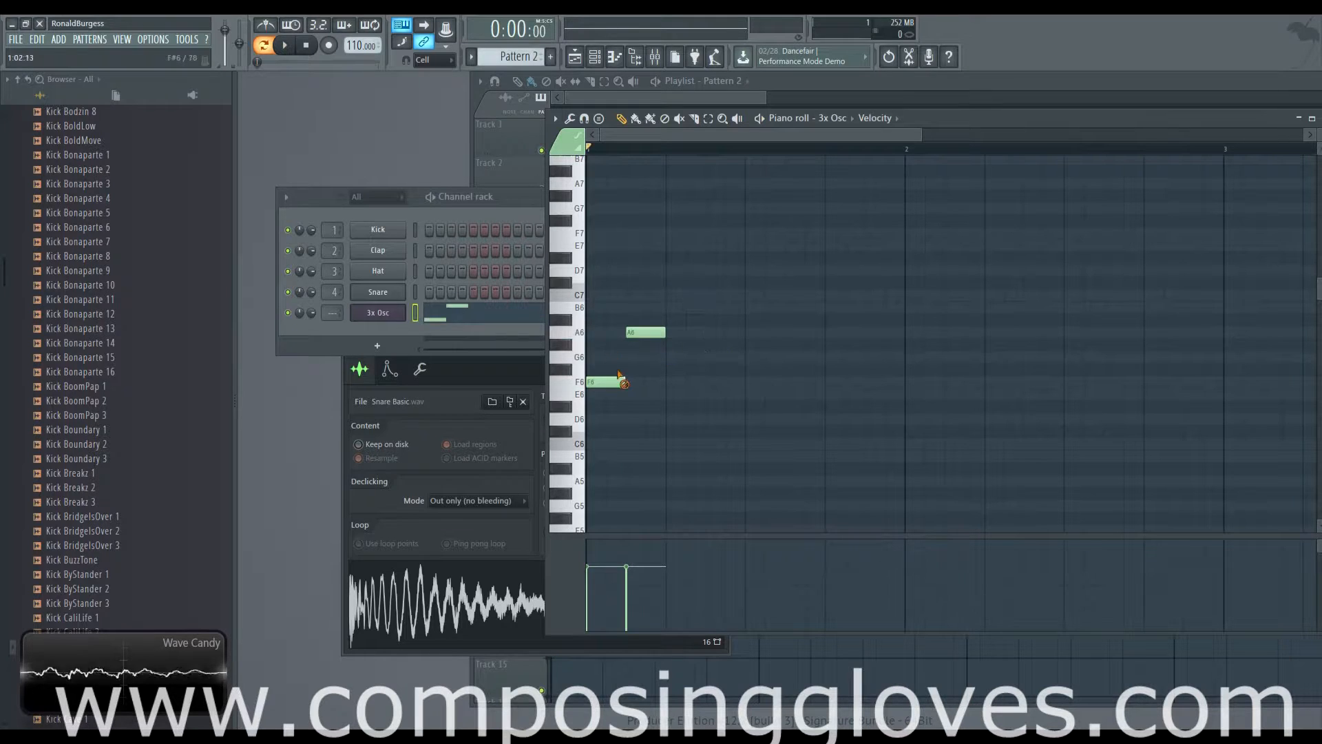
right_click(643, 333)
right_click(611, 382)
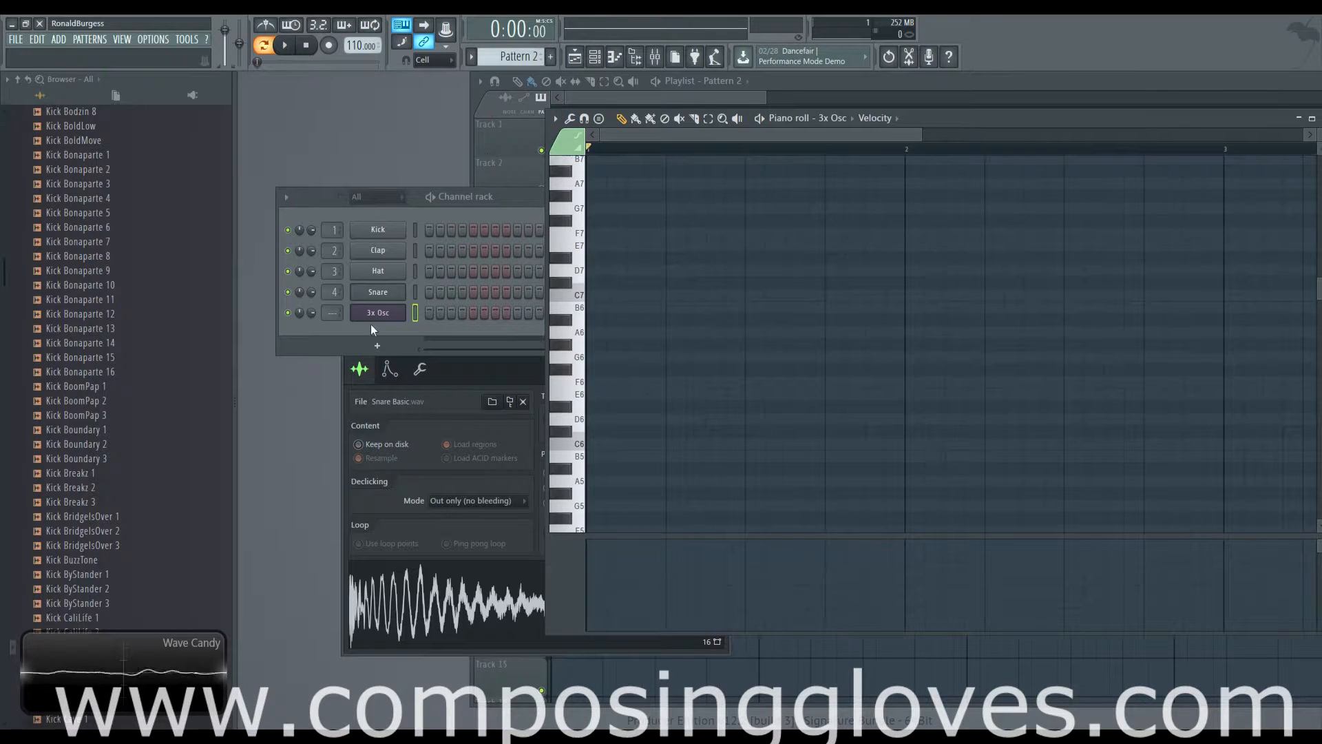
Step: Open the recent project Rock Climb.flp without saving the changes to untitled.flp
left_click(385, 314)
left_click(969, 136)
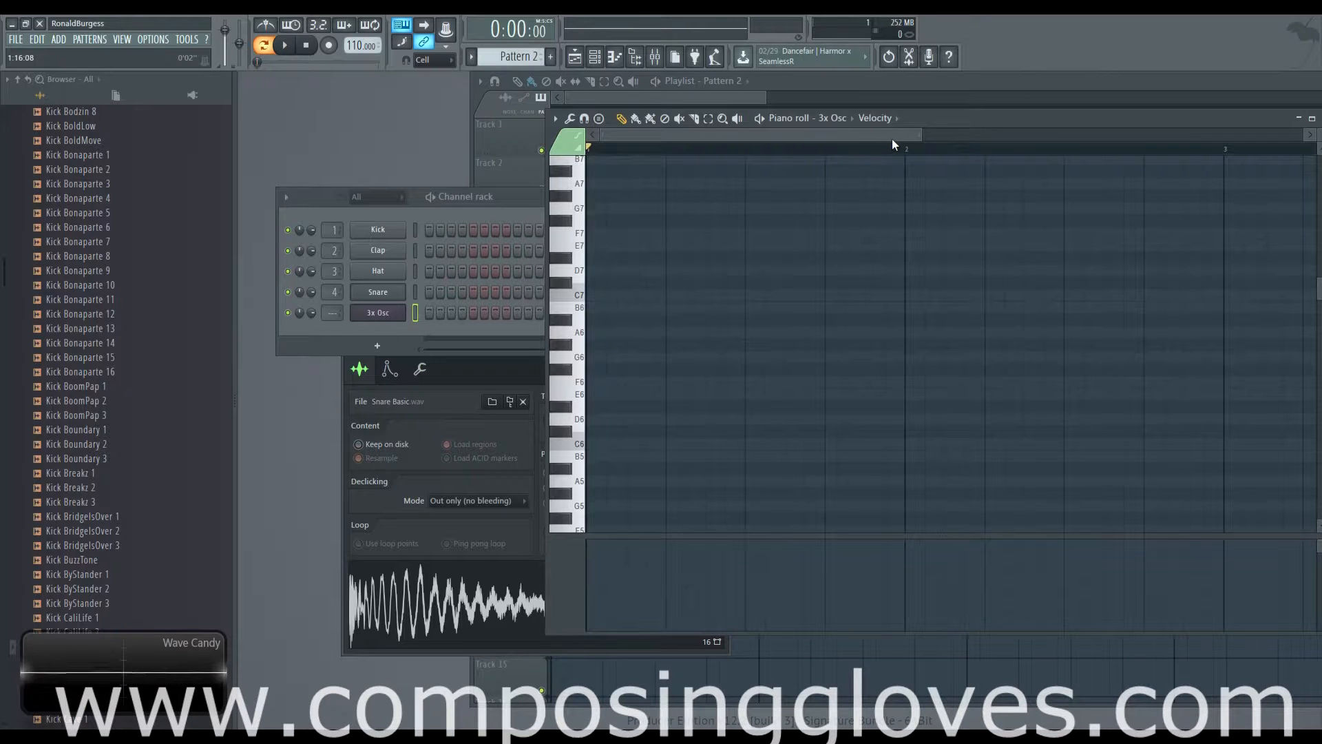
left_click(13, 38)
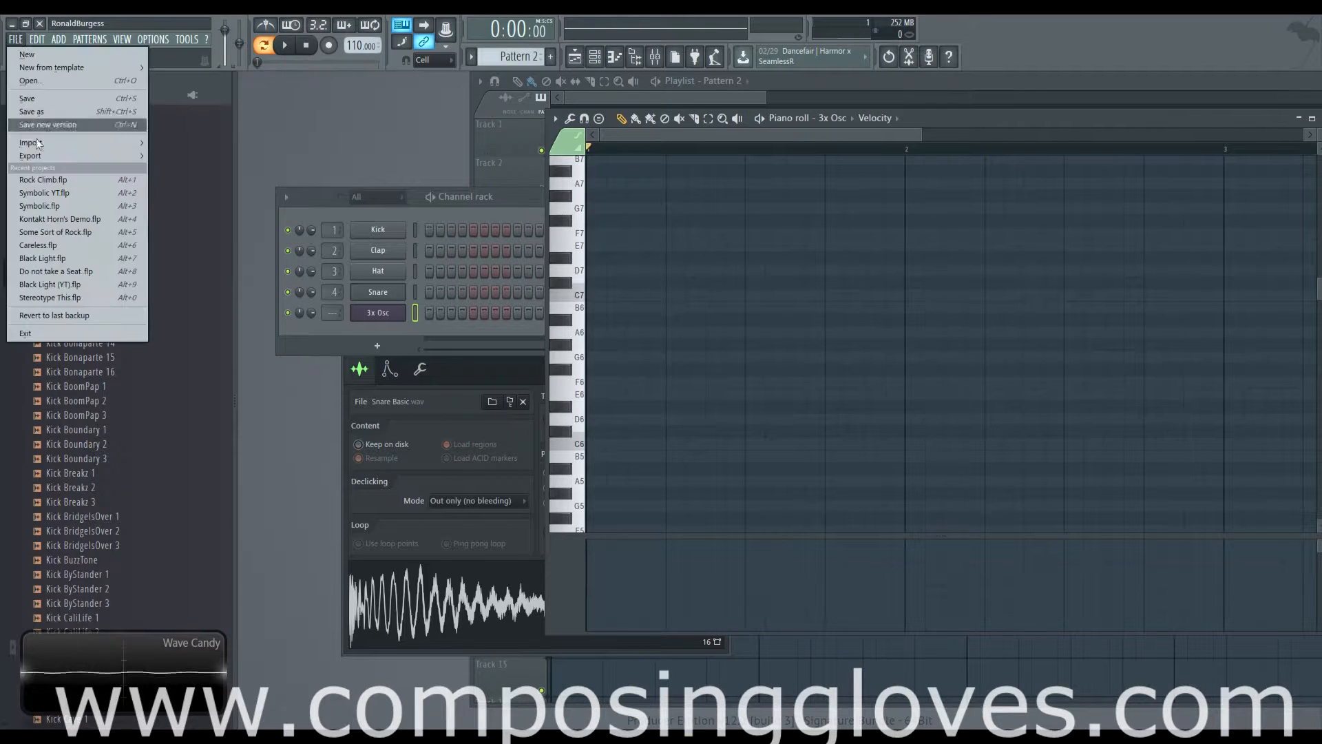
left_click(85, 181)
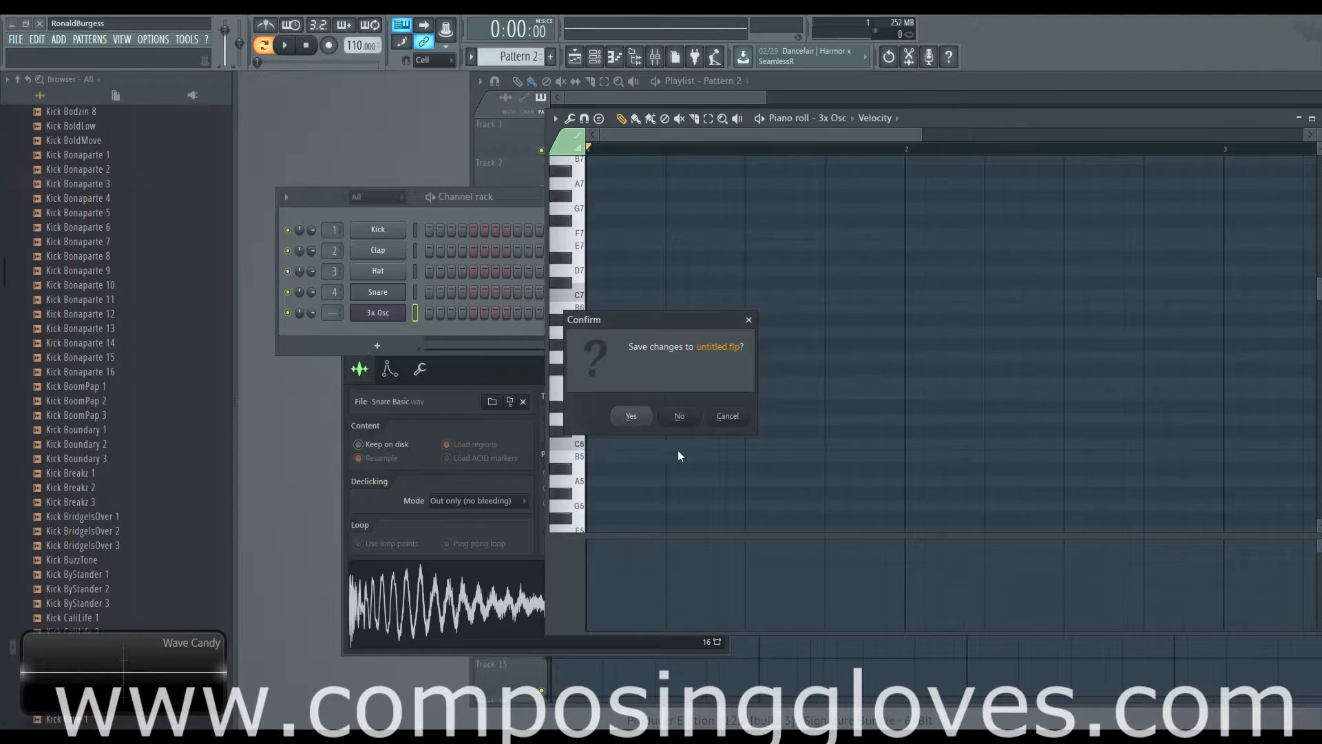
left_click(676, 416)
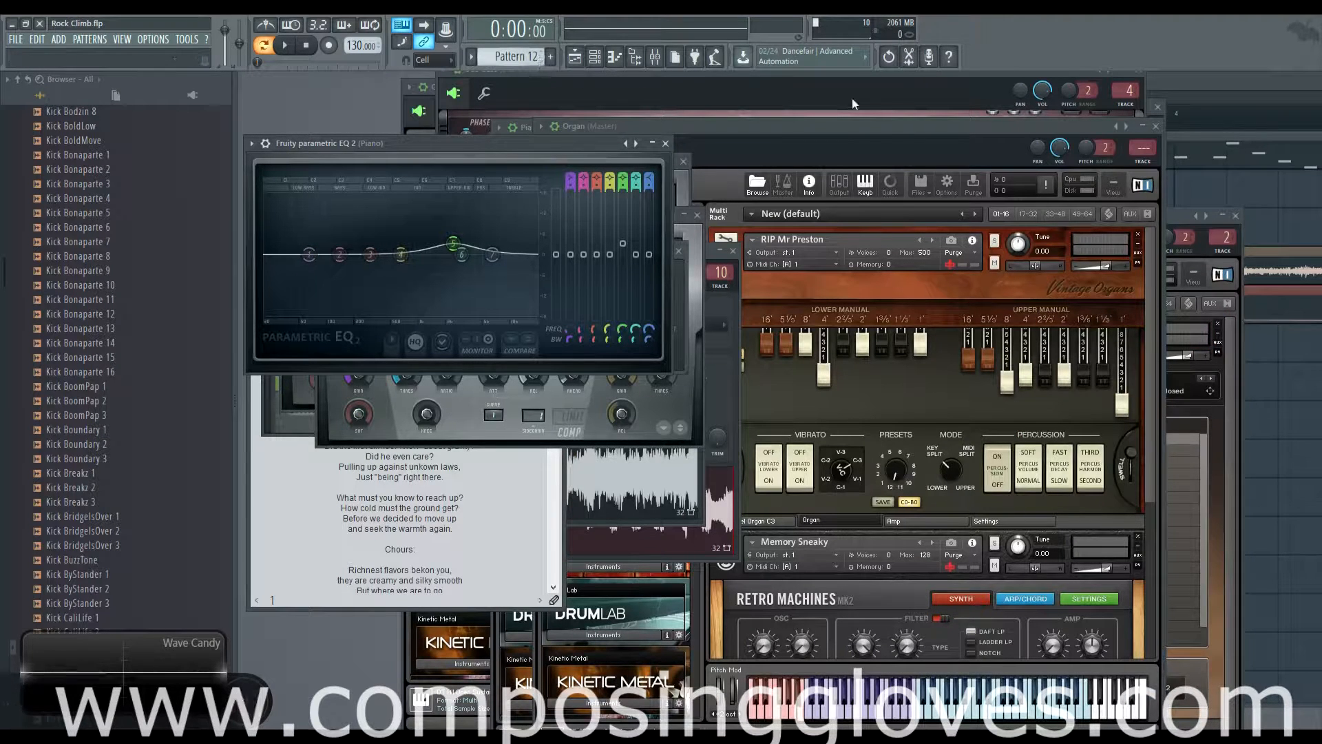
Step: Bring the playlist to the front and open the Pattern 10 clip on Track 4 in the Piano roll
left_click(1192, 100)
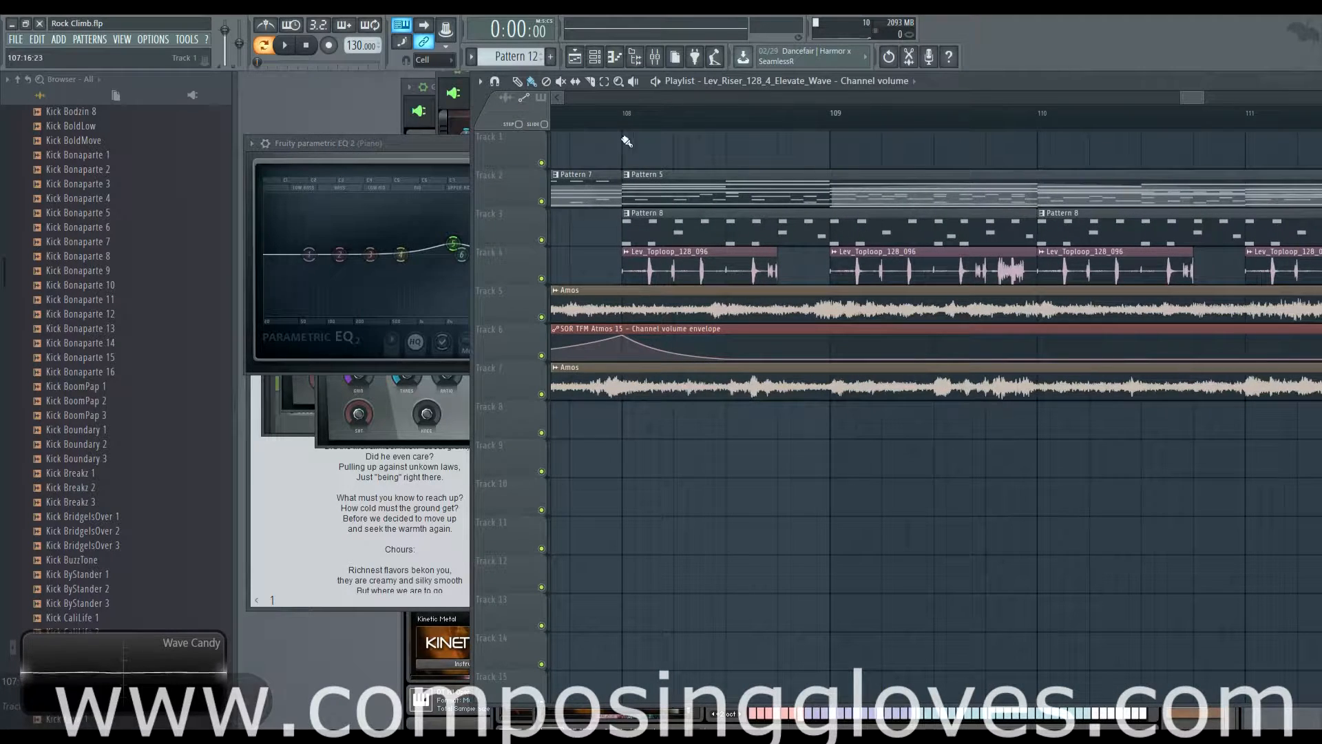
left_click(594, 58)
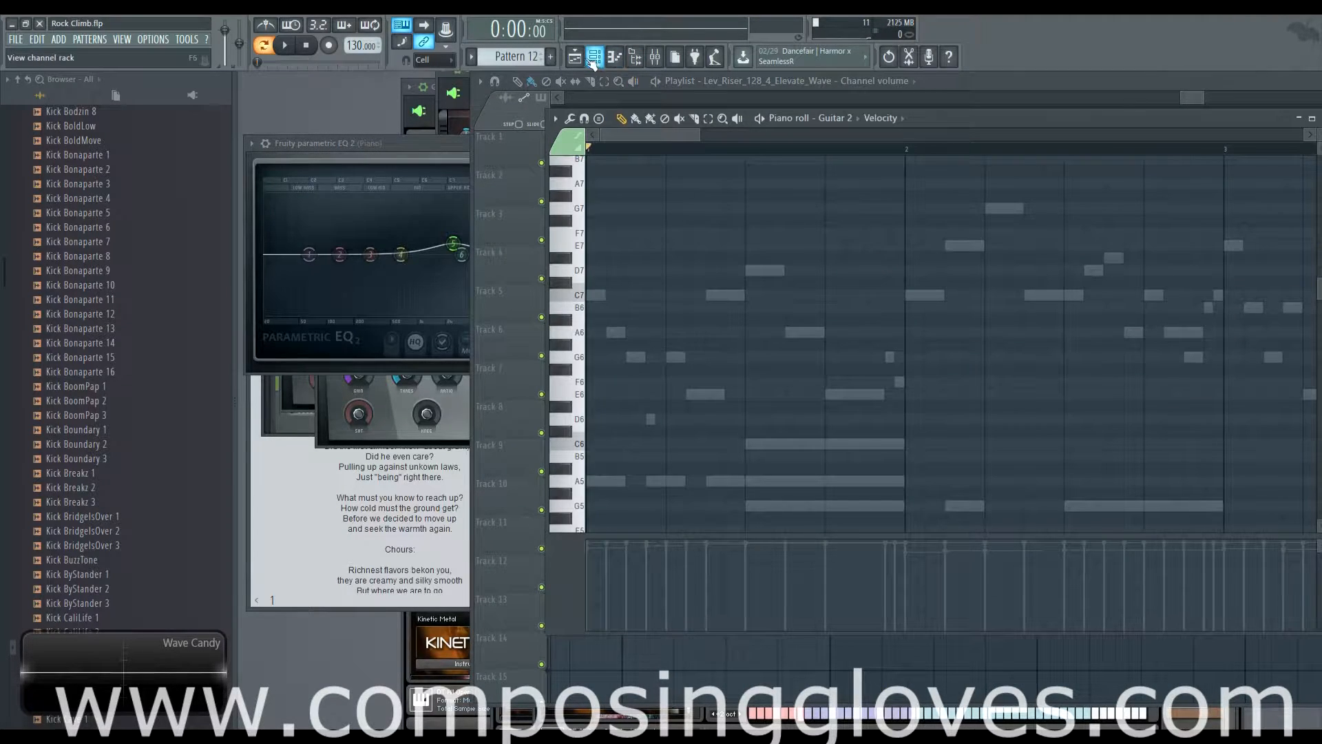
left_click(592, 59)
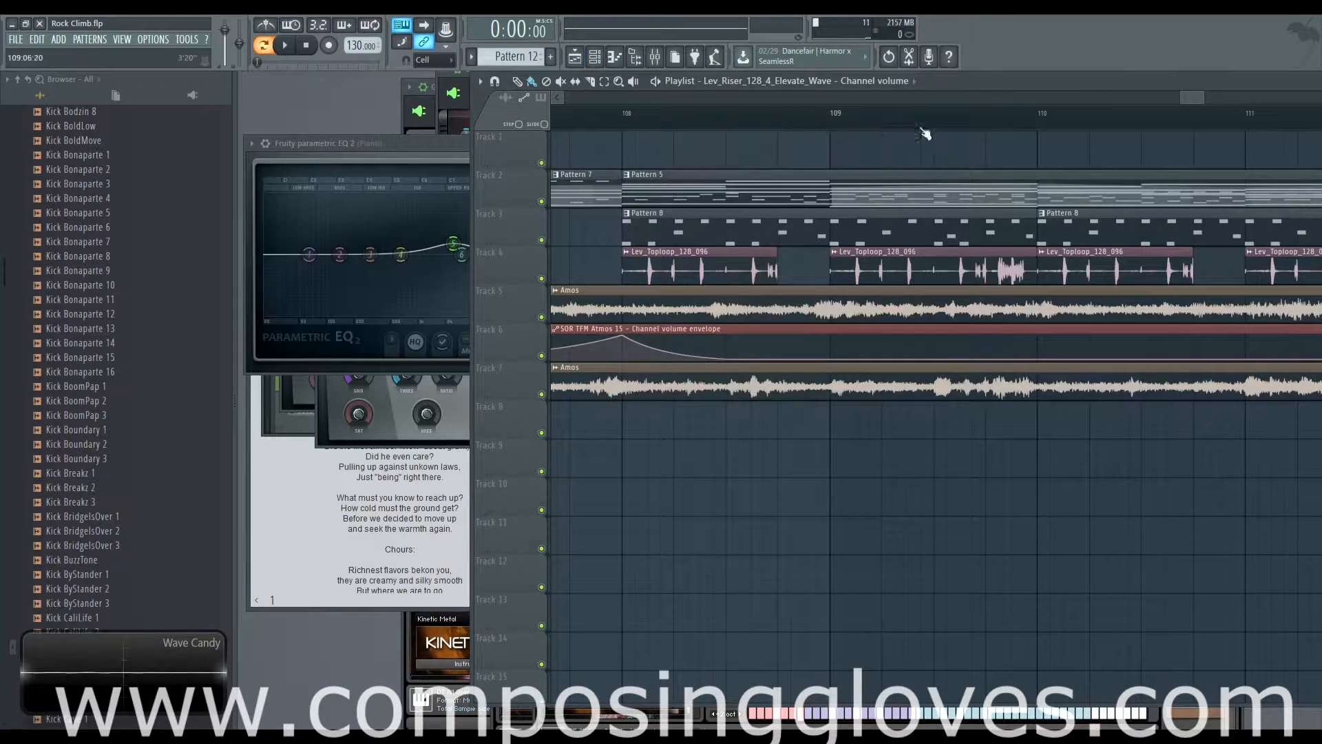
scroll(1022, 132, "down", 9)
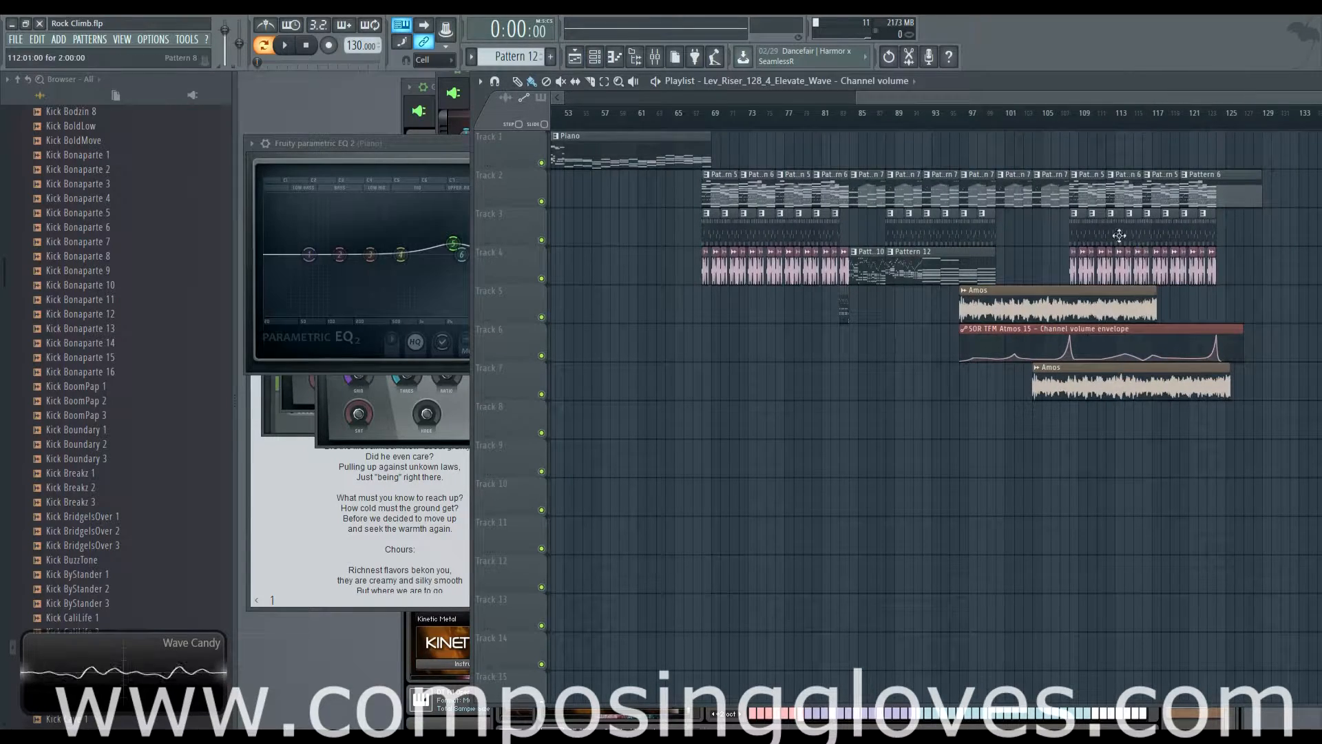
double_click(851, 272)
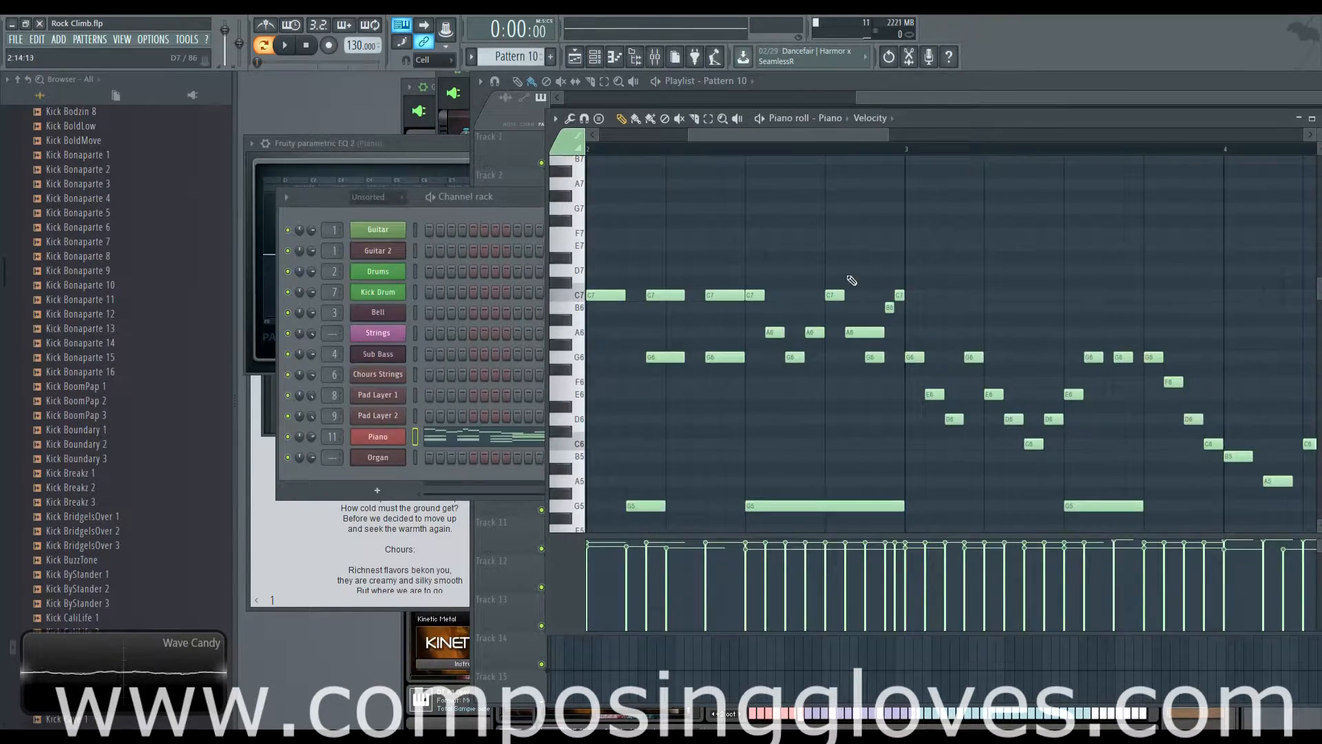
Step: Examine the melody notes and chords across the four bars of the piano part in Pattern 10
scroll(825, 200, "down", 4)
scroll(767, 271, "down", 5)
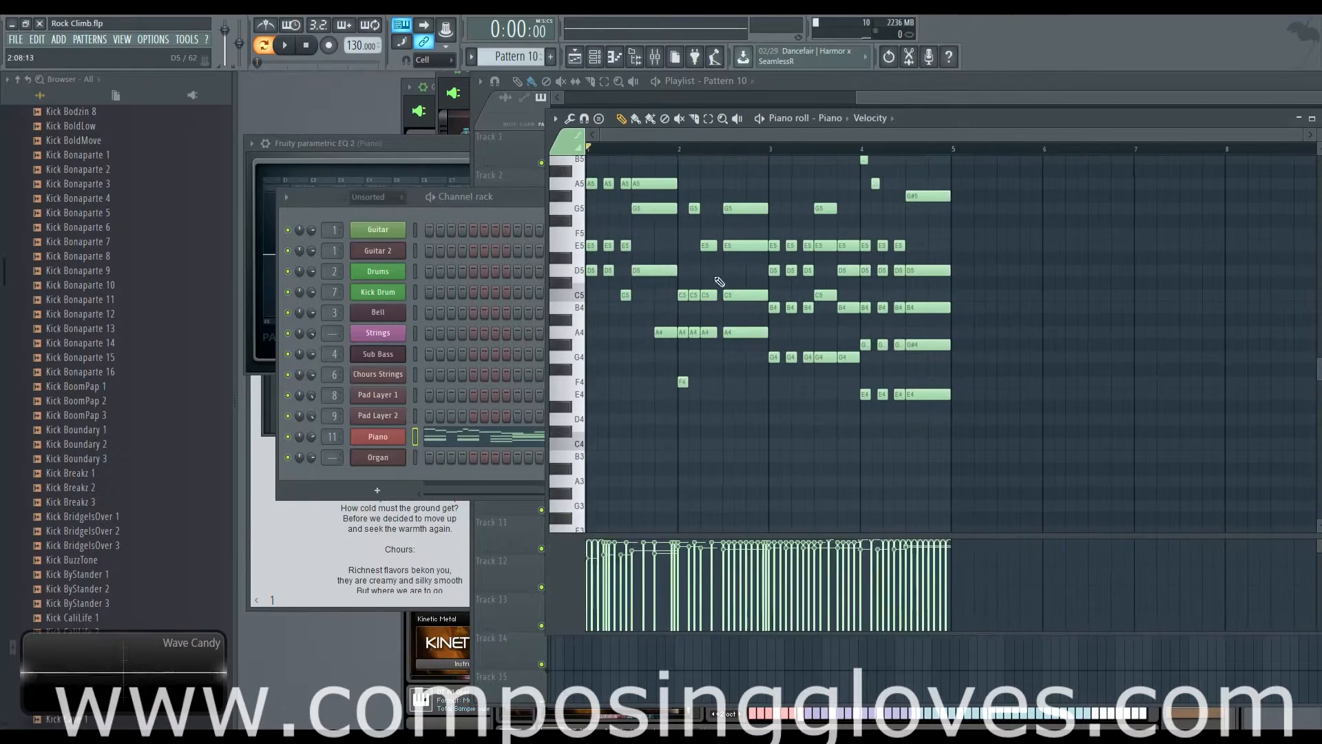
scroll(780, 307, "up", 4)
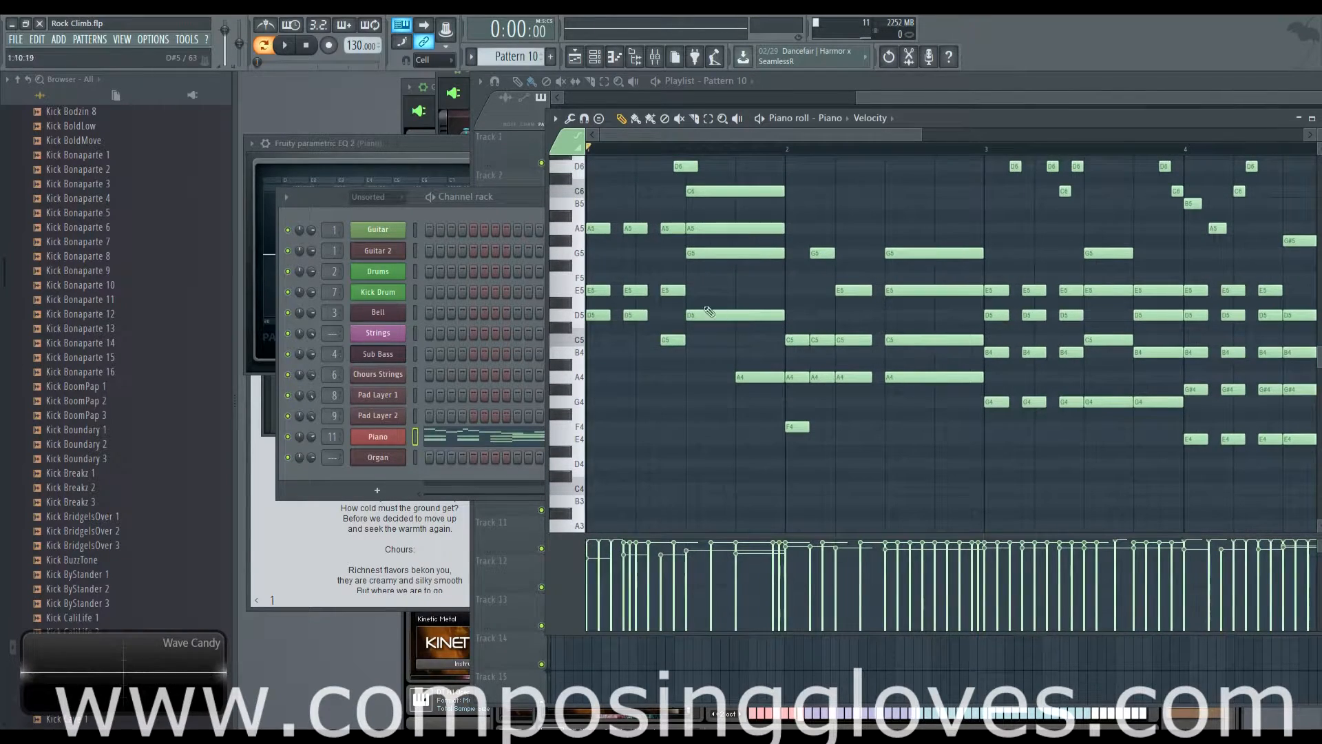
scroll(634, 258, "up", 4)
scroll(648, 367, "up", 3)
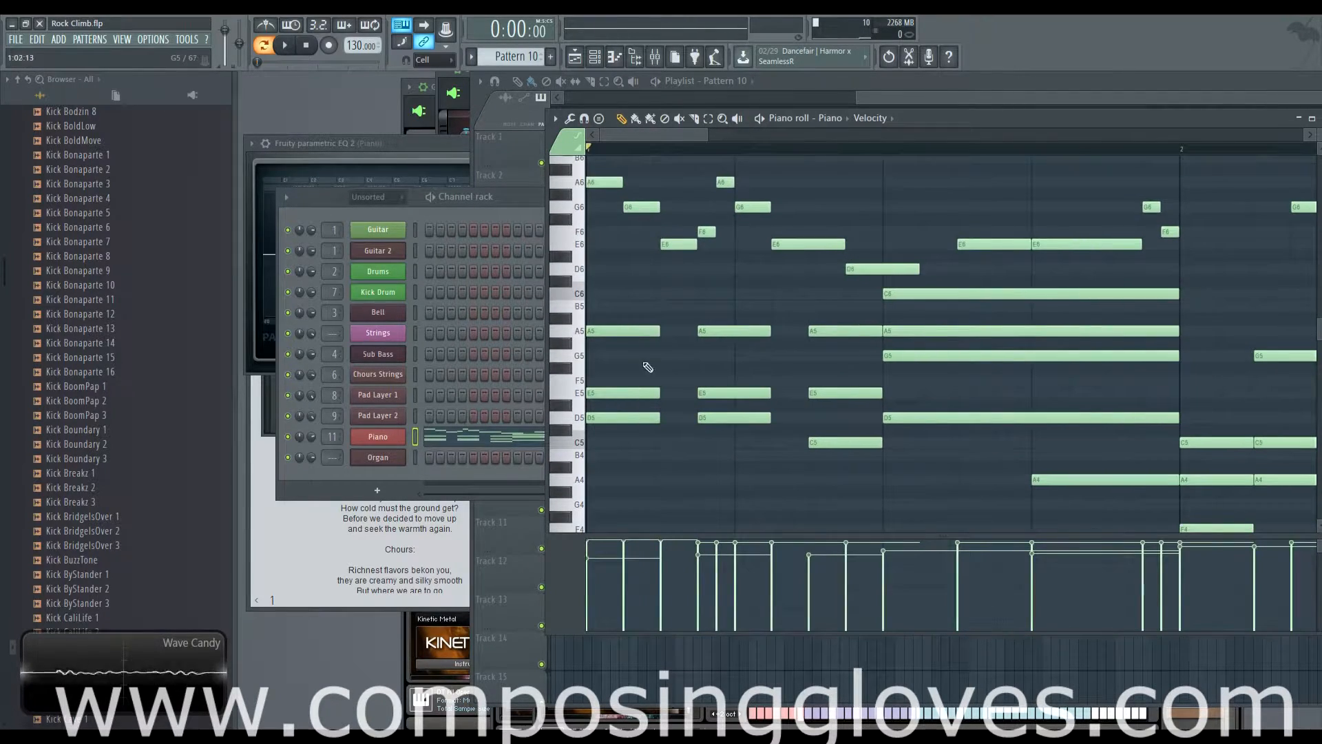
scroll(1007, 315, "down", 2)
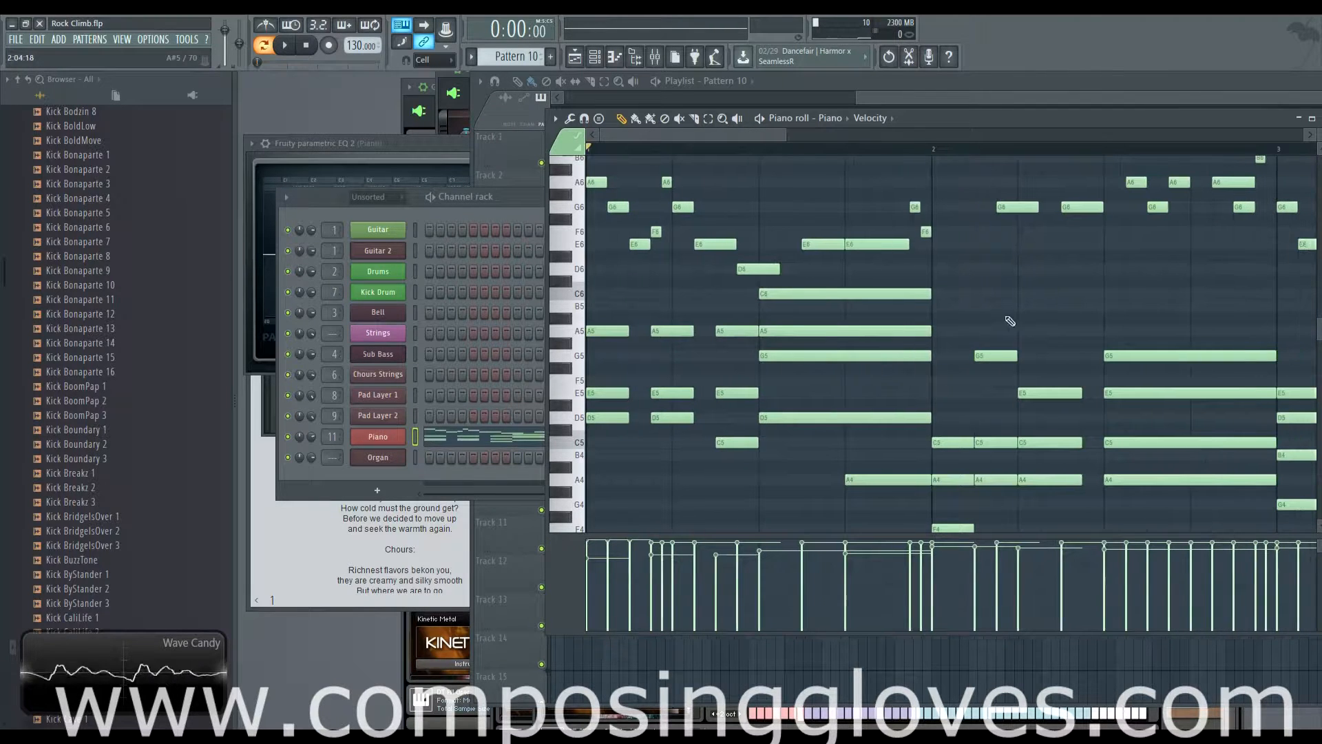
left_click_drag(1045, 386, 759, 287)
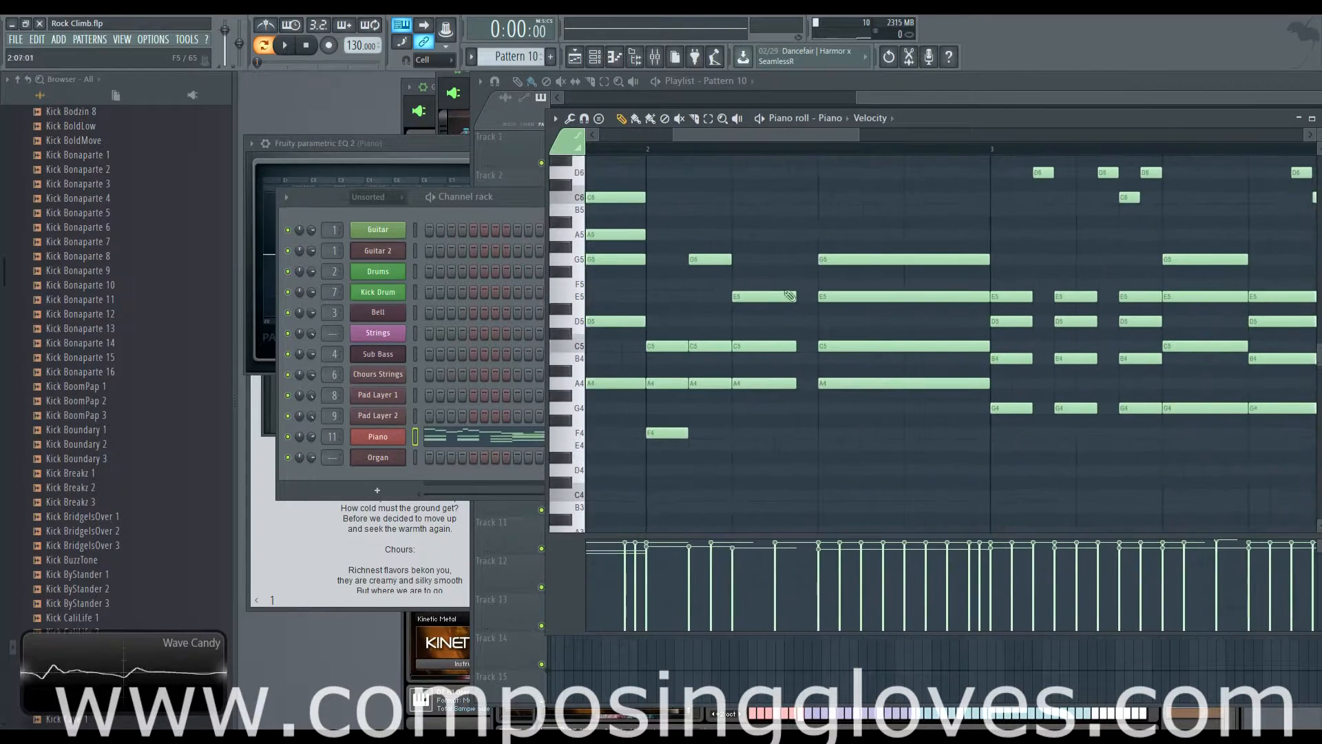
left_click_drag(919, 336, 778, 286)
left_click_drag(908, 330, 737, 378)
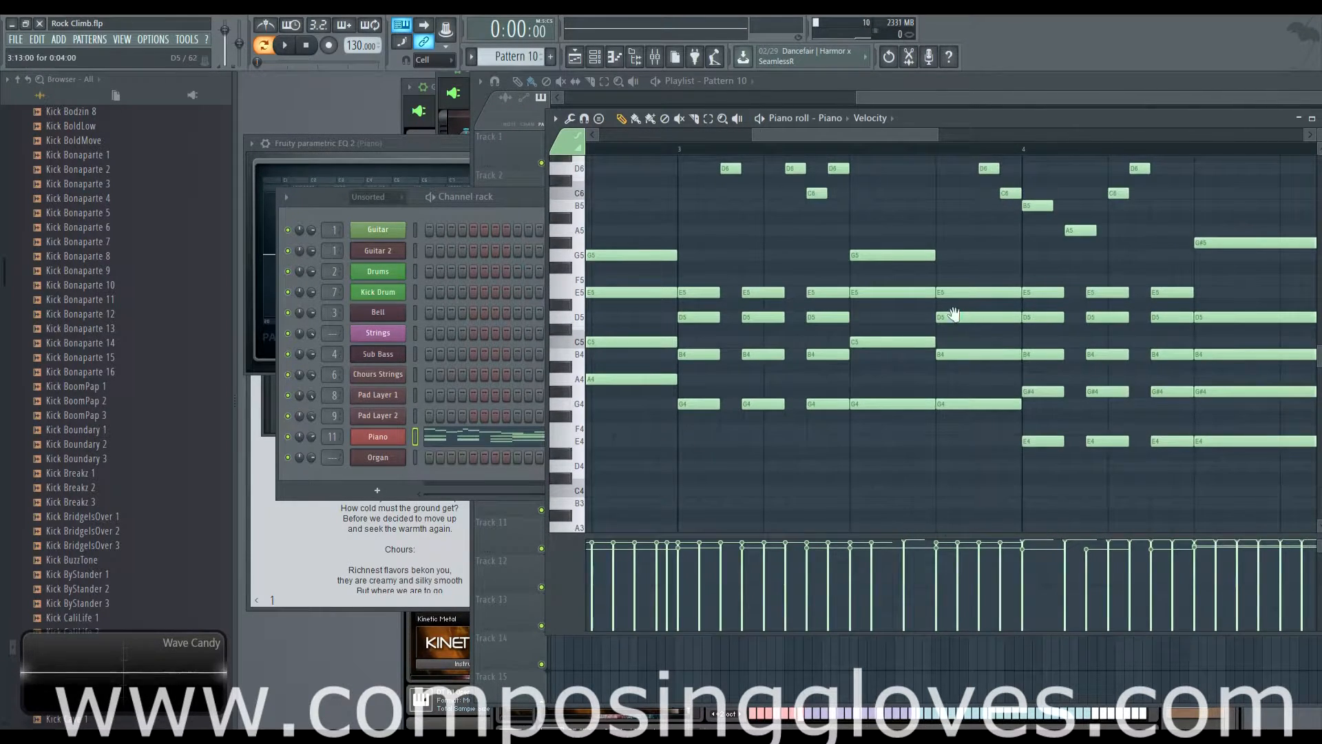
left_click_drag(952, 313, 691, 294)
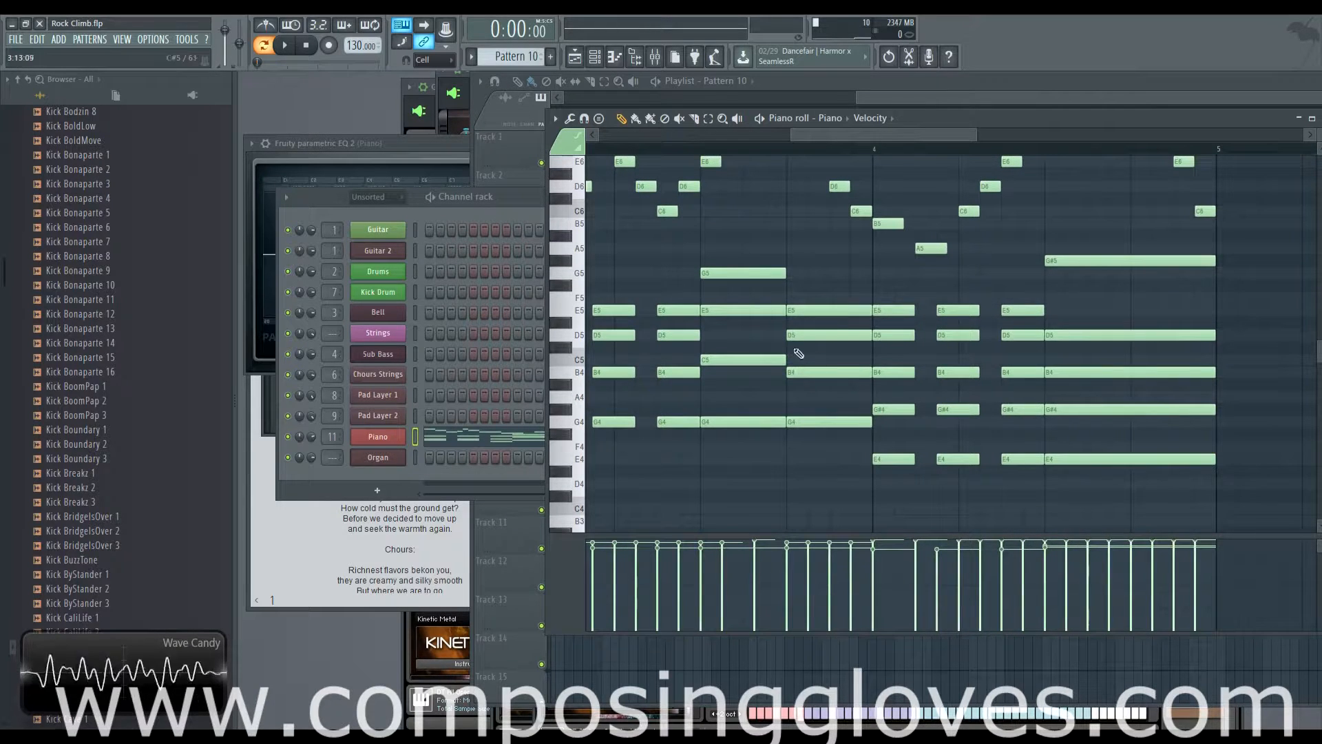
left_click_drag(756, 329, 1103, 437)
left_click_drag(738, 377, 906, 486)
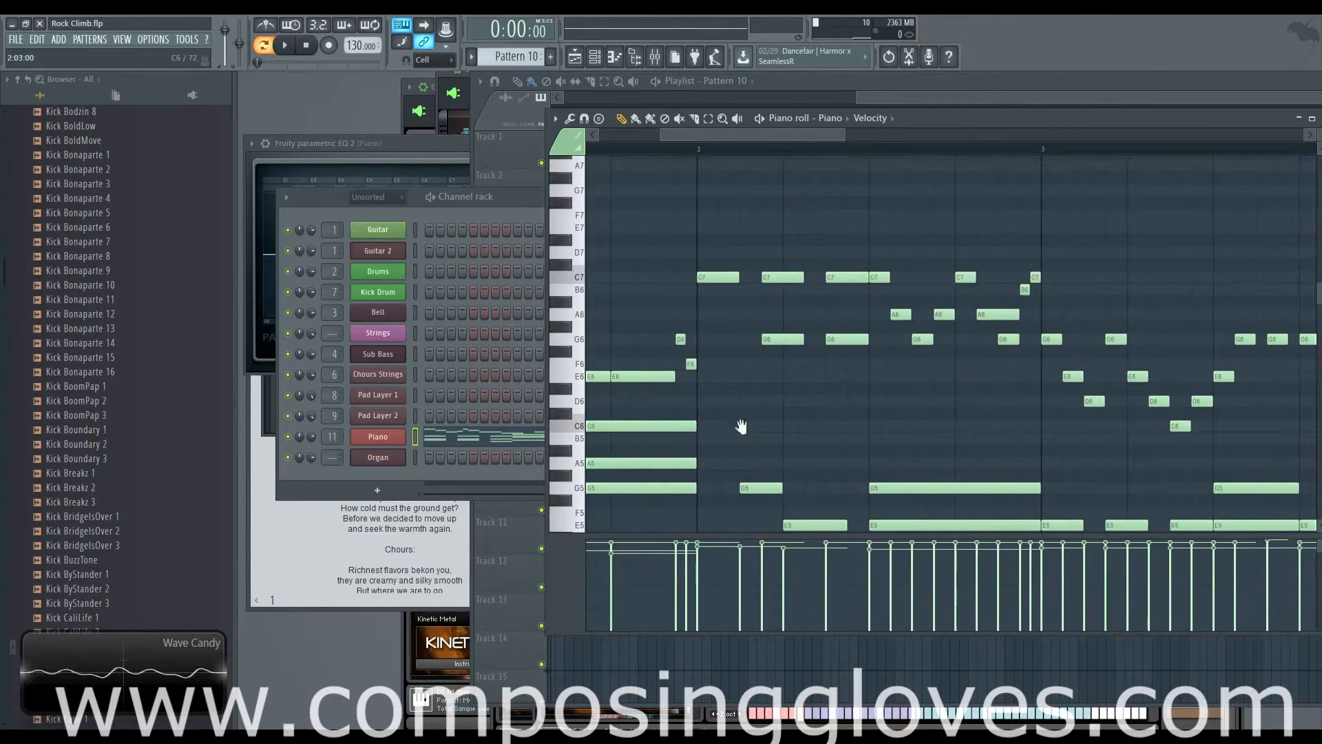
mouse_move(741, 427)
left_mouse_down()
mouse_move(972, 468)
mouse_move(974, 435)
left_mouse_up()
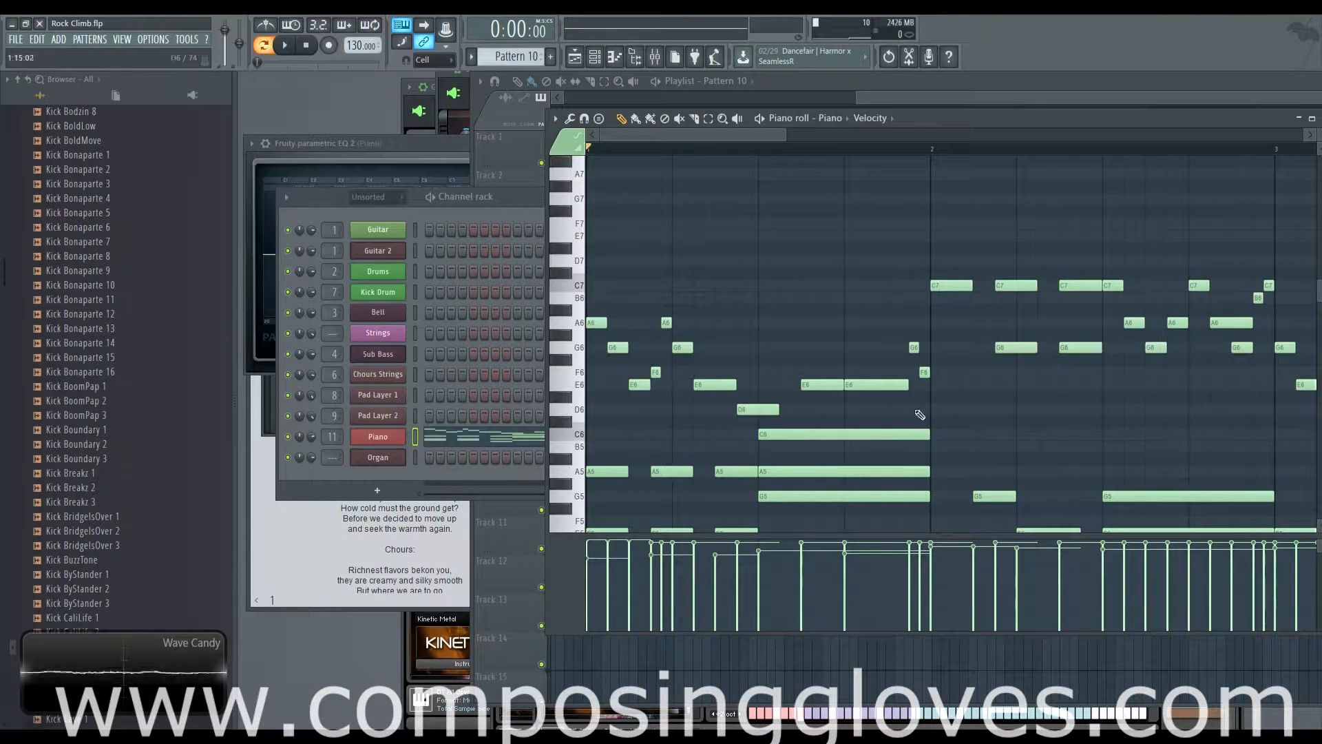
Step: Select the two half-step notes F6 and A6 at step 4 of the first bar to point out their length
left_click_drag(791, 425, 868, 413)
scroll(645, 398, "up", 3)
left_click_drag(654, 394, 787, 408)
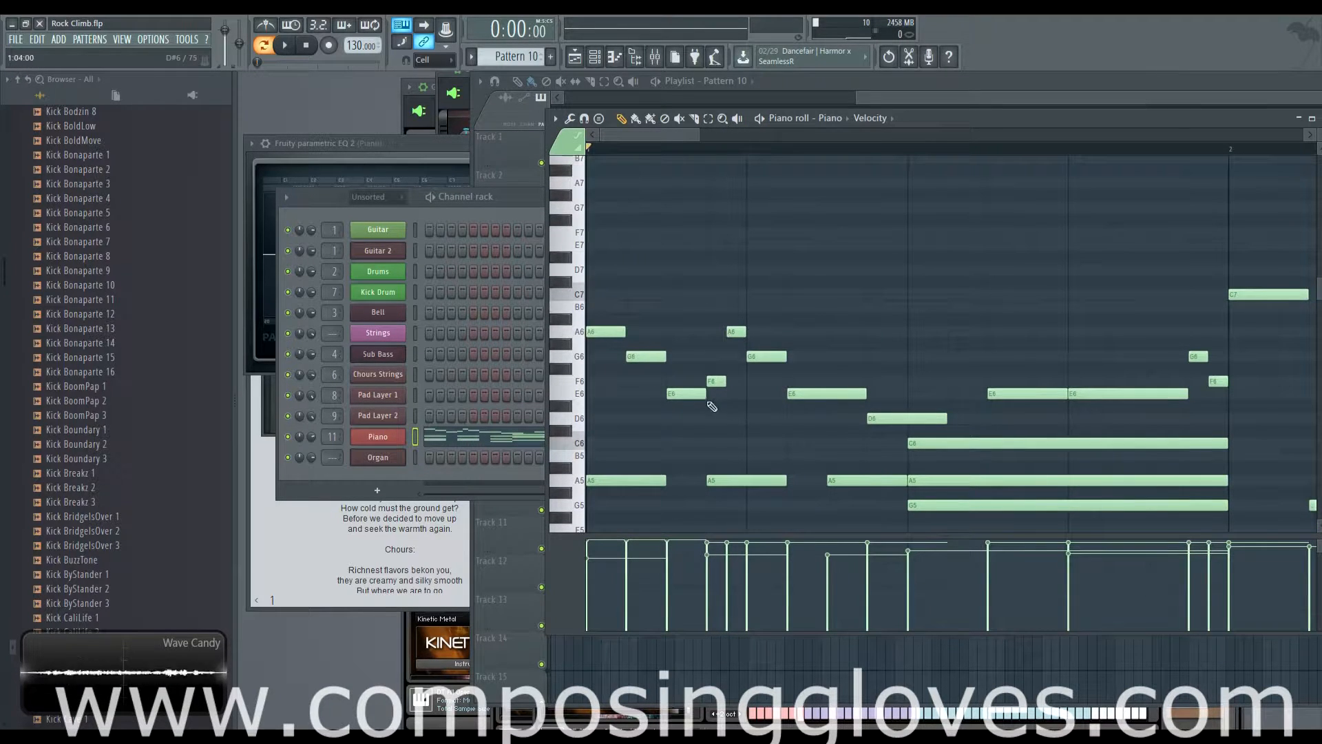
left_click_drag(718, 301, 758, 408)
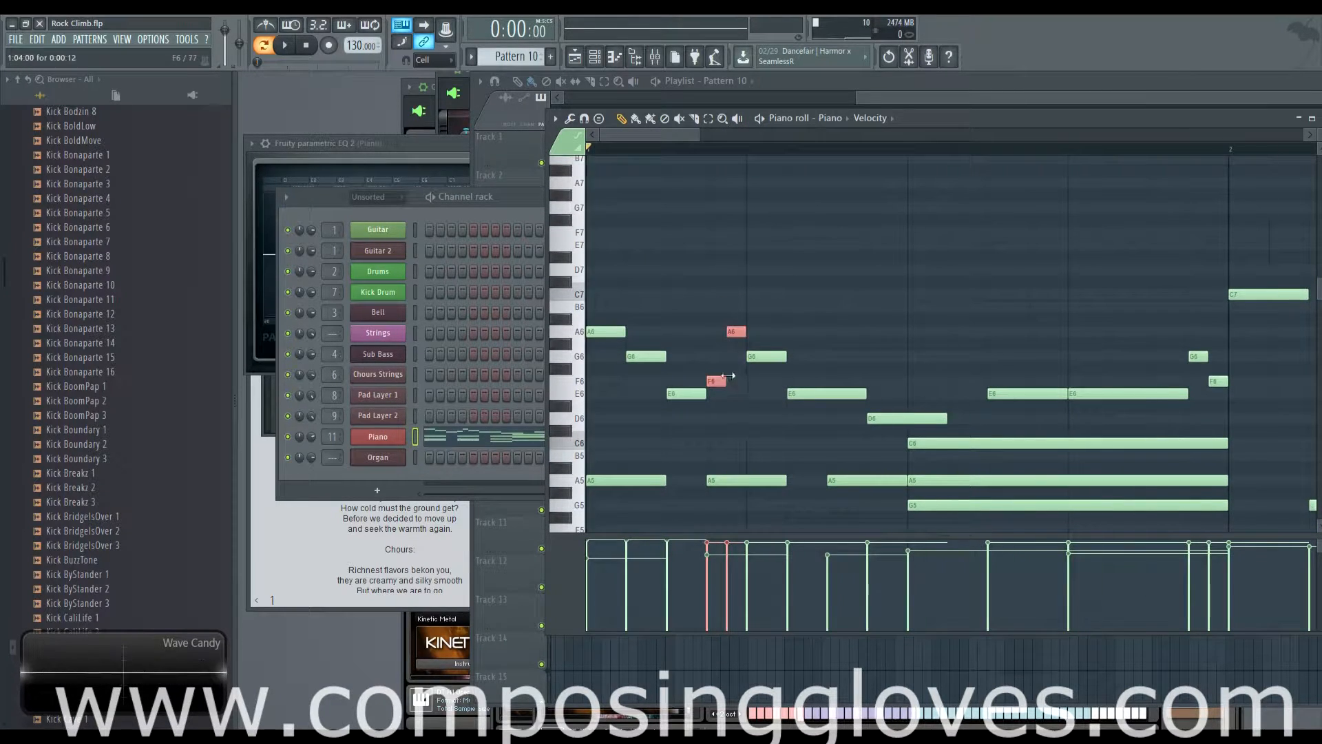
scroll(758, 407, "up", 2)
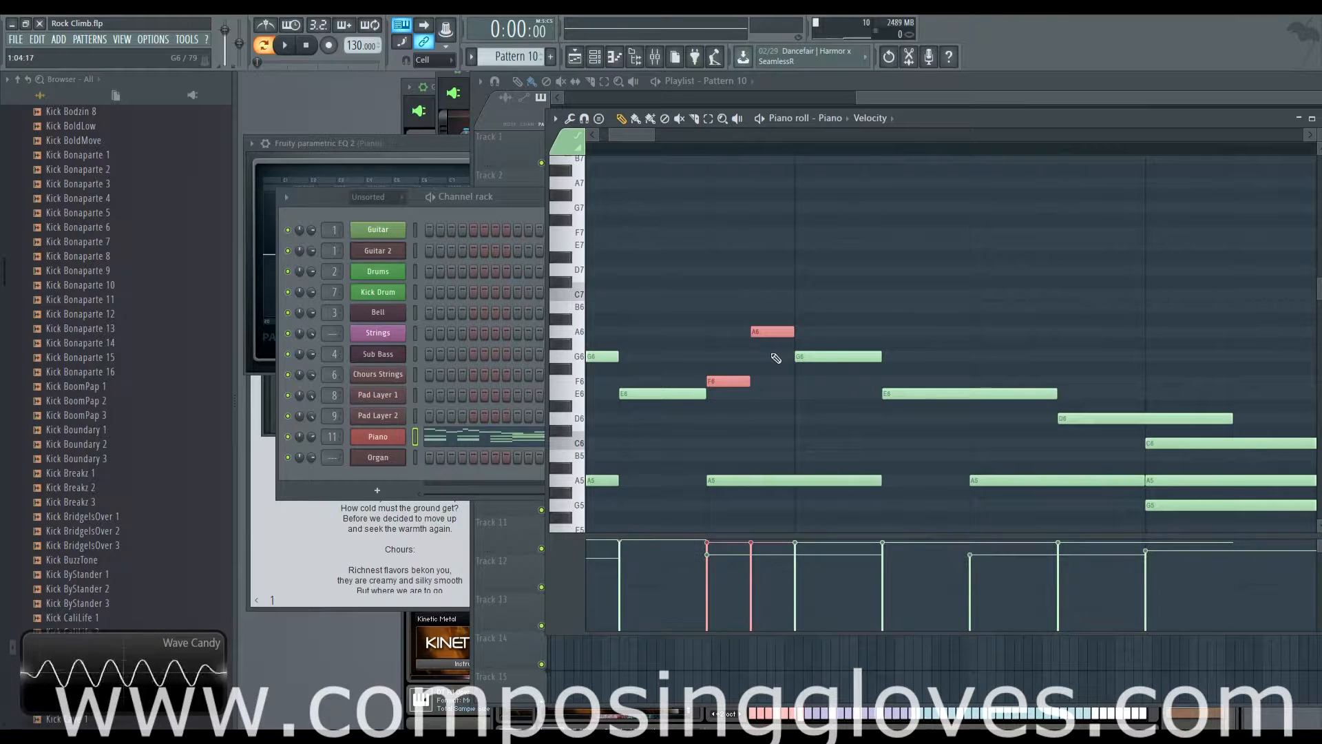
scroll(776, 357, "down", 4)
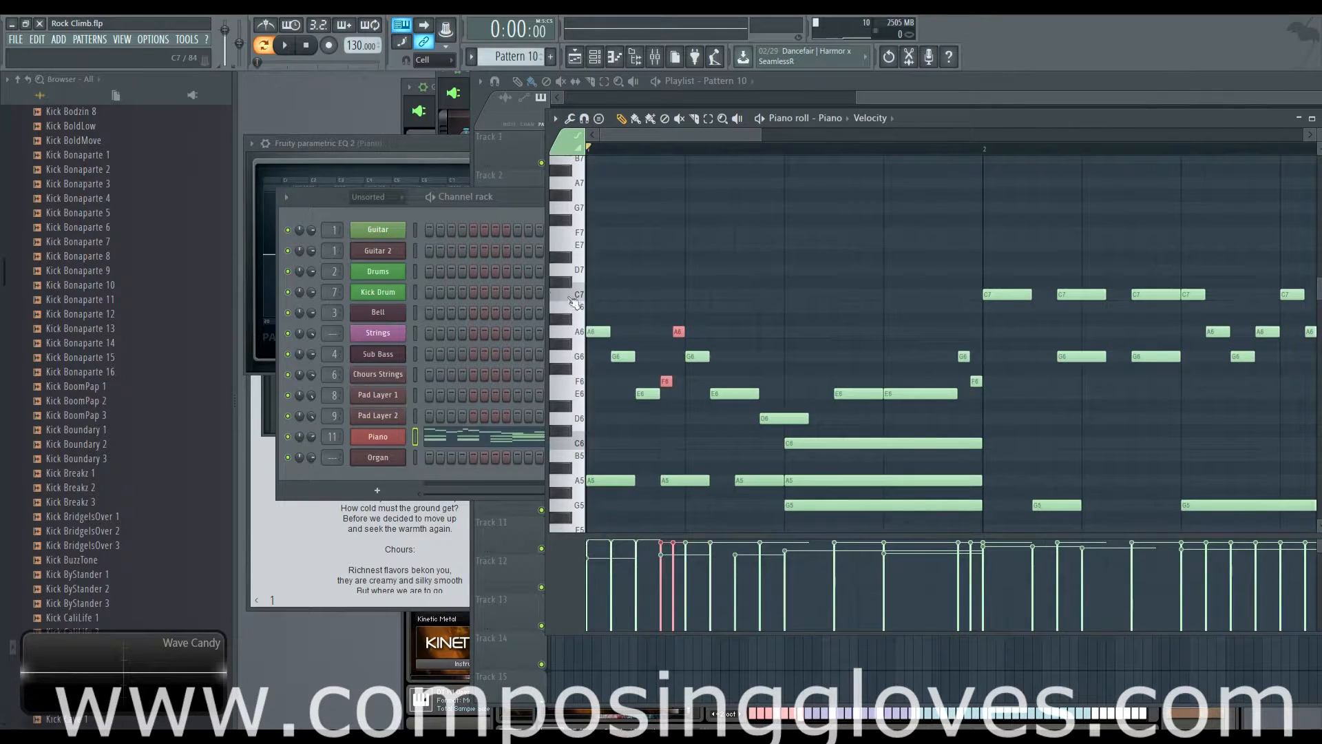
Step: Select the three neighbouring G6 melody notes in the third bar
left_click_drag(792, 353, 680, 274)
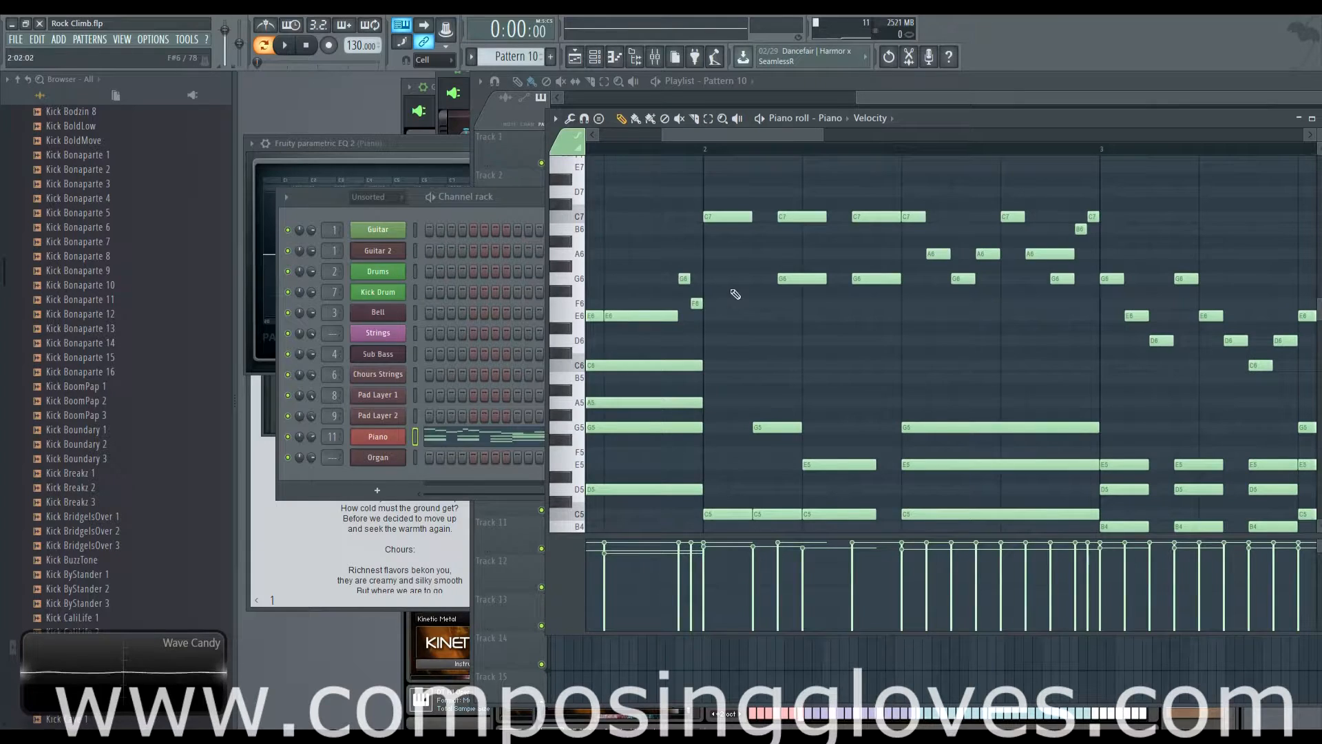
left_click_drag(1294, 323, 691, 272)
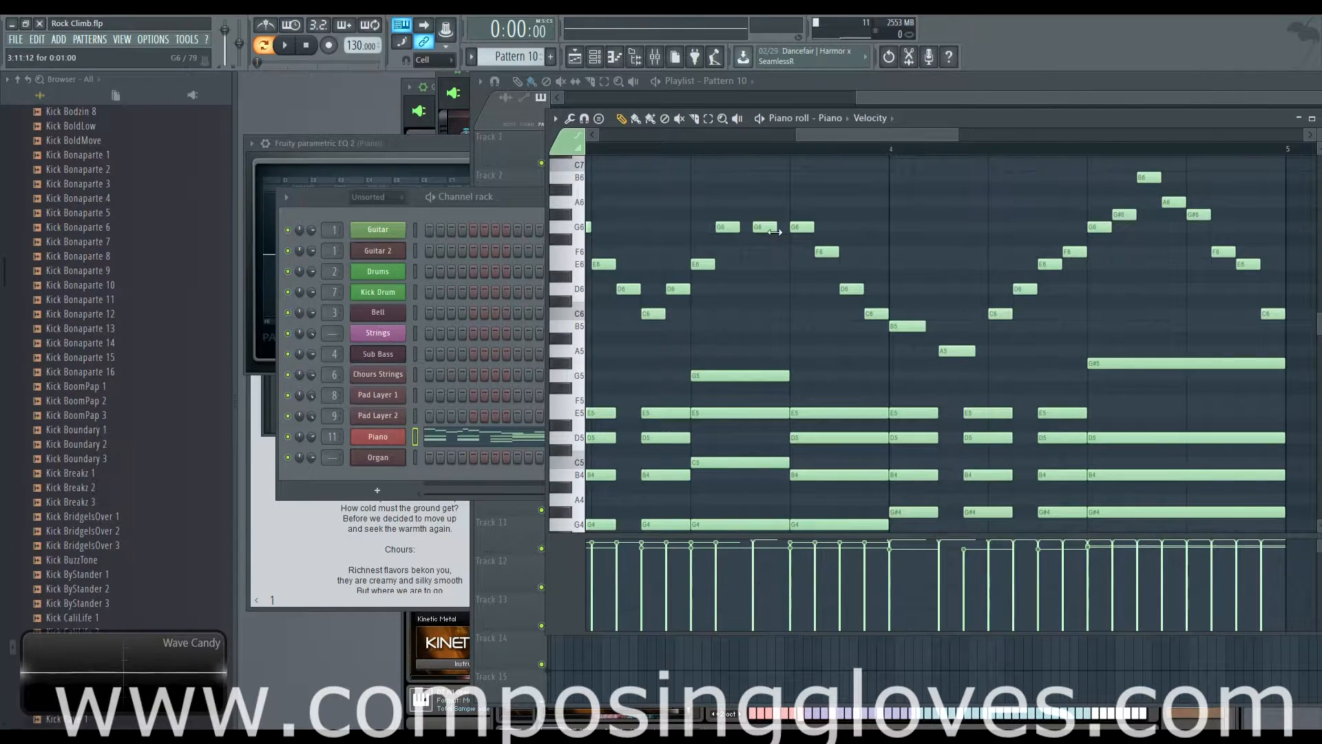
scroll(718, 229, "up", 4)
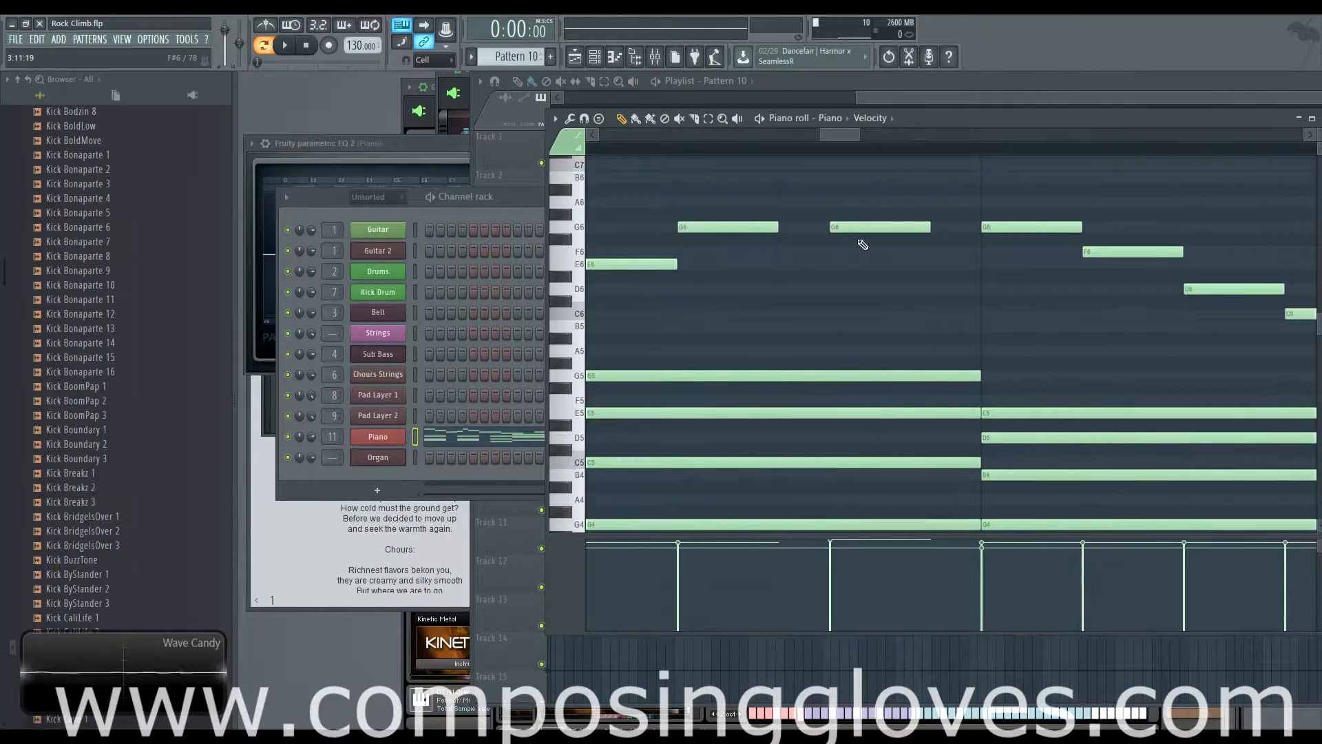
left_click_drag(717, 207, 1092, 246)
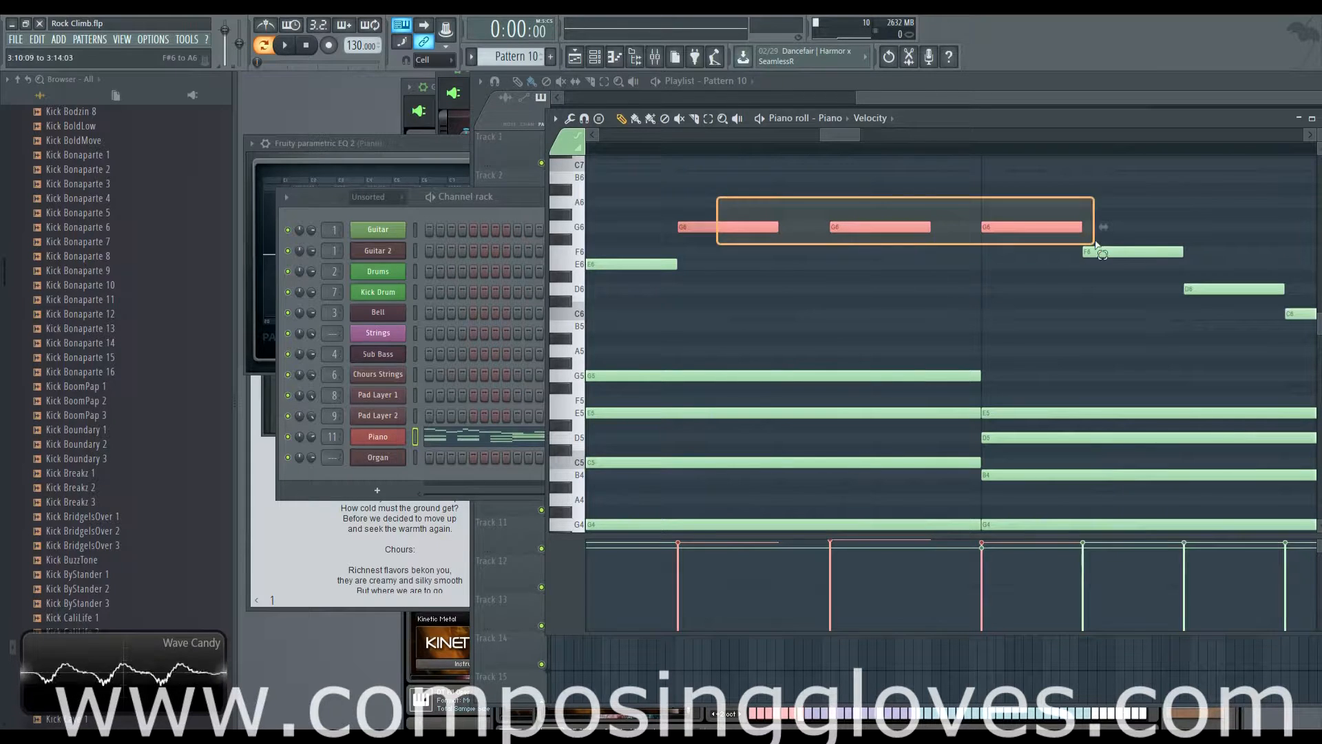
Step: Select the short chord at step 4 of the fourth bar, from E4 up to E5
scroll(853, 237, "down", 4)
scroll(853, 238, "down", 3)
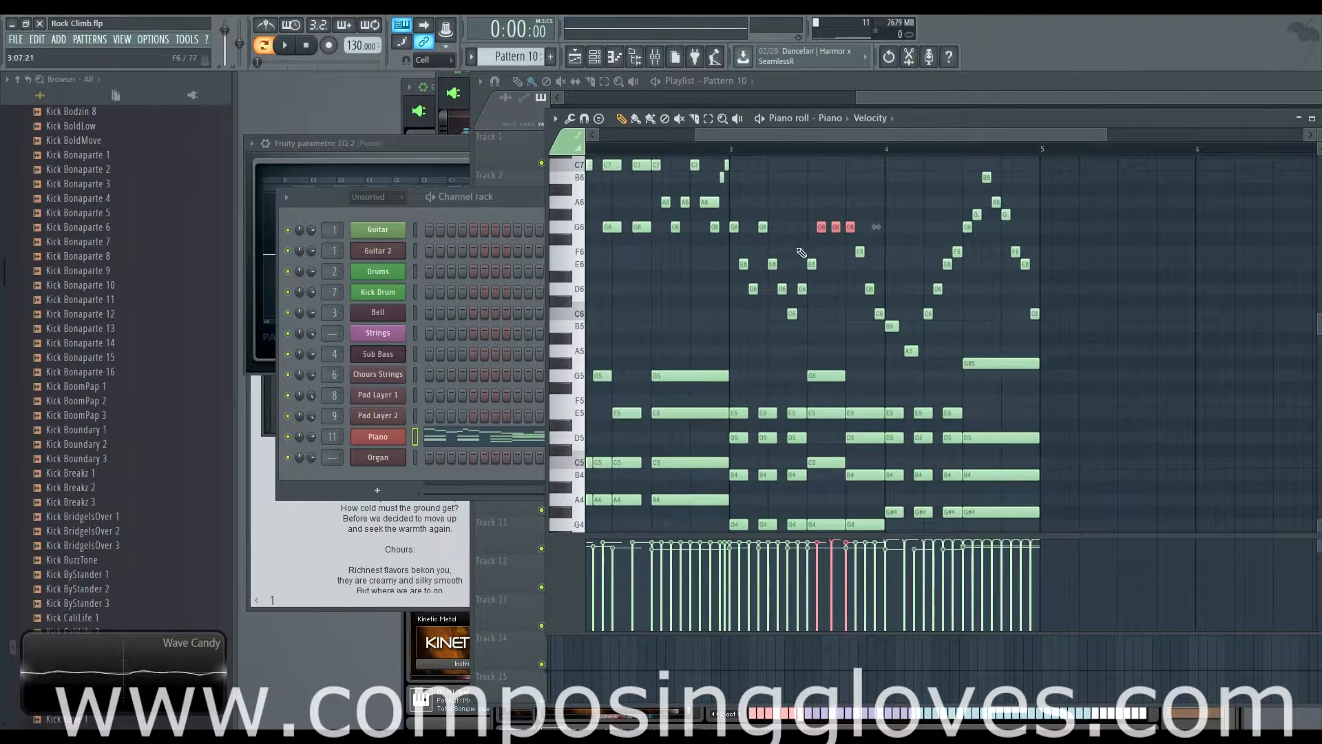
scroll(827, 306, "down", 5)
scroll(895, 241, "up", 2)
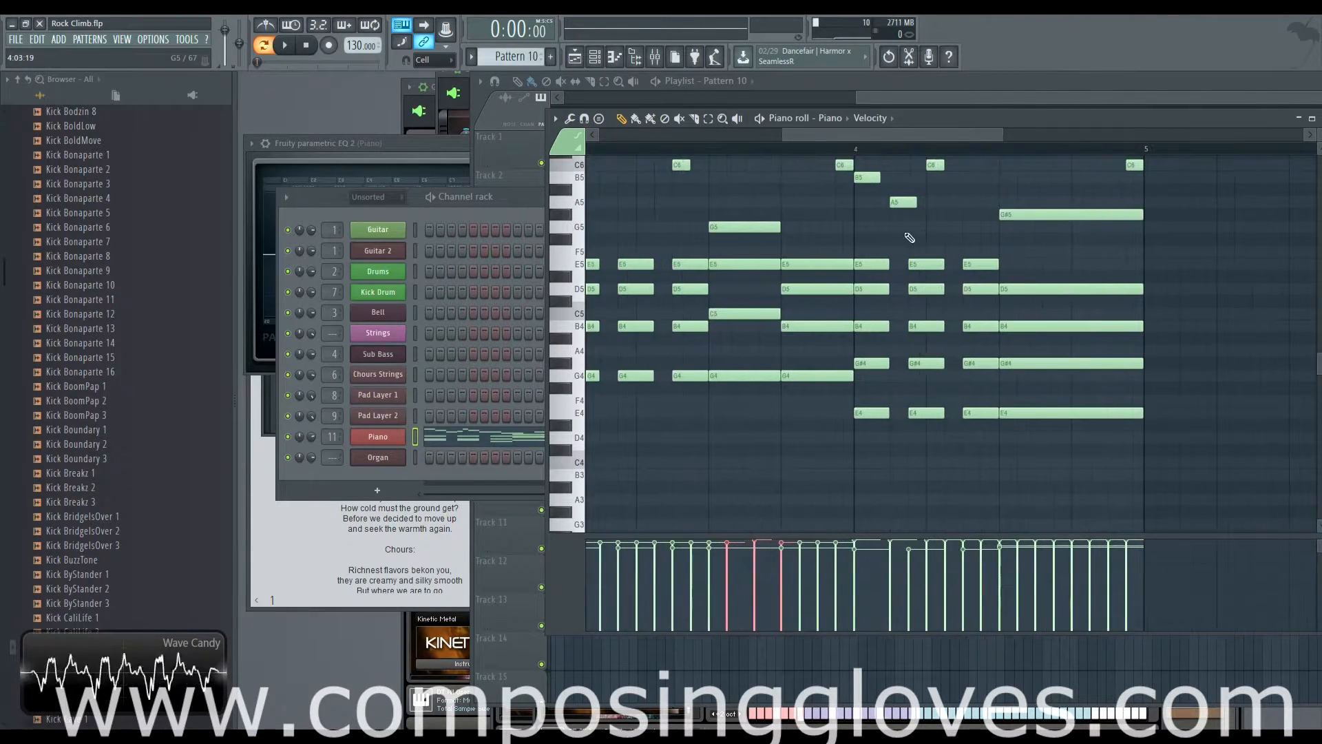
left_click_drag(905, 224, 942, 430)
left_click_drag(682, 321, 1290, 410)
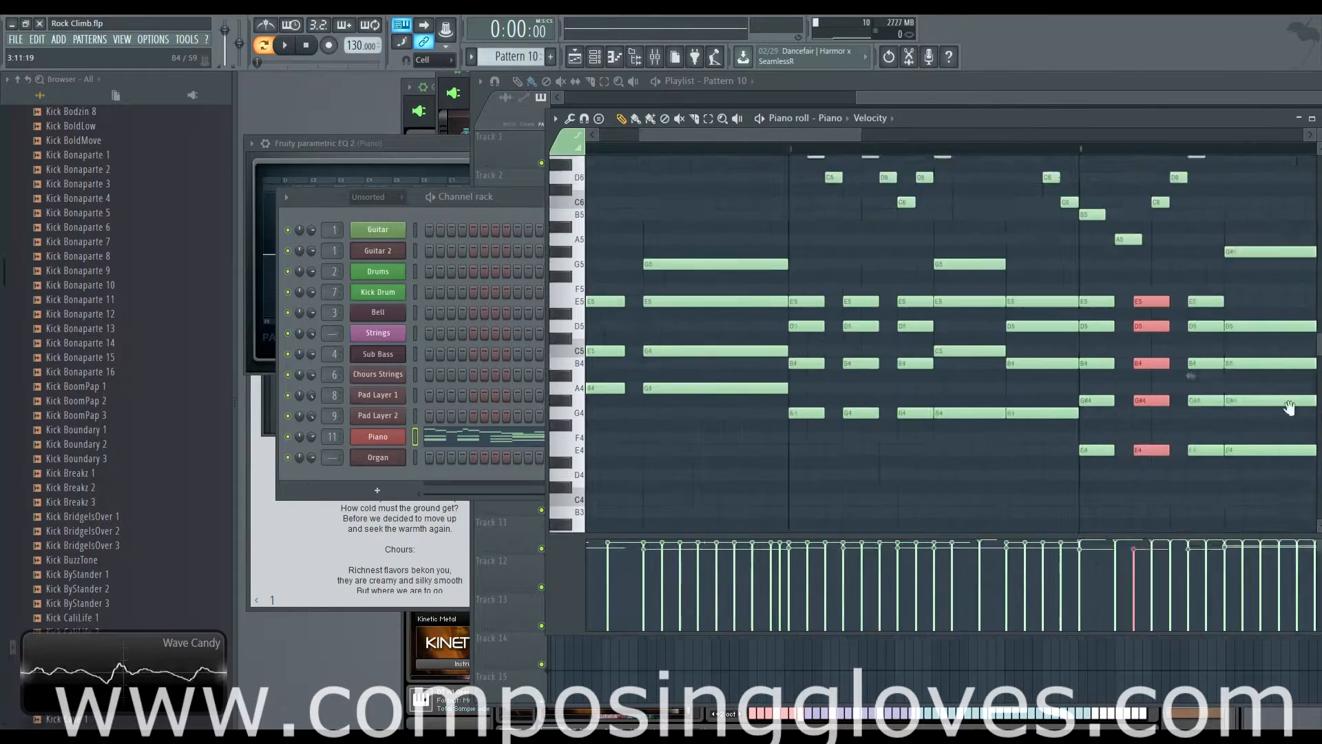
Step: Reselect the three neighbouring G6 notes in the third bar and play Pattern 10 from the start
scroll(776, 336, "down", 1)
scroll(776, 336, "down", 3)
scroll(964, 336, "up", 2)
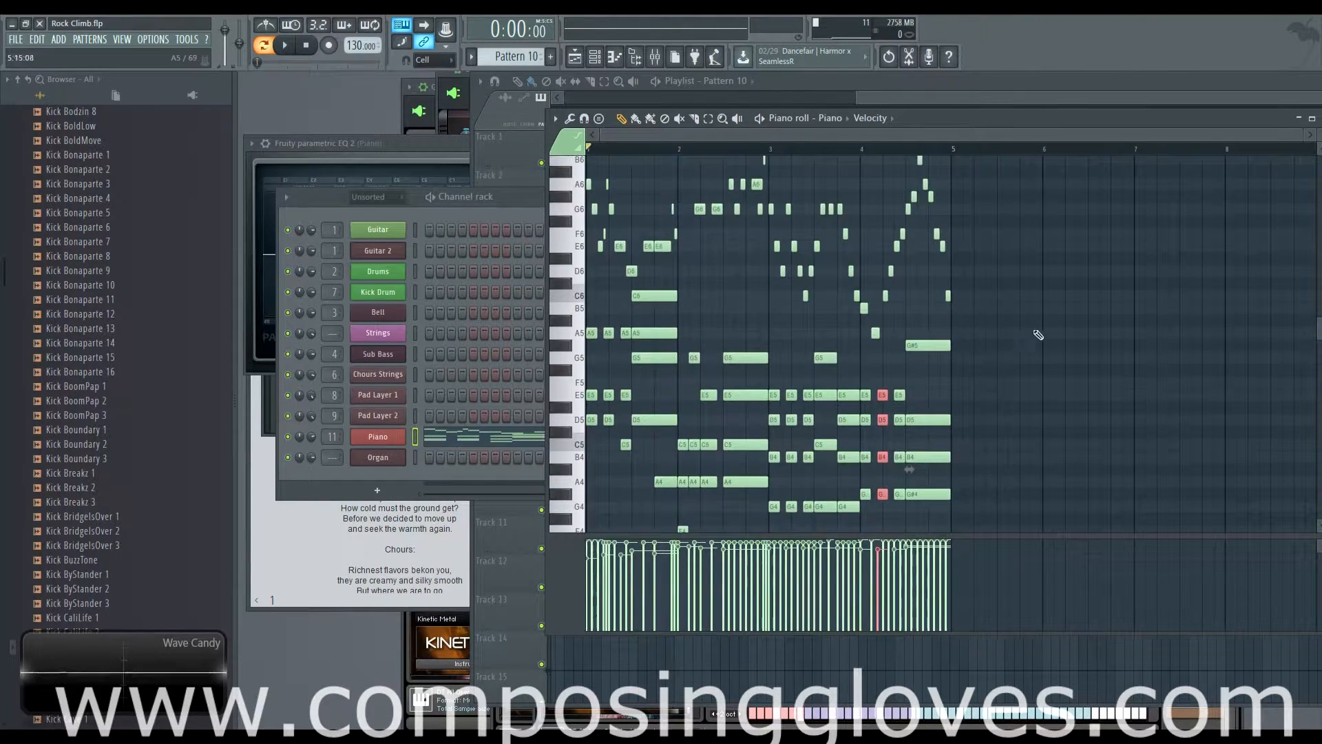
scroll(740, 281, "up", 1)
left_click_drag(795, 234, 847, 256)
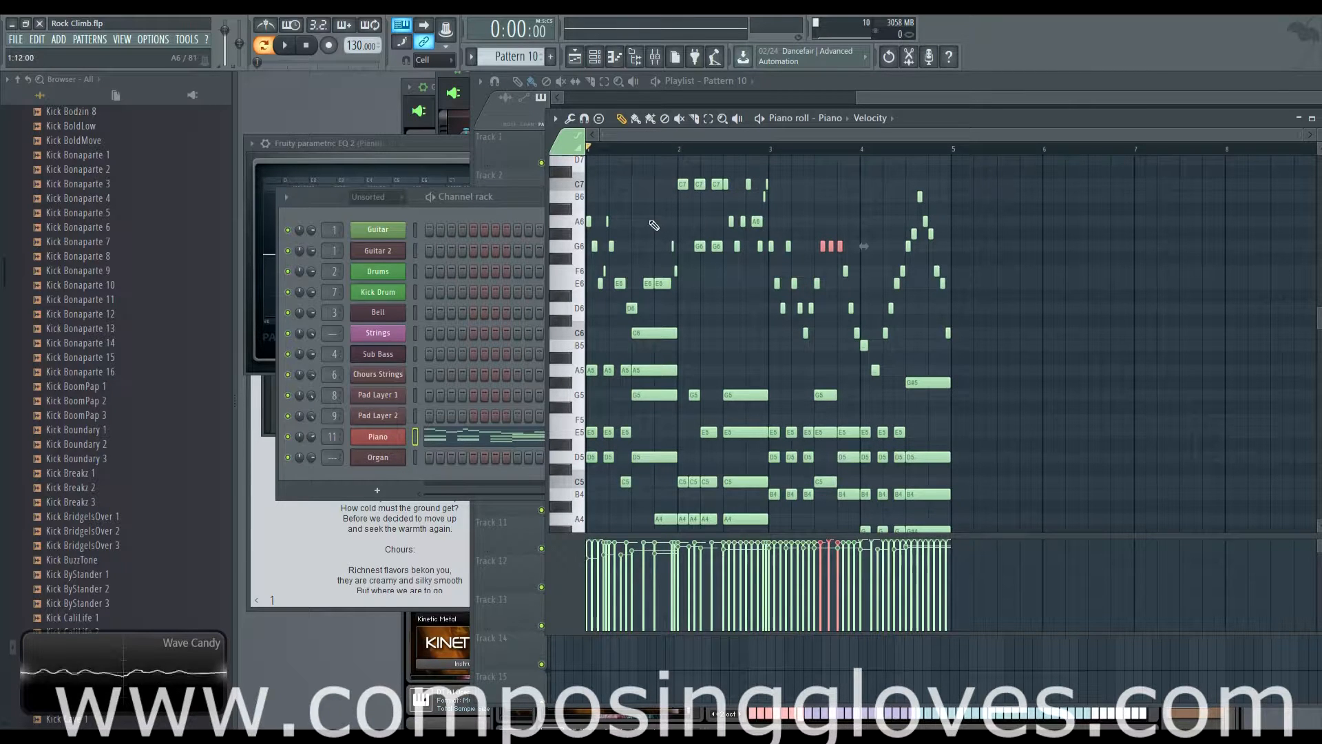
key("space")
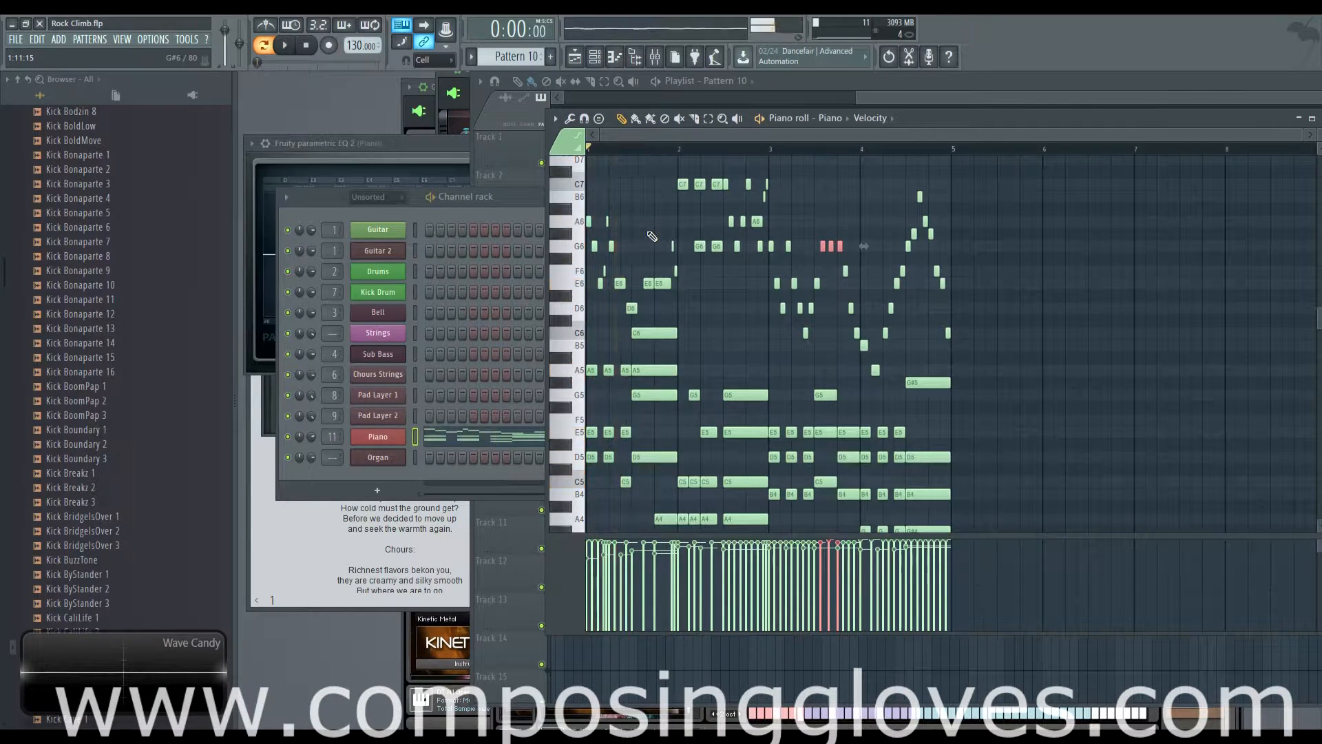
key("space")
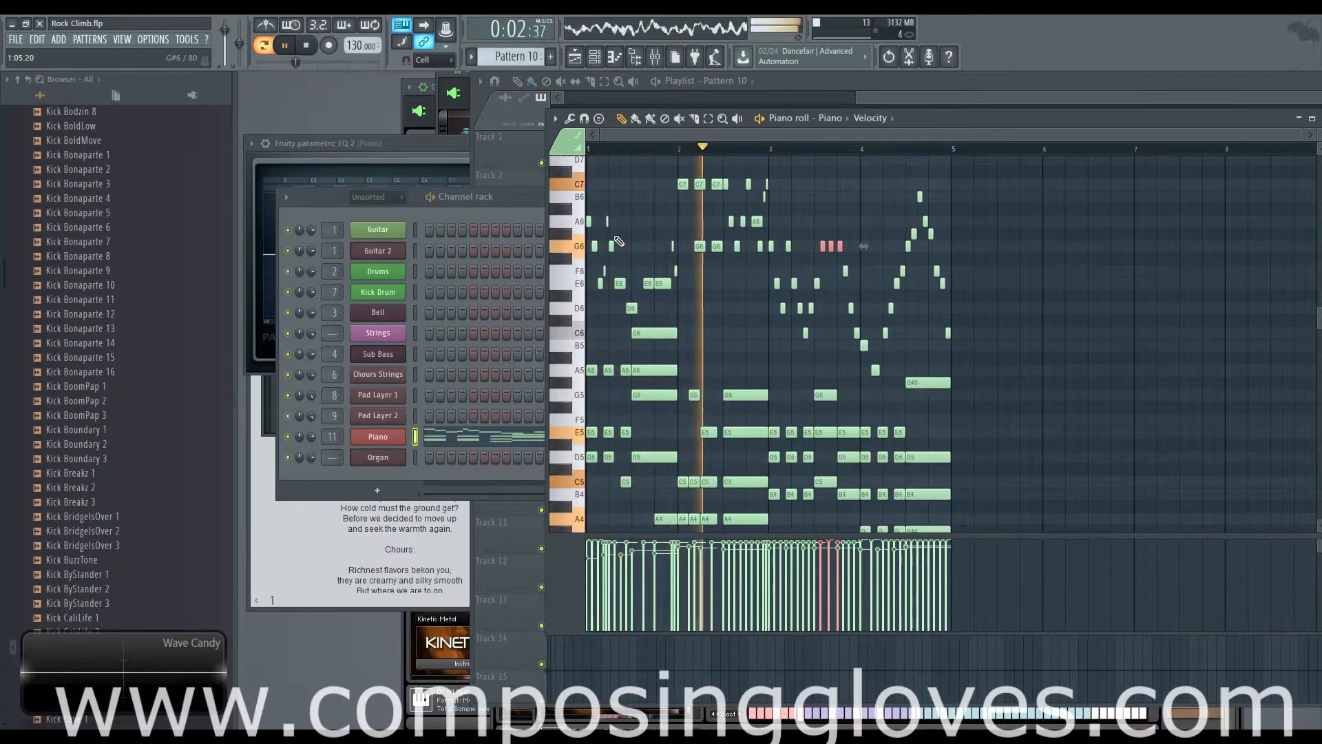
Step: Stop playback, replay Pattern 10 from the start into the fourth bar, and stop it again
key("space")
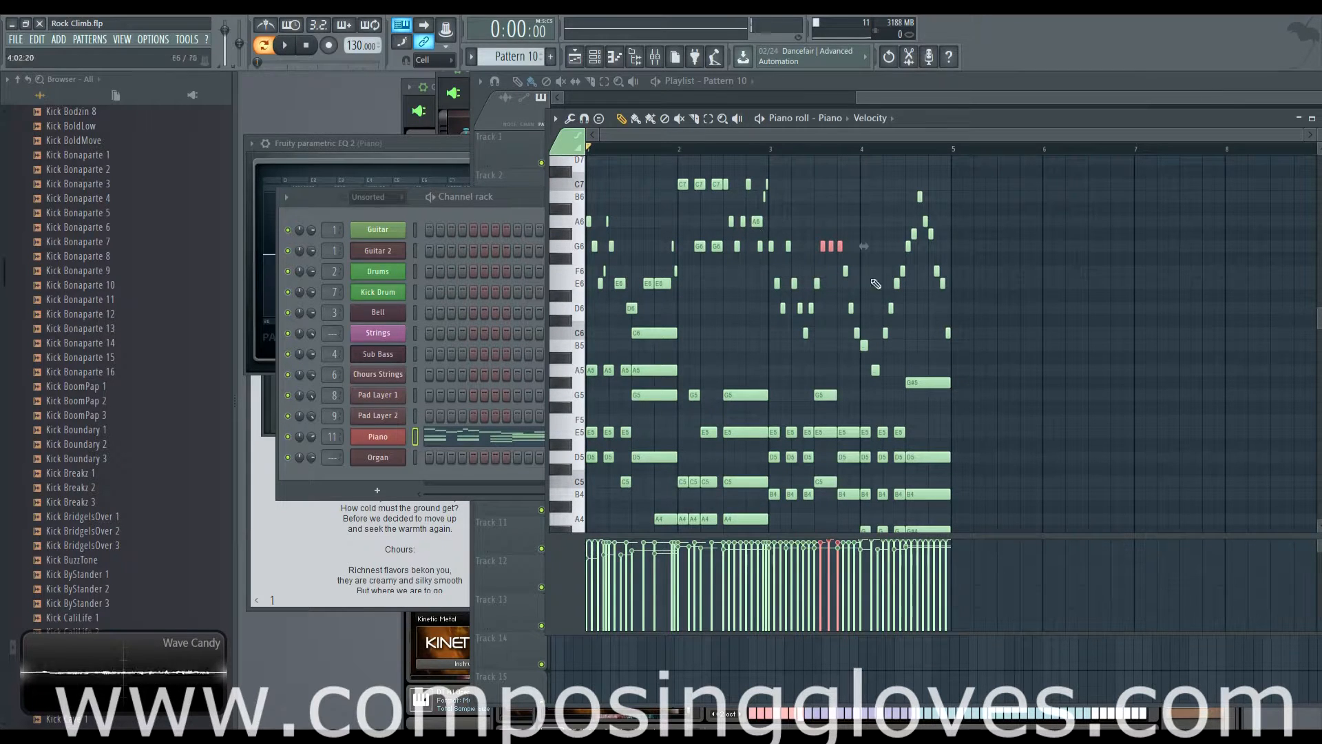
scroll(869, 368, "down", 1)
scroll(869, 368, "up", 1)
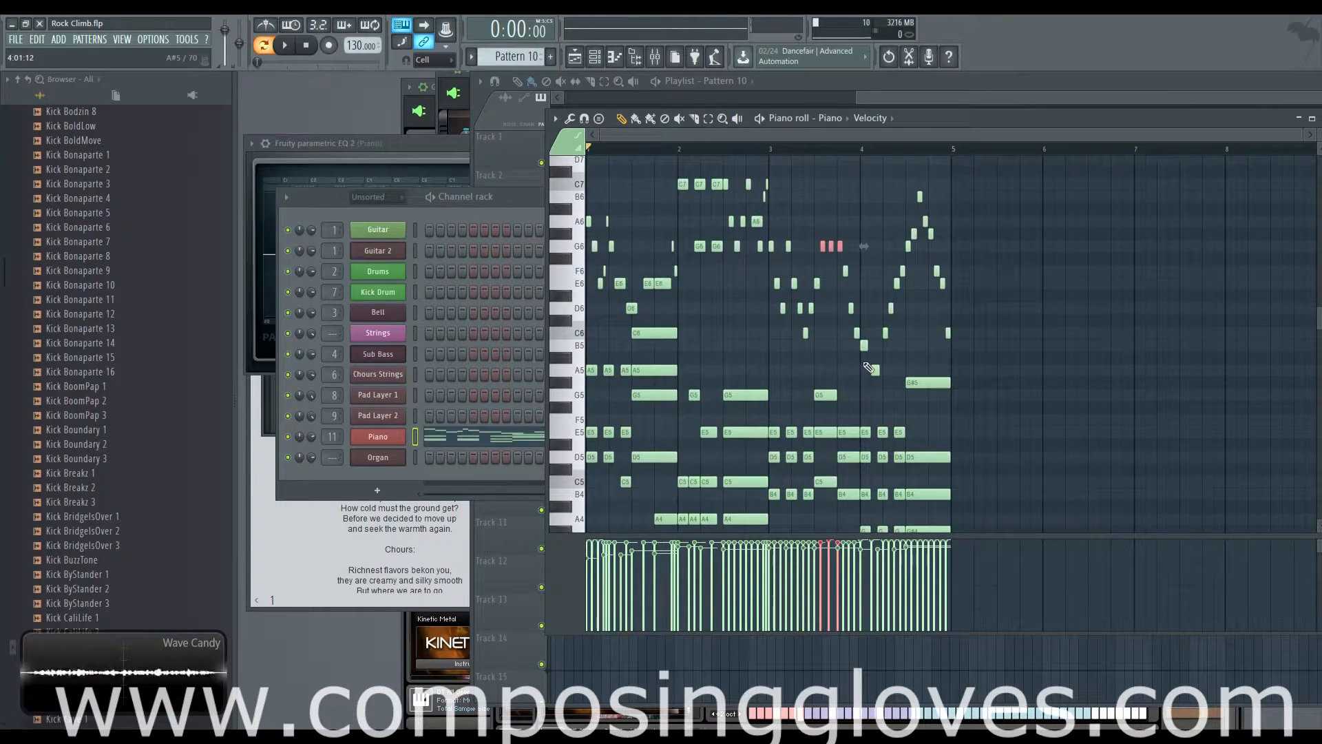
key("space")
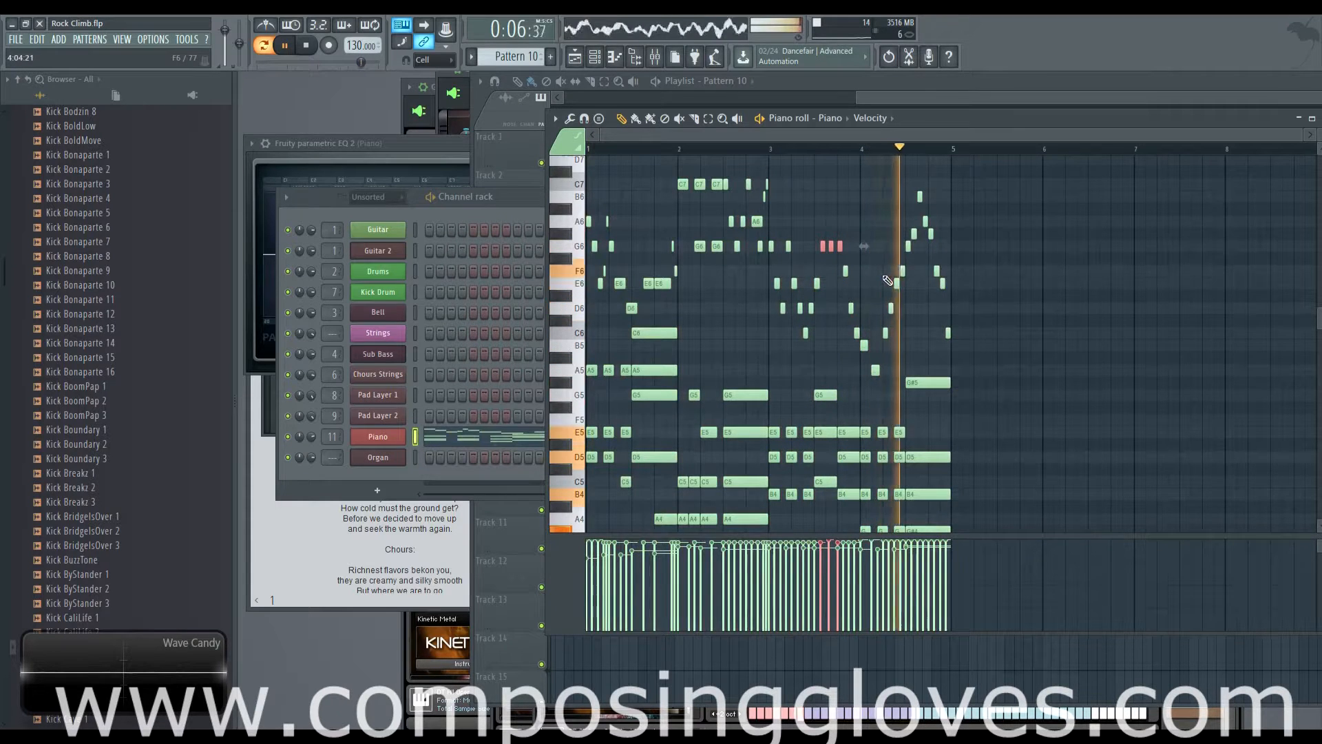
key("space")
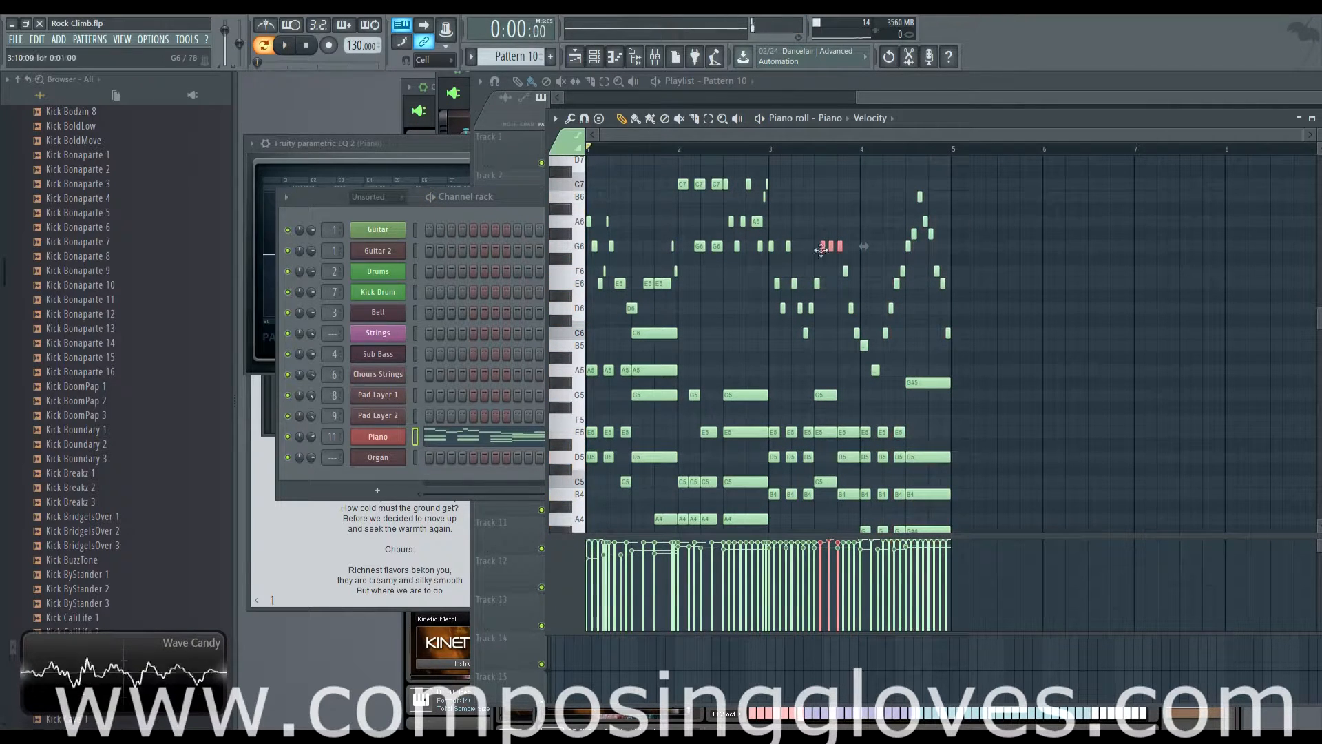
Step: Clear the selection of the three G6 notes and play Pattern 10 briefly from just before them in the third bar
left_click(815, 251, "ctrl")
left_click_drag(815, 251, 854, 253)
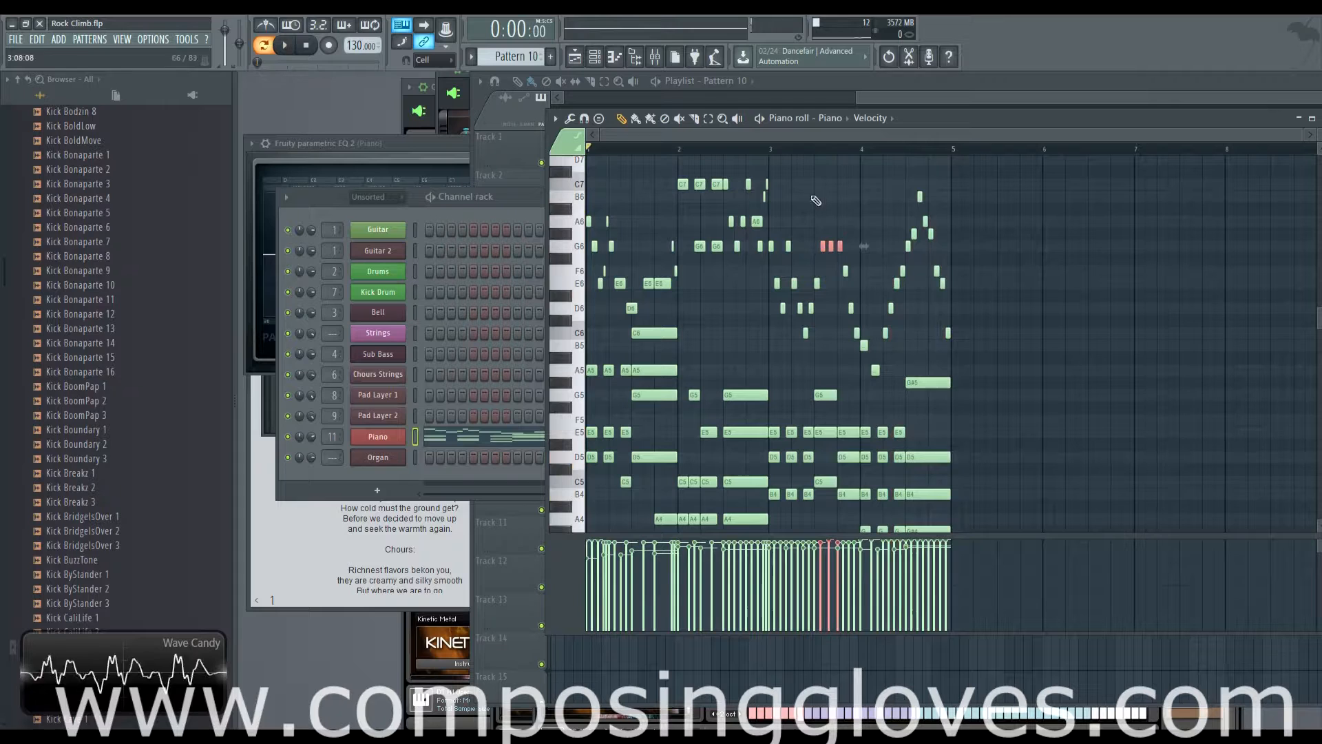
left_click(818, 157, "ctrl")
left_click(805, 149)
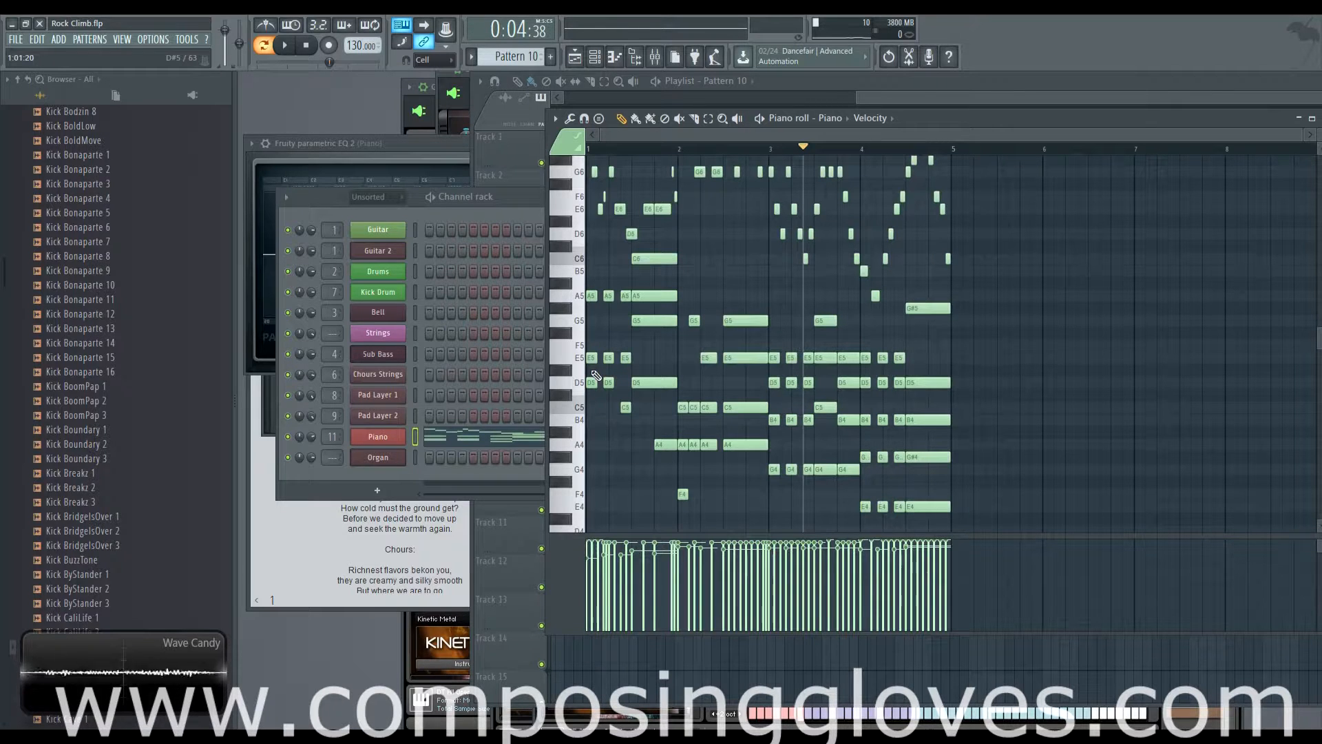
scroll(781, 317, "up", 3)
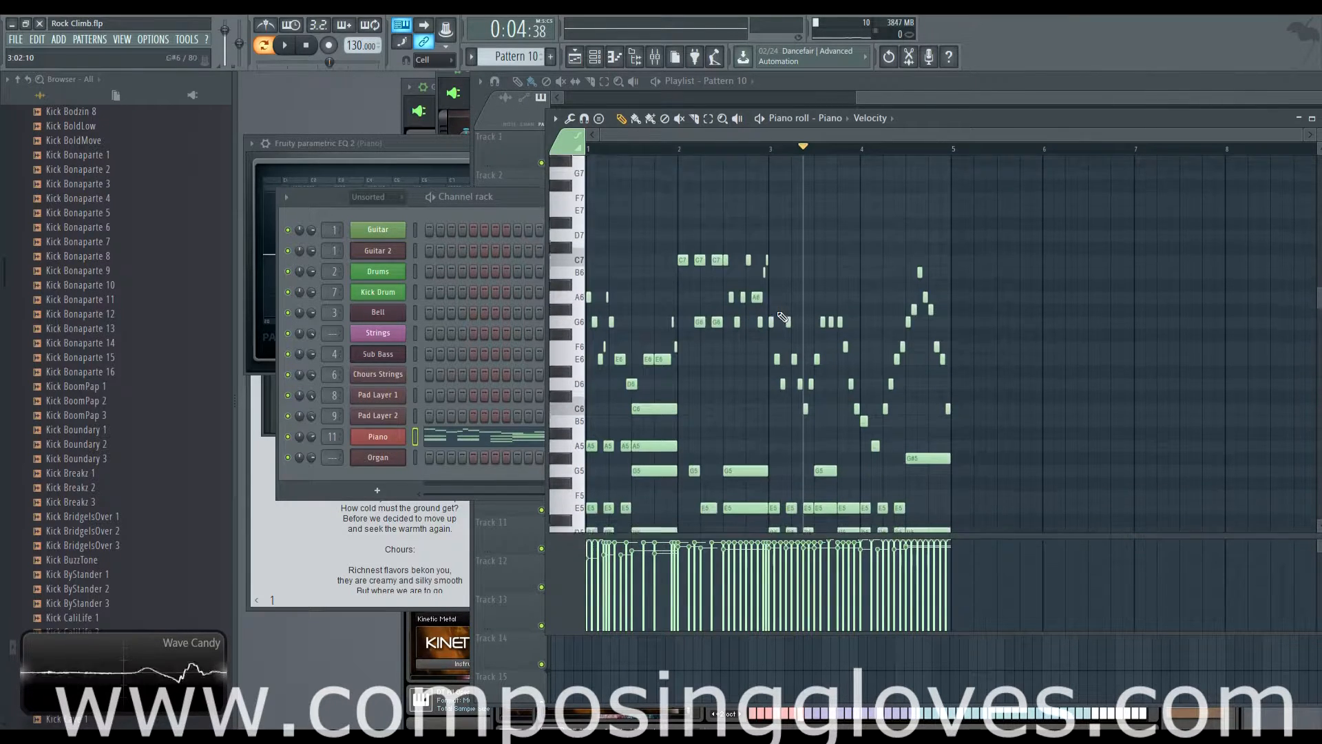
key("space")
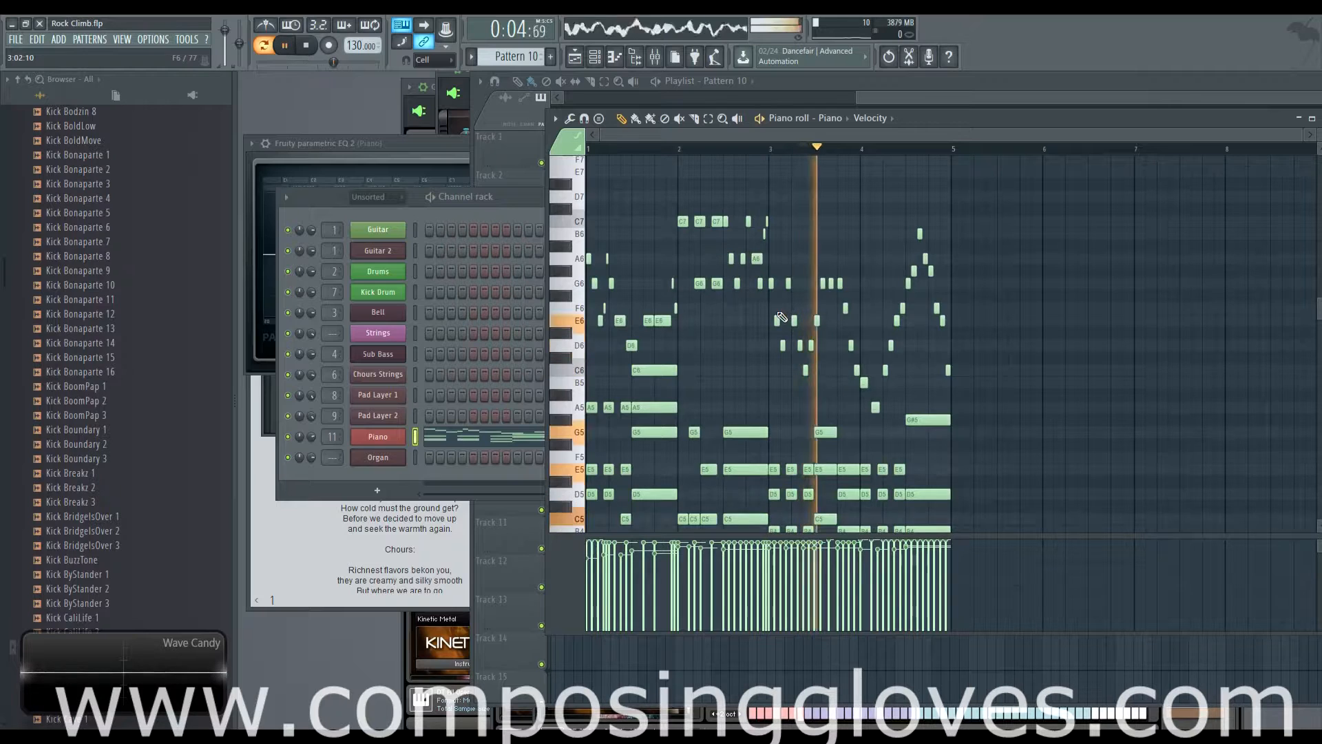
key("space")
scroll(696, 337, "up", 1)
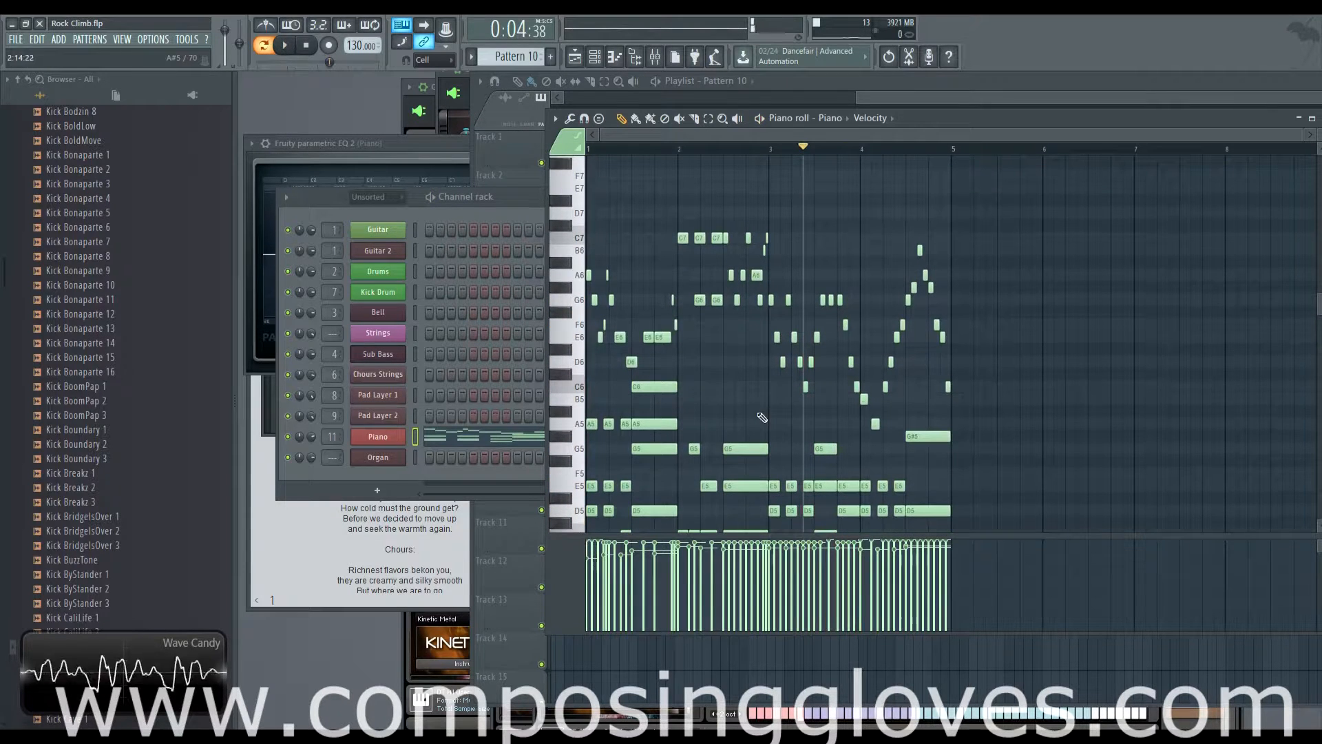
scroll(756, 372, "down", 2)
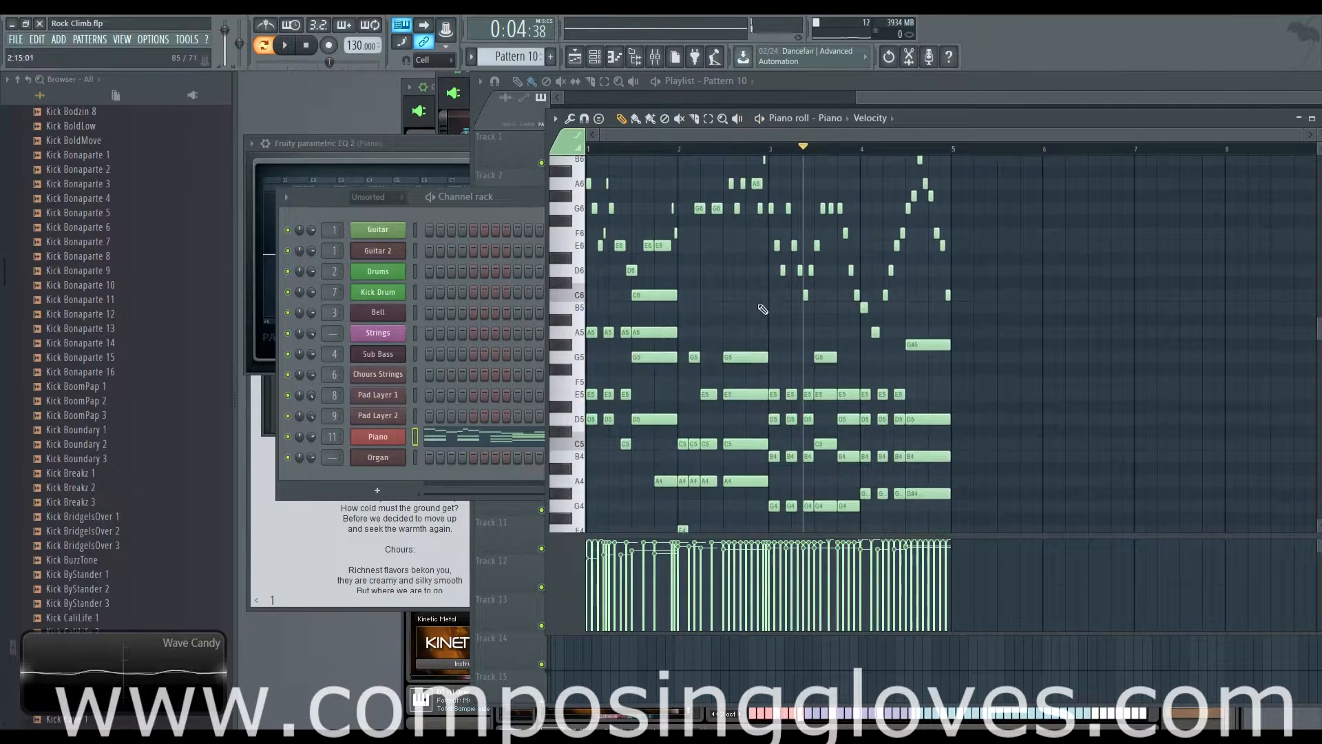
scroll(763, 310, "up", 6)
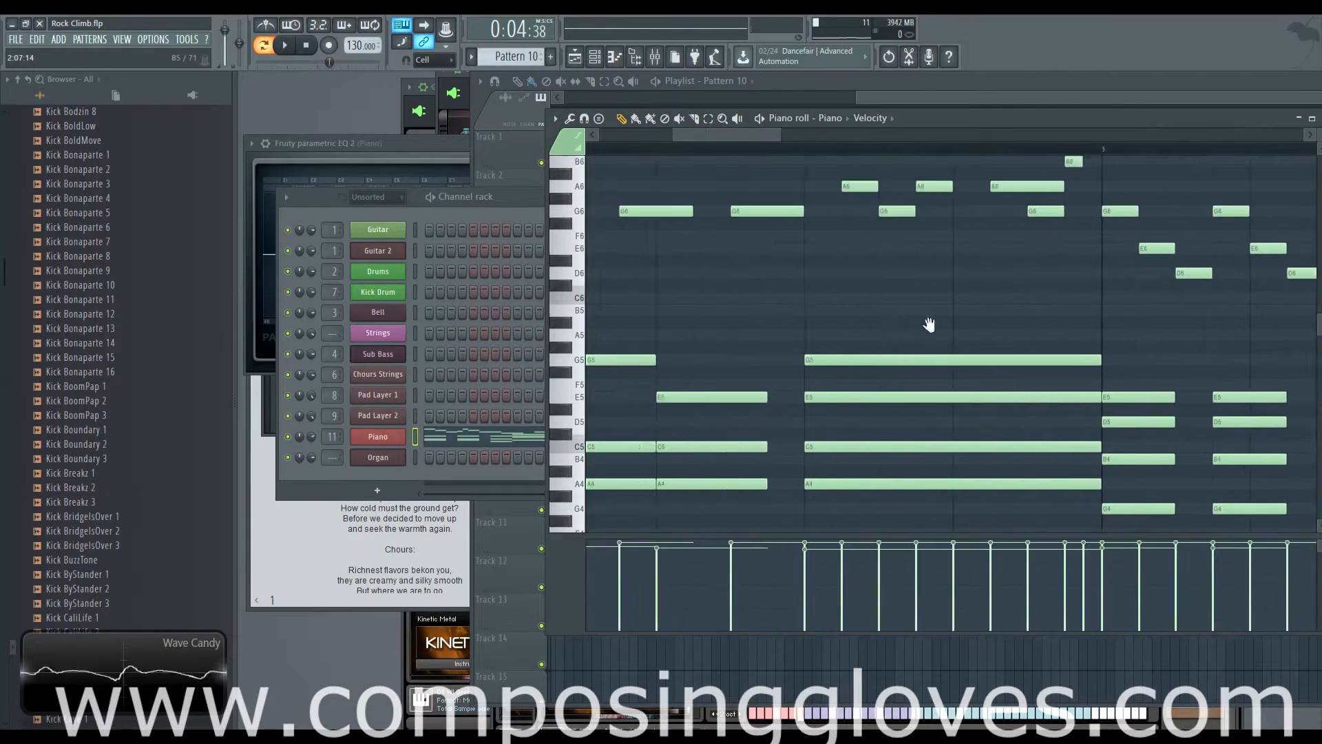
scroll(780, 331, "down", 6)
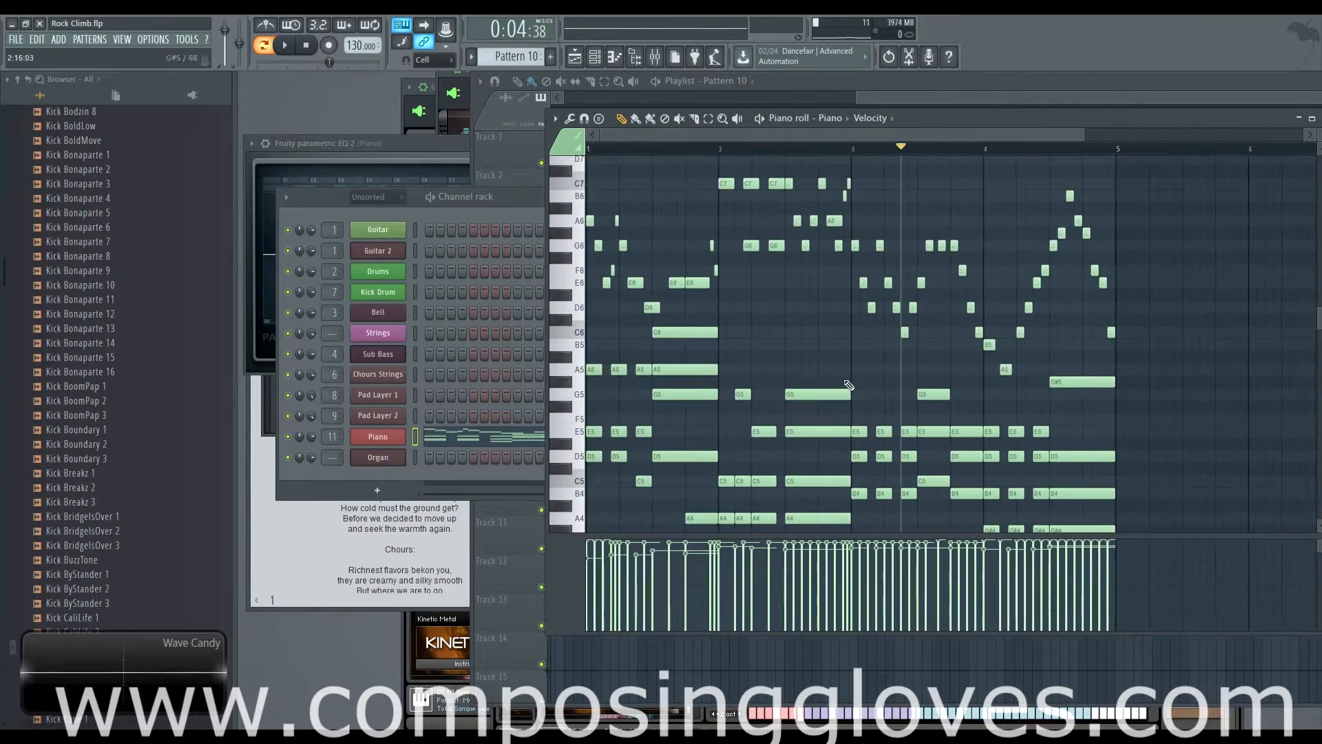
Step: Select the first Pattern 5 clip in the playlist and open that pattern's Bell part in the piano roll
left_click(916, 93)
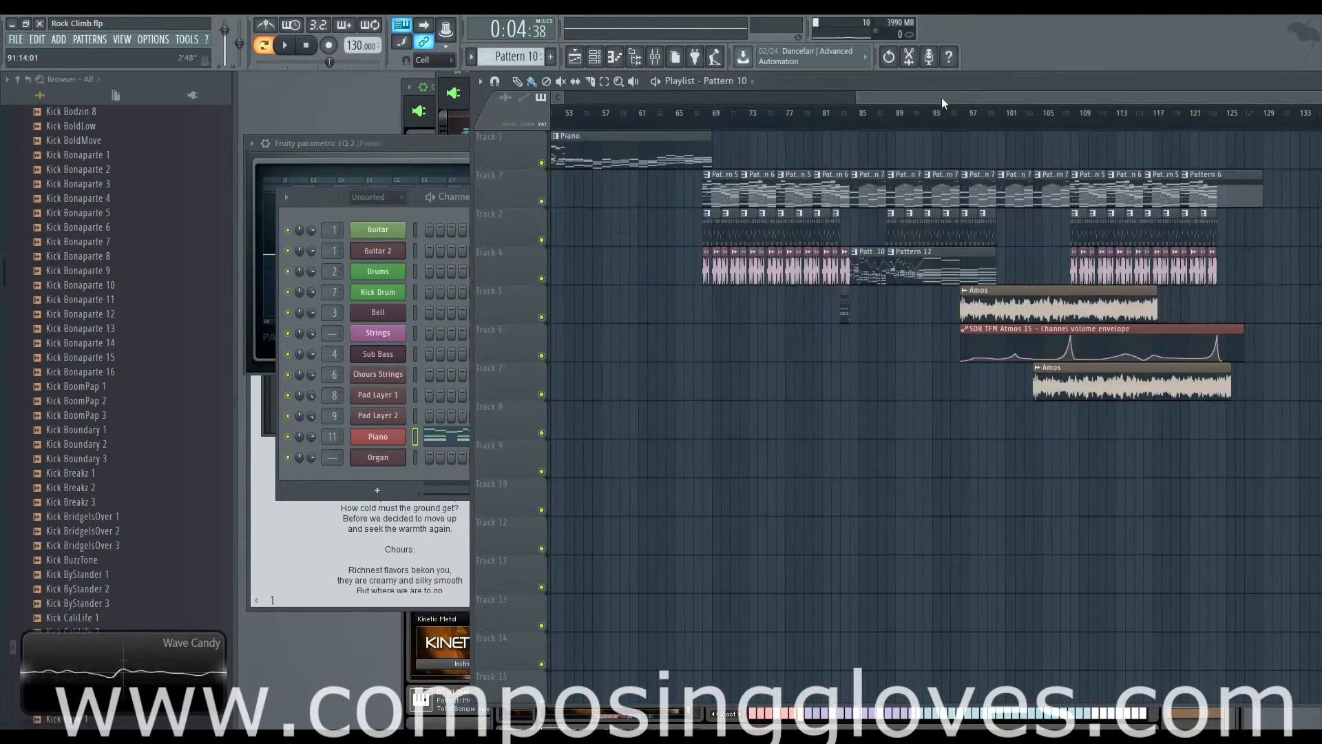
left_click(712, 198)
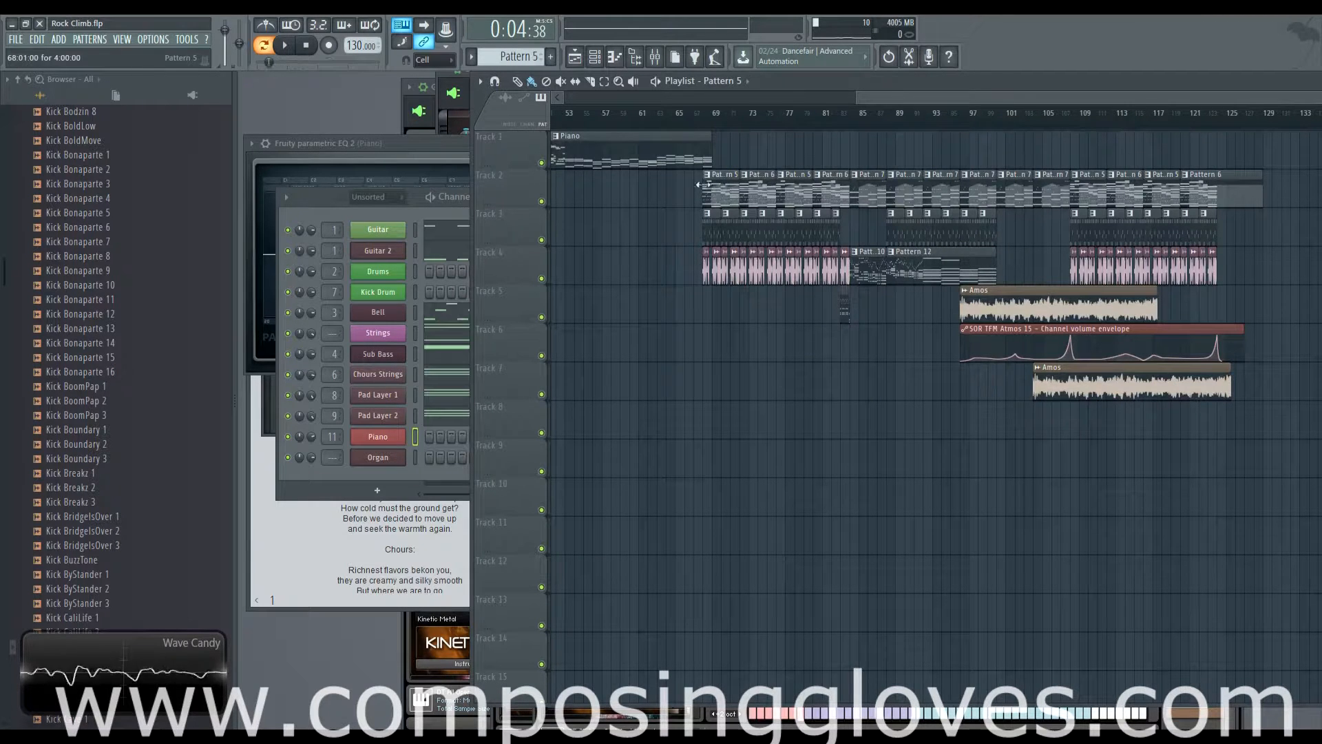
left_click(318, 208)
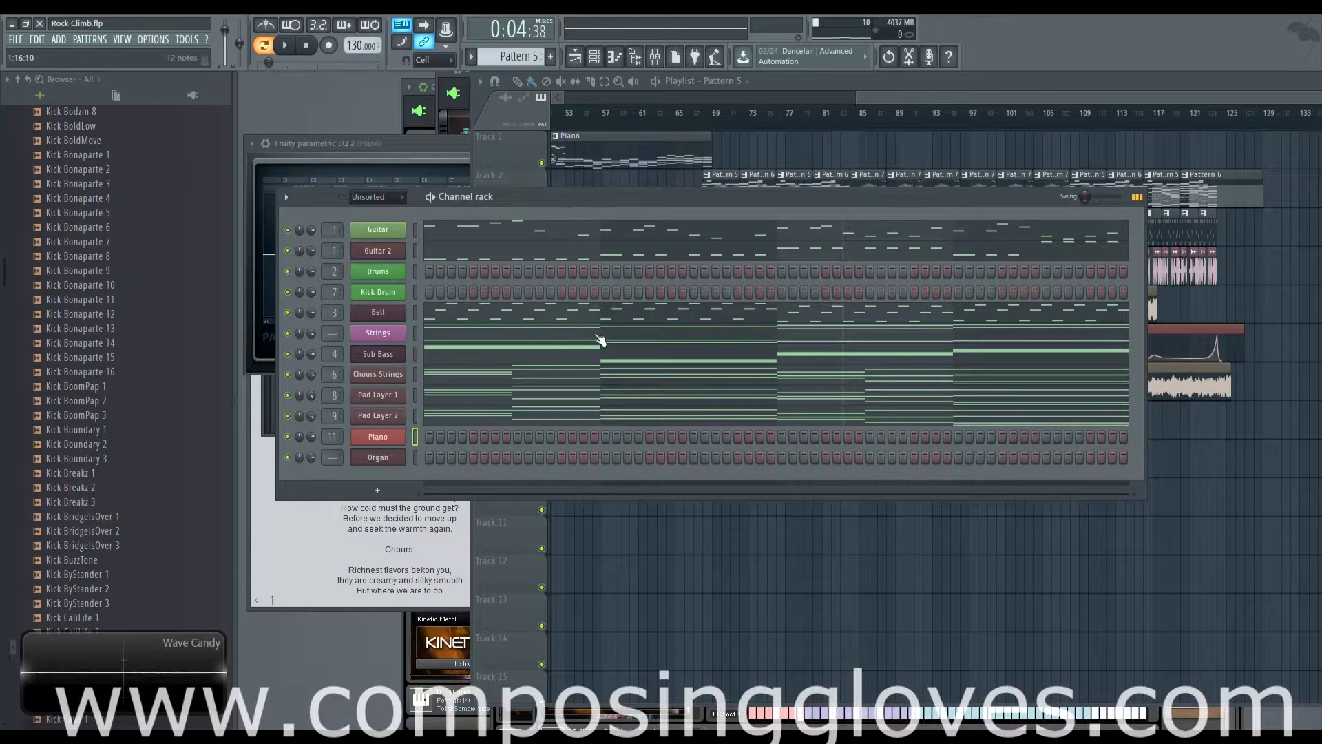
left_click(477, 315)
Step: Examine the lengths and spacing of the Bell notes in the opening bars and return the playhead to the start
scroll(662, 421, "down", 5)
scroll(618, 404, "up", 5)
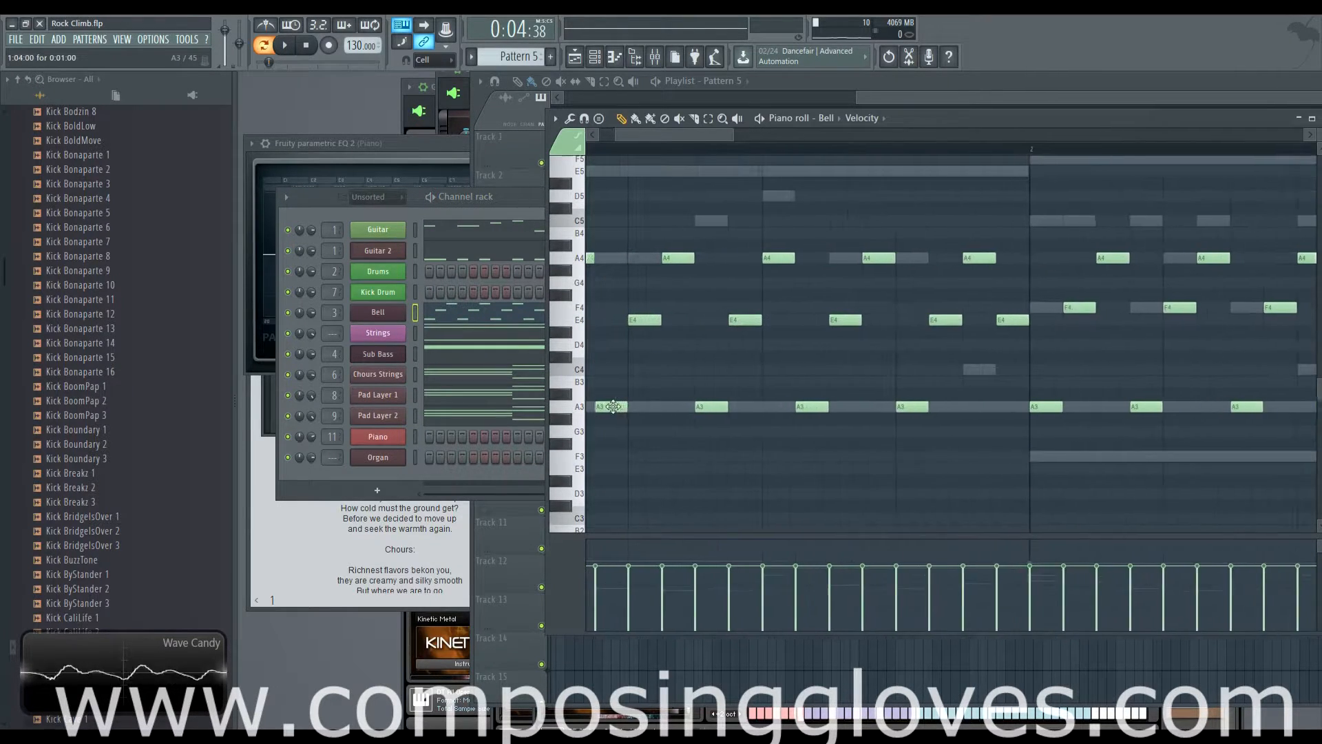
scroll(613, 369, "up", 1)
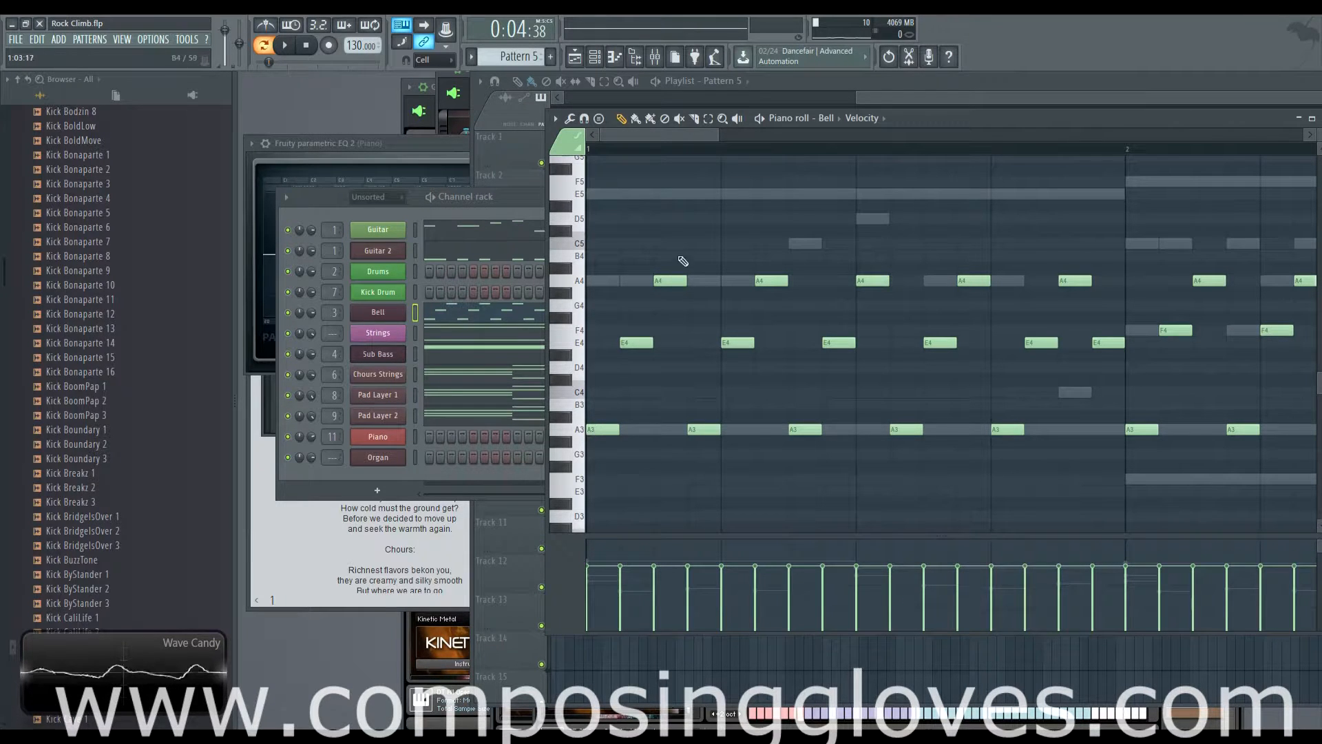
scroll(926, 371, "down", 6)
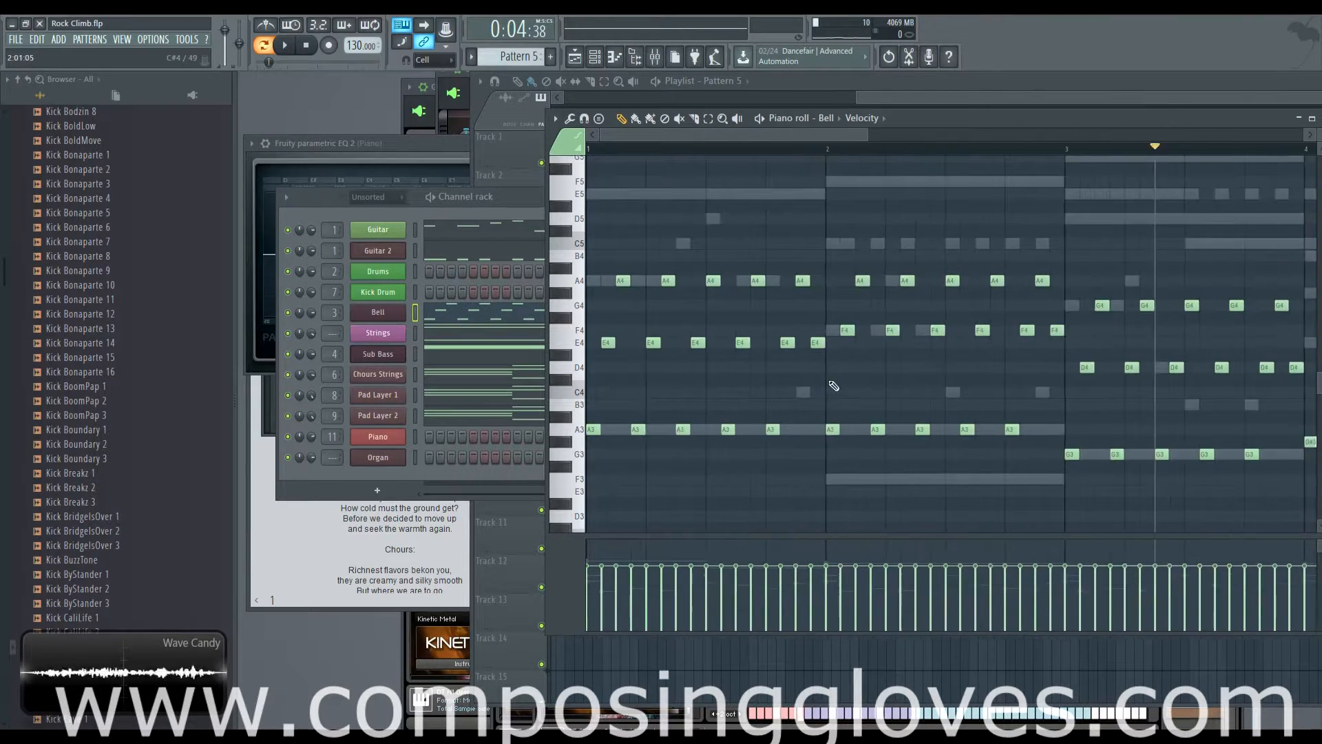
key("space")
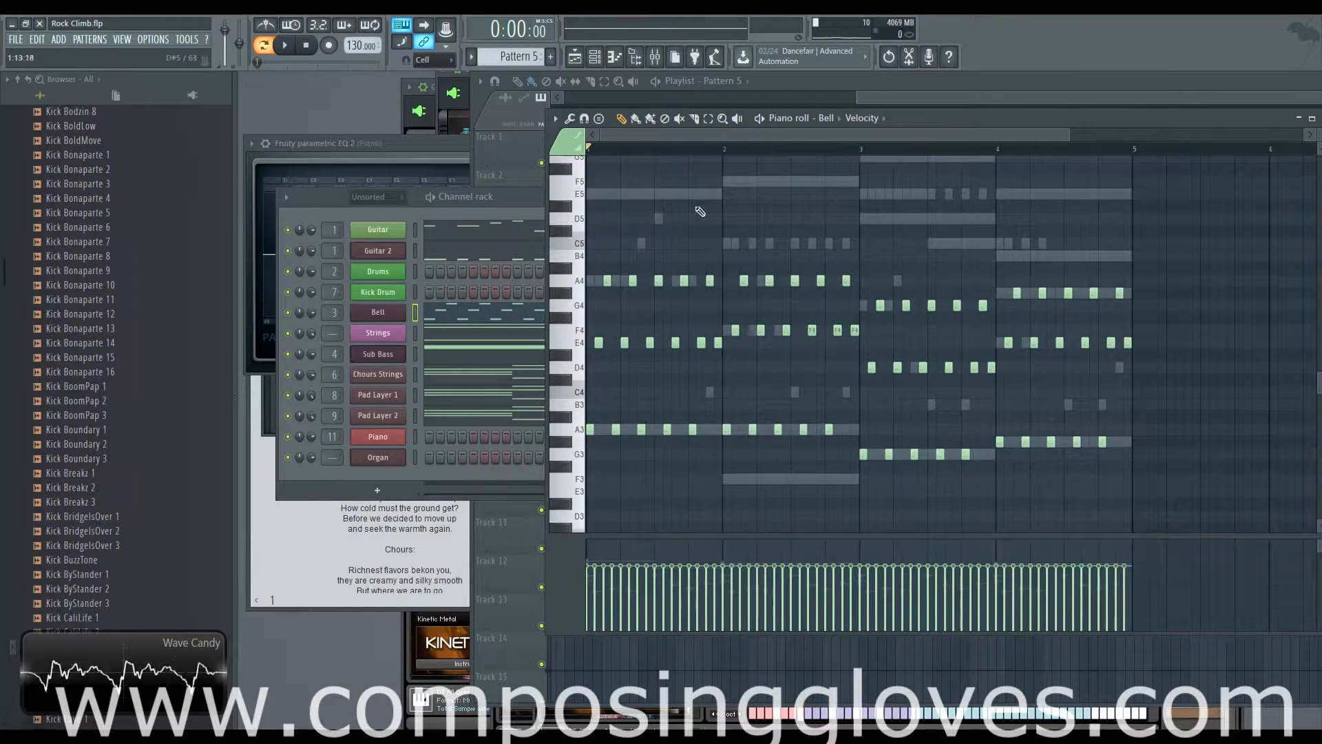
Step: Switch the piano roll to the Chours Strings part and examine the lengths of its chords over the four bars
right_click(681, 196)
scroll(654, 200, "up", 8)
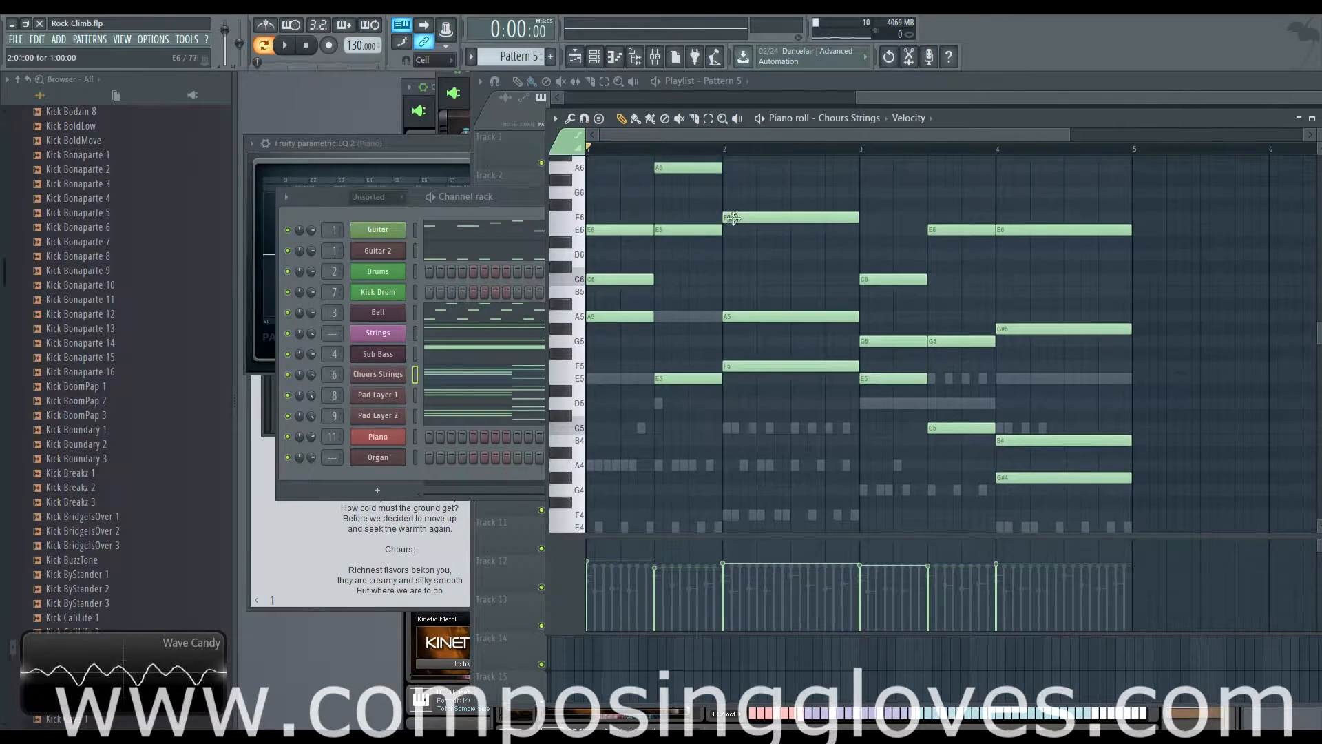
scroll(654, 286, "down", 4)
scroll(660, 296, "up", 4)
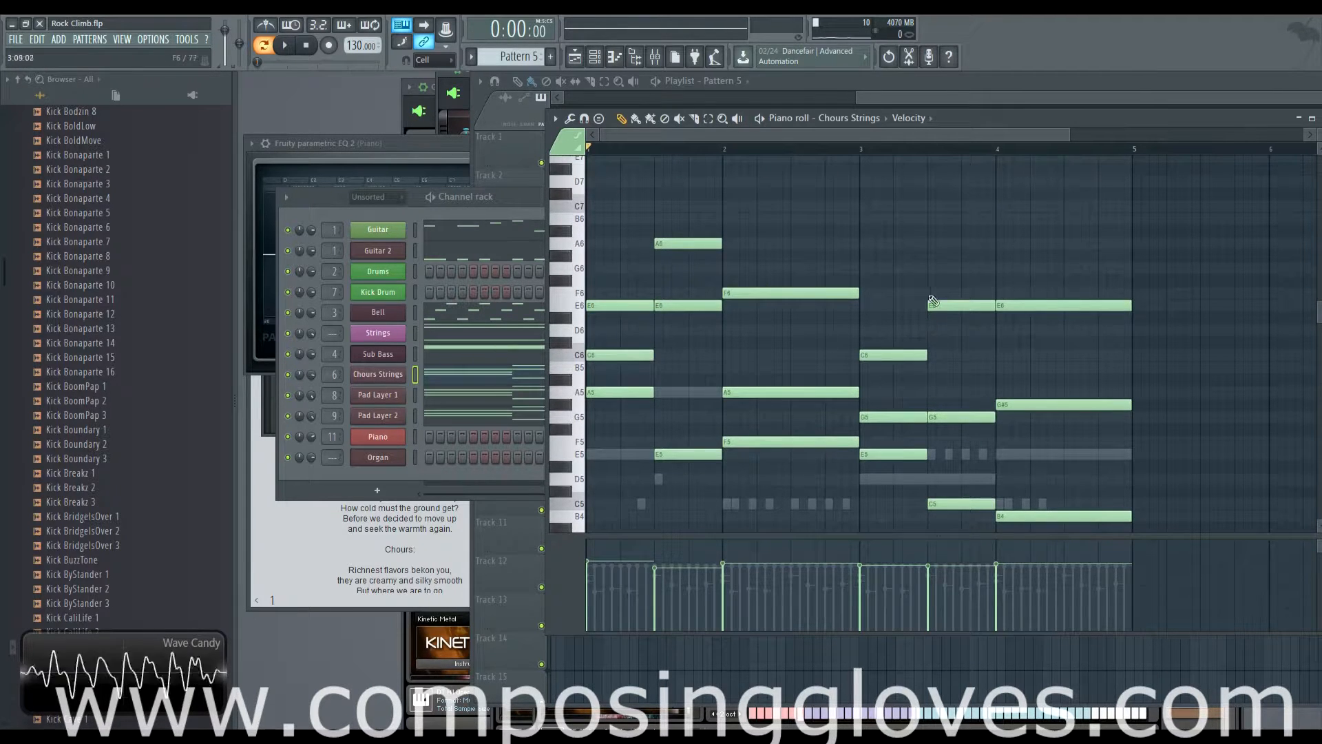
scroll(833, 441, "down", 5)
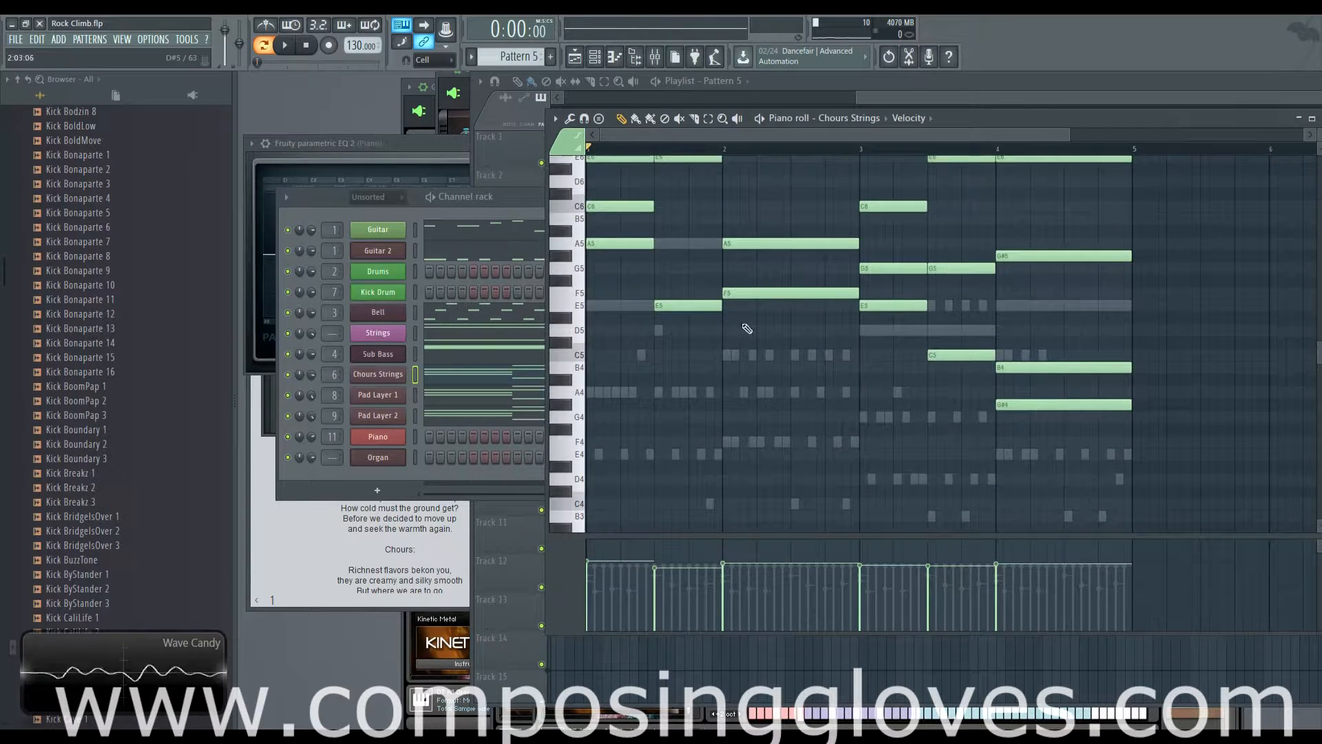
Step: Play Pattern 5 from the start through all four bars of the Chours Strings part and stop playback
scroll(655, 192, "up", 3)
key("space")
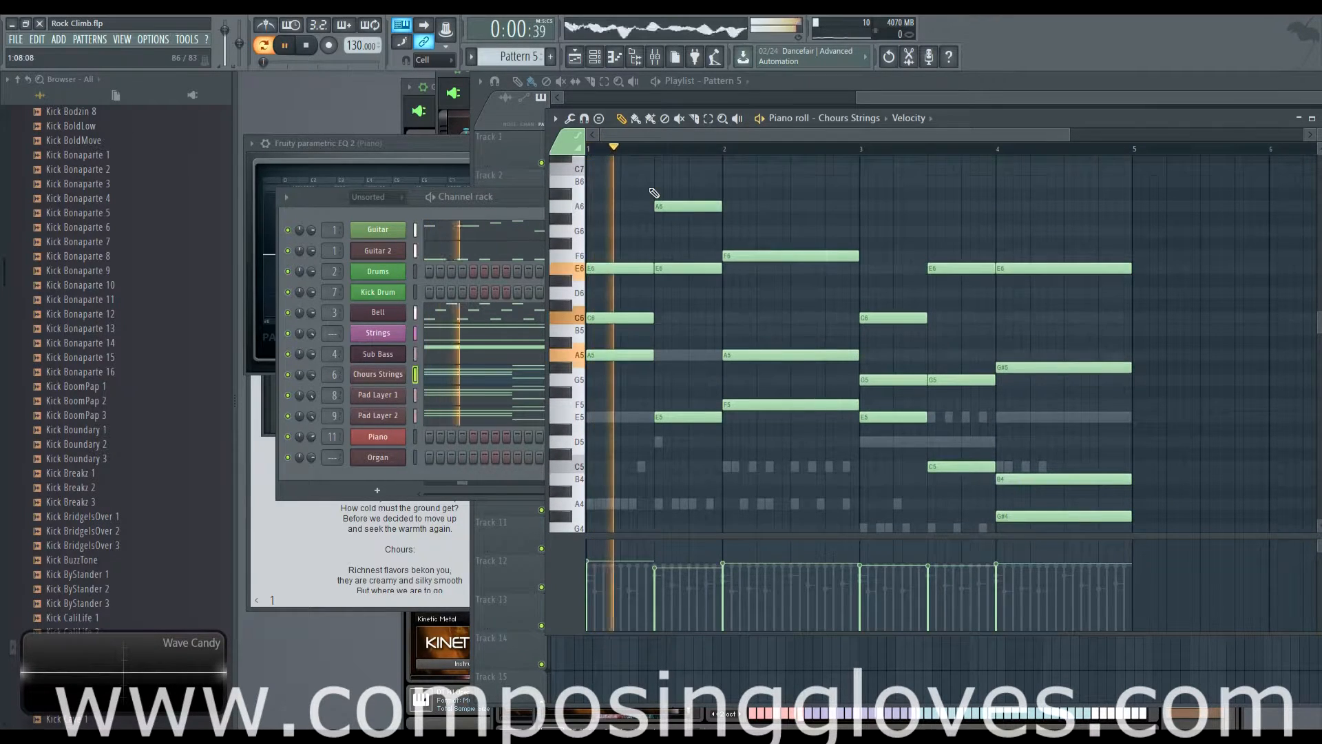
scroll(743, 306, "down", 2)
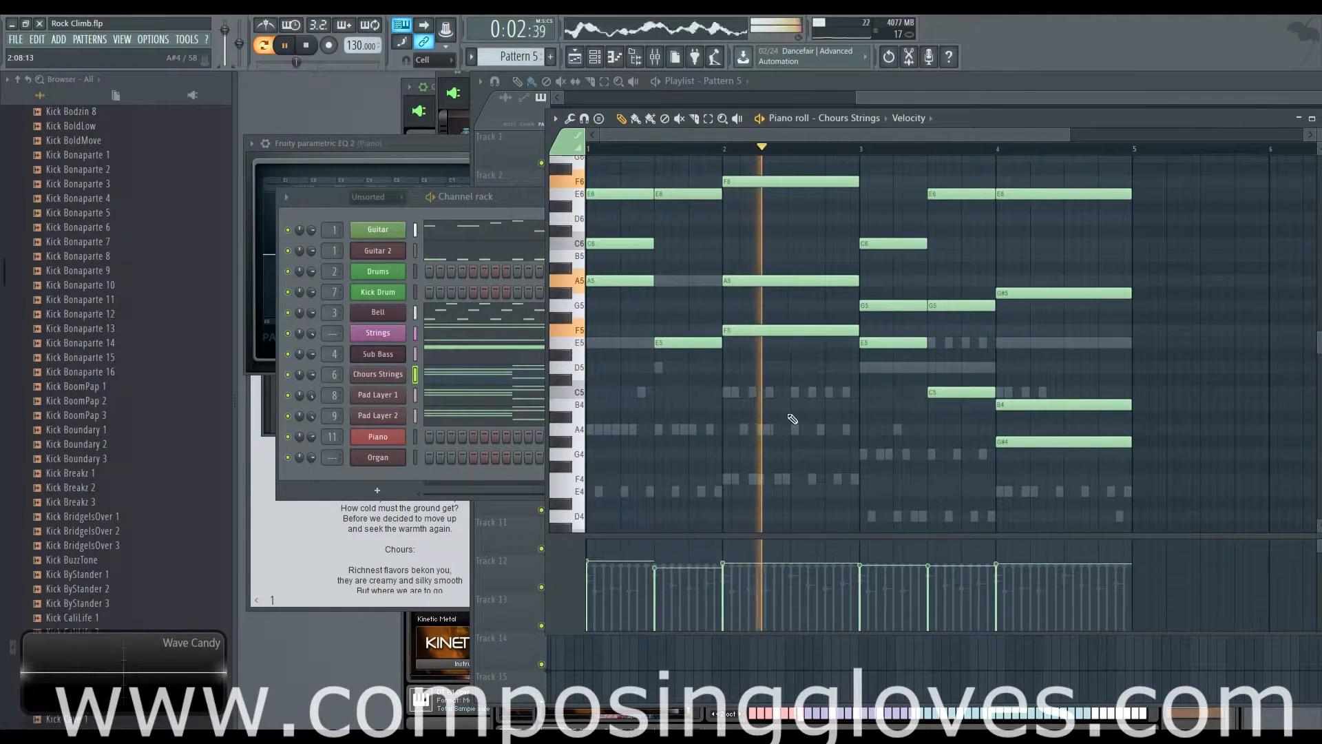
scroll(888, 406, "down", 2)
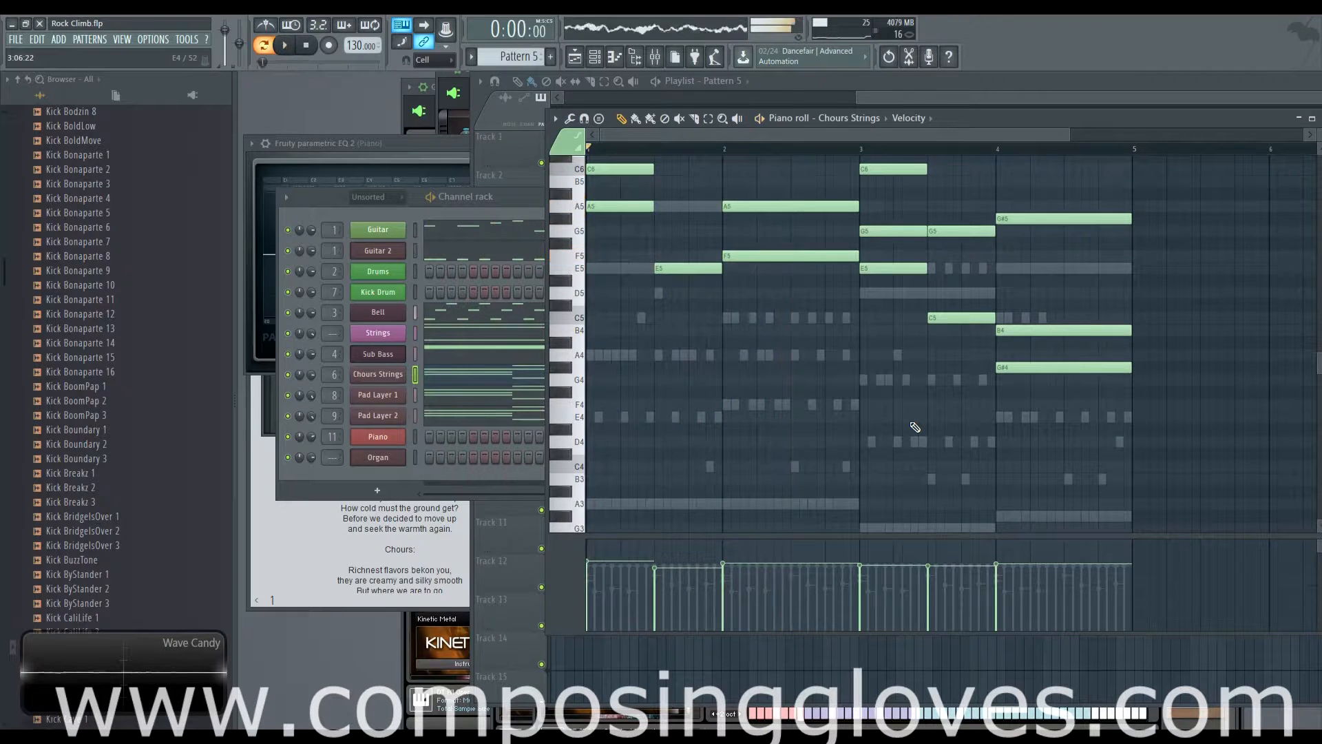
key("space")
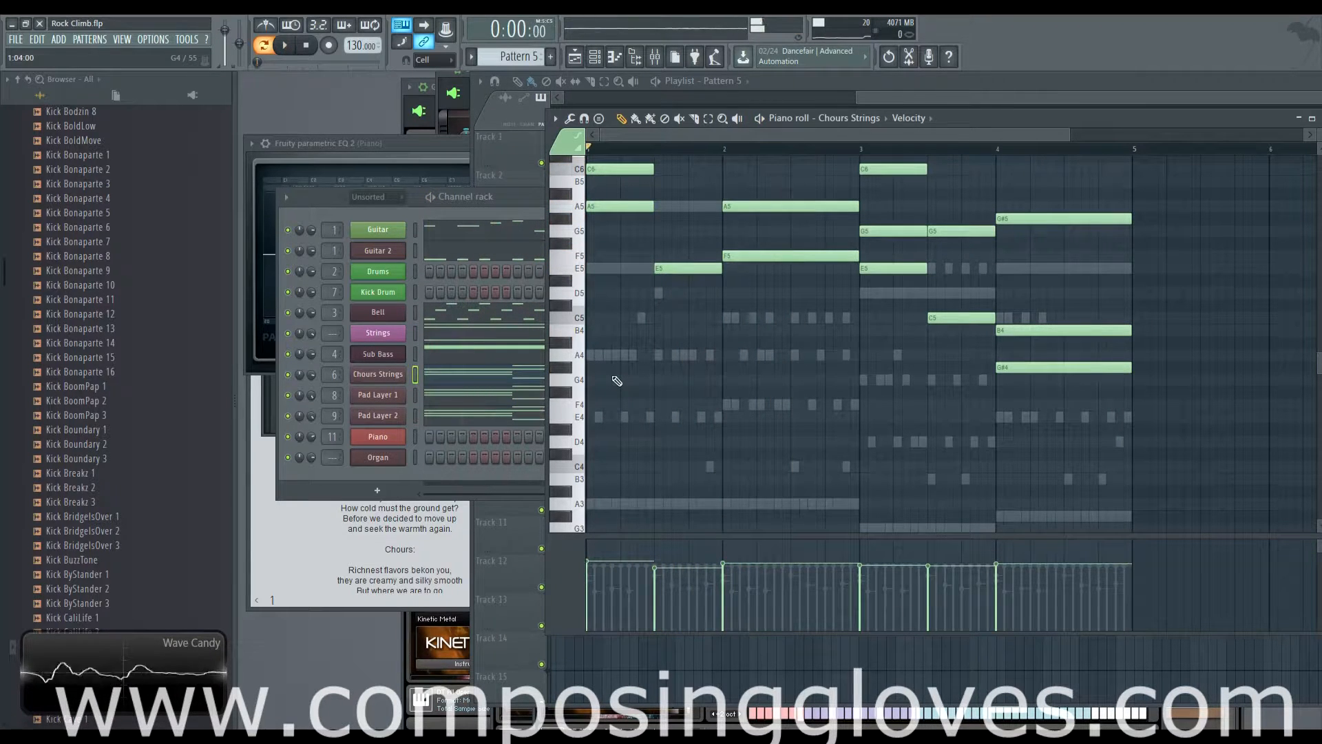
Step: Switch the piano roll to the Strings part and play Pattern 5 from the start before stopping it
scroll(702, 384, "down", 3)
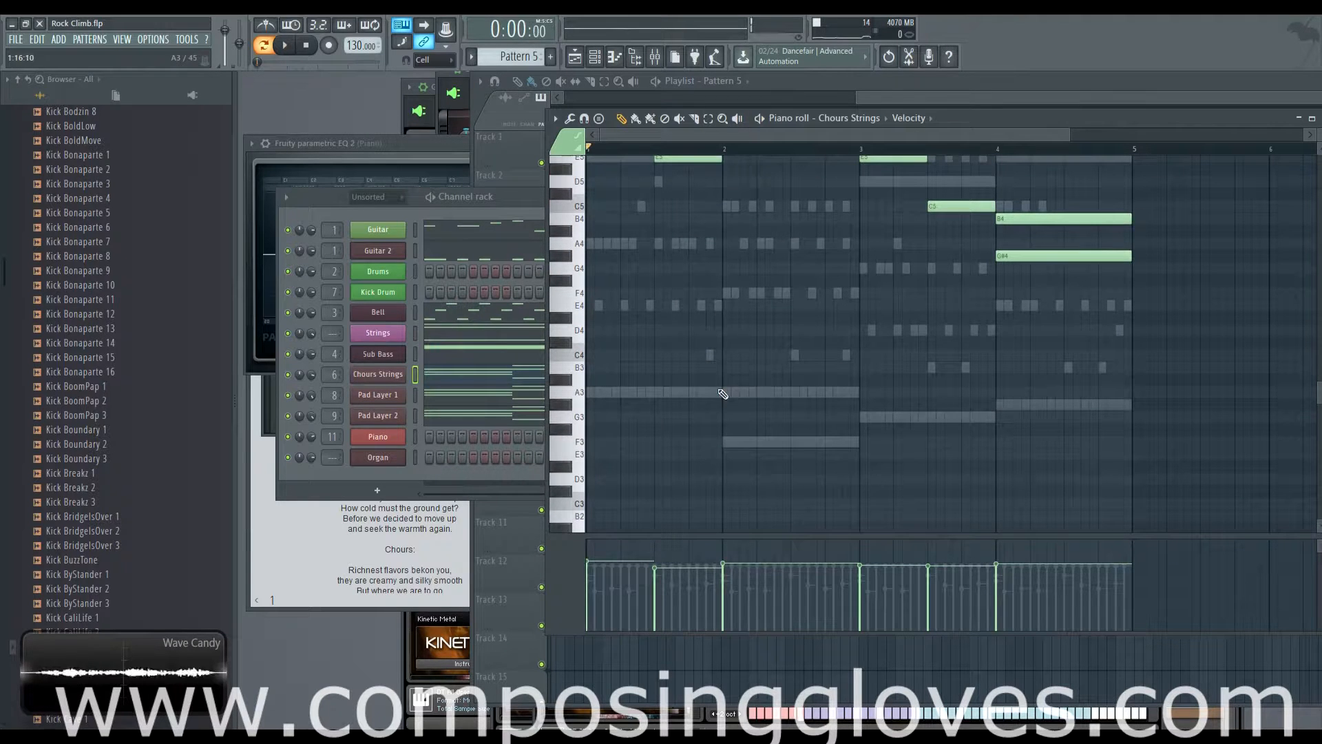
double_click(763, 442)
scroll(728, 423, "up", 3)
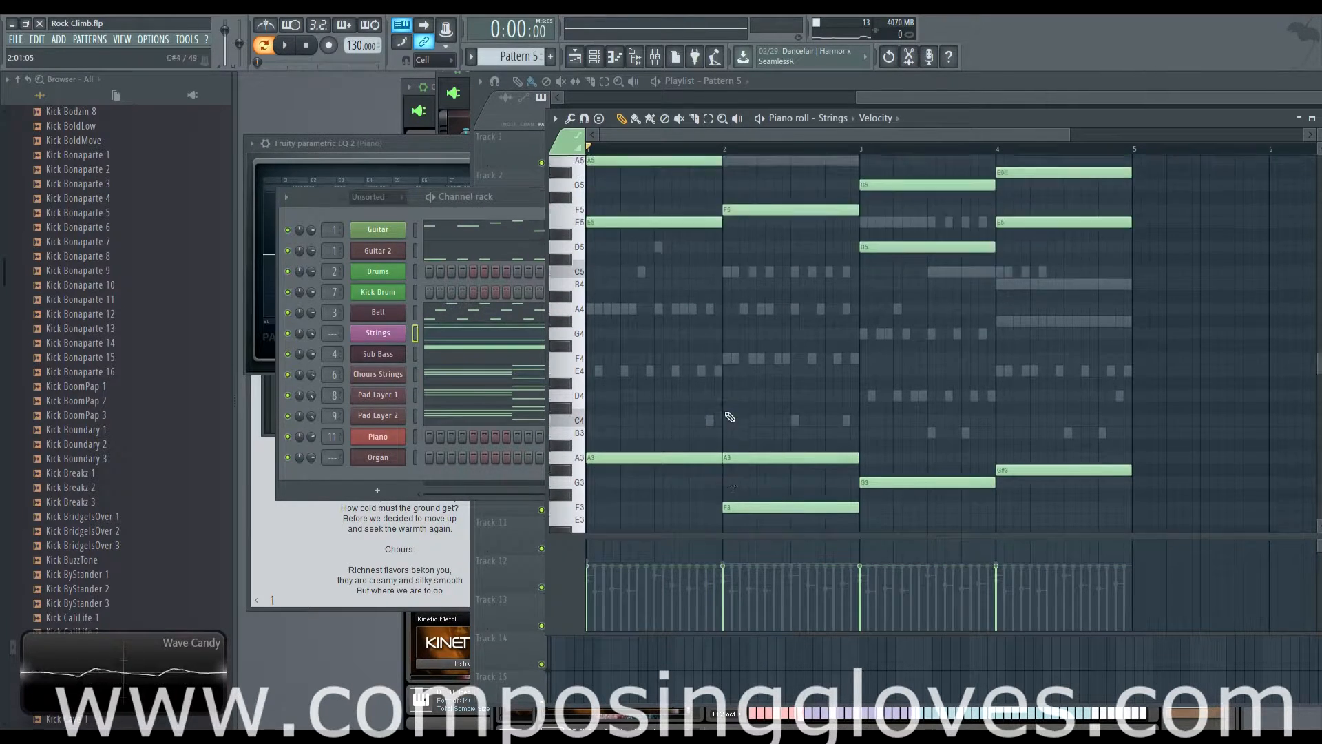
key("space")
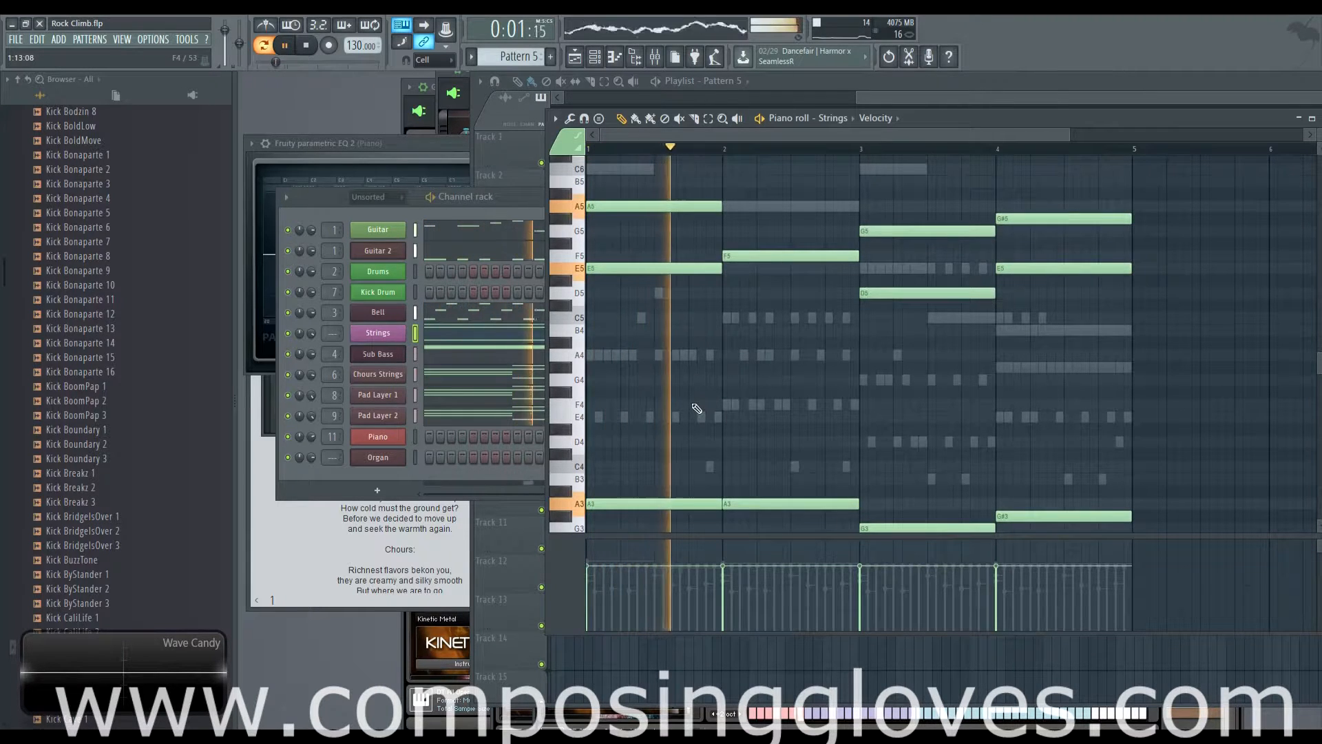
key("space")
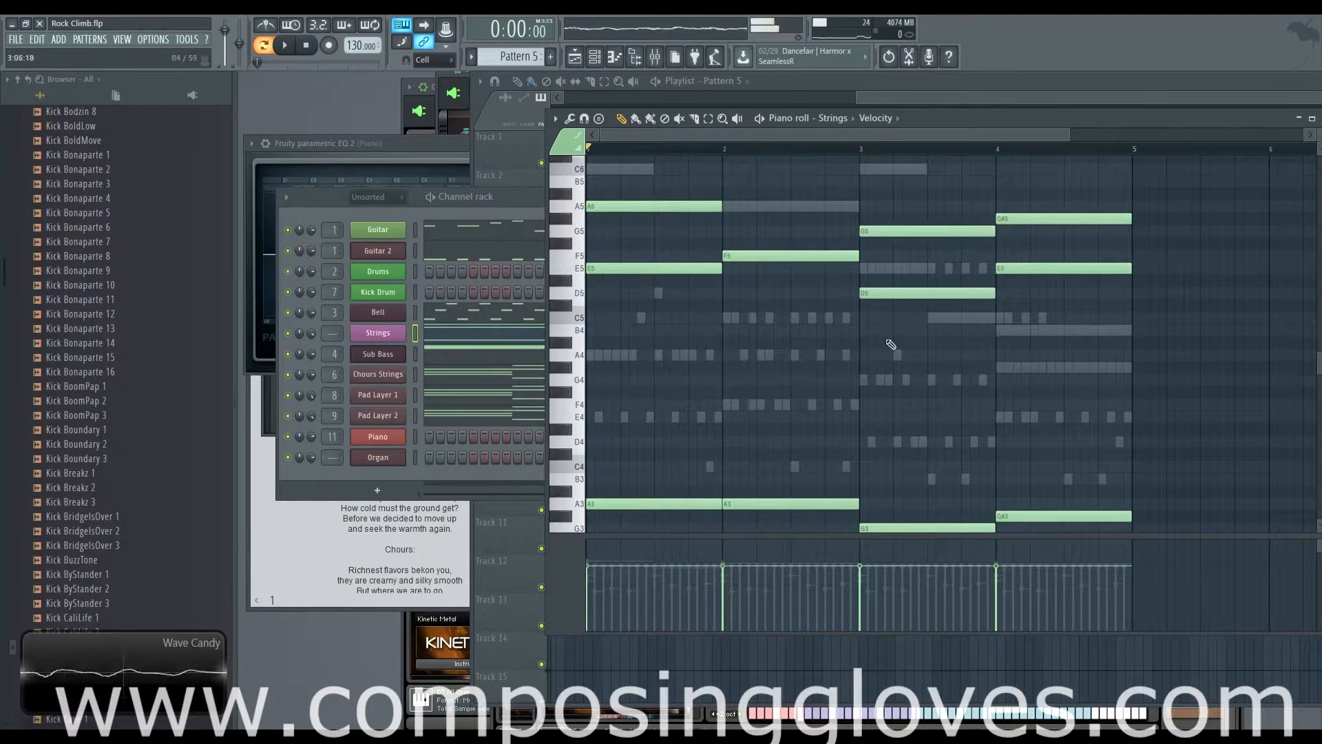
Step: Return to the Chours Strings part to compare its chord lengths with those of the Strings part
scroll(925, 348, "up", 4)
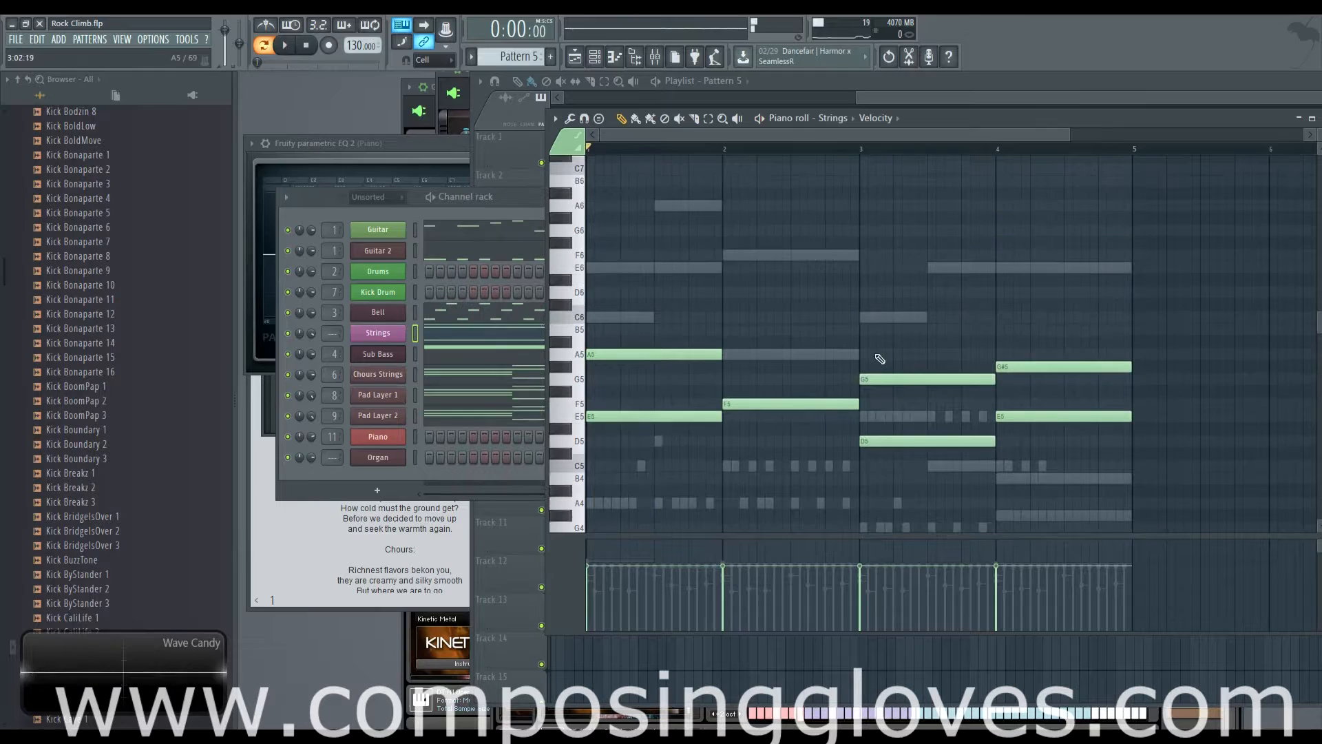
double_click(797, 356)
scroll(904, 305, "down", 3)
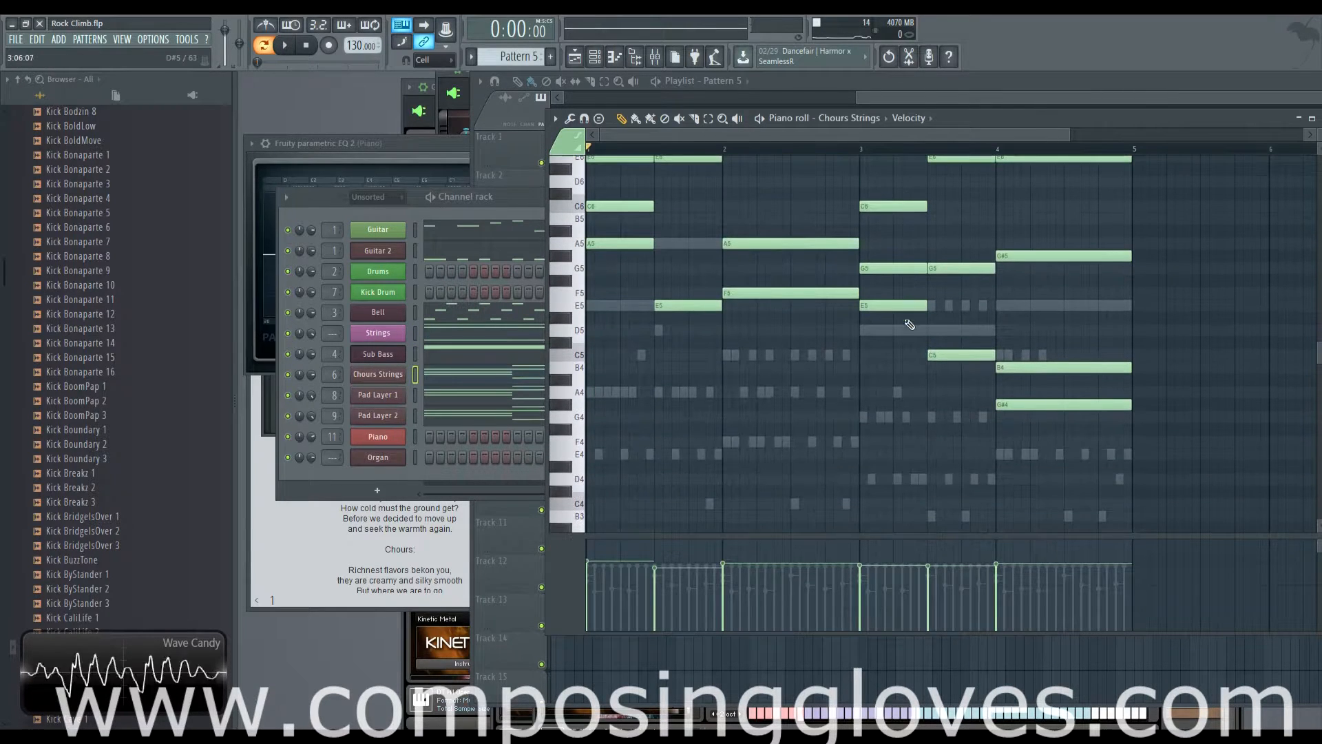
Step: Select the Pattern 1 clip at the beginning of the playlist and open its Guitar part in the piano roll
mouse_move(931, 101)
left_mouse_down()
mouse_move(866, 102)
mouse_move(673, 148)
mouse_move(568, 138)
mouse_move(620, 146)
left_mouse_up()
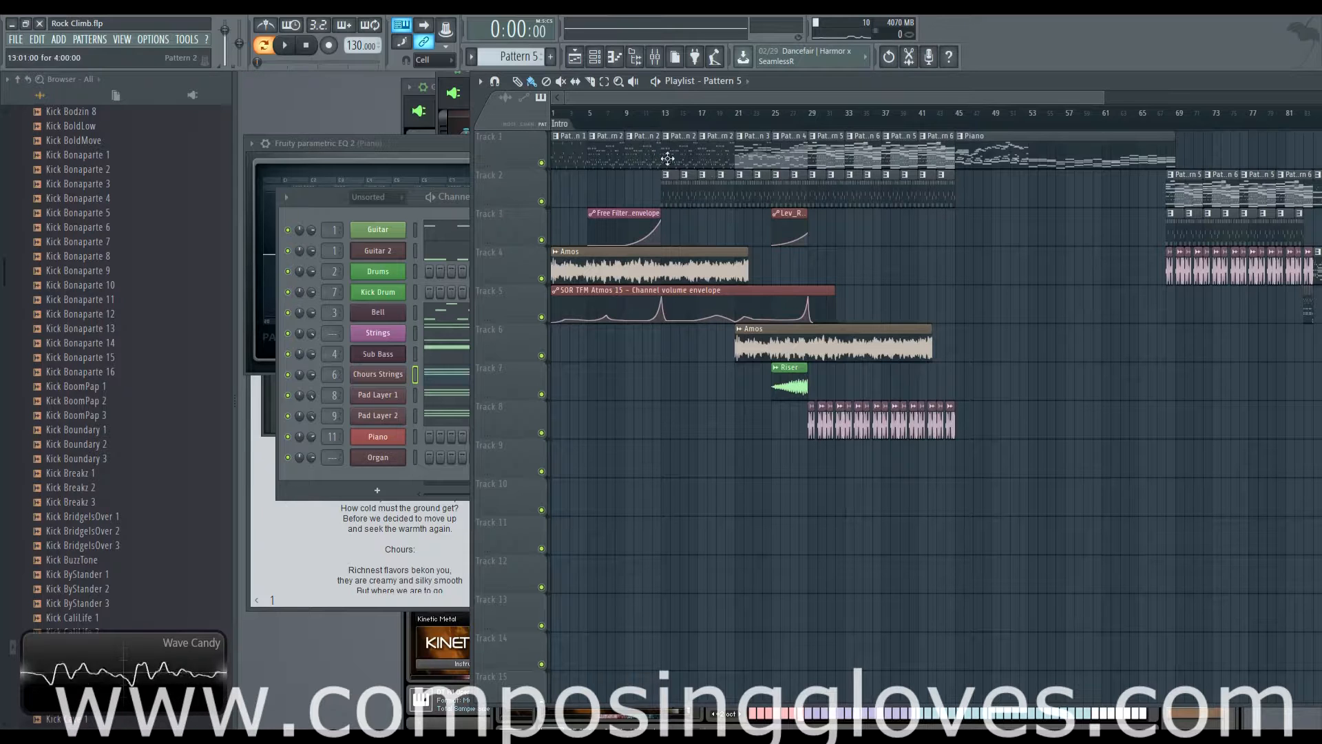
left_click(609, 150)
left_click(570, 150)
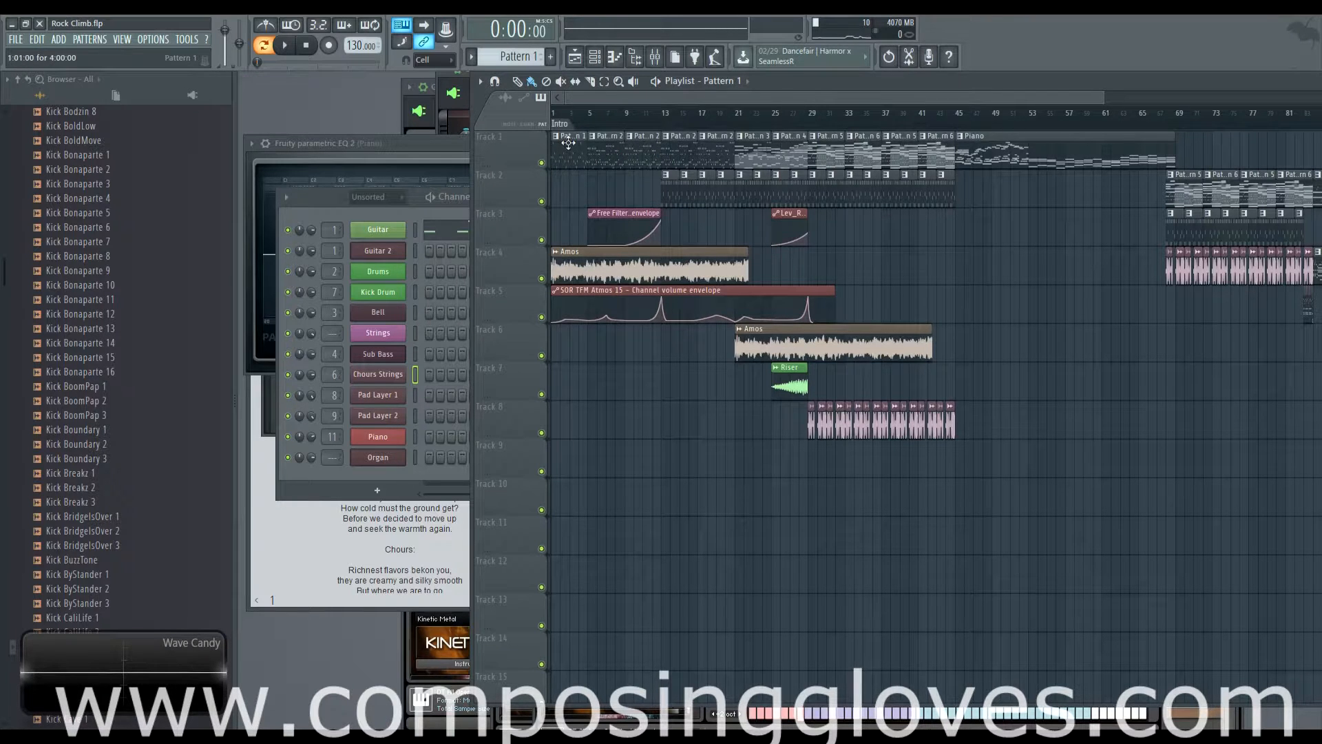
left_click(416, 212)
left_click(536, 239)
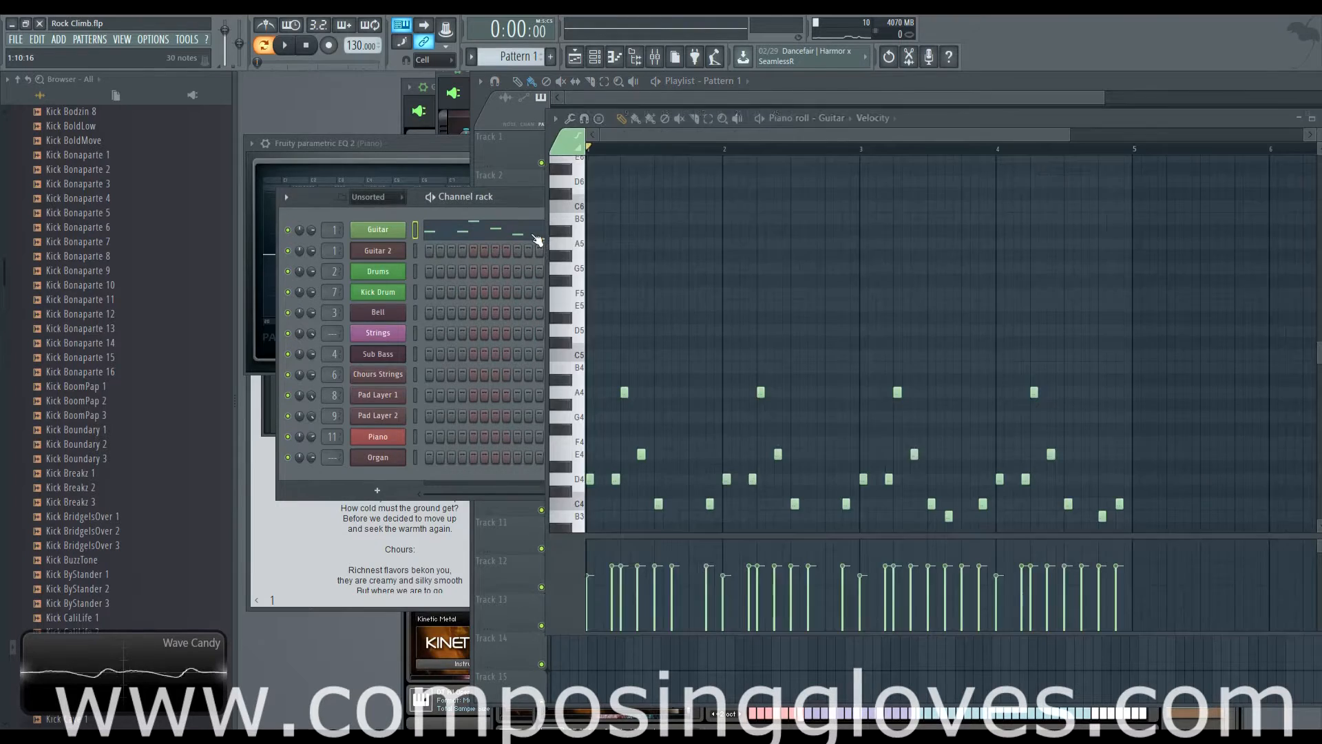
Step: Examine the note lengths and positions of the Guitar part across all four bars of Pattern 1
scroll(788, 216, "down", 4)
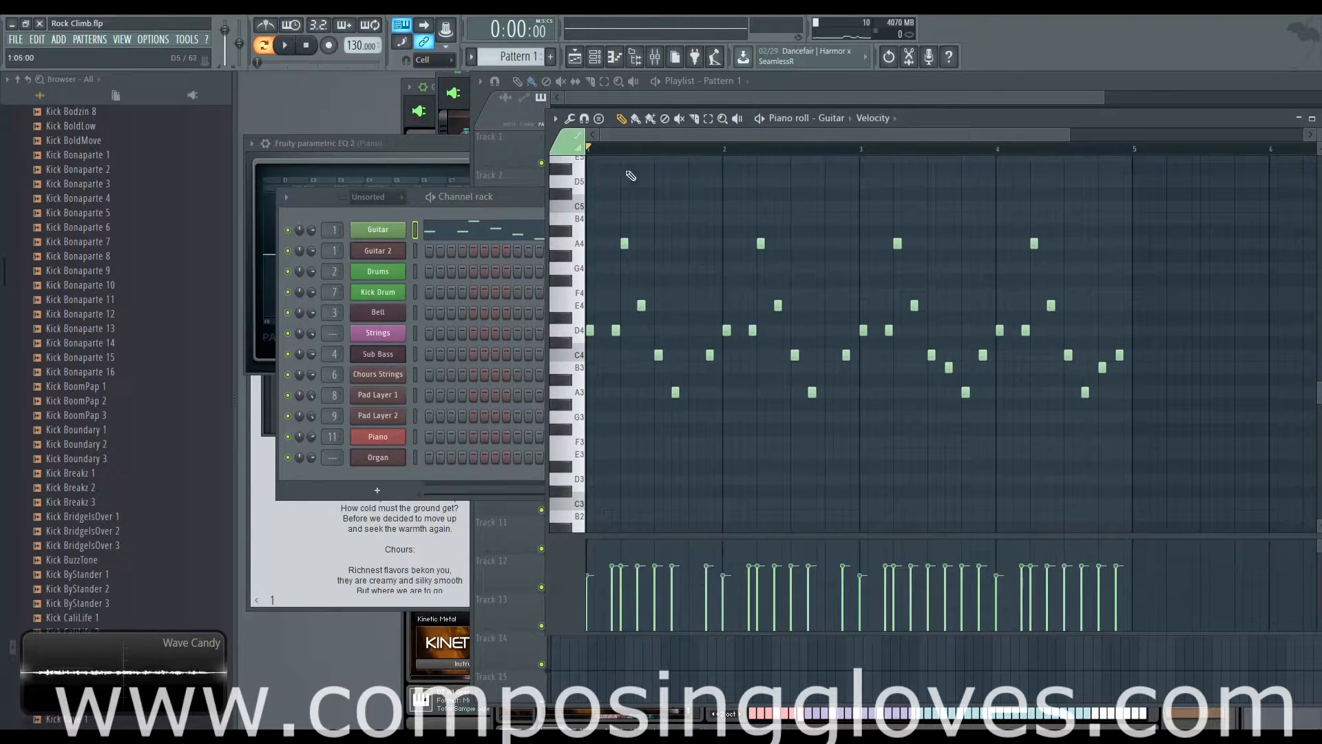
left_click_drag(641, 150, 589, 151)
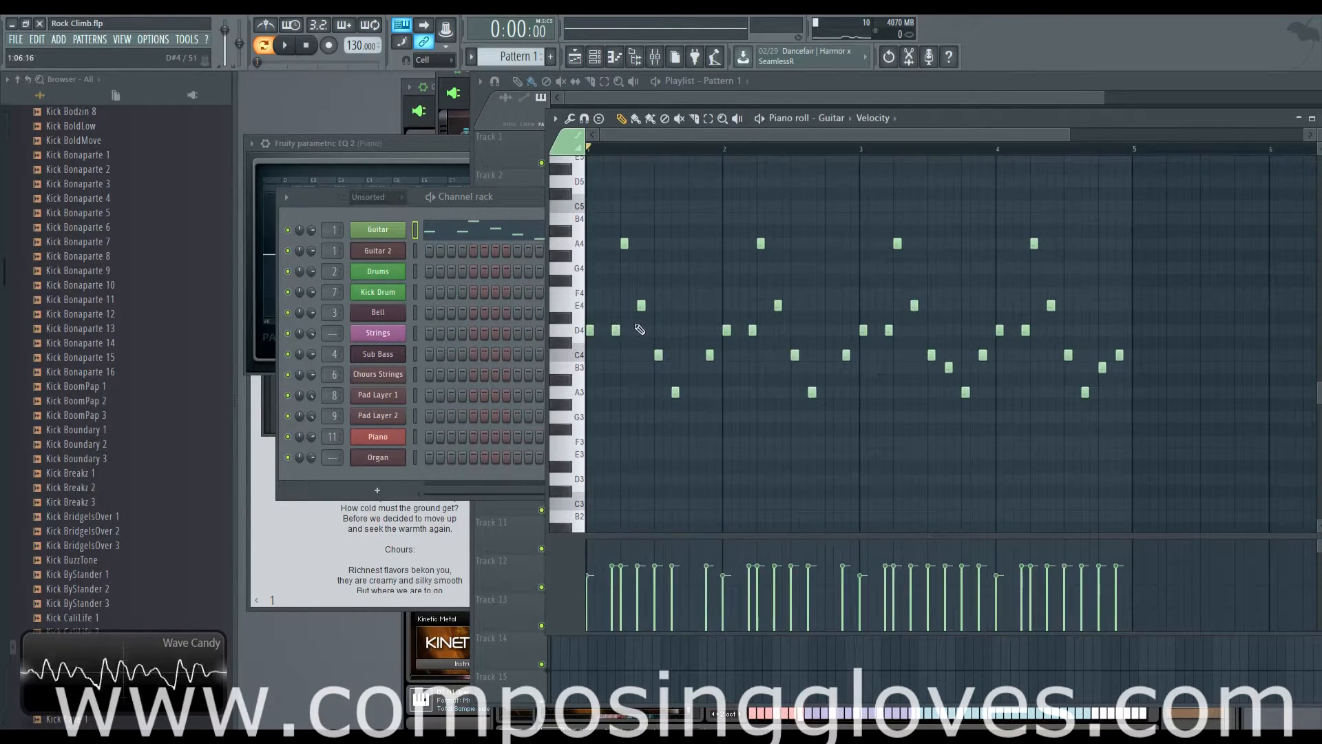
scroll(640, 329, "up", 4)
left_click_drag(641, 329, 1048, 358)
scroll(836, 365, "down", 3)
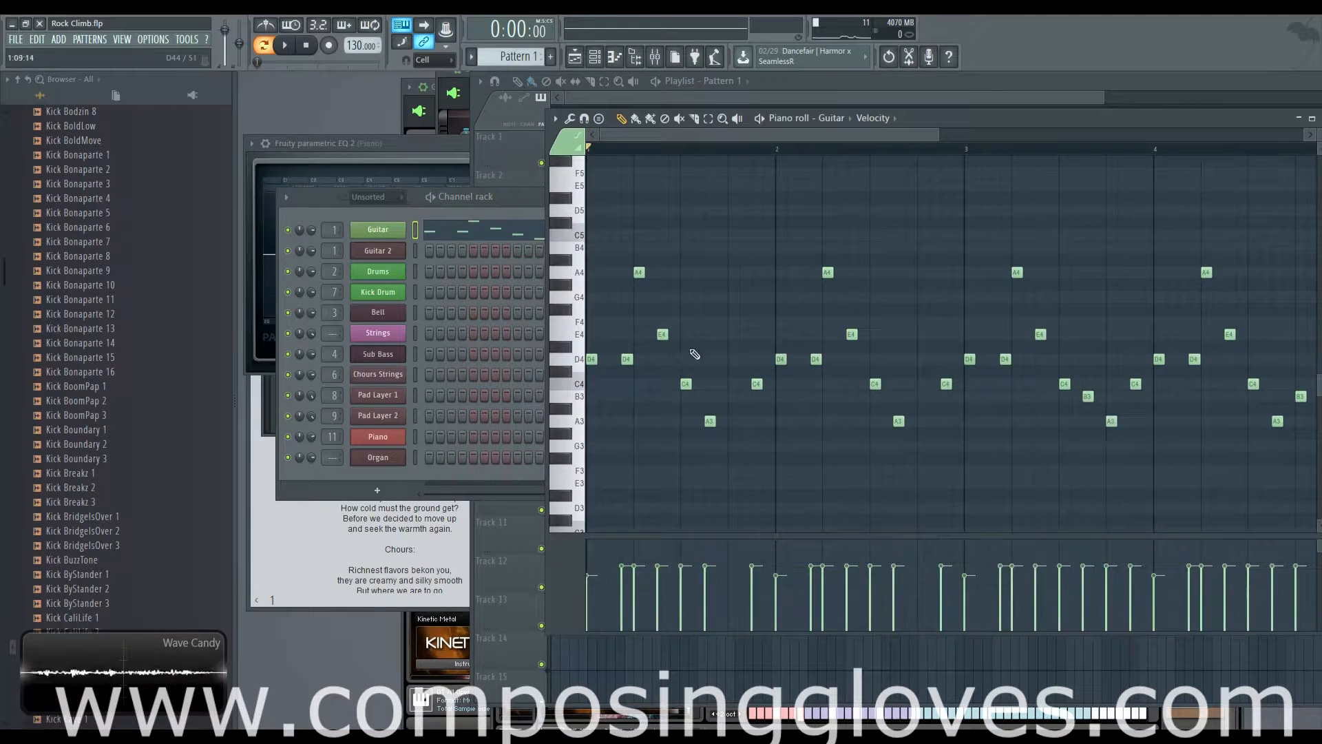
left_click(595, 358)
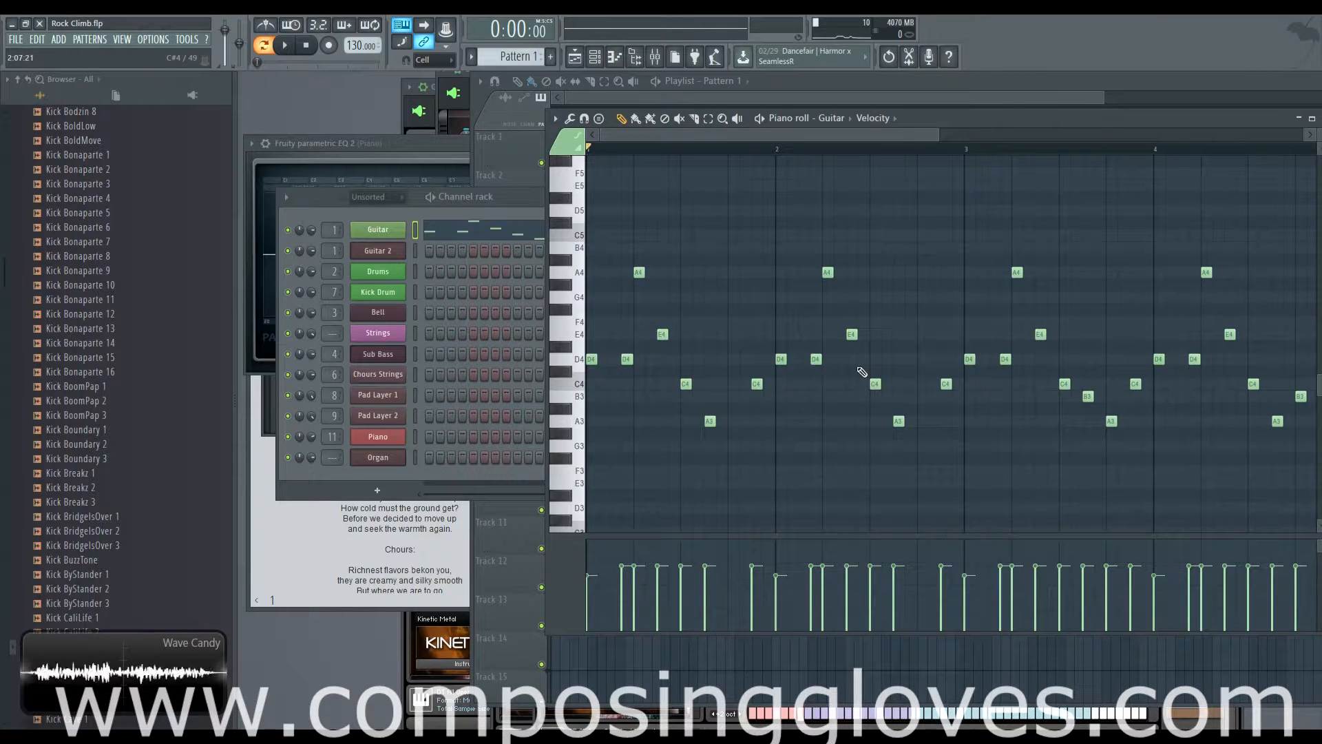
scroll(998, 351, "right", 3)
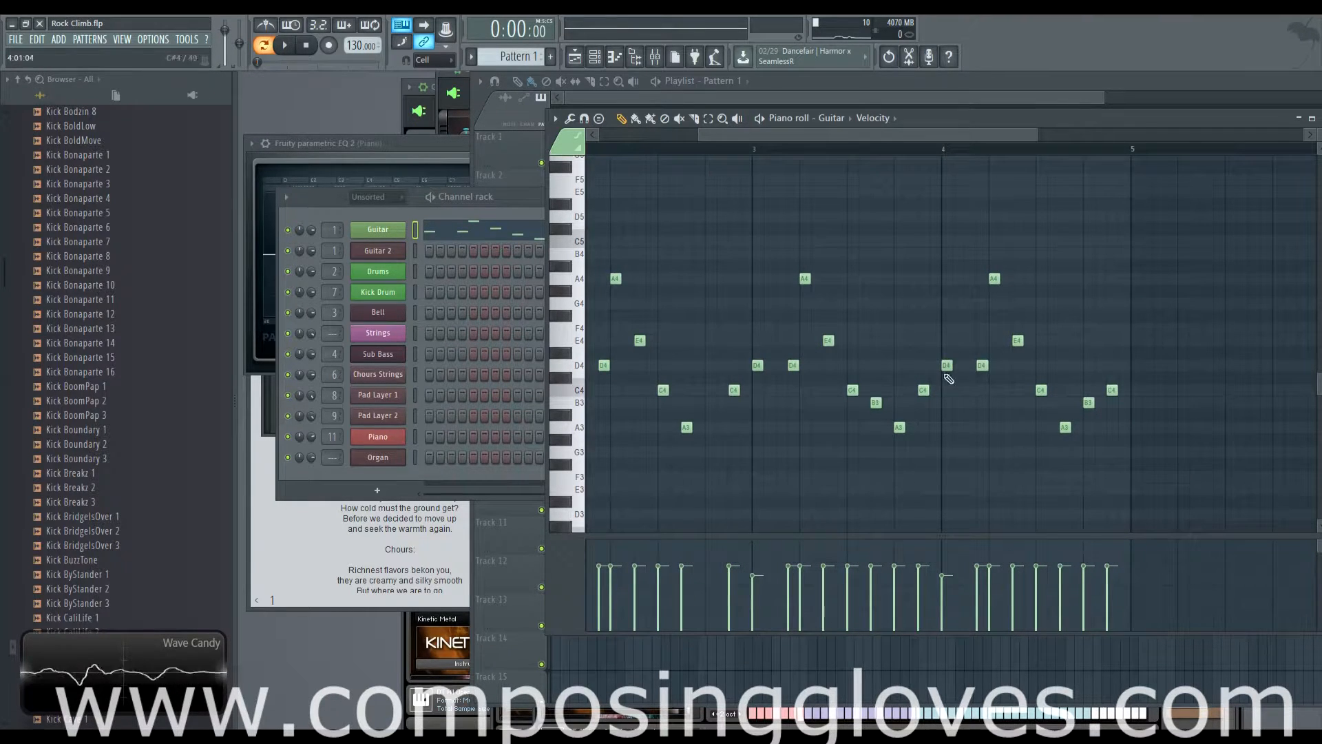
left_click_drag(826, 378, 1115, 343)
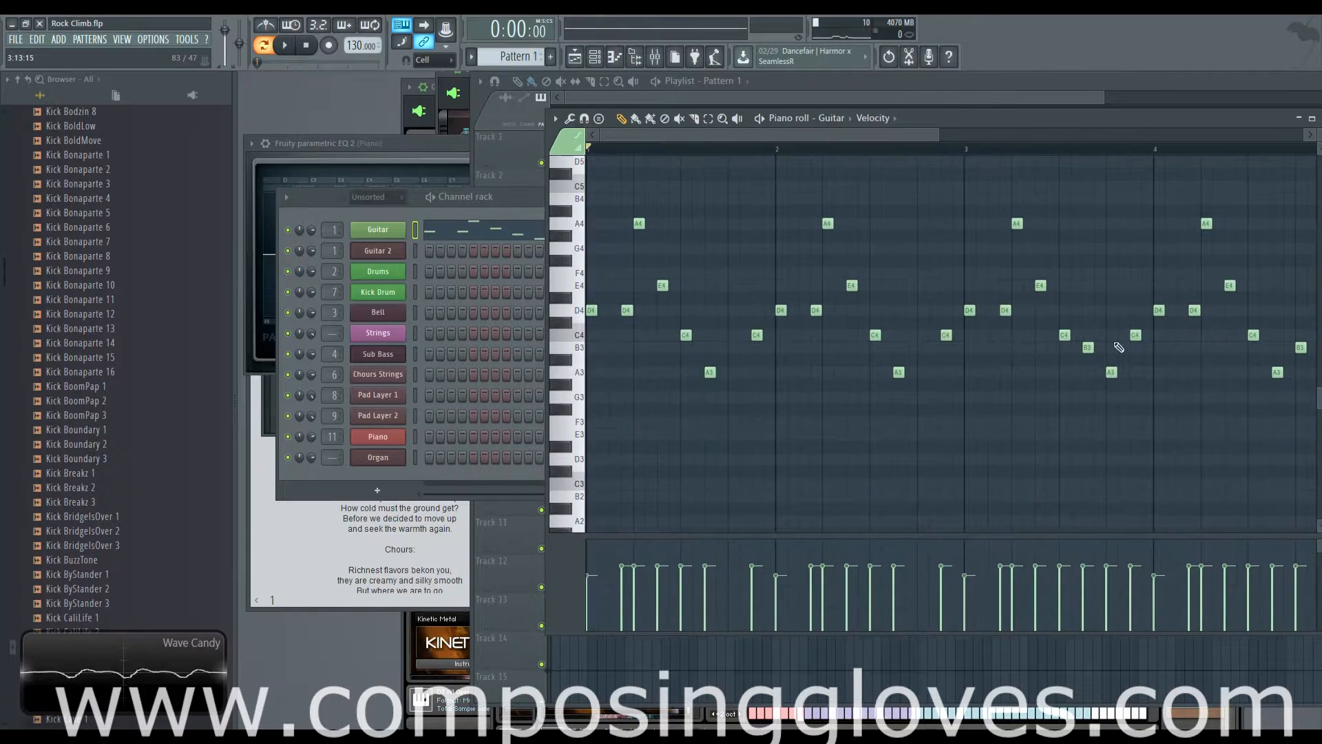
Step: Select the second D4 and the A4 in bar 1 of the Guitar part, and then the last four notes of bar 3
left_click(626, 310)
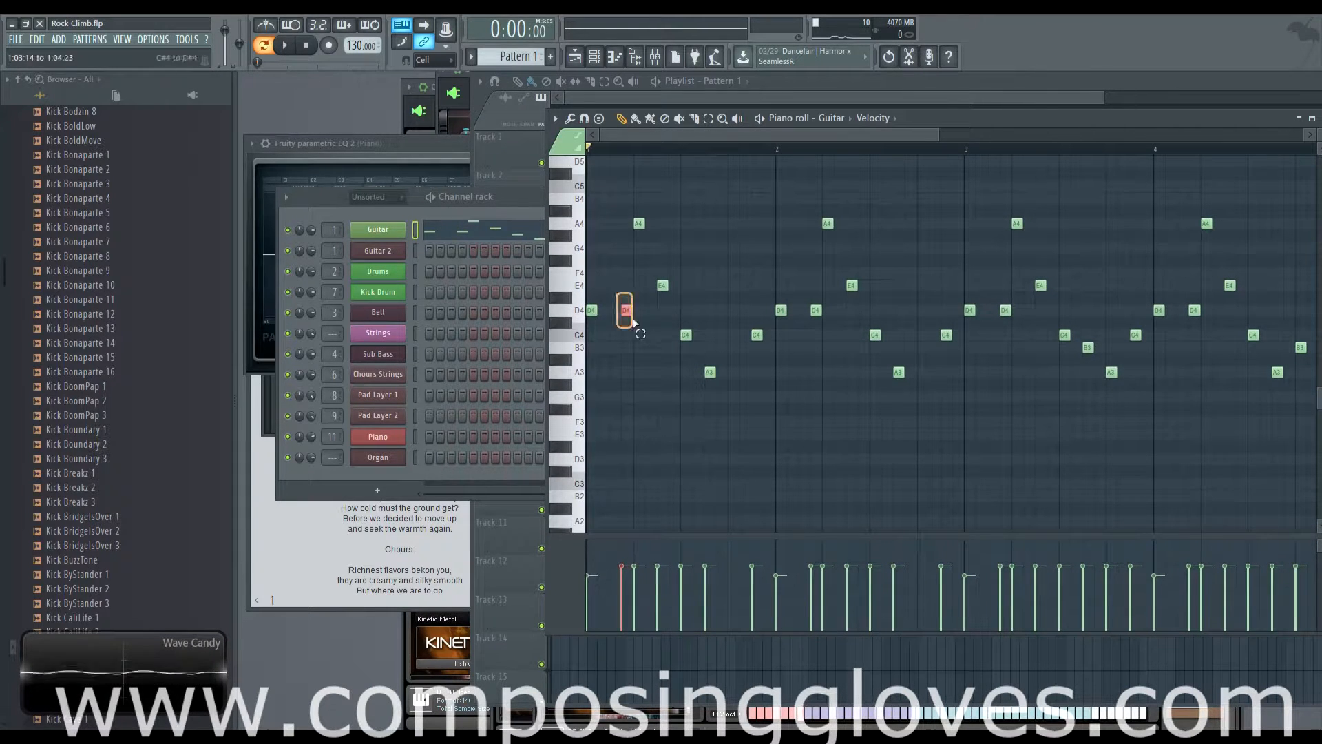
left_click_drag(629, 194, 627, 318)
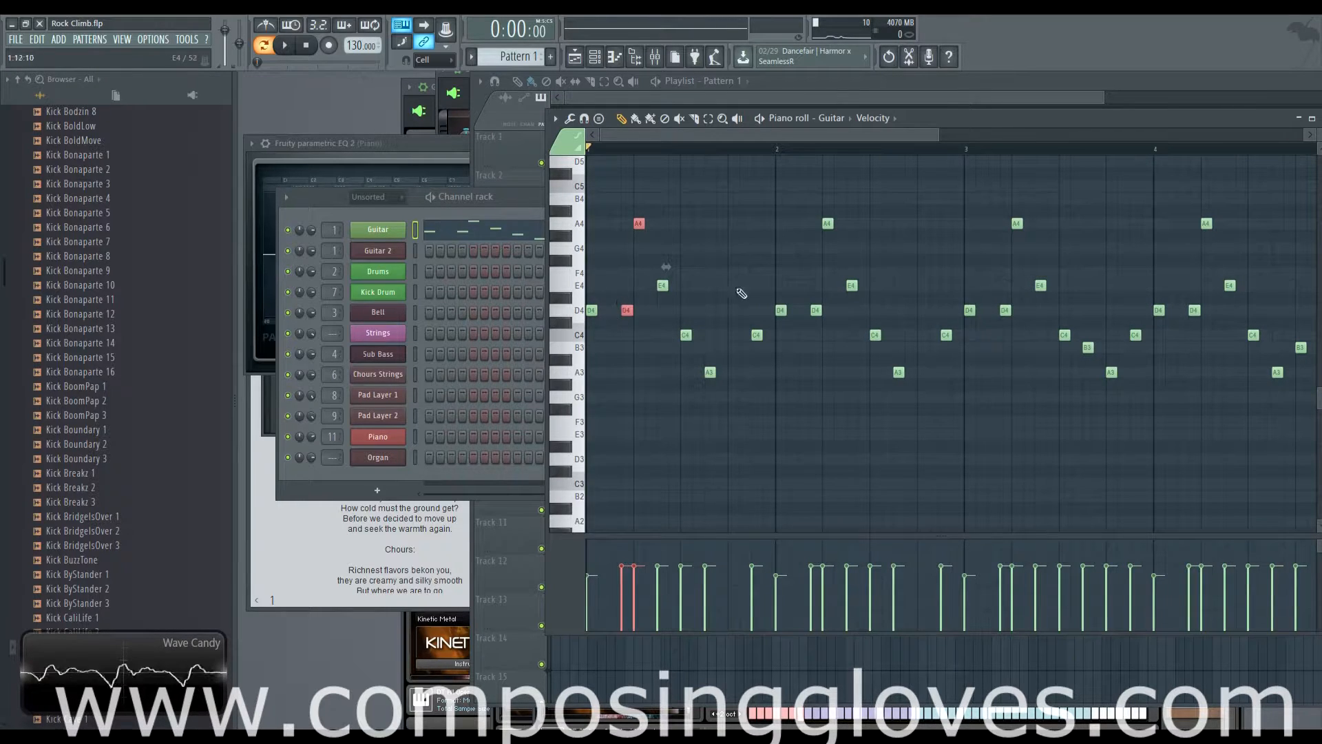
scroll(883, 301, "right", 2)
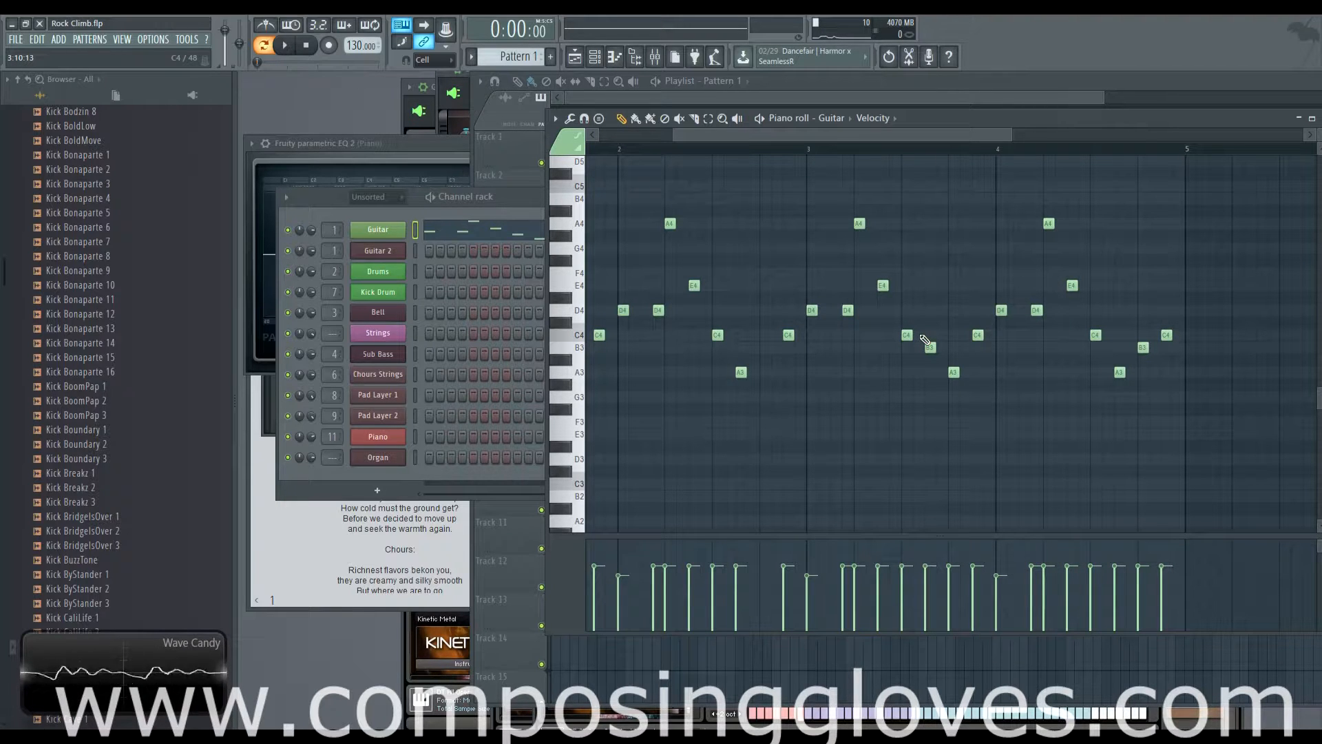
left_click_drag(901, 316, 999, 417)
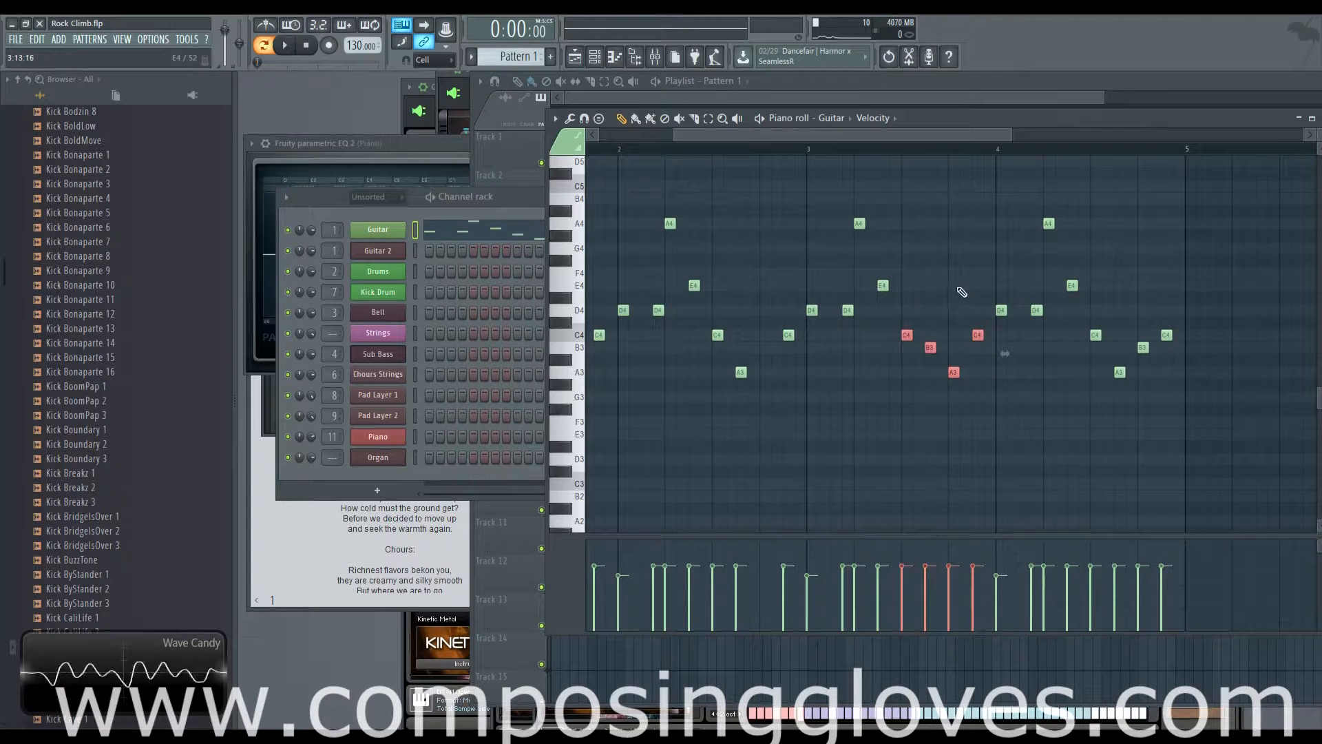
Step: Play Pattern 1 from the start into its fourth bar with the Guitar part in view, and stop playback
left_click_drag(841, 134, 638, 152)
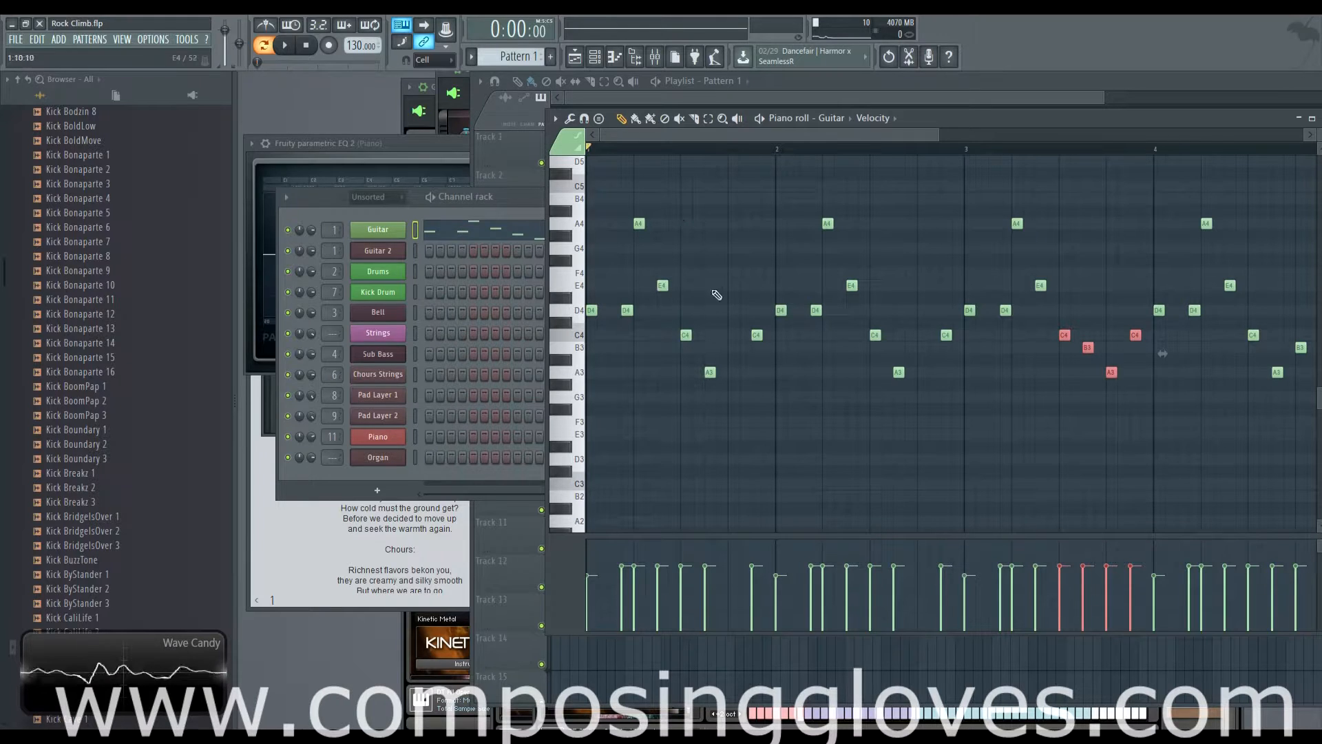
scroll(1005, 284, "down", 2, "ctrl")
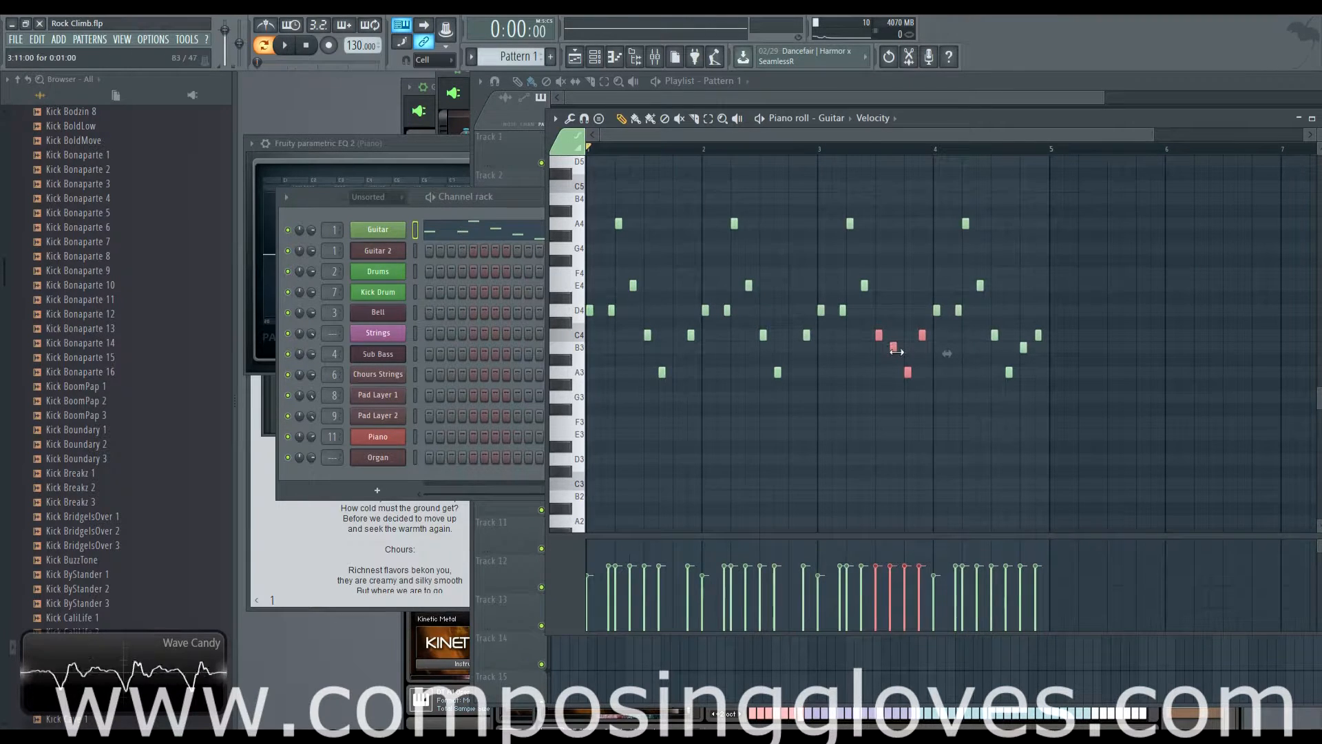
key("space")
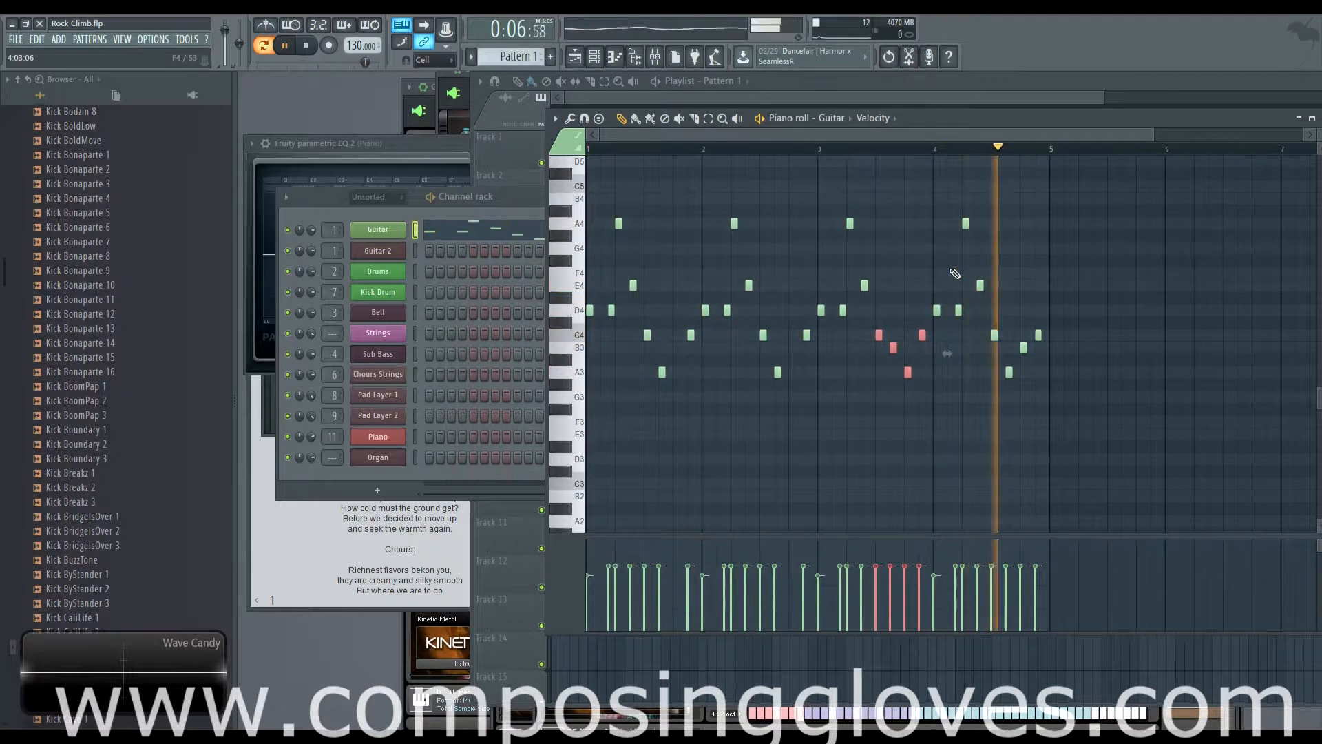
key("space")
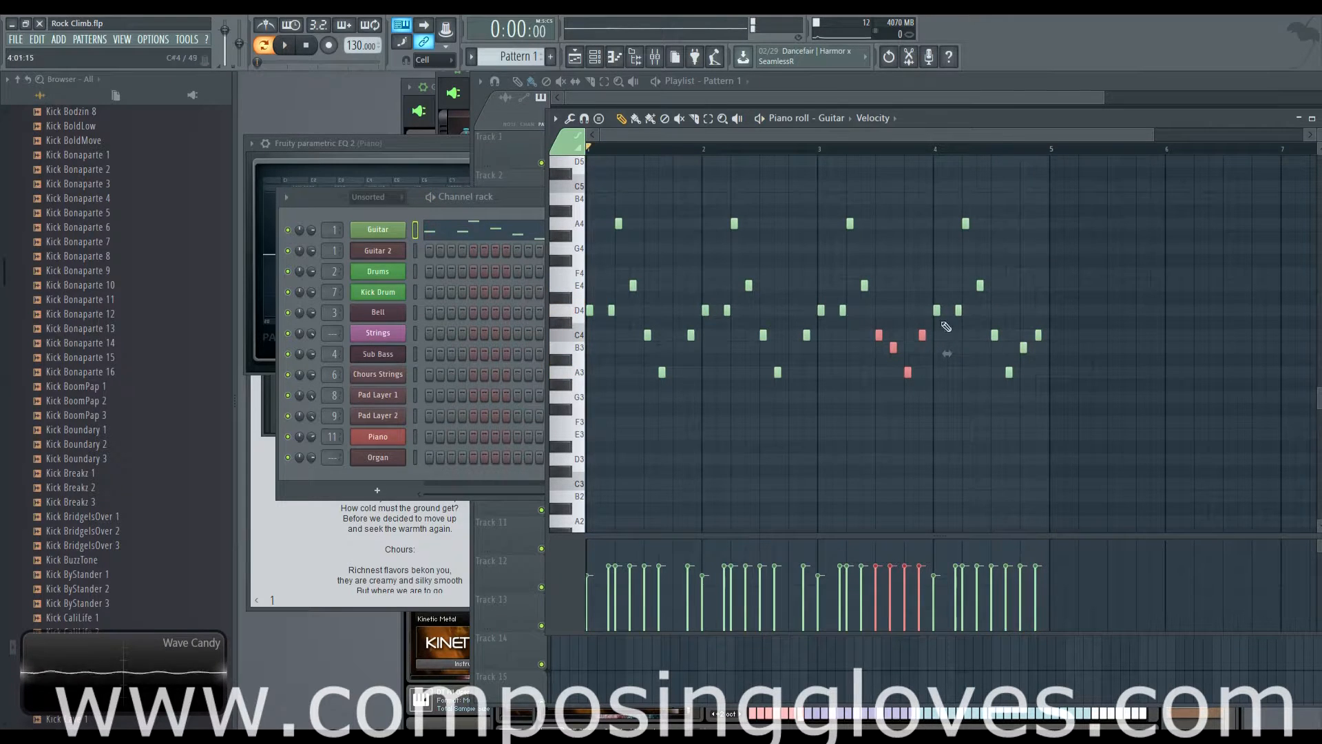
Step: Return to the playlist and open the Guitar part of a Pattern 2 clip on Track 1 in the piano roll
scroll(941, 339, "up", 3)
left_click(778, 78)
left_click(781, 110)
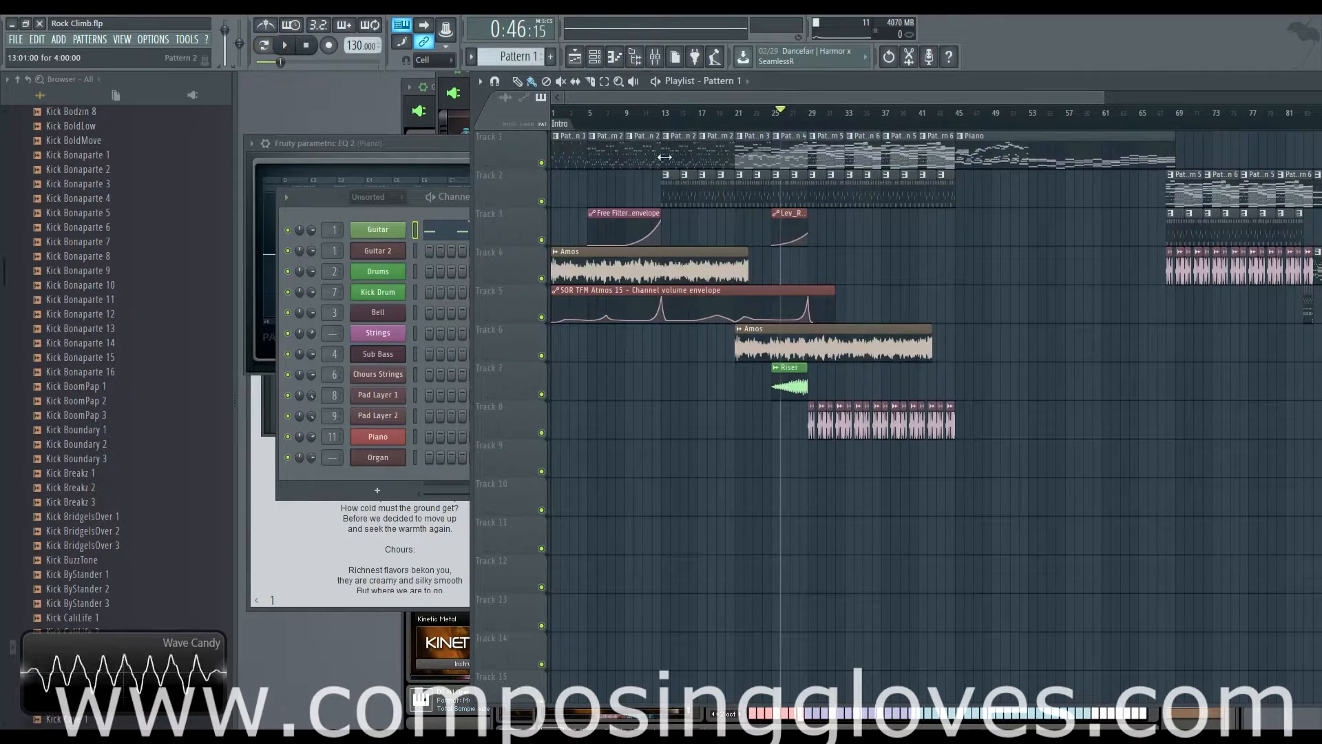
double_click(610, 149)
left_click_drag(844, 136, 402, 199)
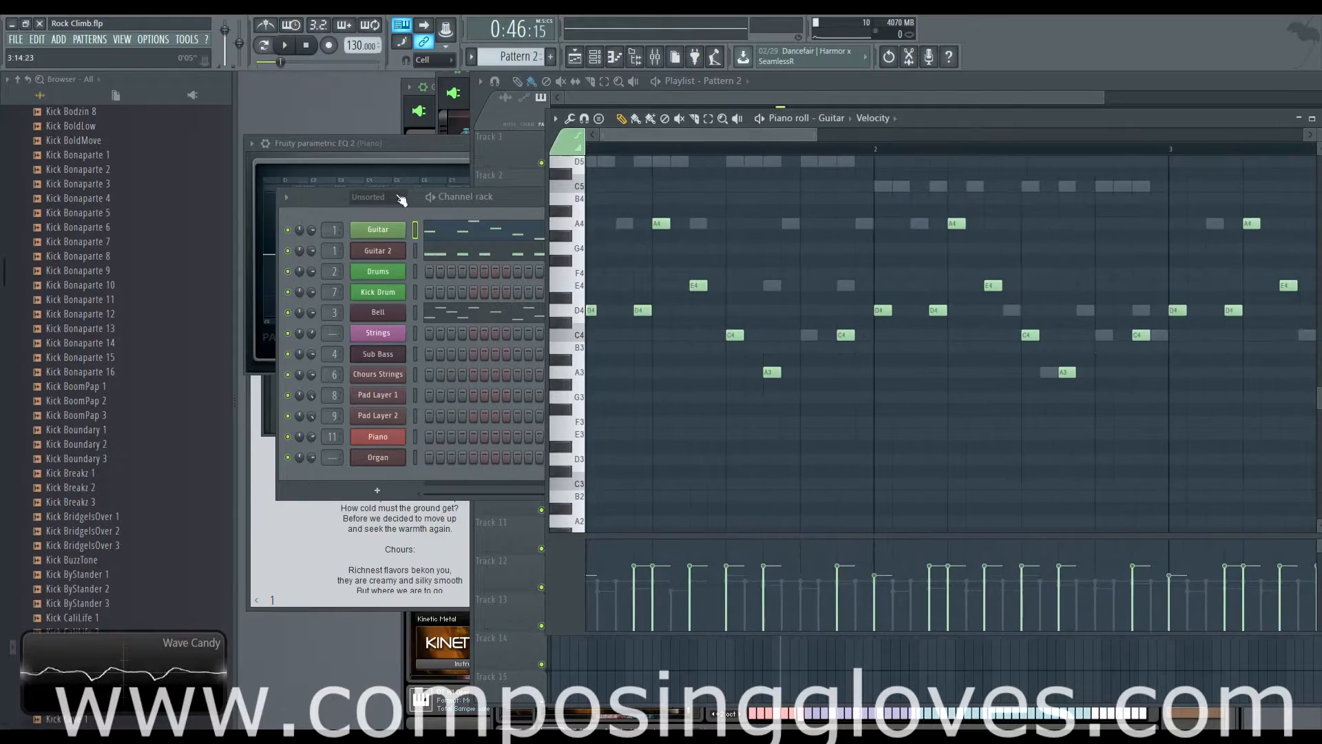
Step: Switch the piano roll to the Bell part through its ghost notes, and then to the Guitar 2 part
scroll(646, 230, "up", 3)
right_click(669, 273)
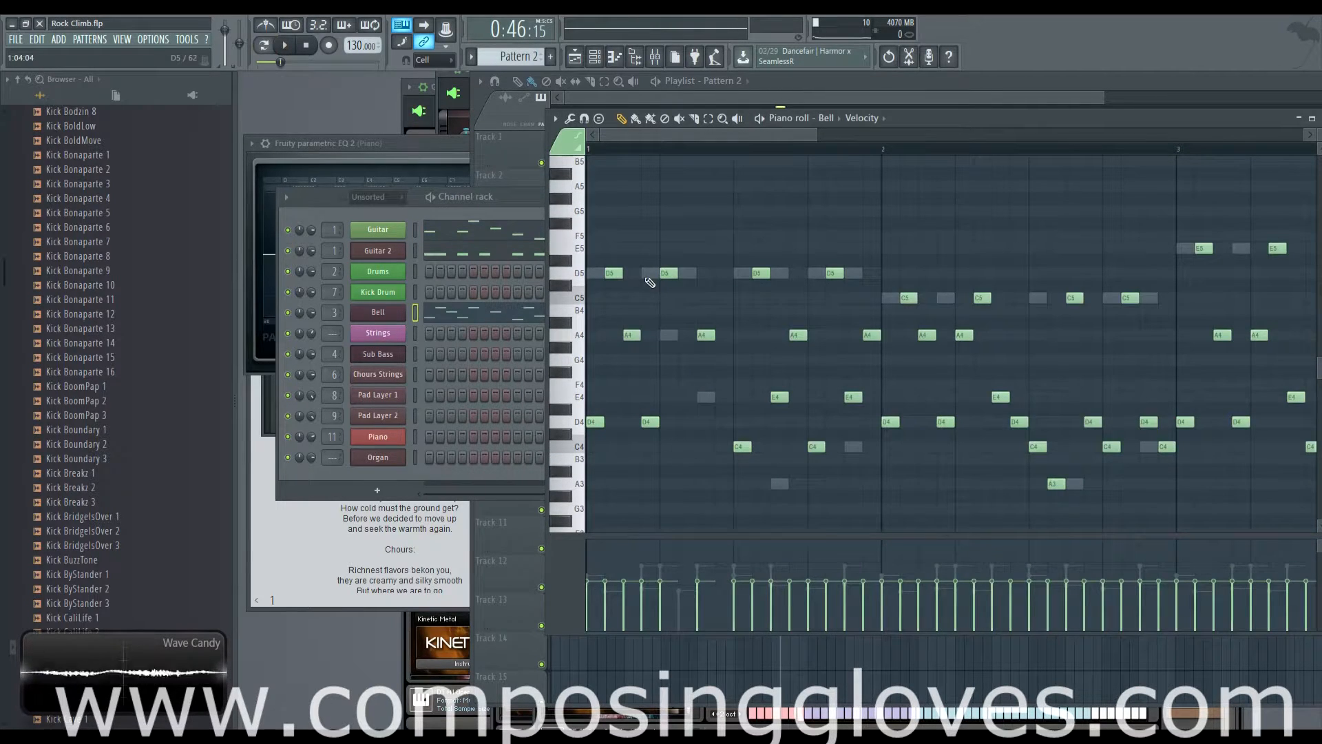
right_click(644, 277)
scroll(644, 277, "down", 4)
scroll(602, 292, "up", 3)
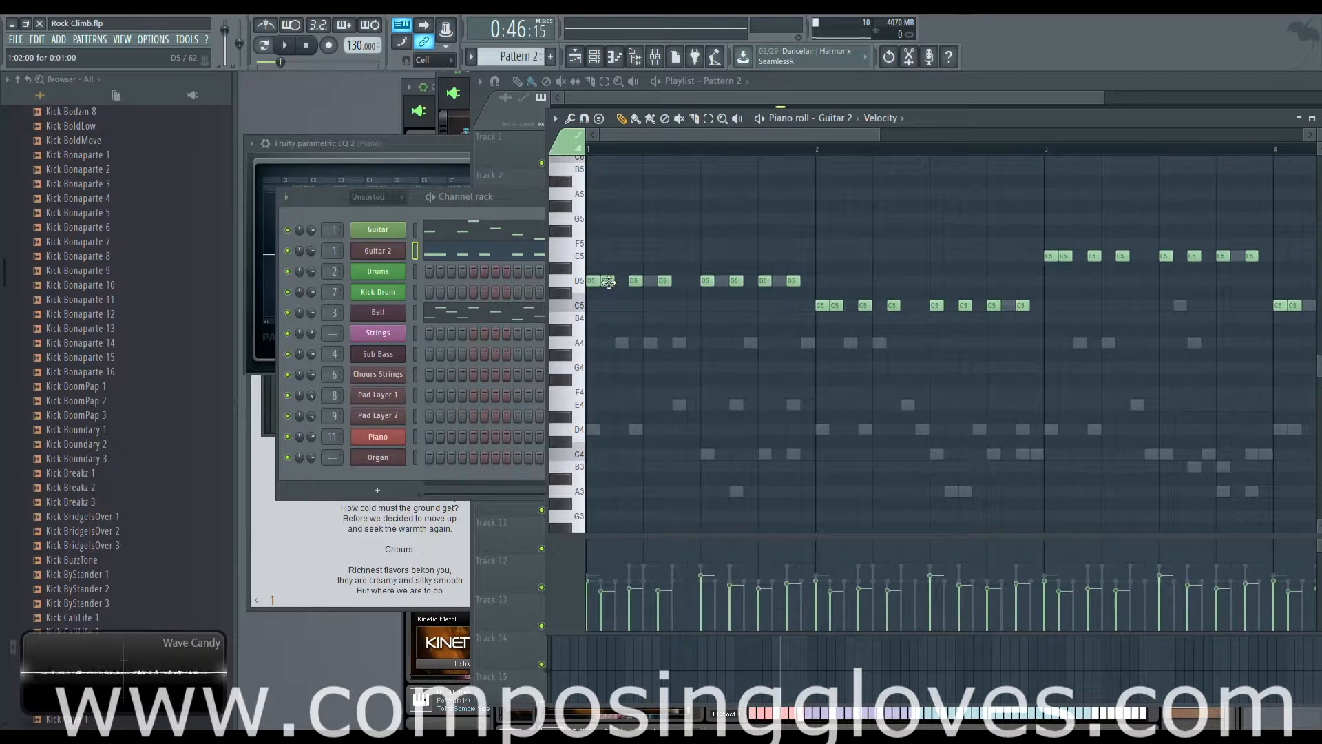
Step: Select the second D5 note in bar 1 of the Guitar 2 part, and briefly play the song with that part in view
left_click(608, 282)
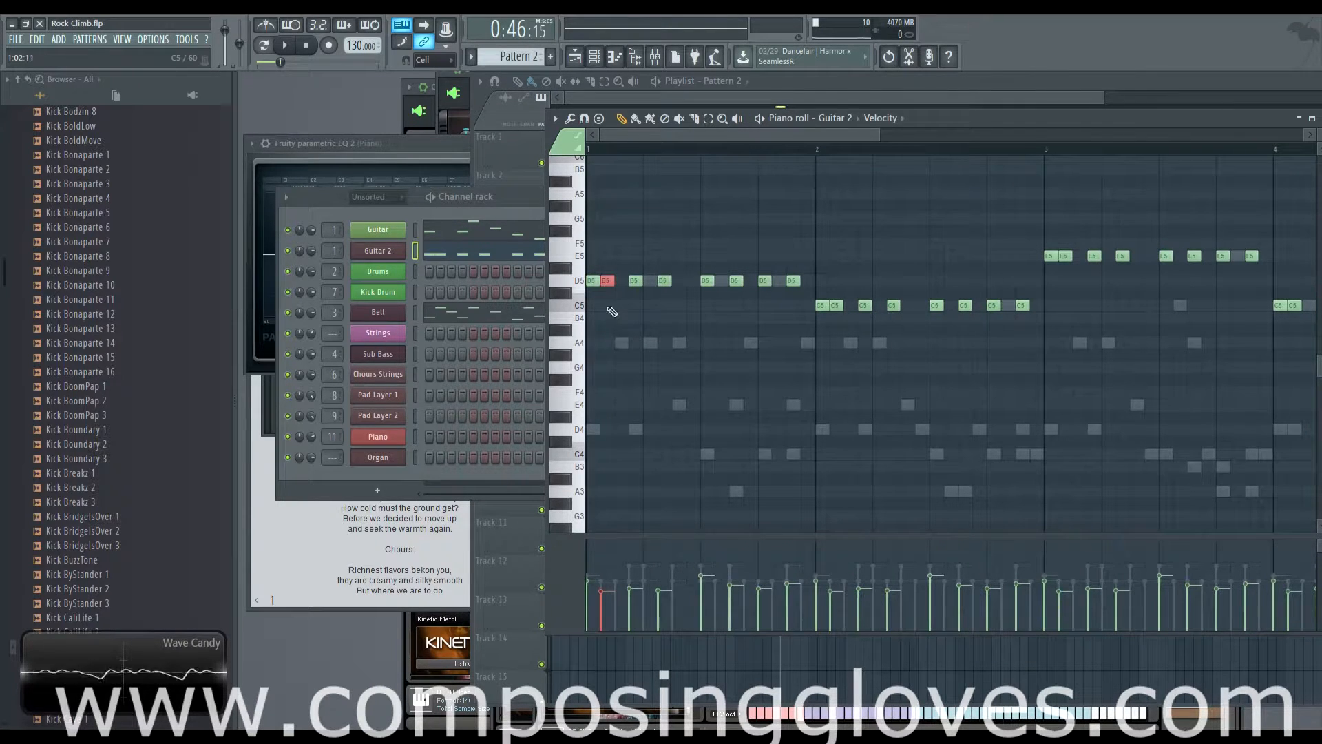
scroll(1160, 318, "down", 2)
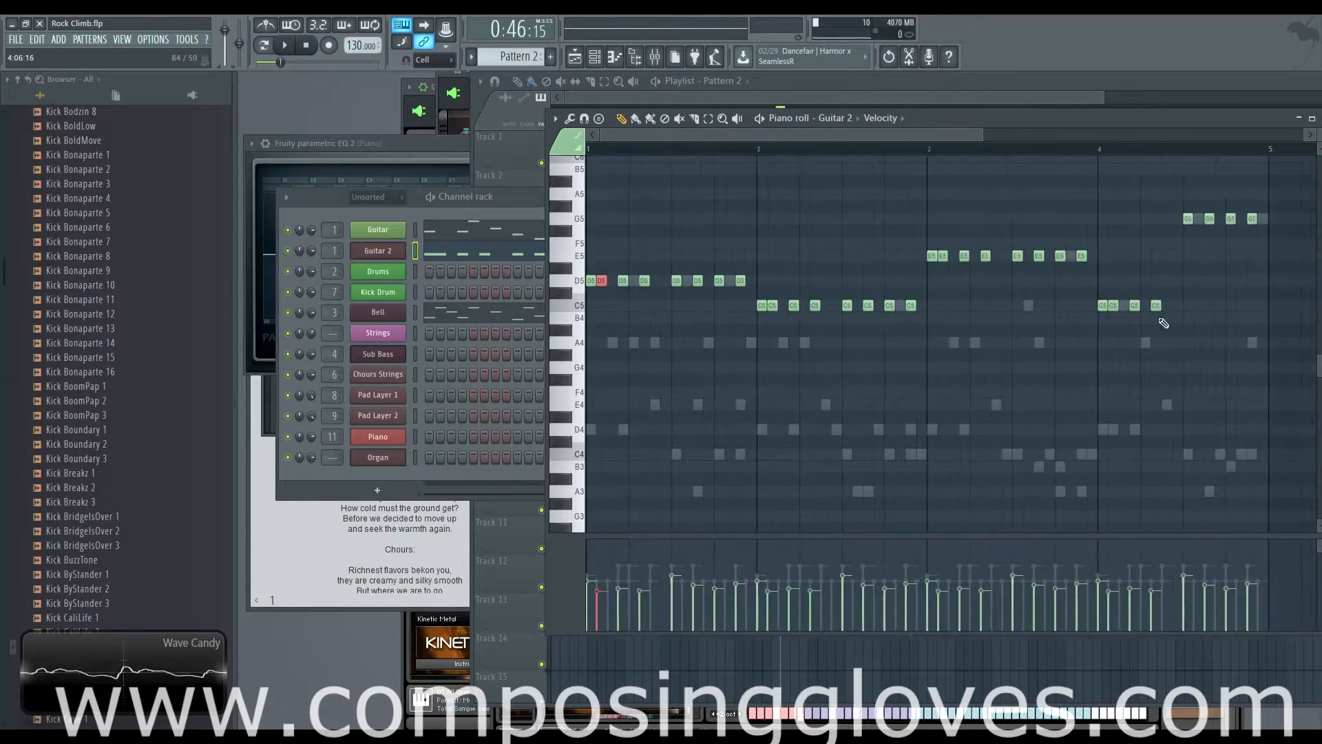
left_click(612, 150)
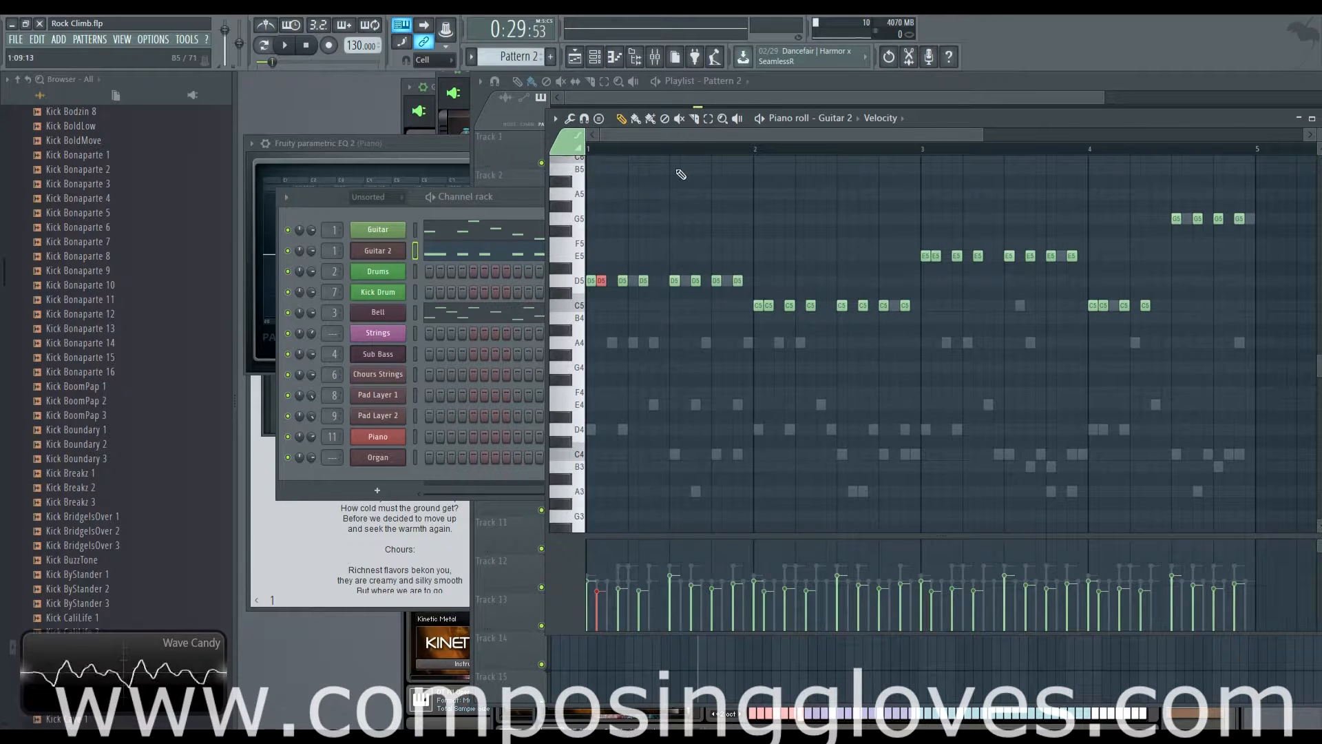
key("space")
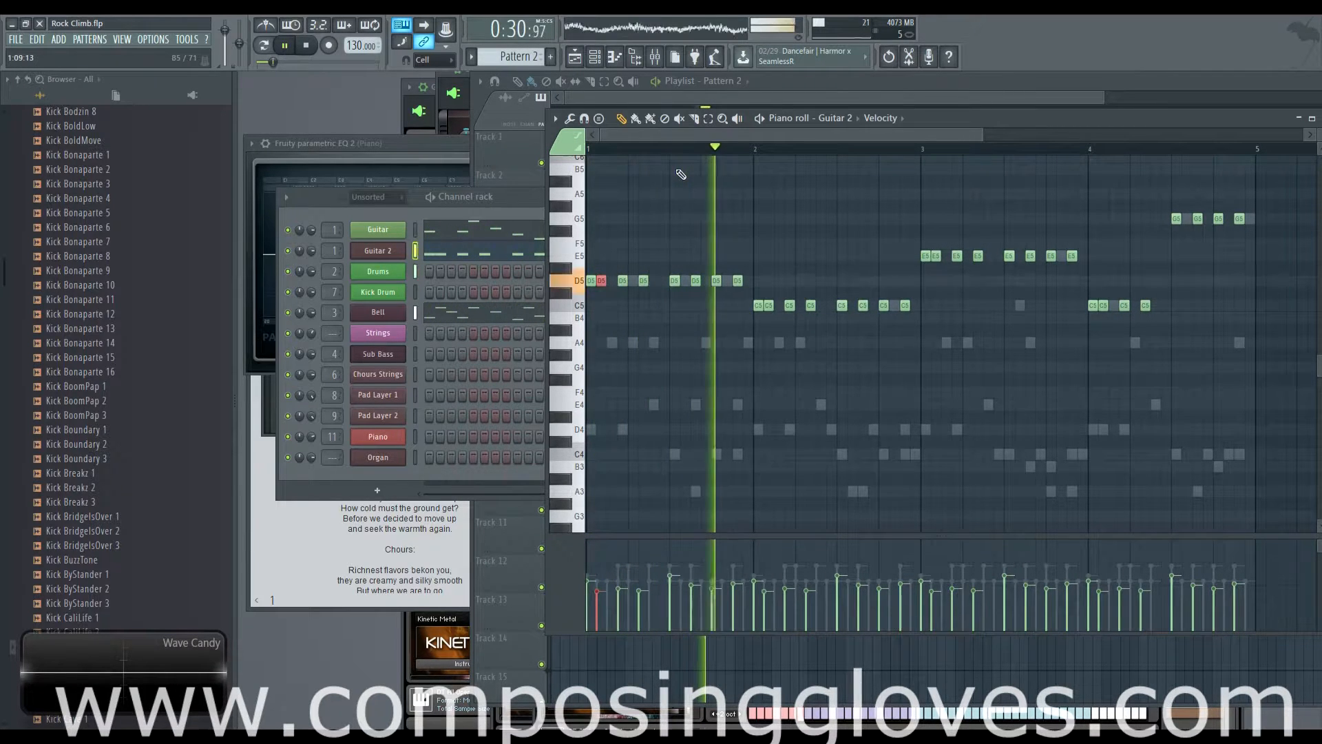
key("space")
Step: Play the song from bar 5 with the Pattern 2 clip open, showing its Guitar 2 part, and stop playback
left_click(766, 100)
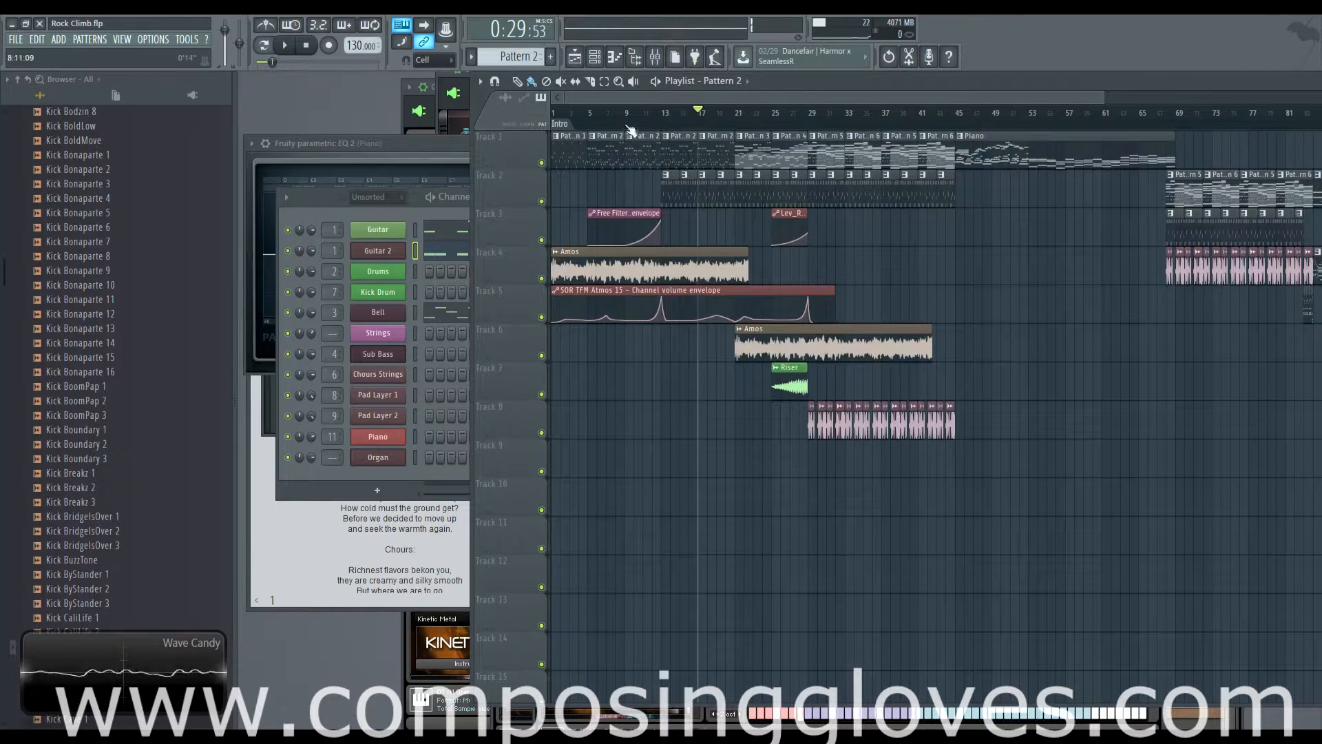
left_click(594, 115)
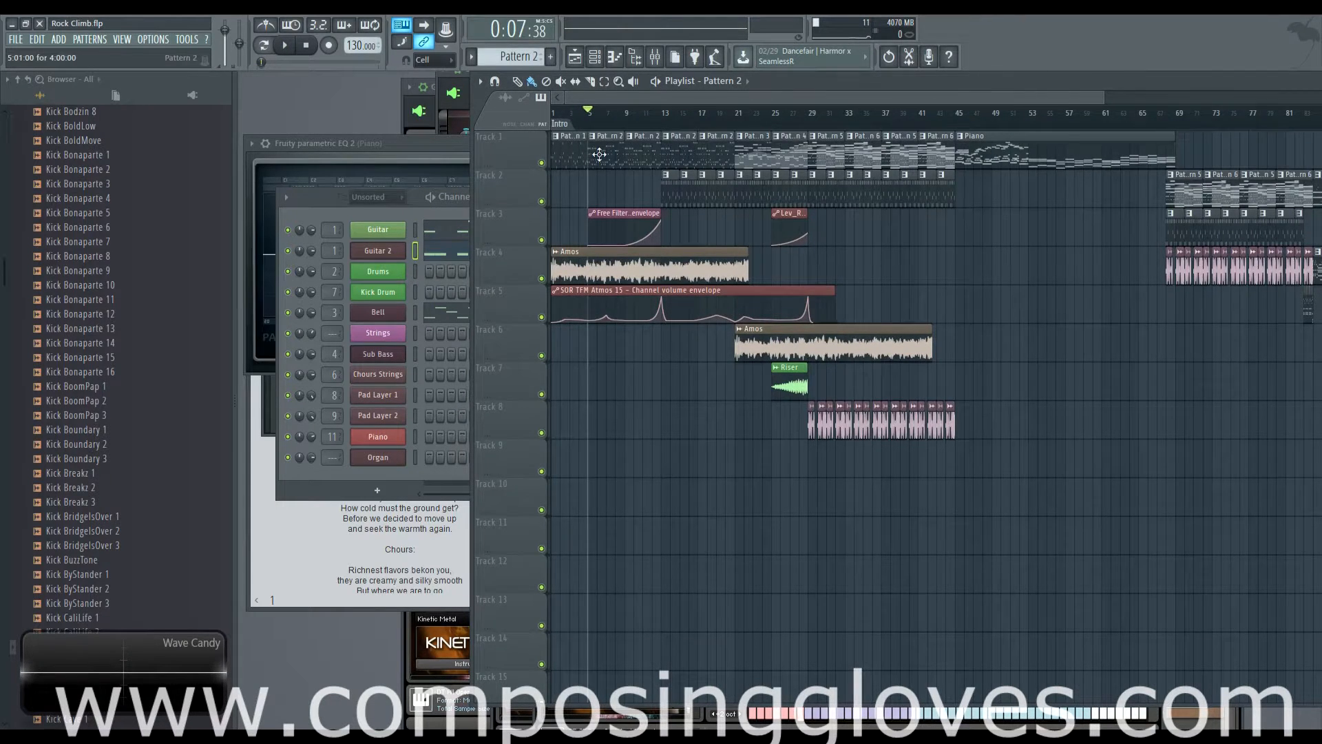
double_click(599, 154)
key("space")
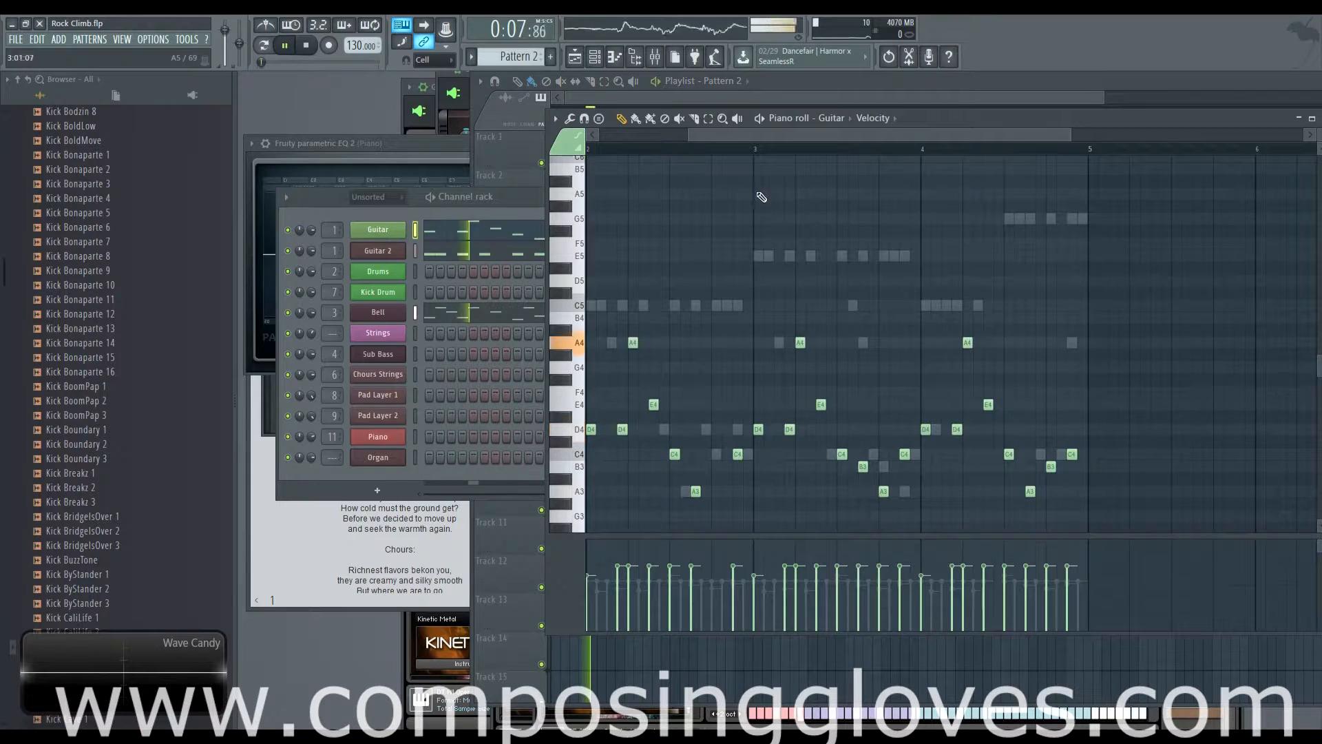
right_click(695, 304)
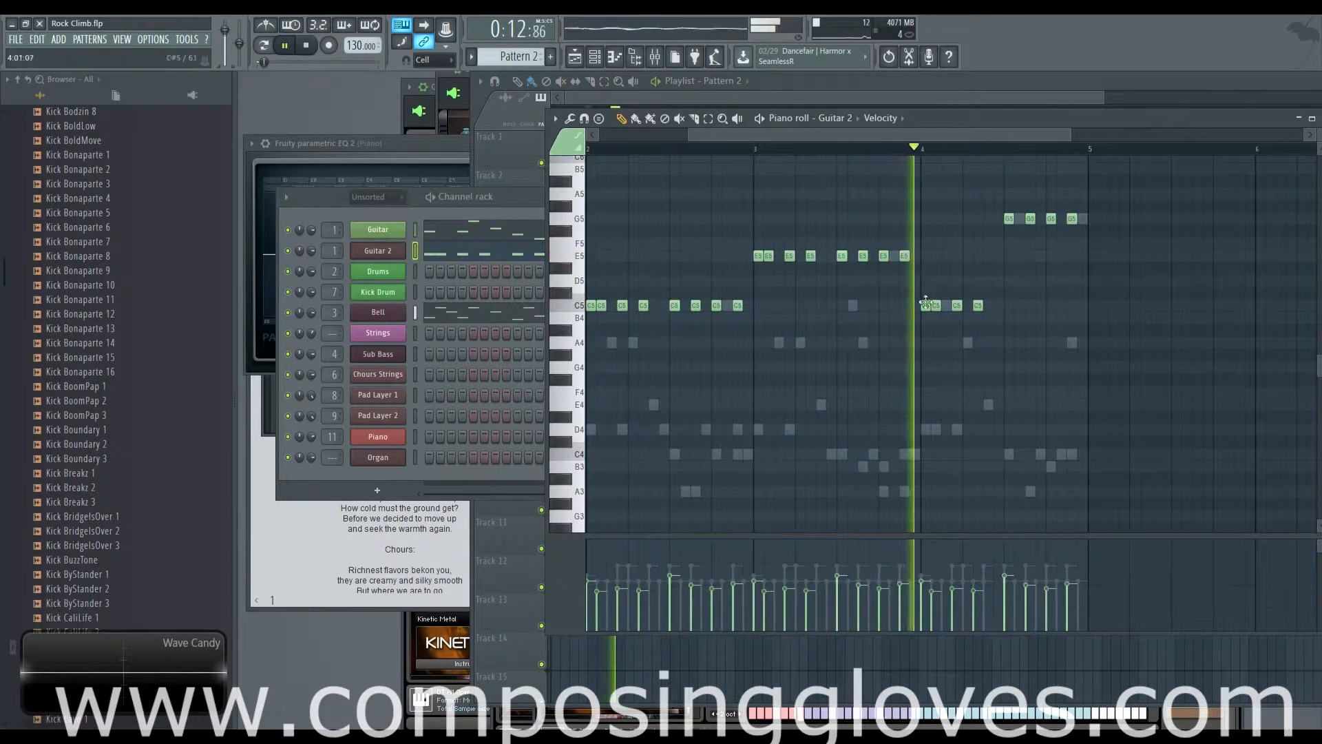
key("space")
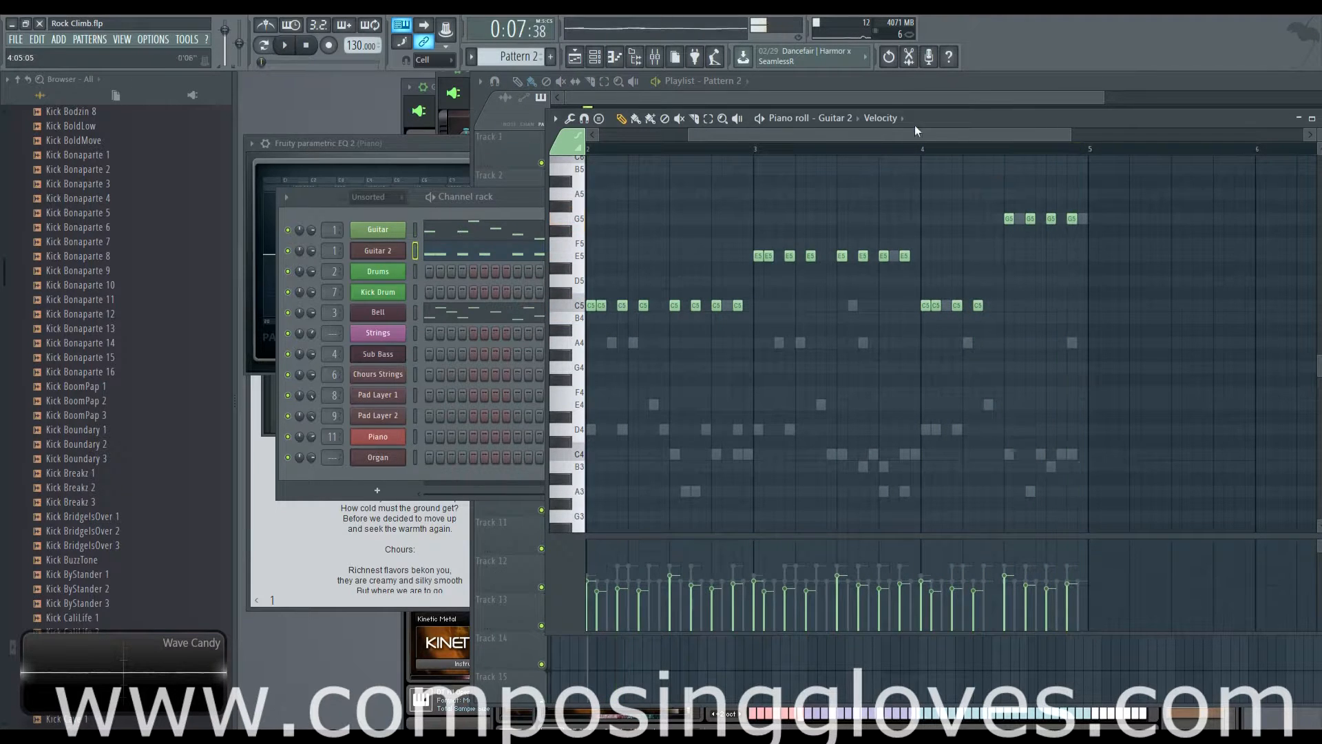
Step: Return to the playlist and select the Amos clip on Track 4 together with the volume envelope on Track 5
left_click(841, 84)
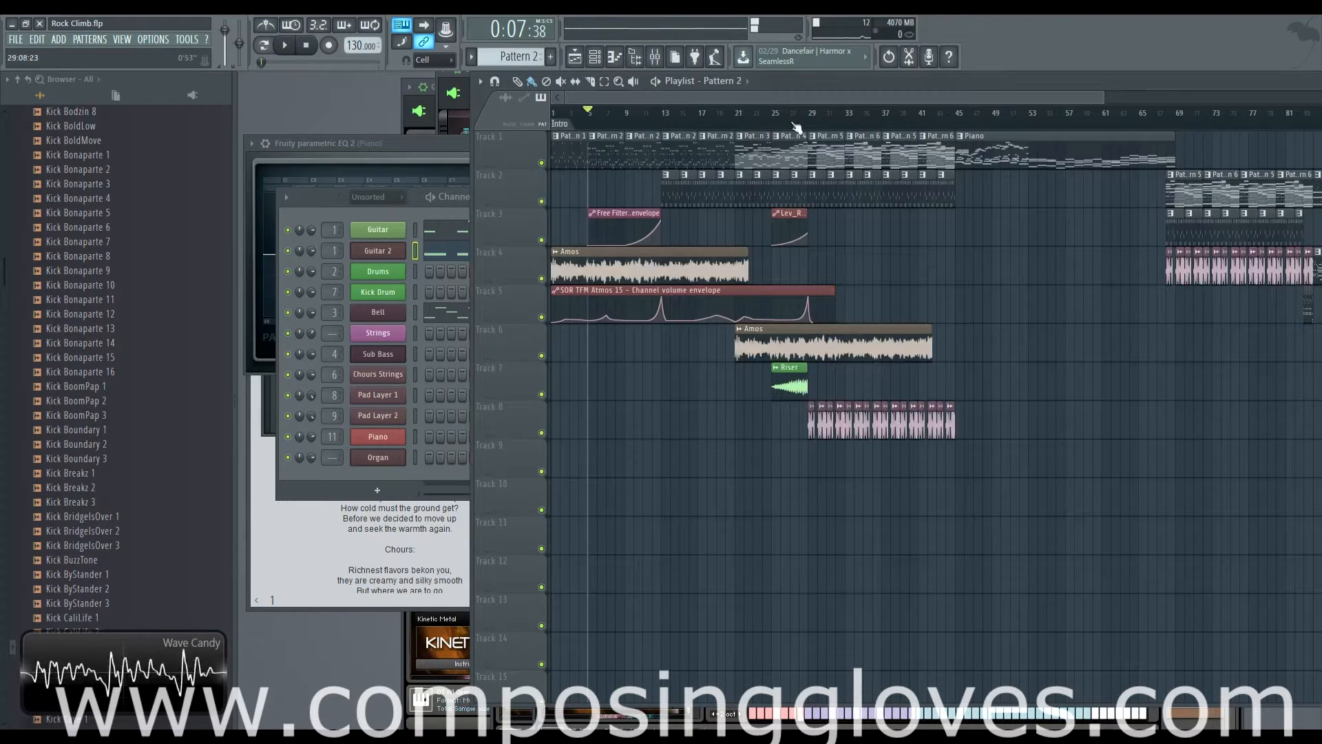
left_click(628, 274)
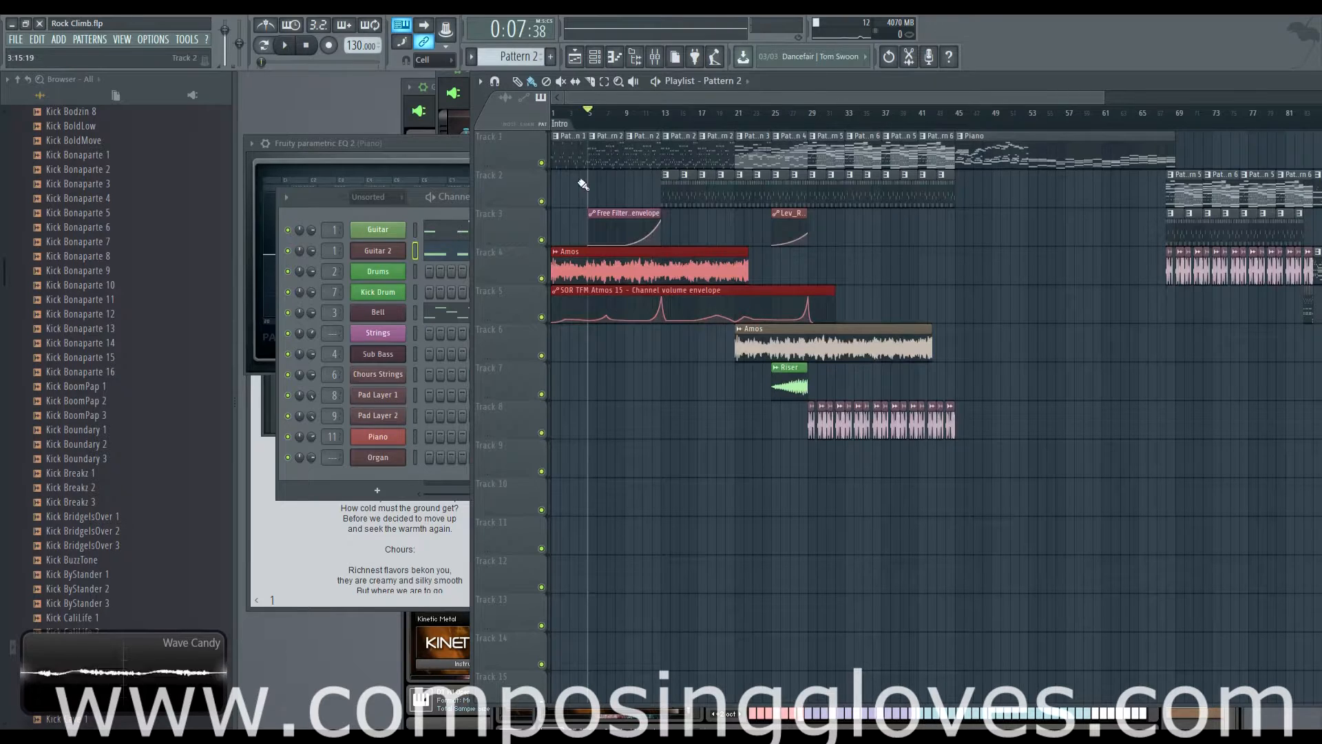
Step: Open the recent project Symbolic.flp without saving the changes to Rock Climb.flp
left_click(27, 46)
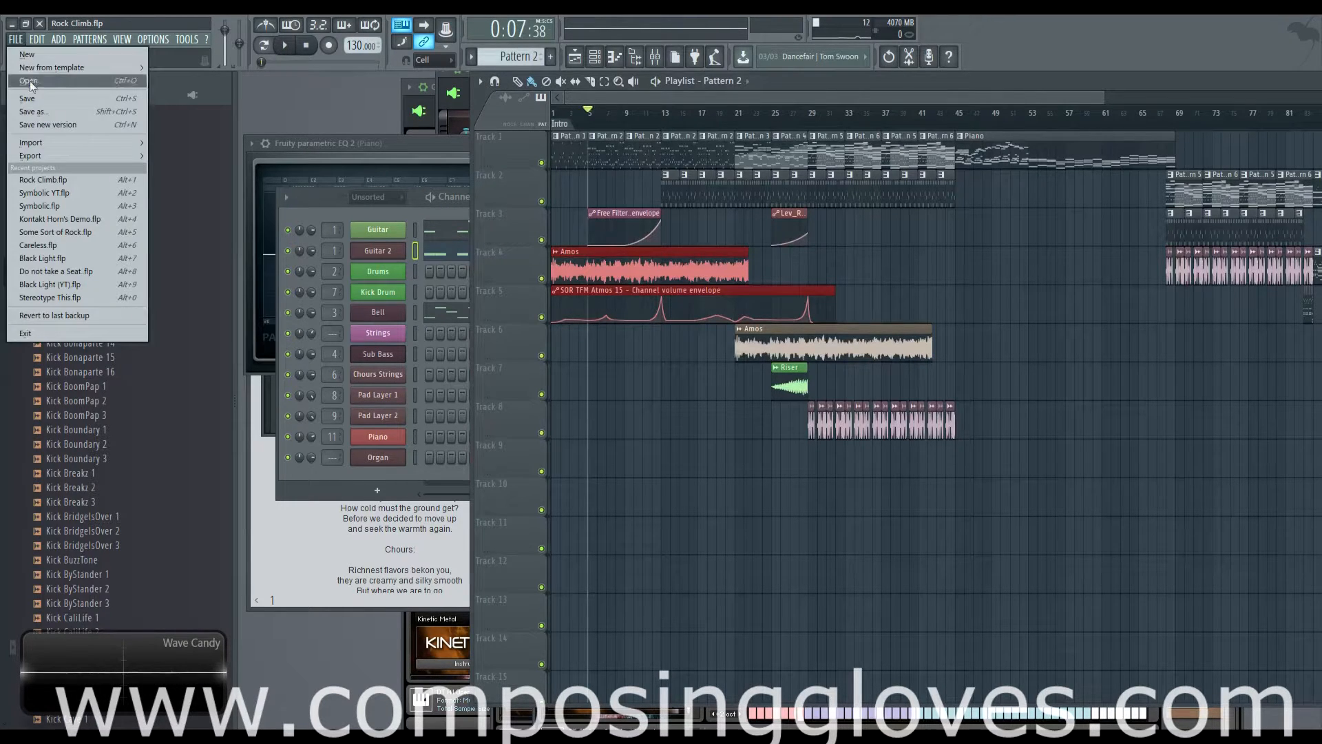
left_click(94, 203)
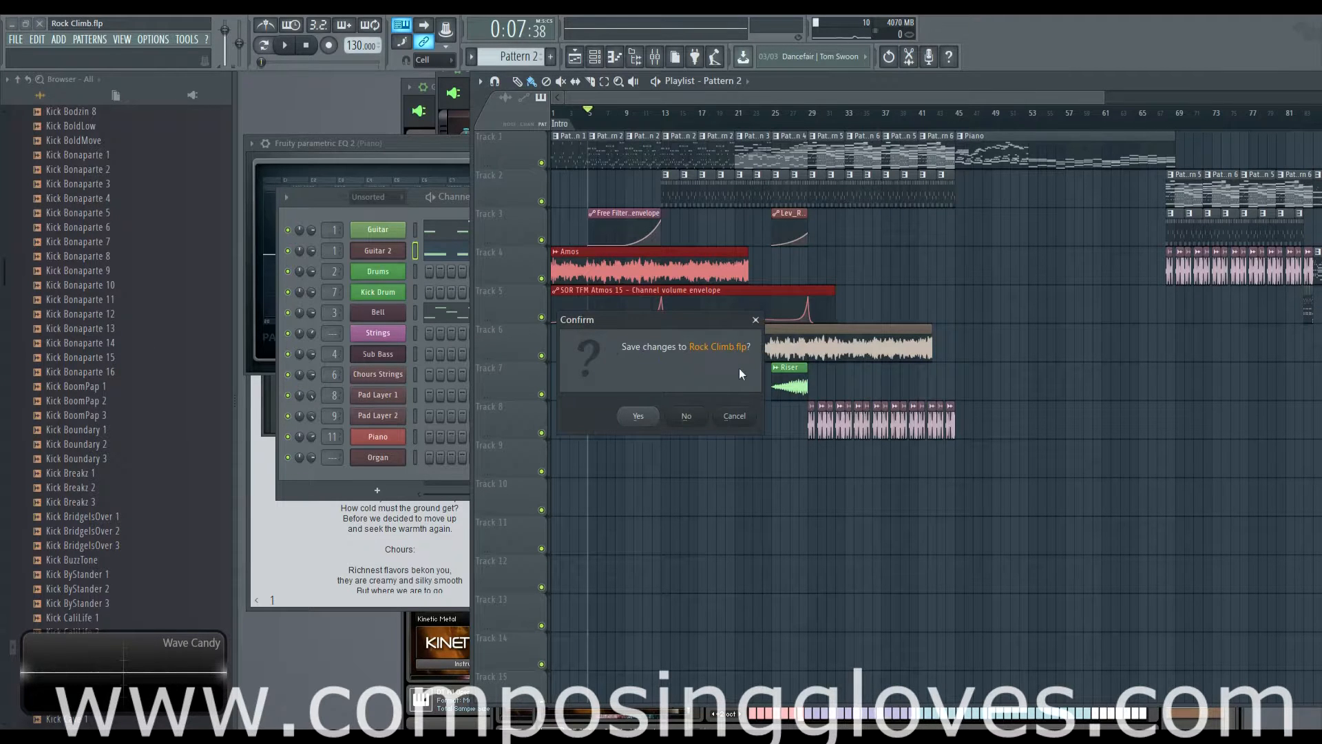
left_click(685, 419)
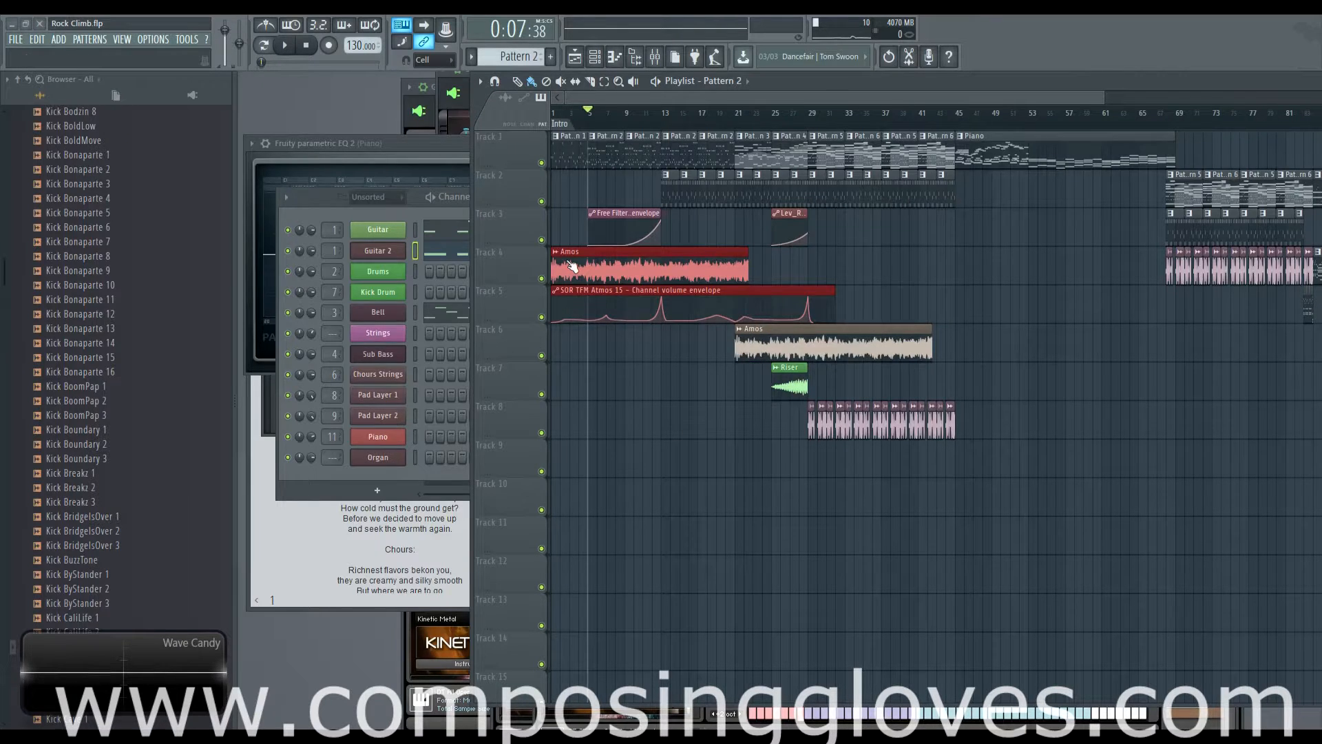
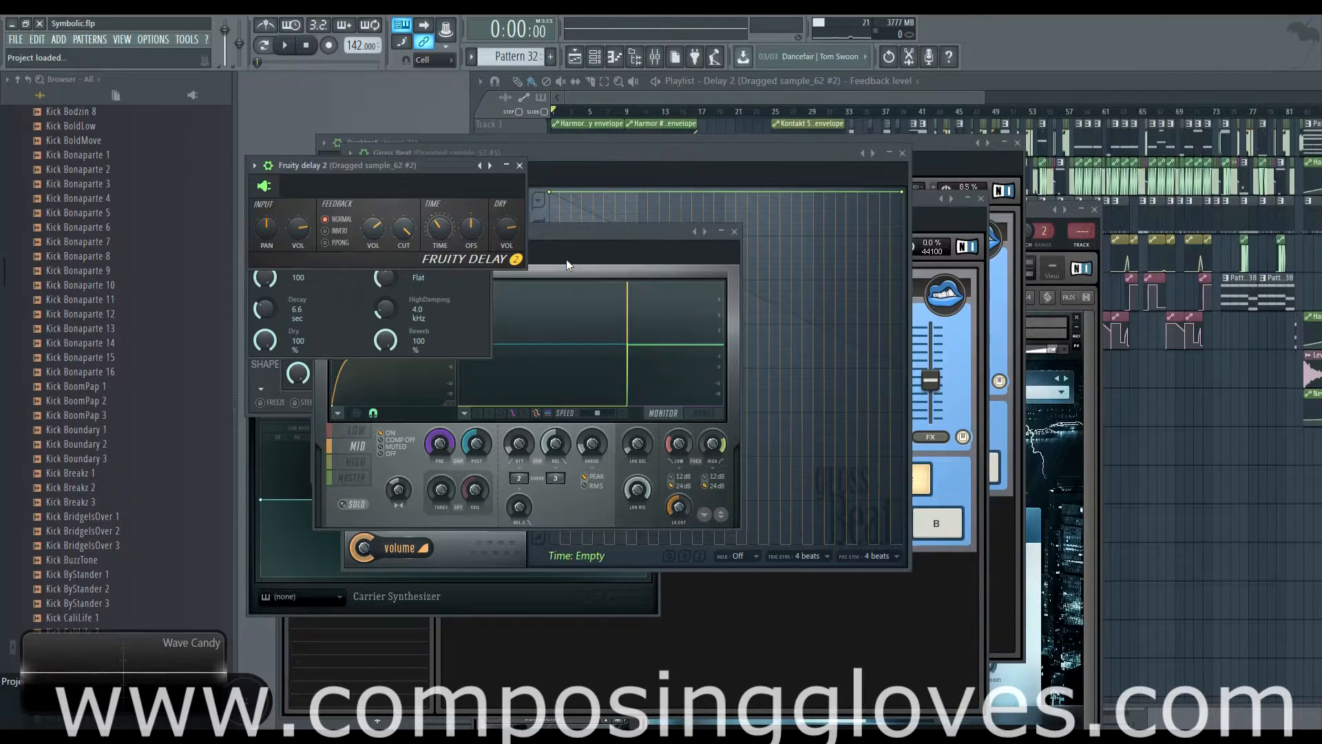
Step: Bring the playlist to the front and zoom in on the clips in bars 41 to 44
left_click(824, 92)
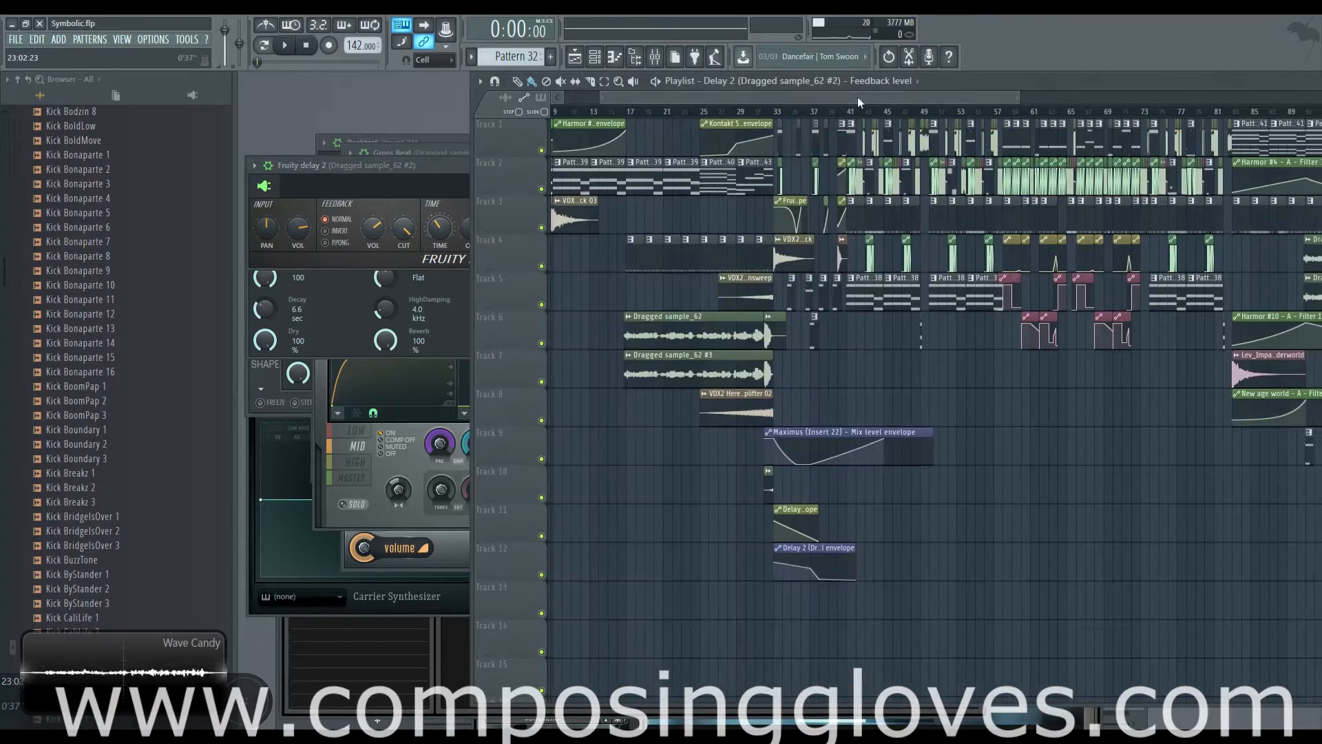
scroll(895, 211, "up", 10)
scroll(982, 217, "right", 1)
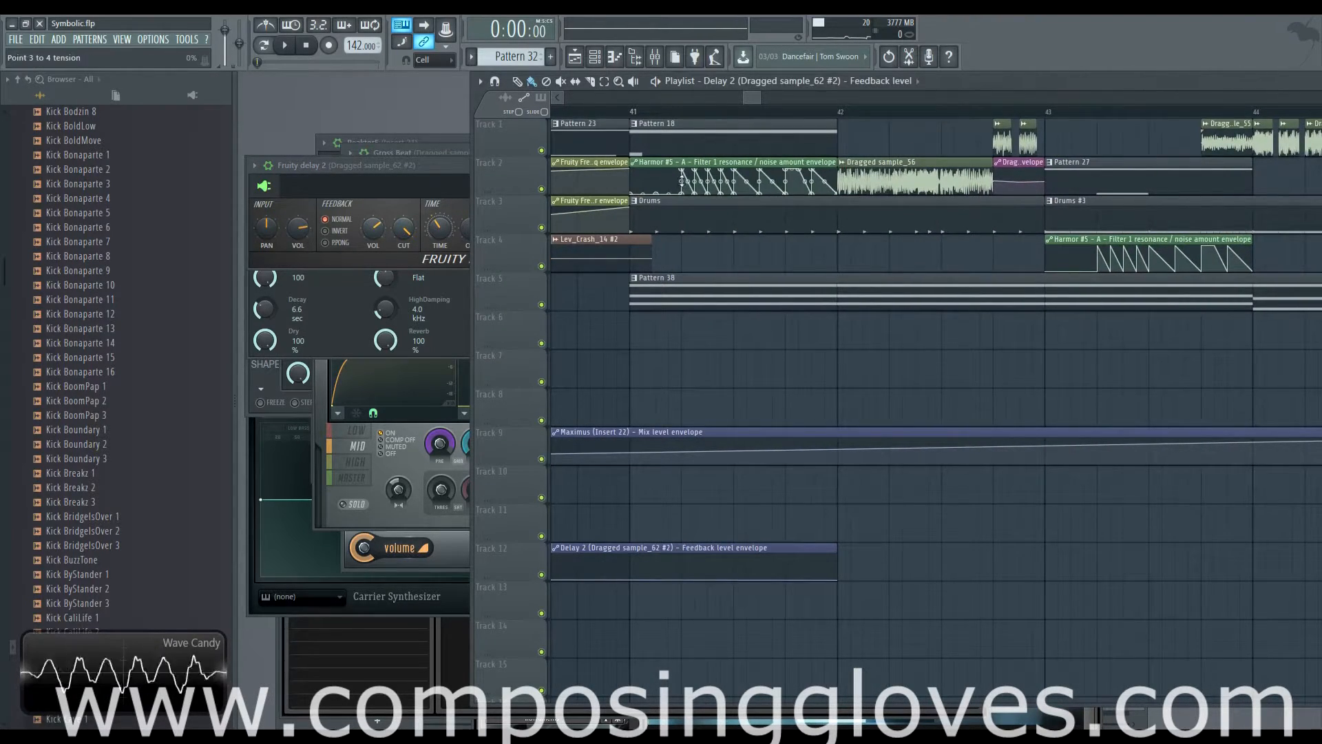
Step: Open the Pattern 18 clip at bar 41 and show the Harmor #5 instrument, moving its window clear of the channel rack
scroll(681, 180, "up", 9)
scroll(708, 216, "right", 2)
scroll(708, 206, "down", 11)
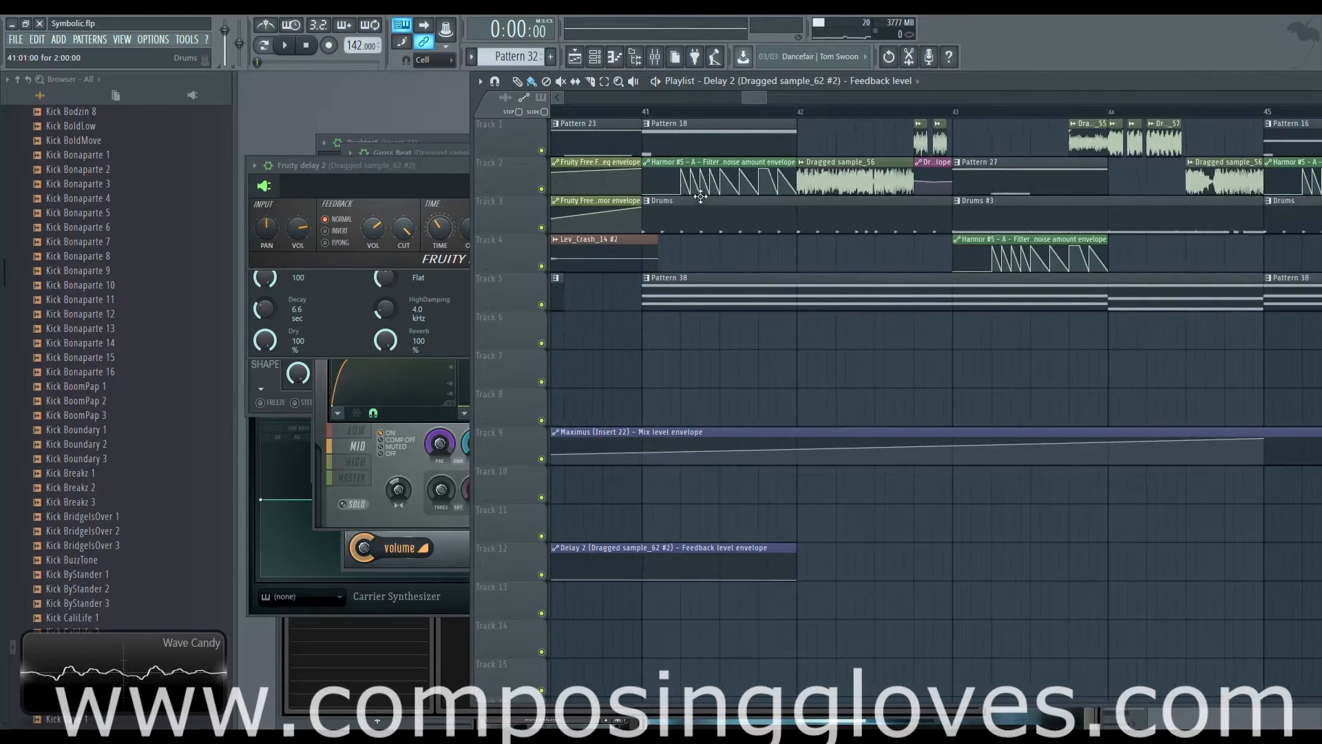
scroll(697, 185, "up", 4)
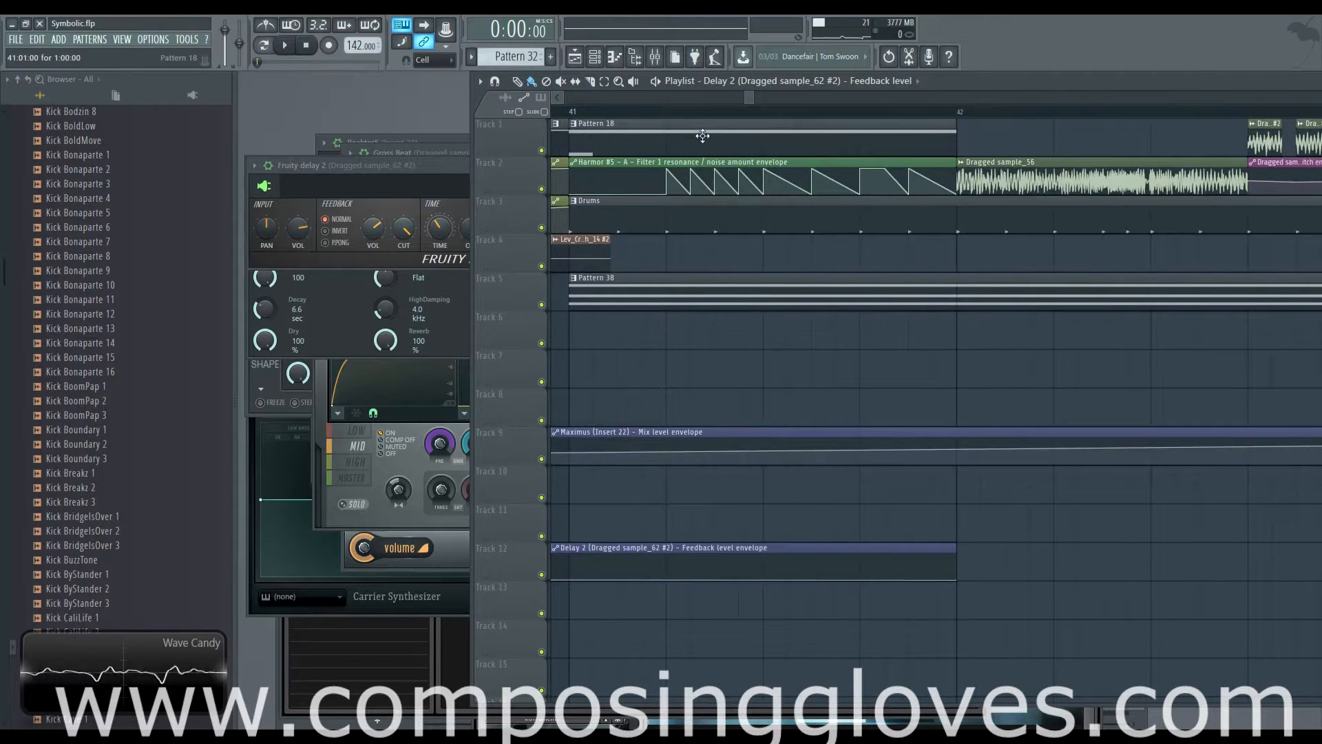
double_click(702, 135)
left_click(384, 438)
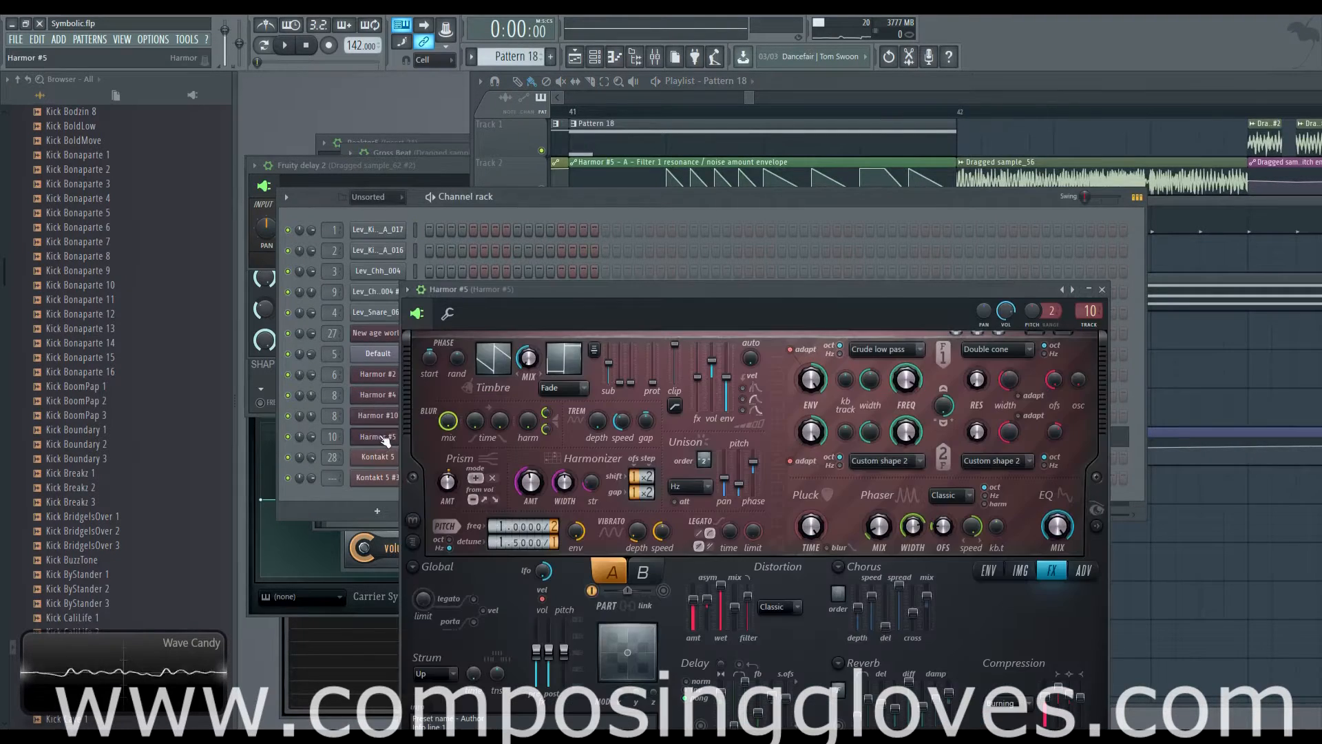
left_click_drag(631, 295, 512, 136)
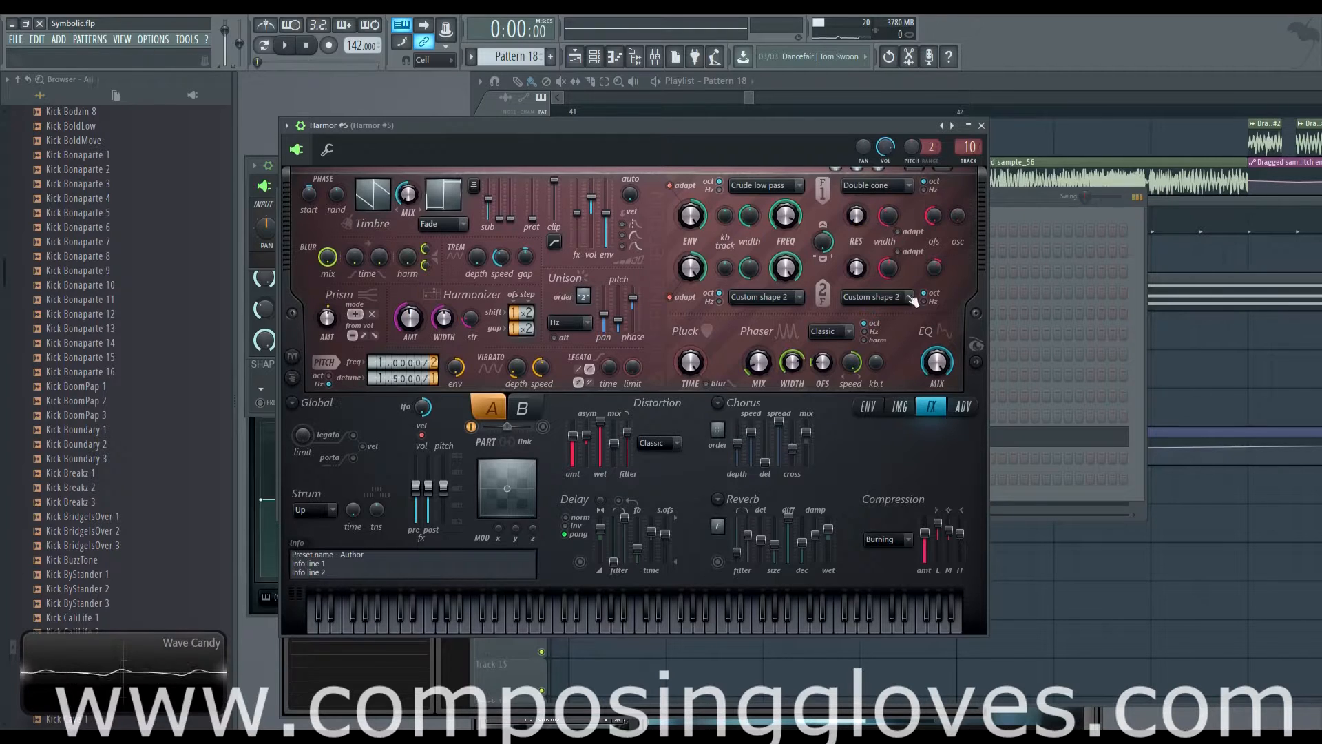
Step: Return to the playlist, play the song from bar 41 and stop playback
left_click(750, 98)
mouse_move(753, 98)
left_mouse_down()
mouse_move(787, 111)
mouse_move(748, 101)
left_mouse_up()
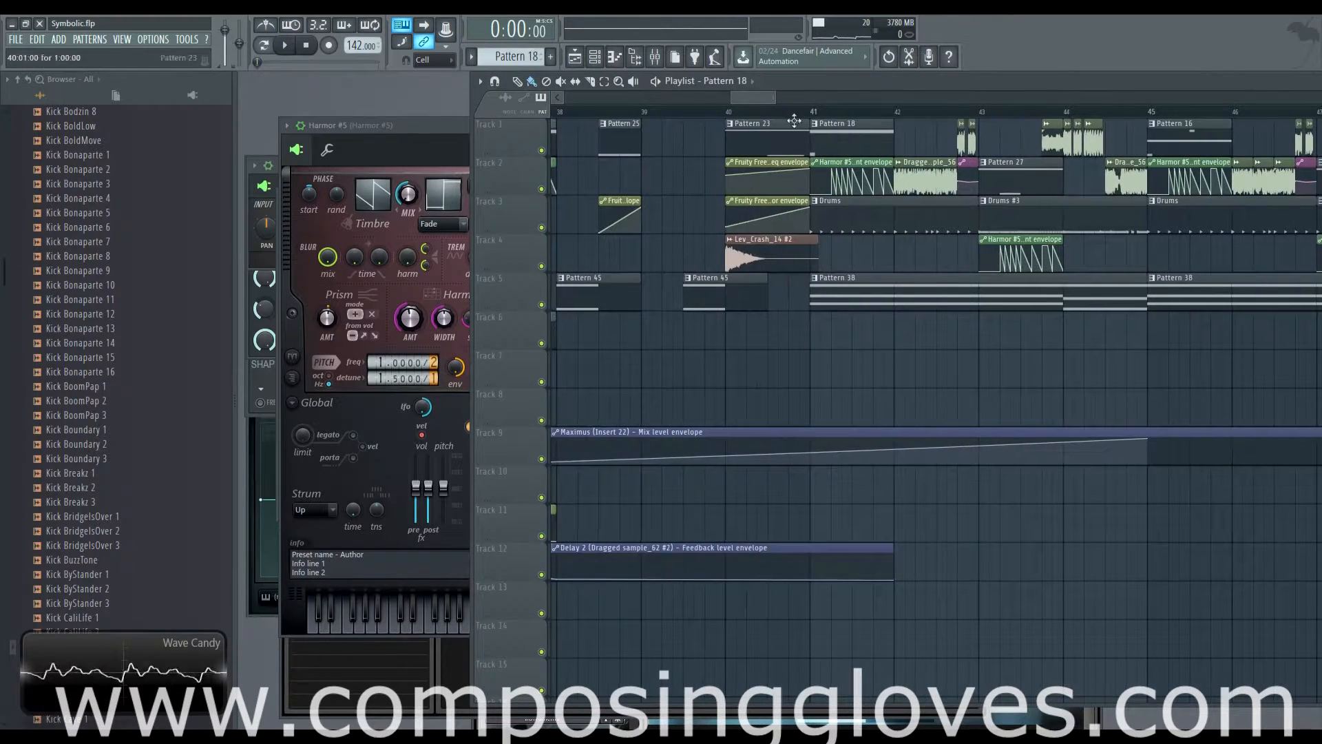
left_click(811, 115)
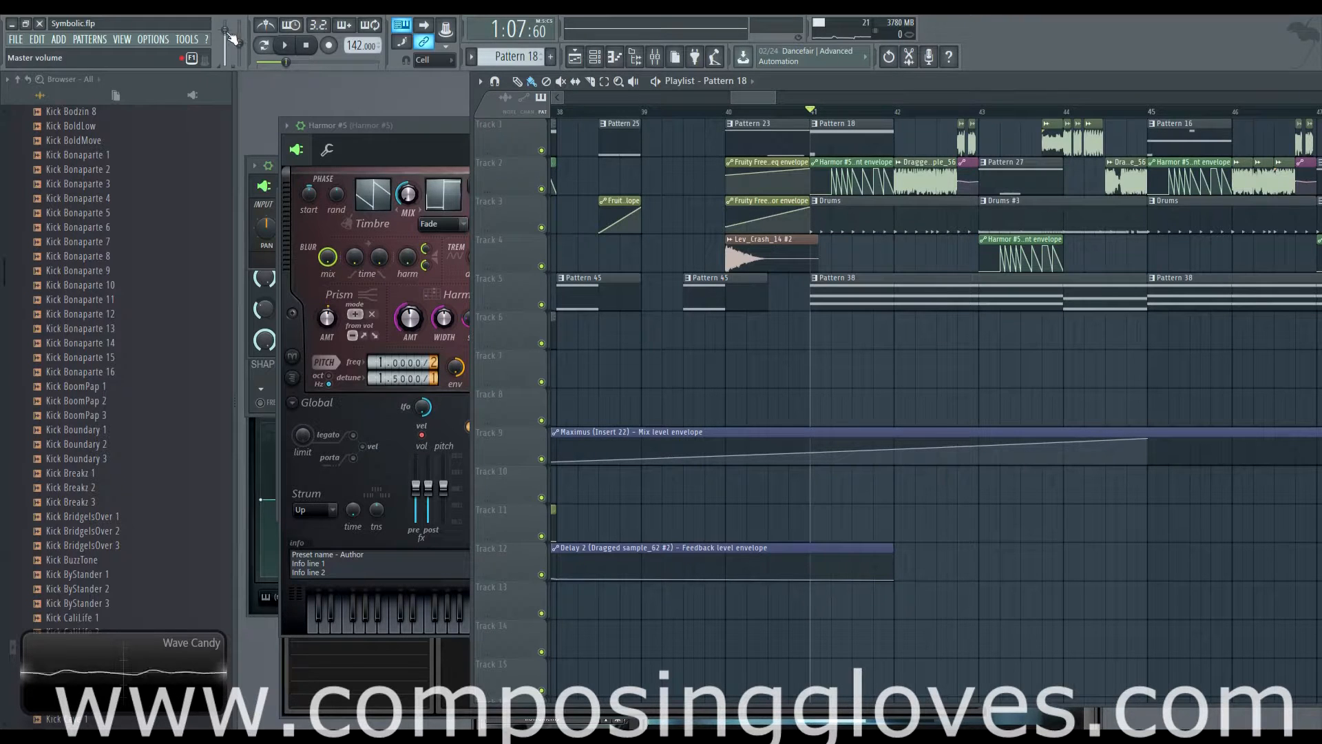
key("space")
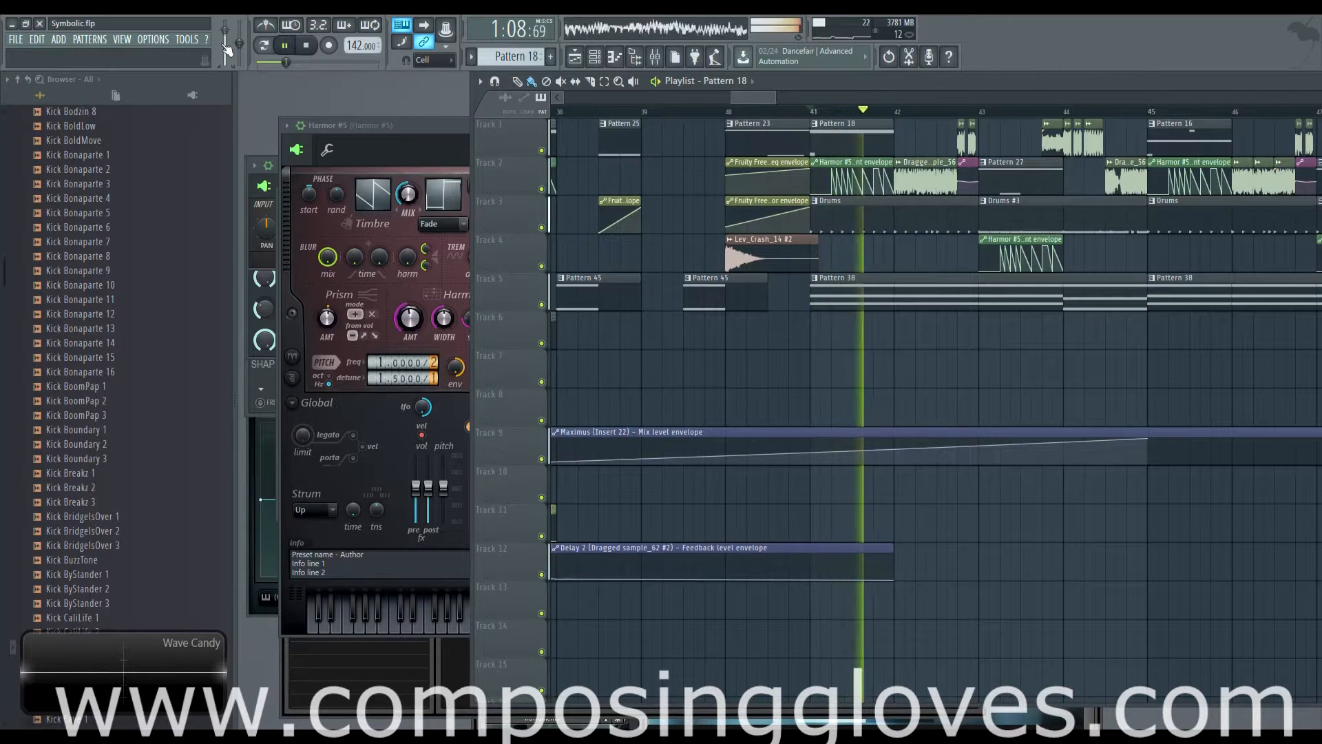
key("space")
key("space")
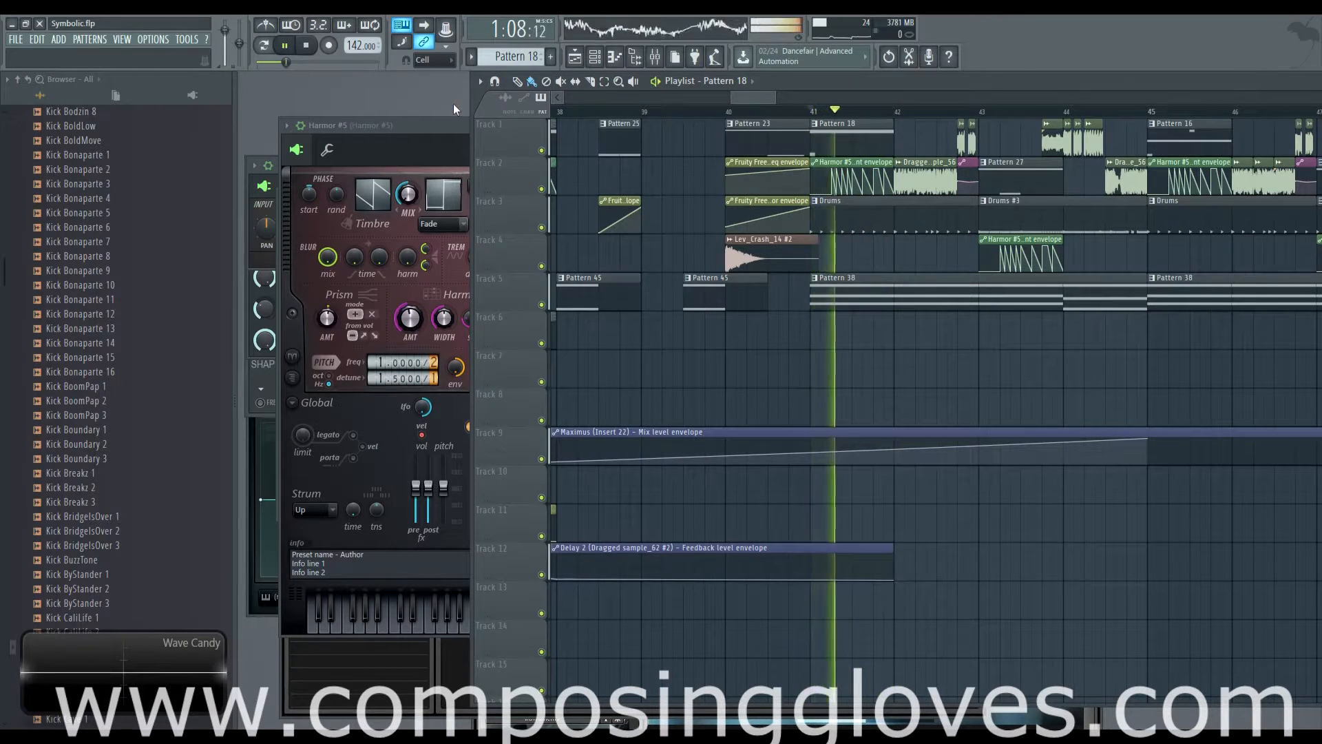
key("space")
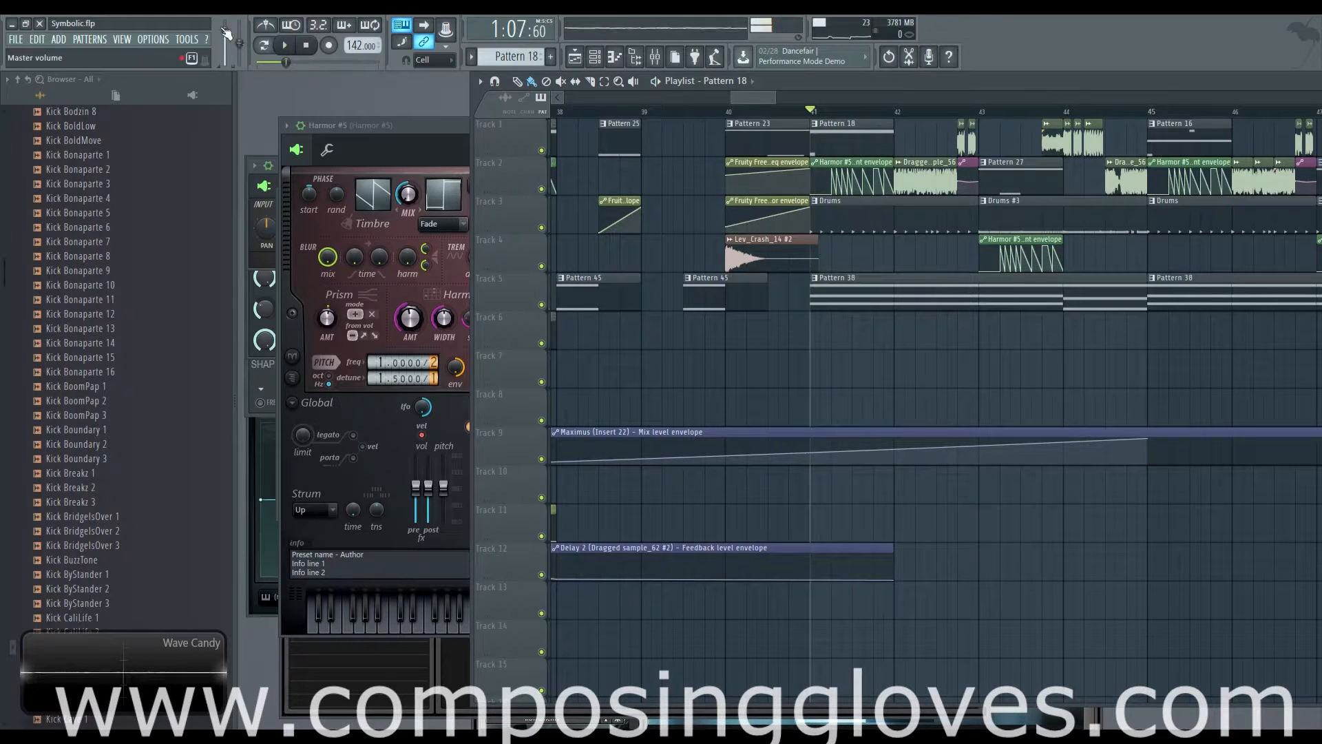
Step: Place the playhead at bar 44, open the Dragged sample_57 clip there and audition its waveform
left_click_drag(774, 98, 782, 98)
left_click(830, 111)
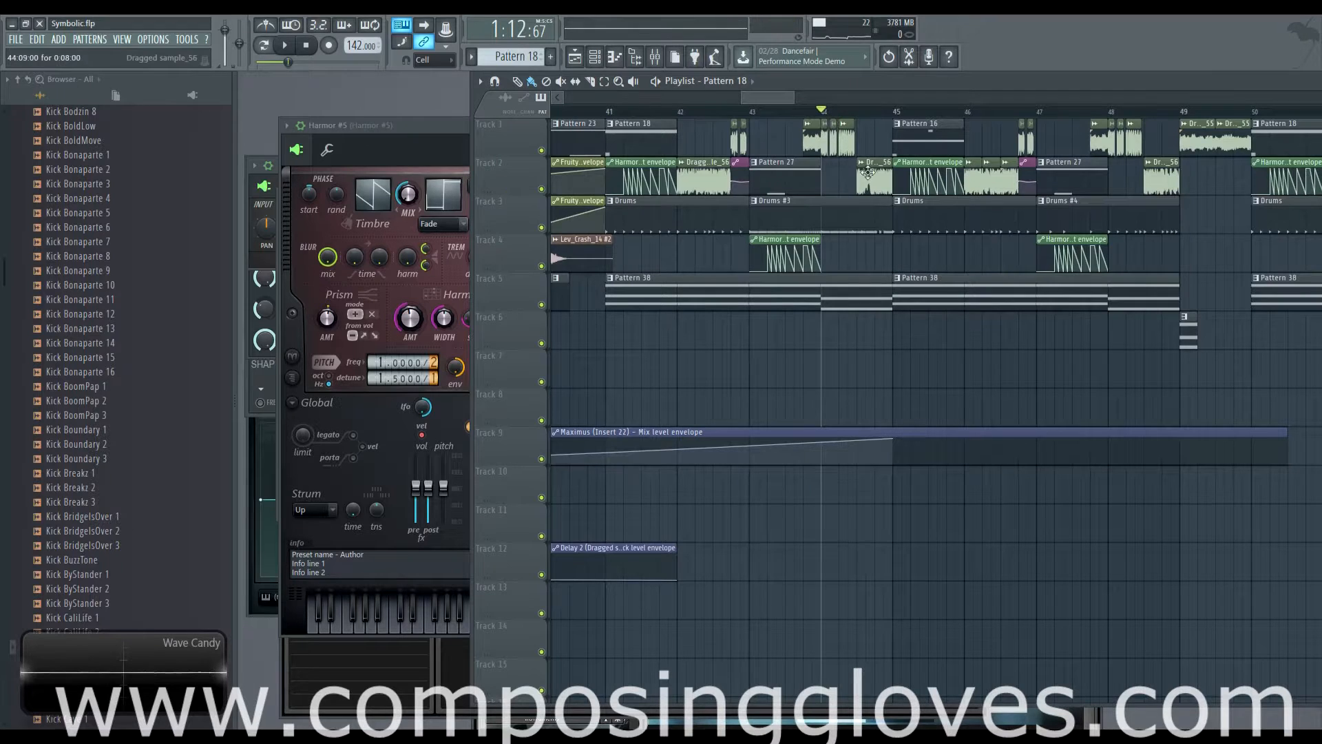
double_click(846, 143)
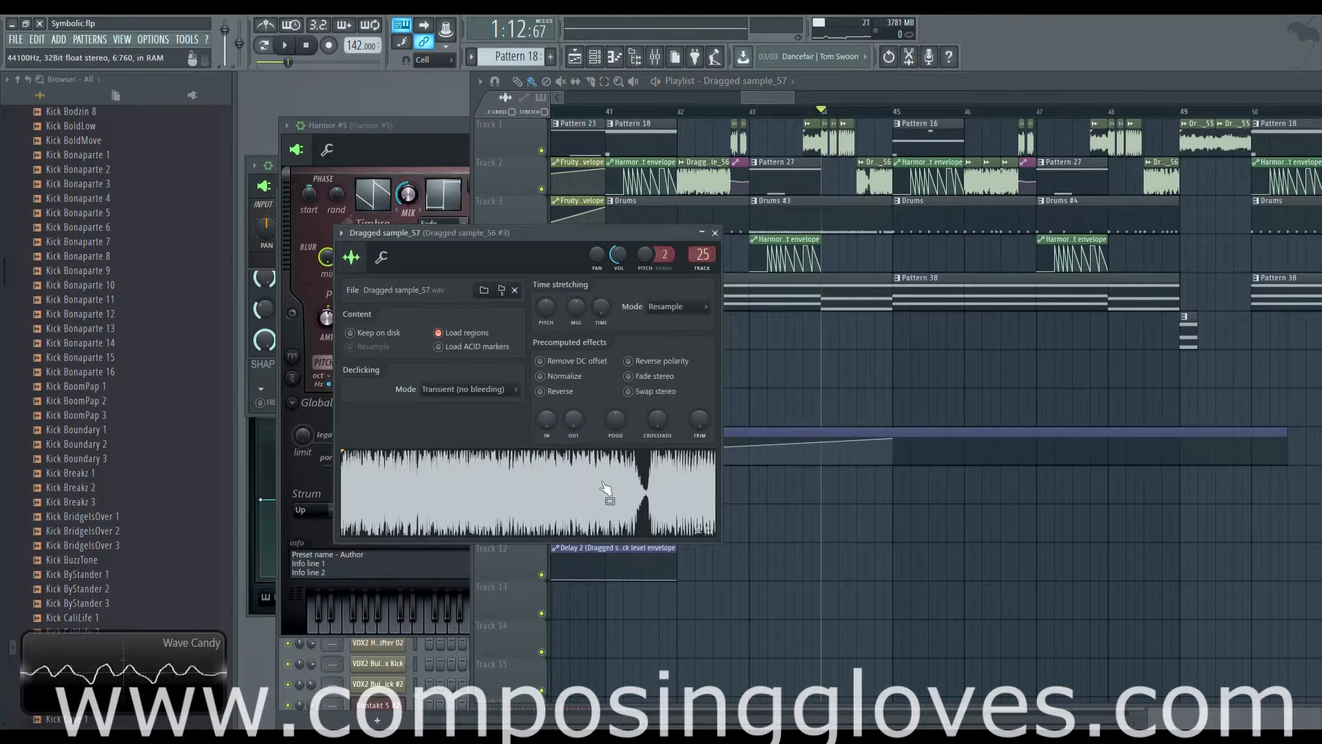
left_click(513, 509)
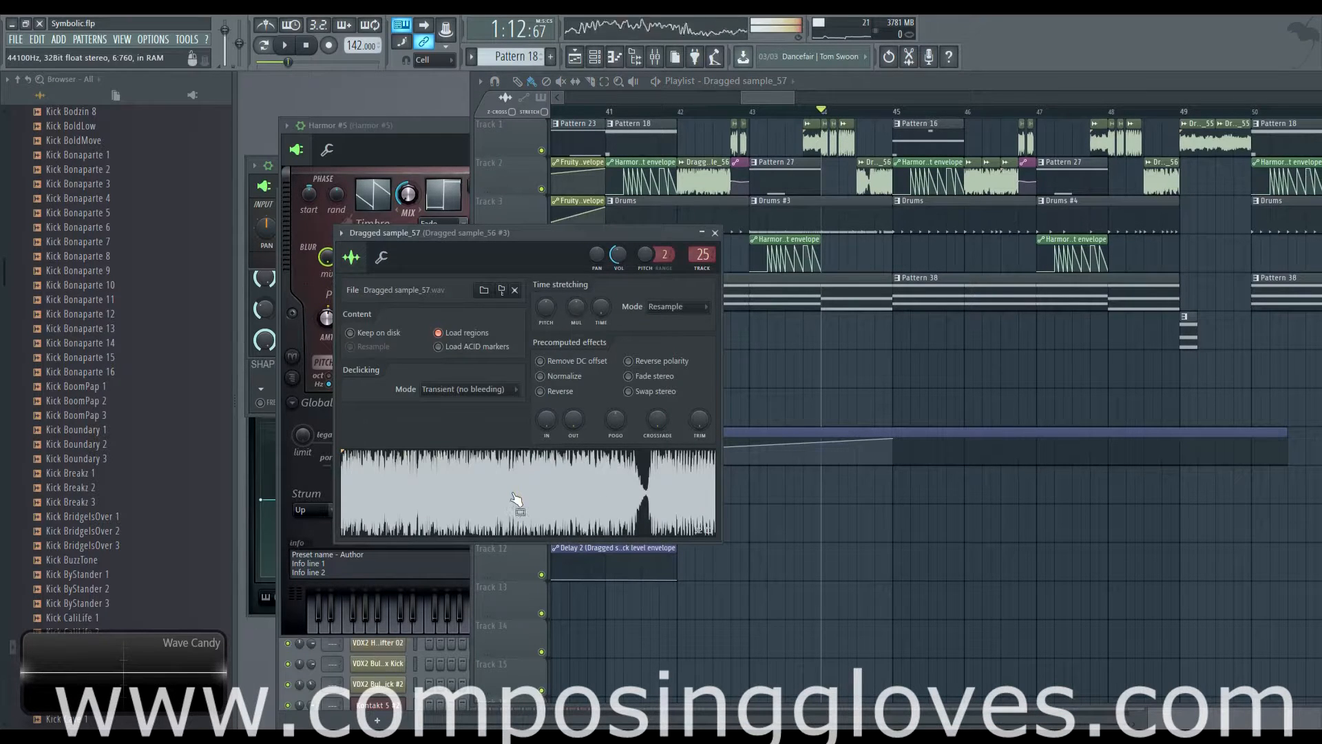
left_click(307, 47)
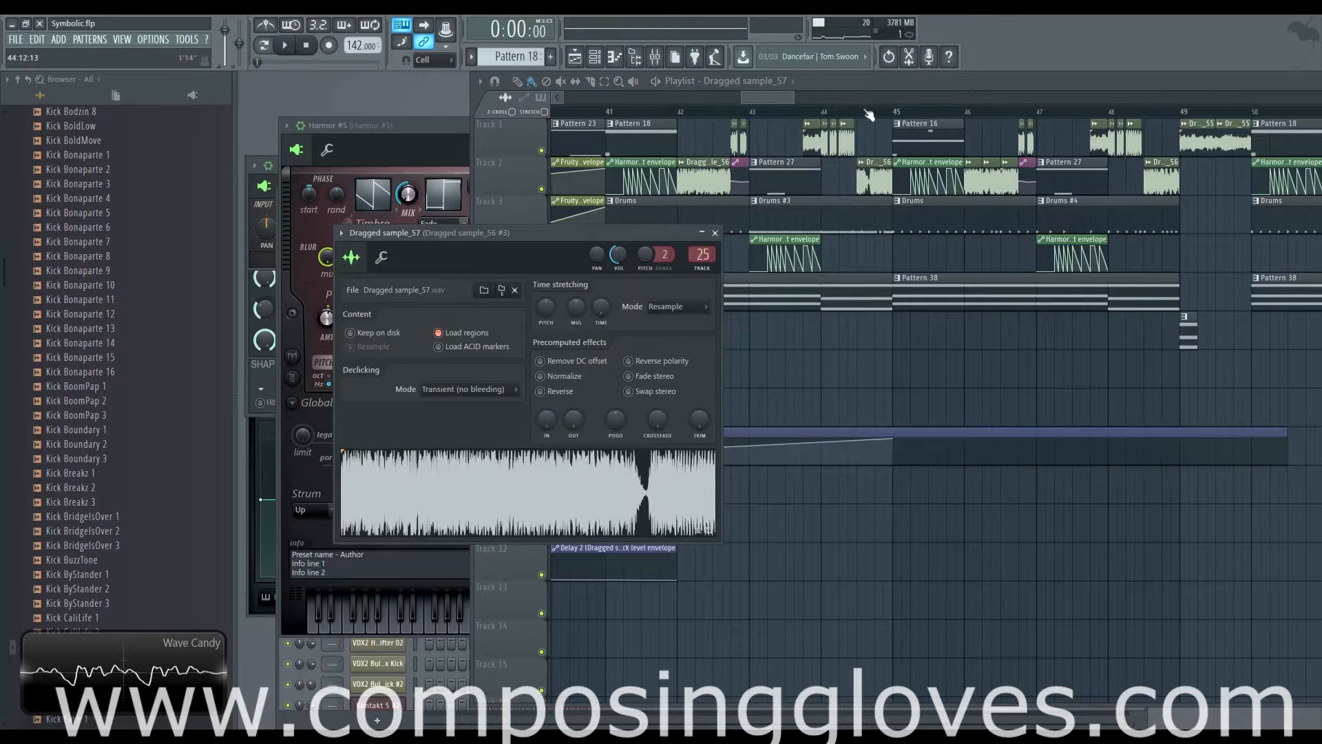
Step: Return to the playlist and play a short time selection over the last Dragged sample_57 clip in bar 44
left_click_drag(786, 98, 775, 98)
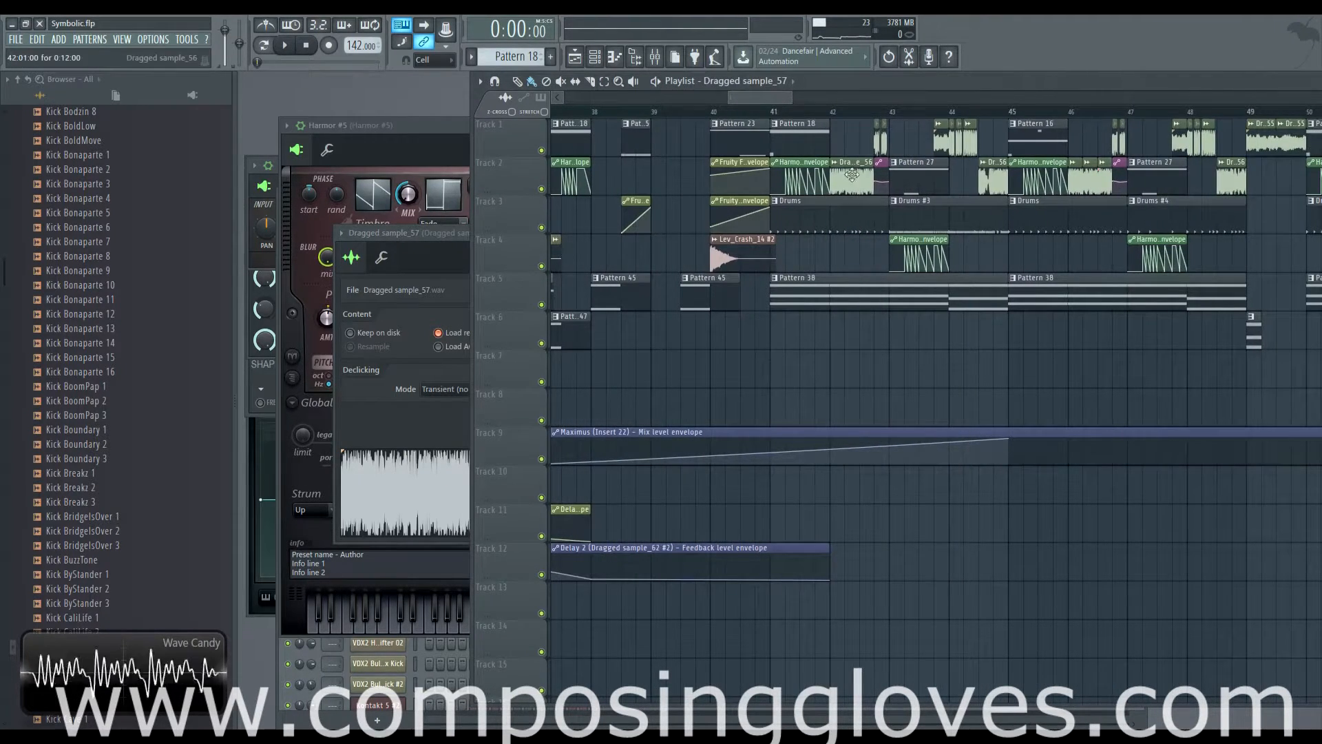
scroll(819, 179, "up", 5)
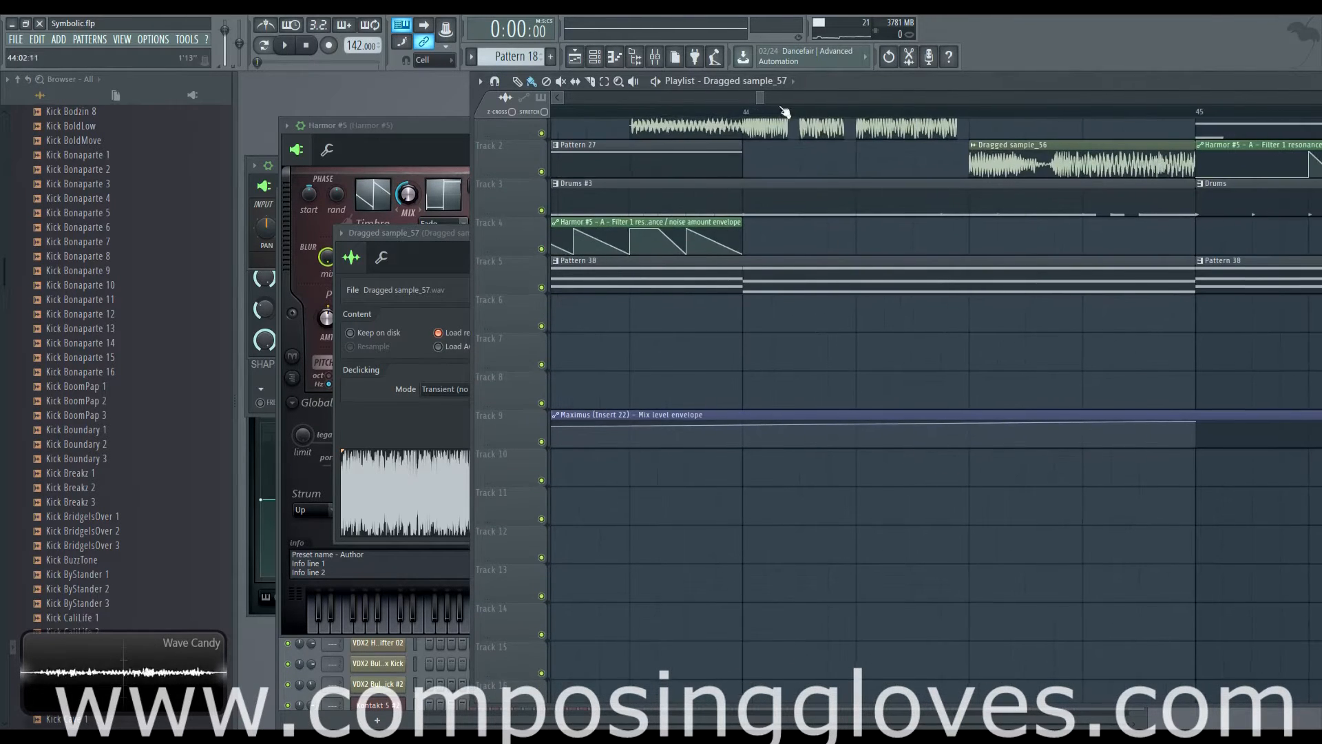
left_click_drag(696, 110, 914, 114)
key("space")
key("space")
key("space")
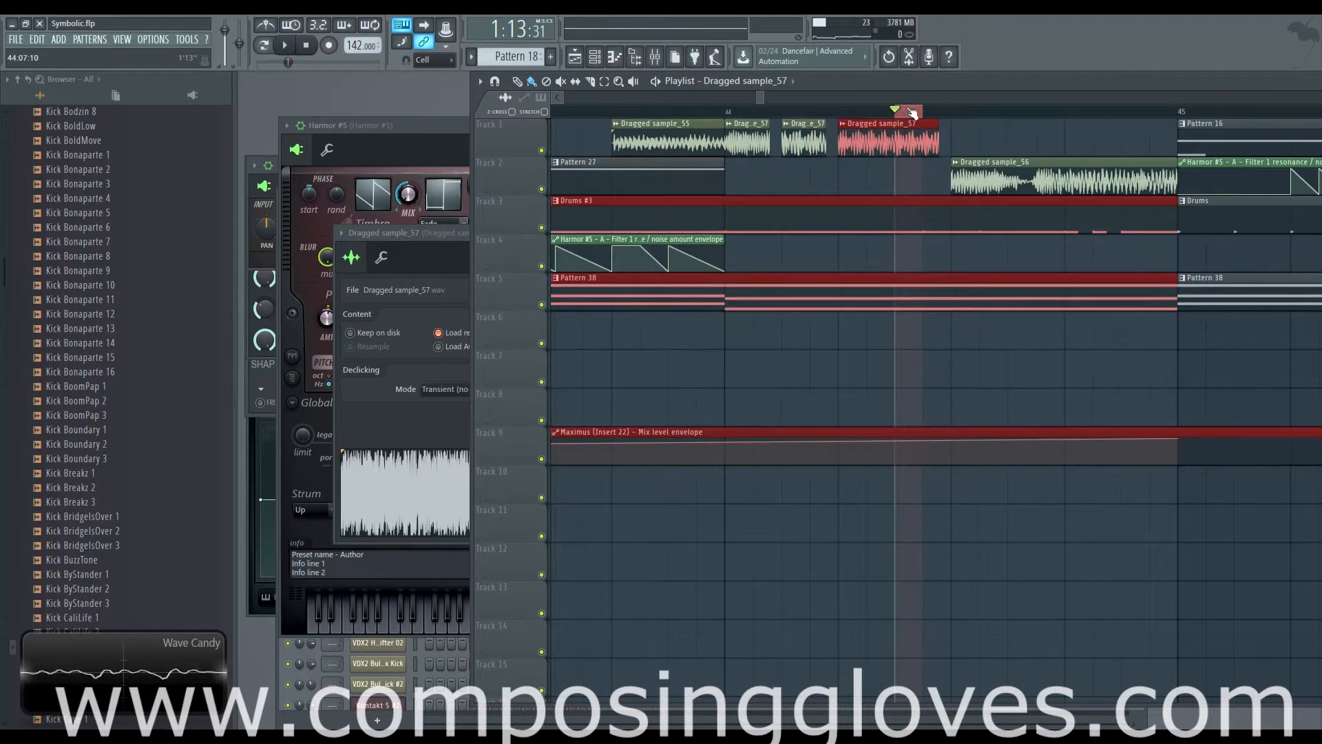
Step: Mark a short time selection over the Dragged sample_56 clip in bar 44, and clear the selection
left_click_drag(1004, 112, 986, 117)
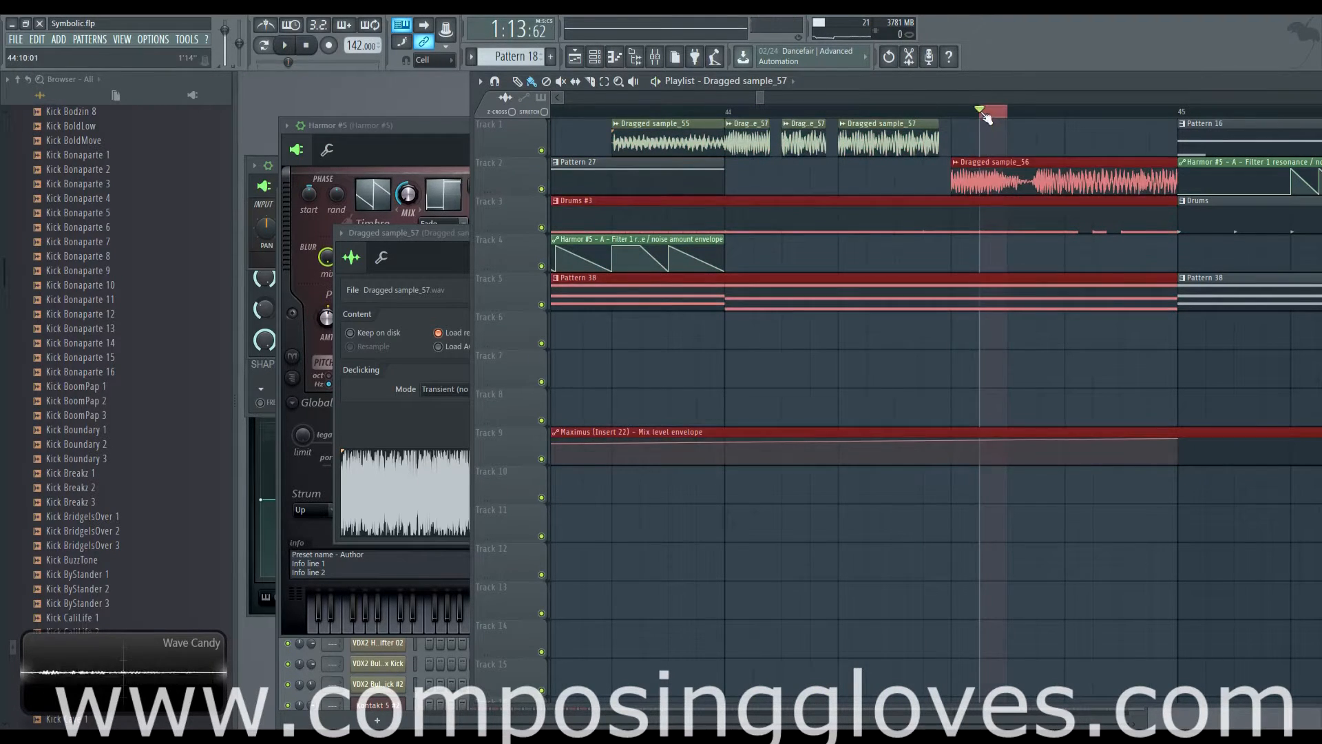
left_click(993, 114, "ctrl")
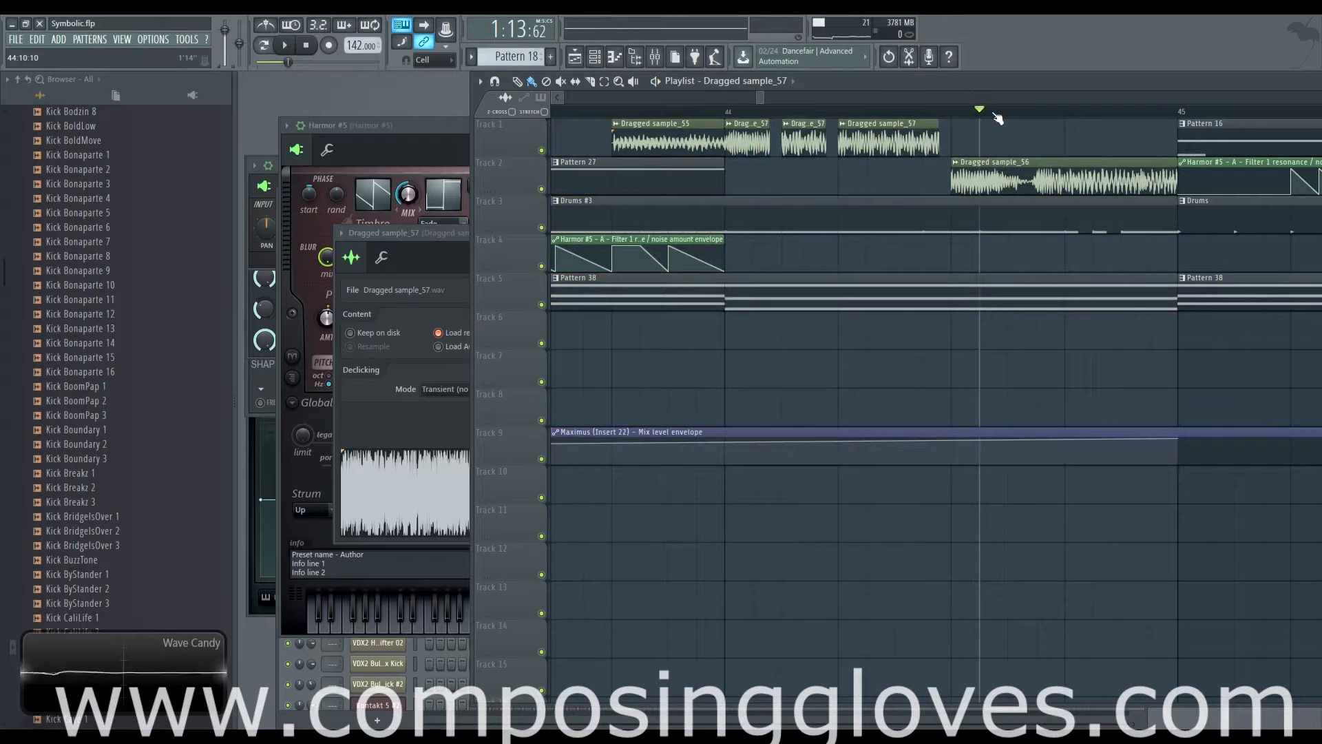
left_click_drag(684, 168, 983, 217)
scroll(747, 210, "down", 5)
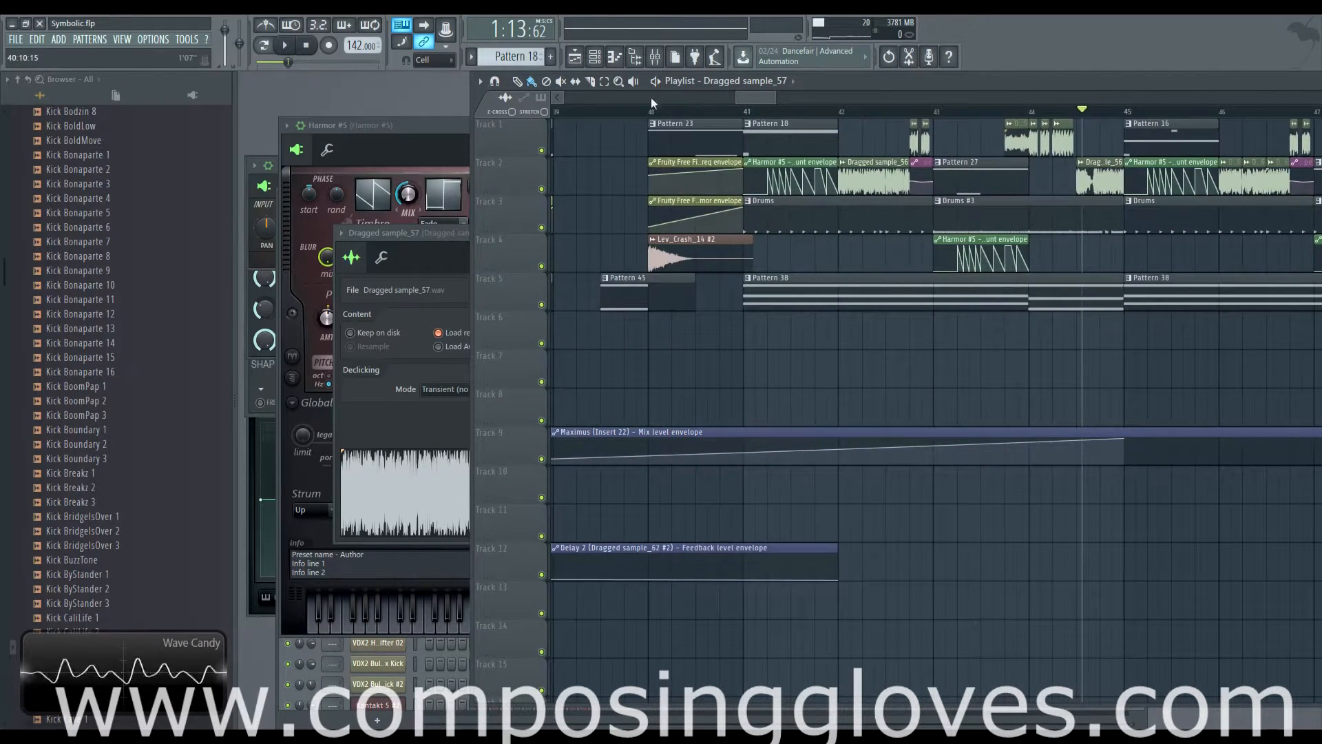
Step: Open the Pattern 38 clip at bar 41 in the piano roll and play its Harmor #4 chords in pattern mode
left_click(756, 113)
scroll(754, 114, "down", 5)
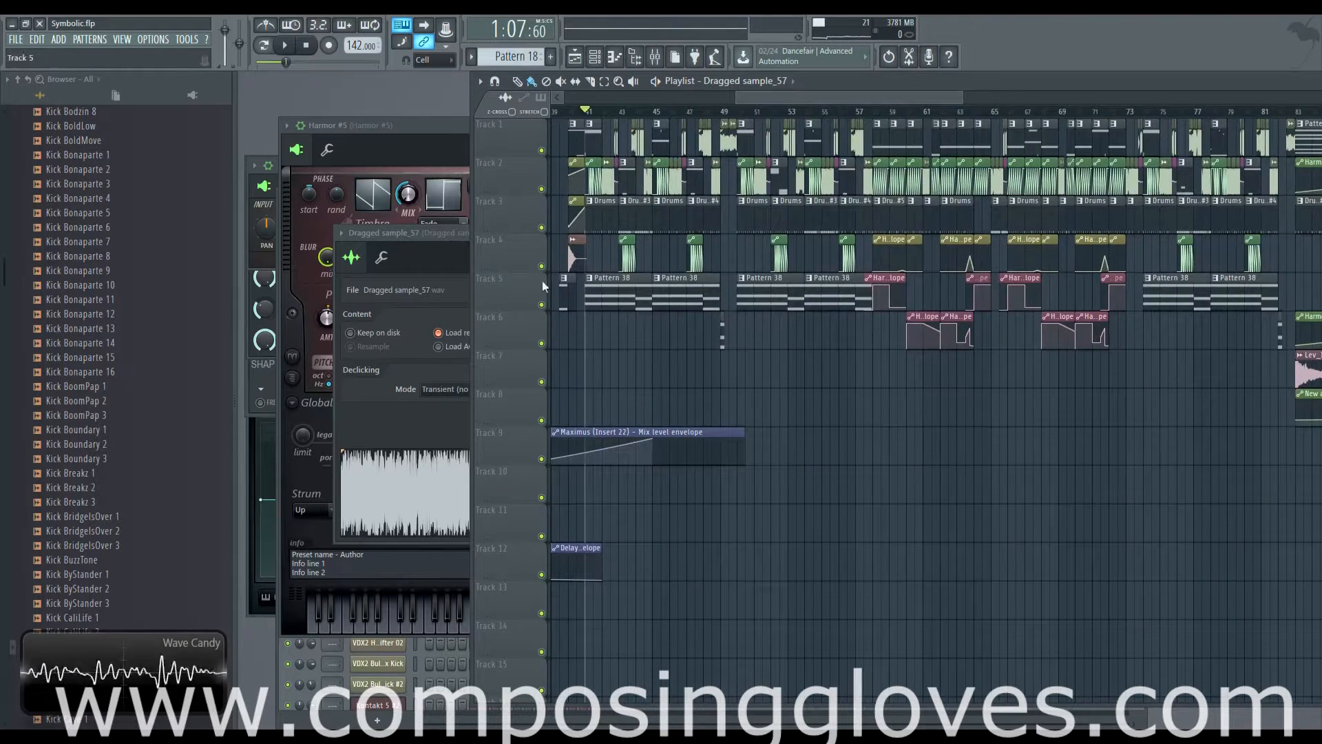
double_click(614, 295)
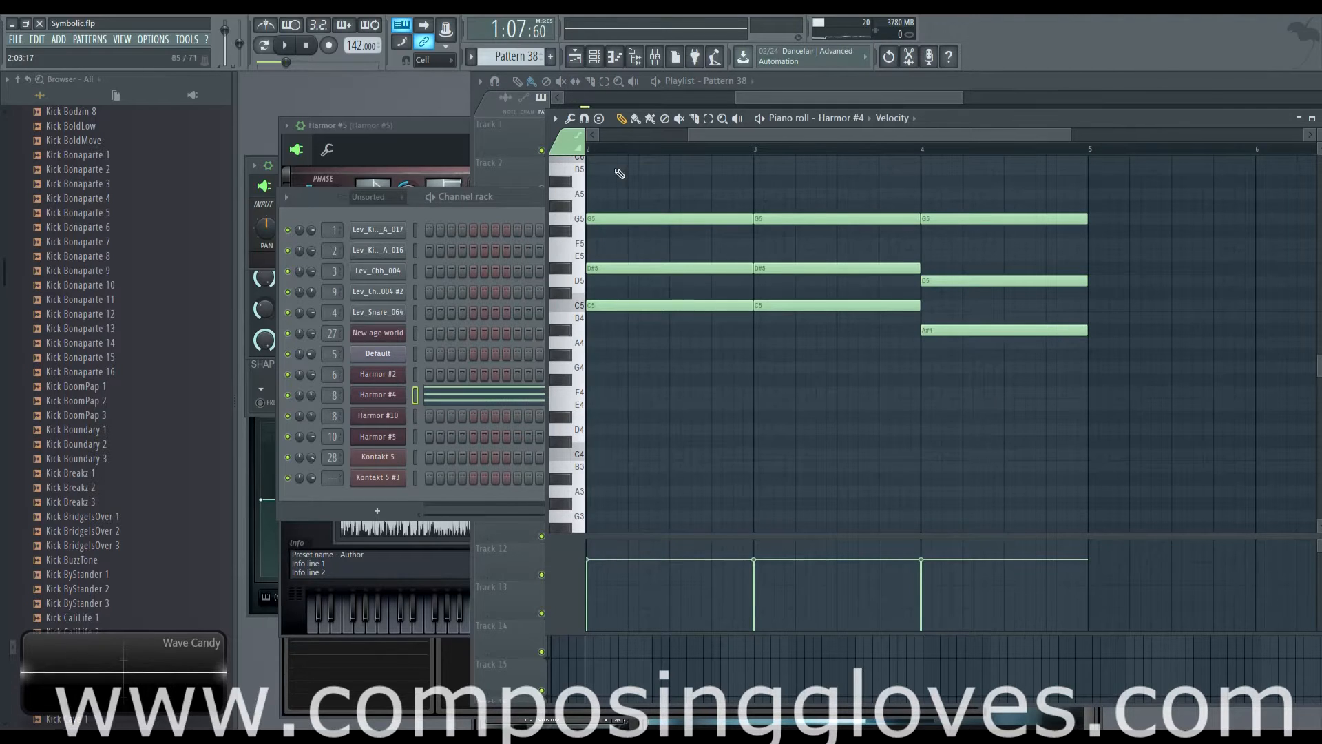
left_click_drag(808, 133, 546, 131)
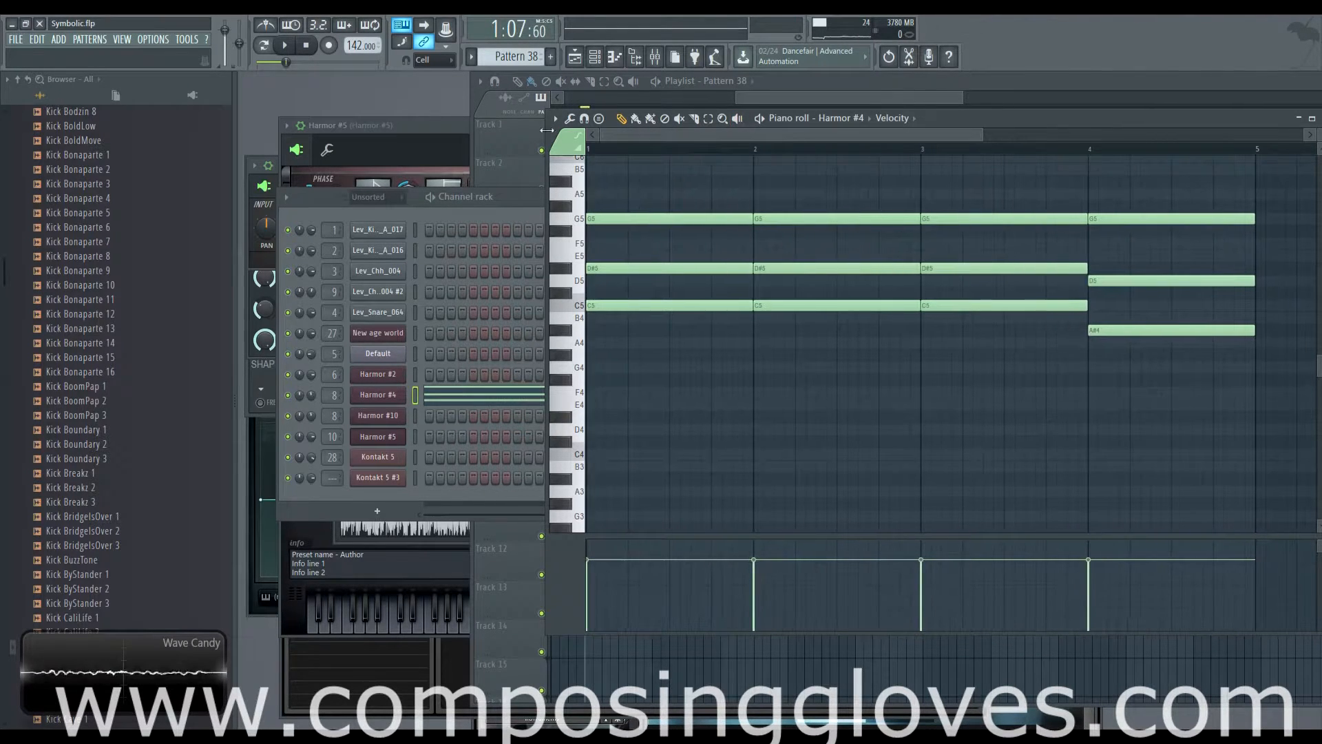
left_click(268, 48)
left_click(283, 46)
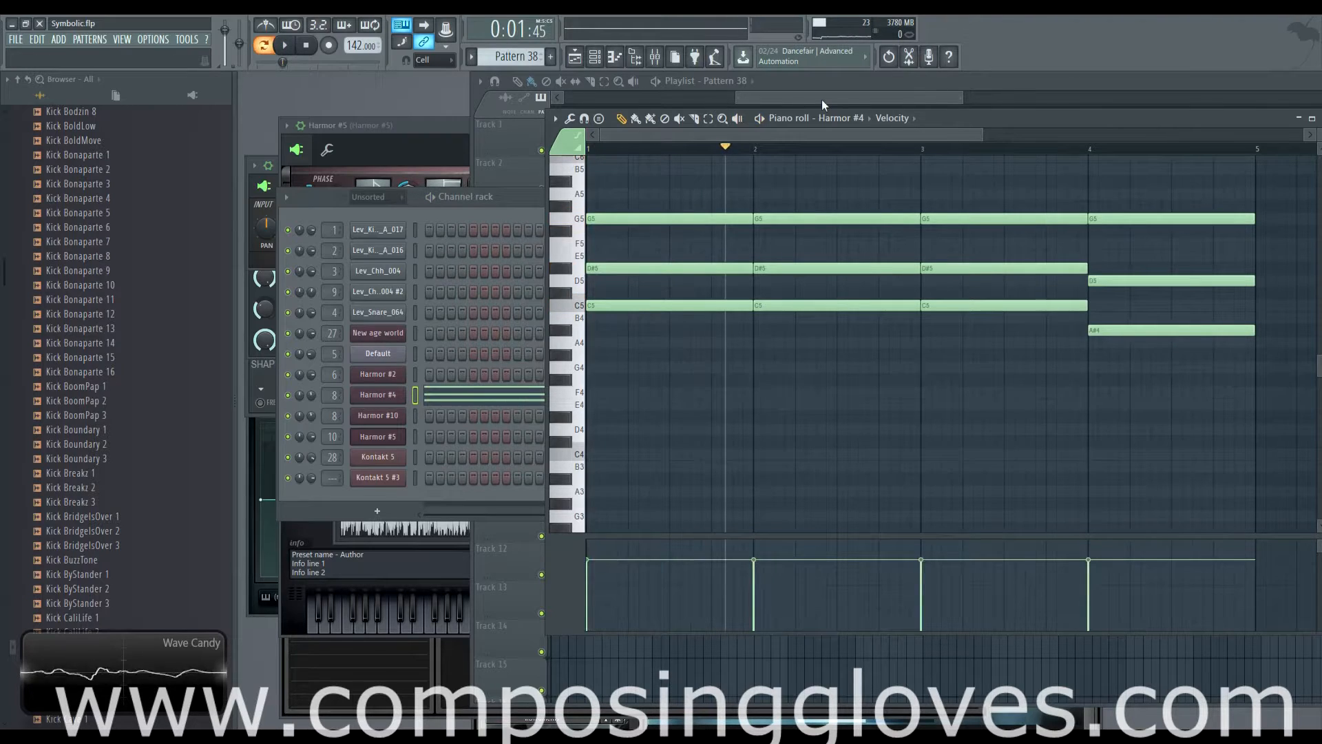
Step: Open the Drums clip at bar 41 on Track 3, show its steps in the channel rack and play the pattern
left_click_drag(821, 100, 779, 93)
scroll(739, 211, "up", 5)
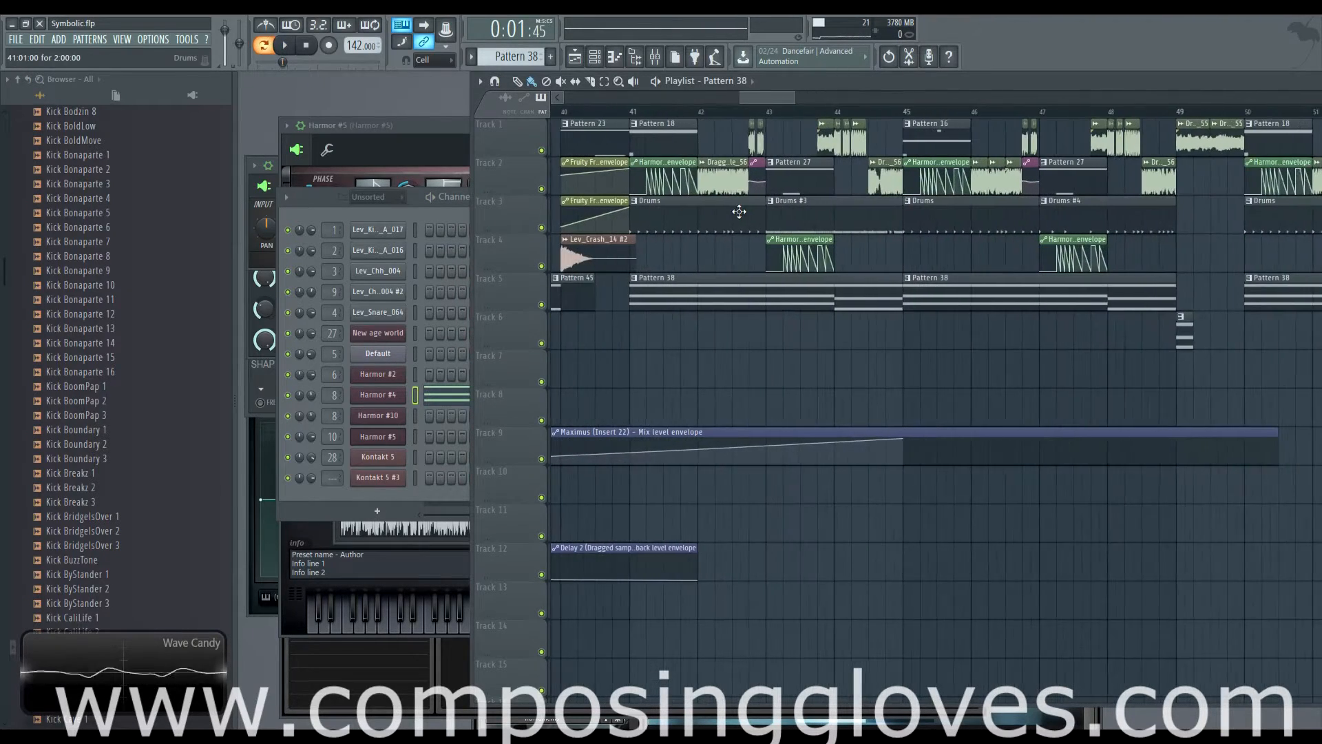
scroll(765, 175, "left", 2)
double_click(797, 216)
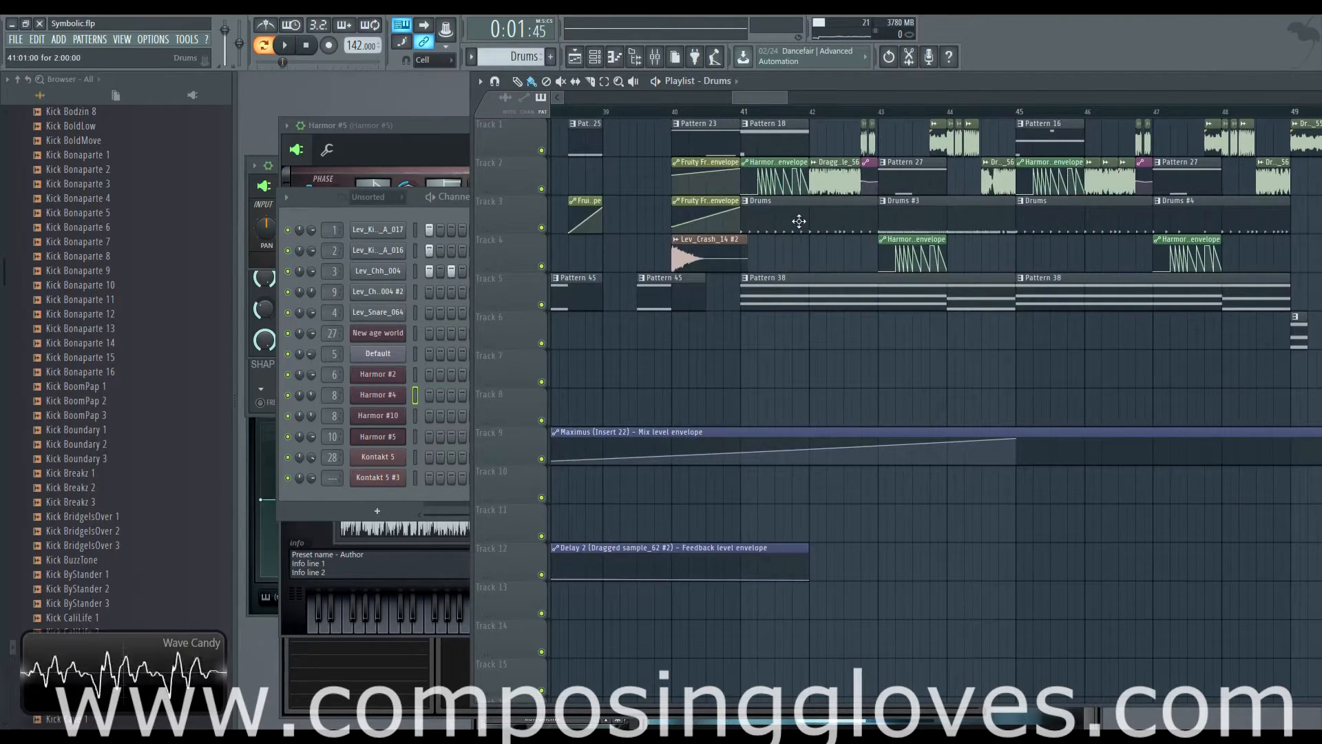
left_click(448, 212)
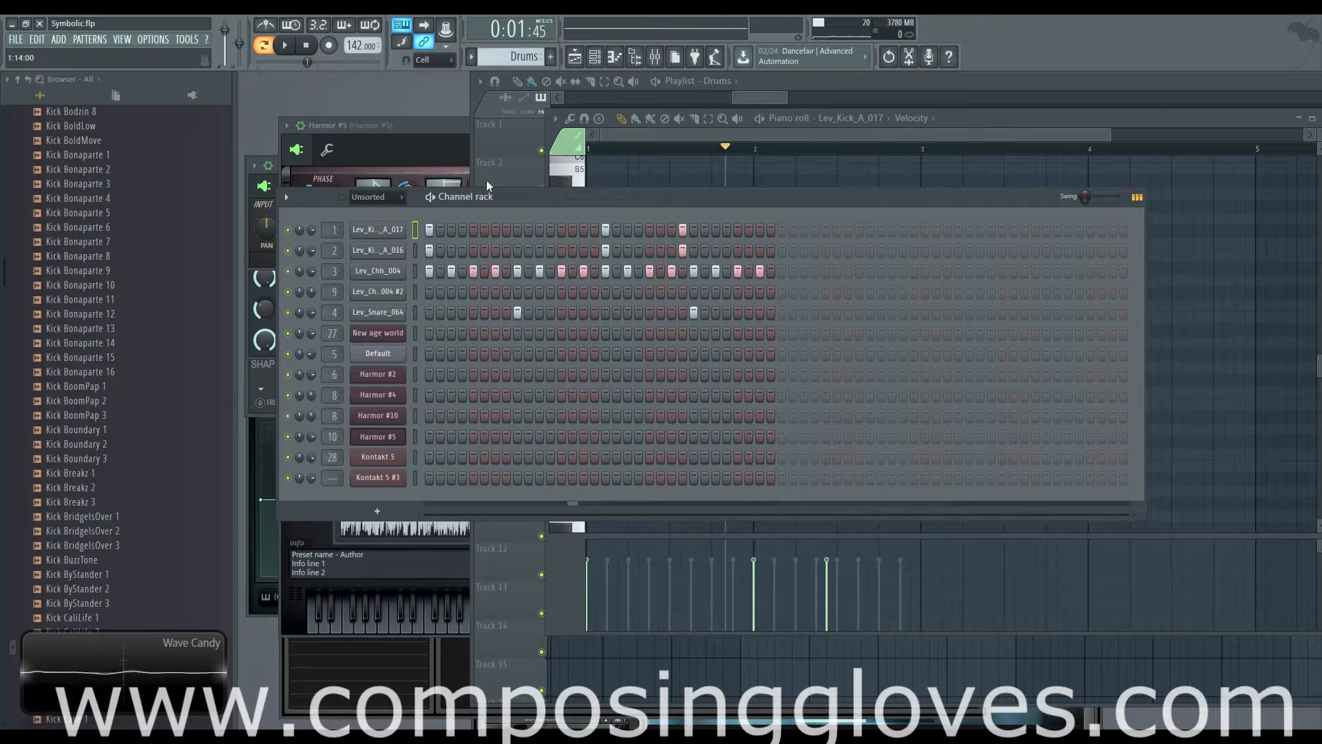
left_click(284, 46)
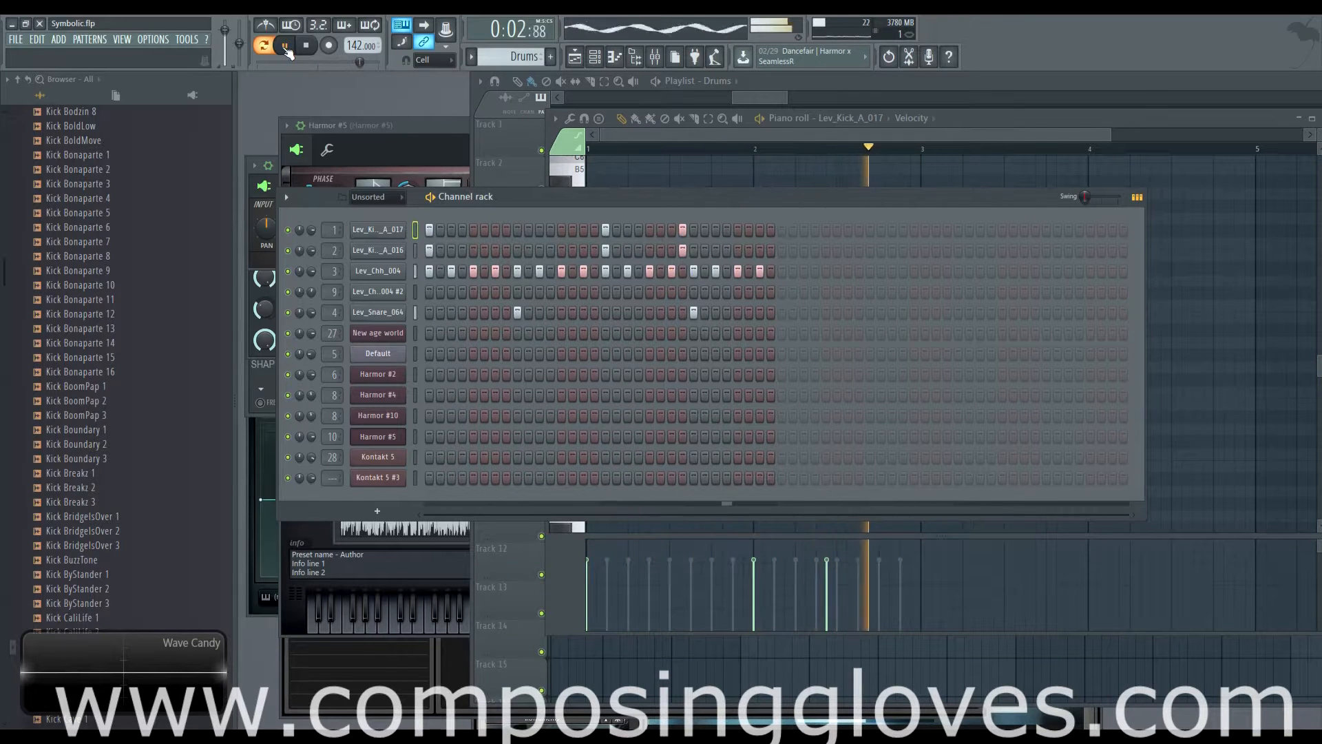
left_click(285, 45)
Step: Examine how the pattern, sample and envelope clips are arranged in the playlist from bar 41 onwards
left_click(745, 93)
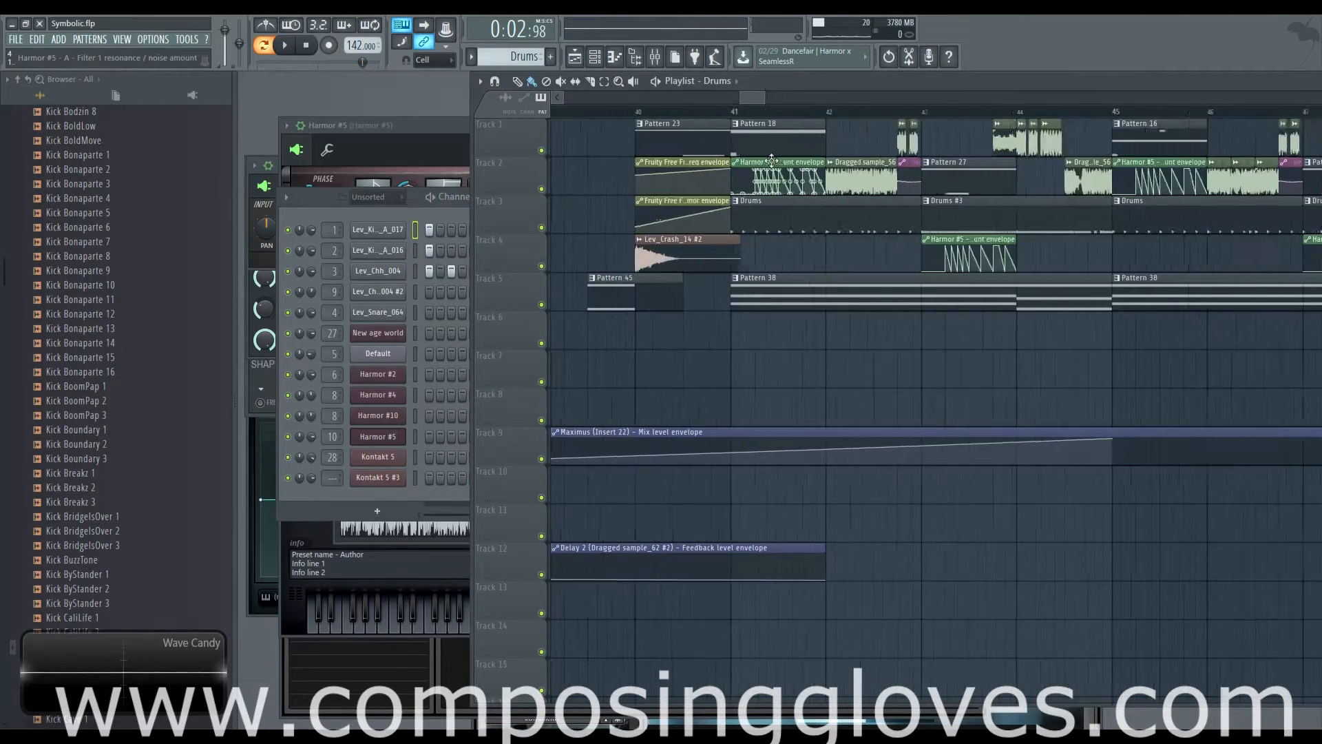
scroll(771, 161, "up", 3)
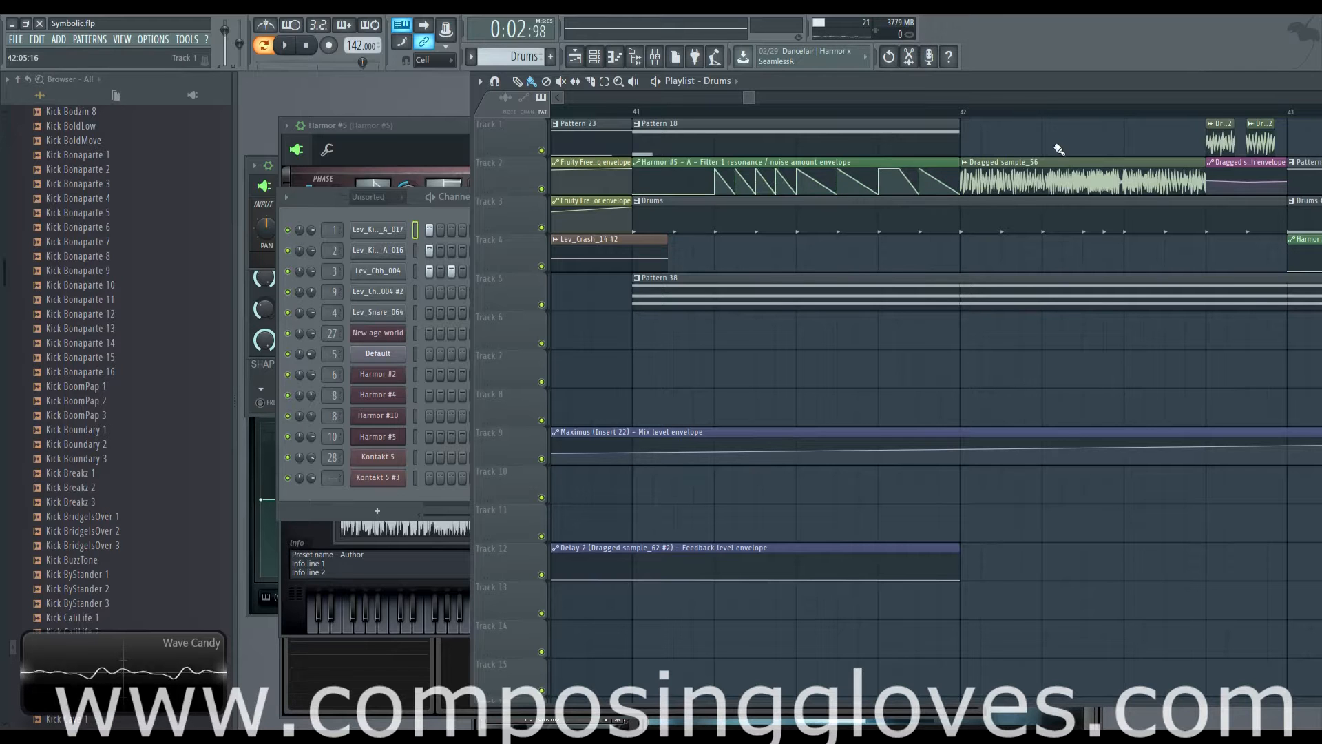
scroll(1057, 148, "down", 3)
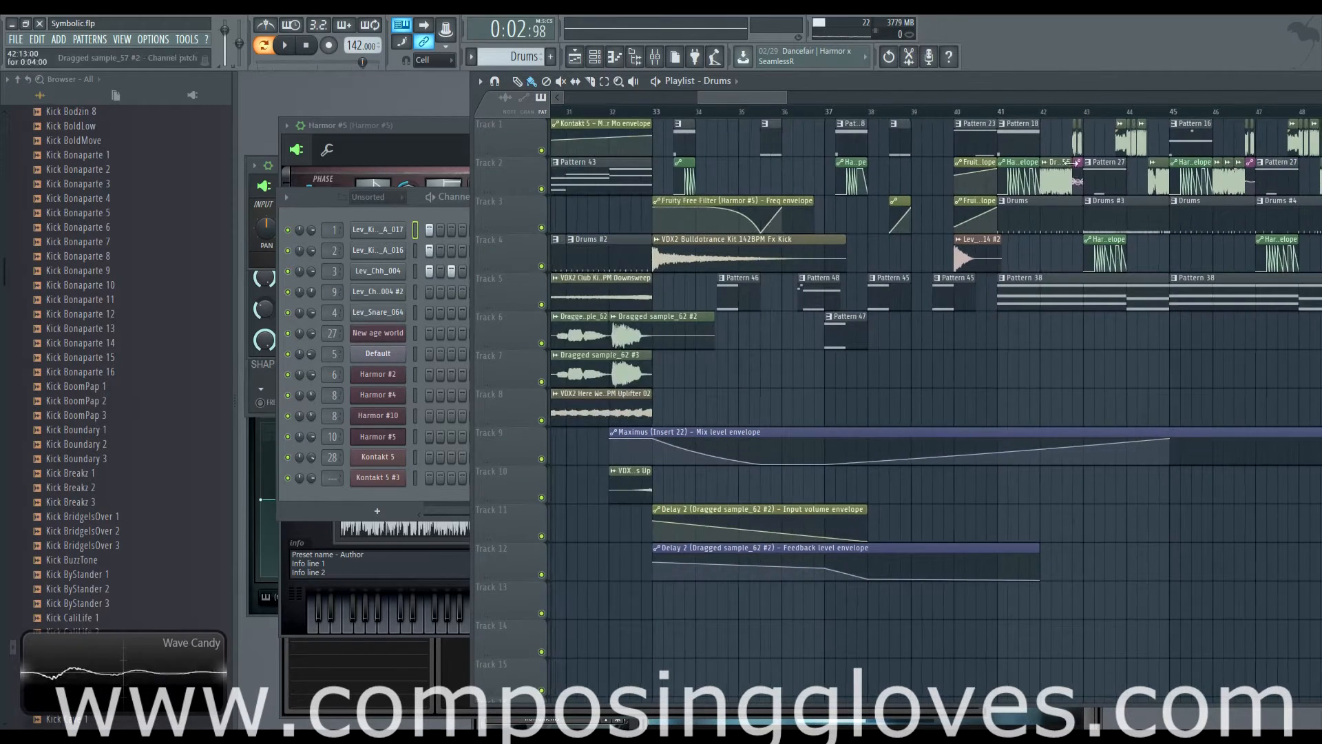
scroll(783, 164, "down", 2)
scroll(784, 164, "up", 3)
left_click_drag(854, 254, 796, 292)
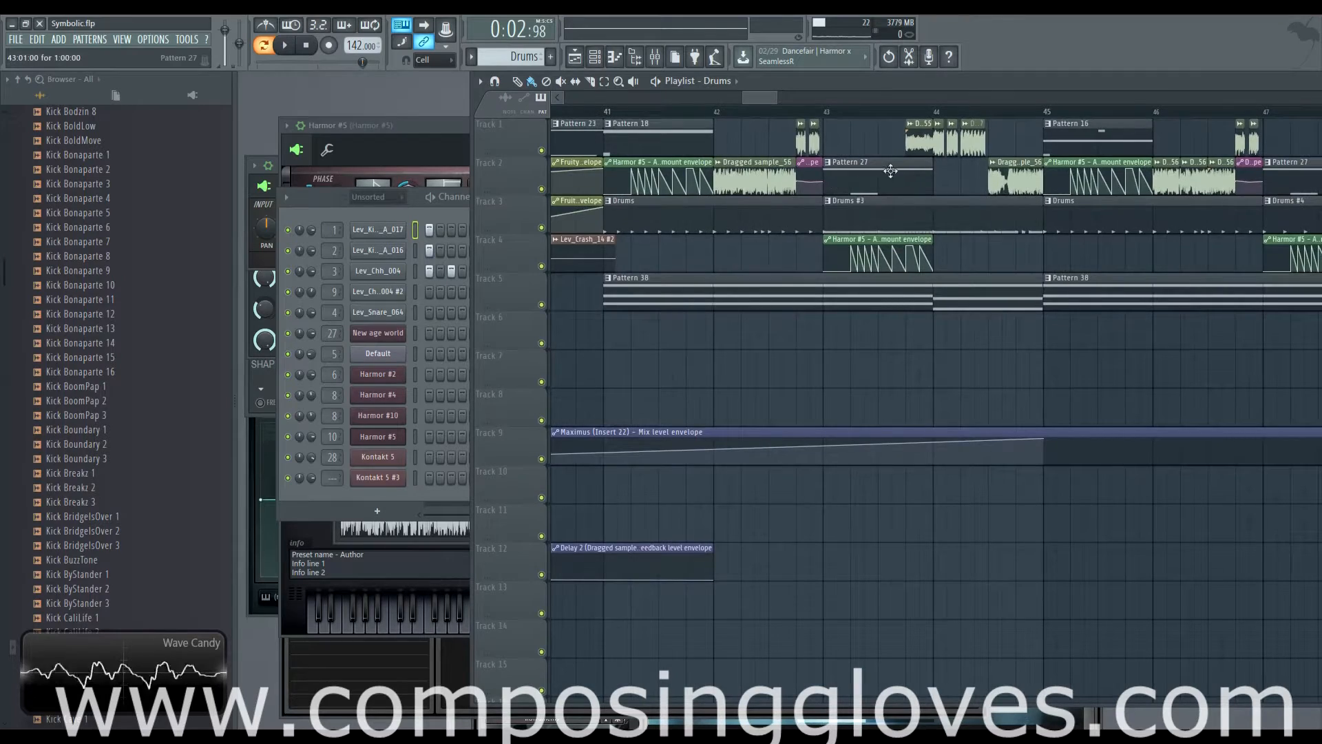
scroll(764, 182, "down", 3)
scroll(760, 182, "down", 1)
Step: Play the arrangement in song mode from bar 41, with the playlist zoomed to bars 41 to 45
mouse_move(757, 102)
left_mouse_down()
mouse_move(693, 102)
mouse_move(765, 105)
left_mouse_up()
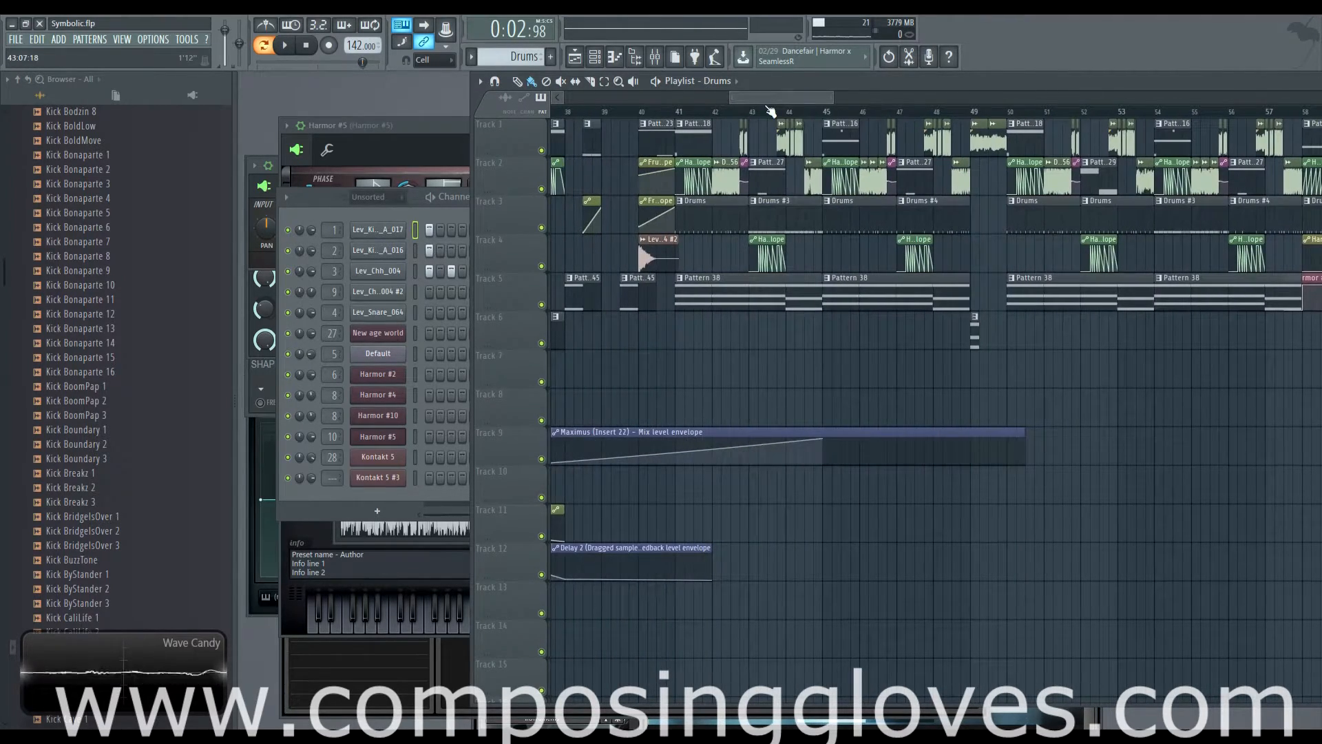
left_click(678, 112)
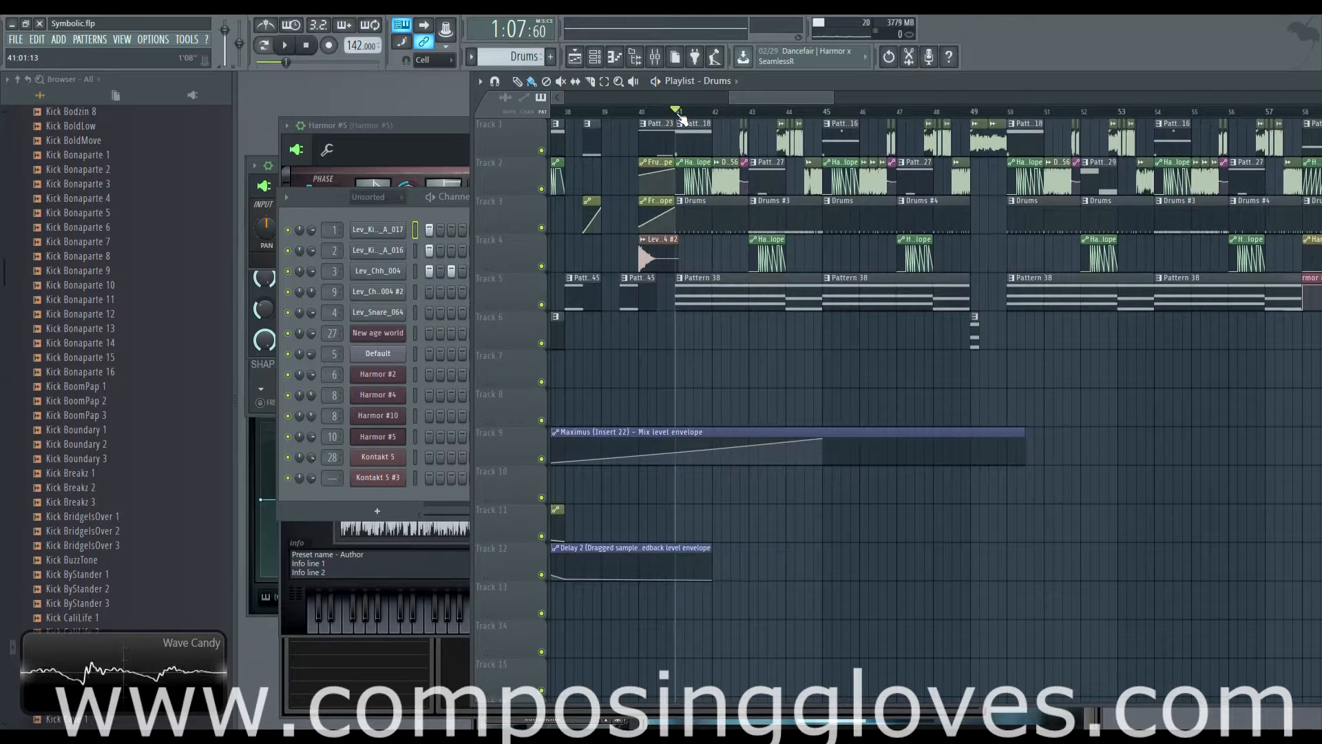
scroll(694, 128, "up", 4)
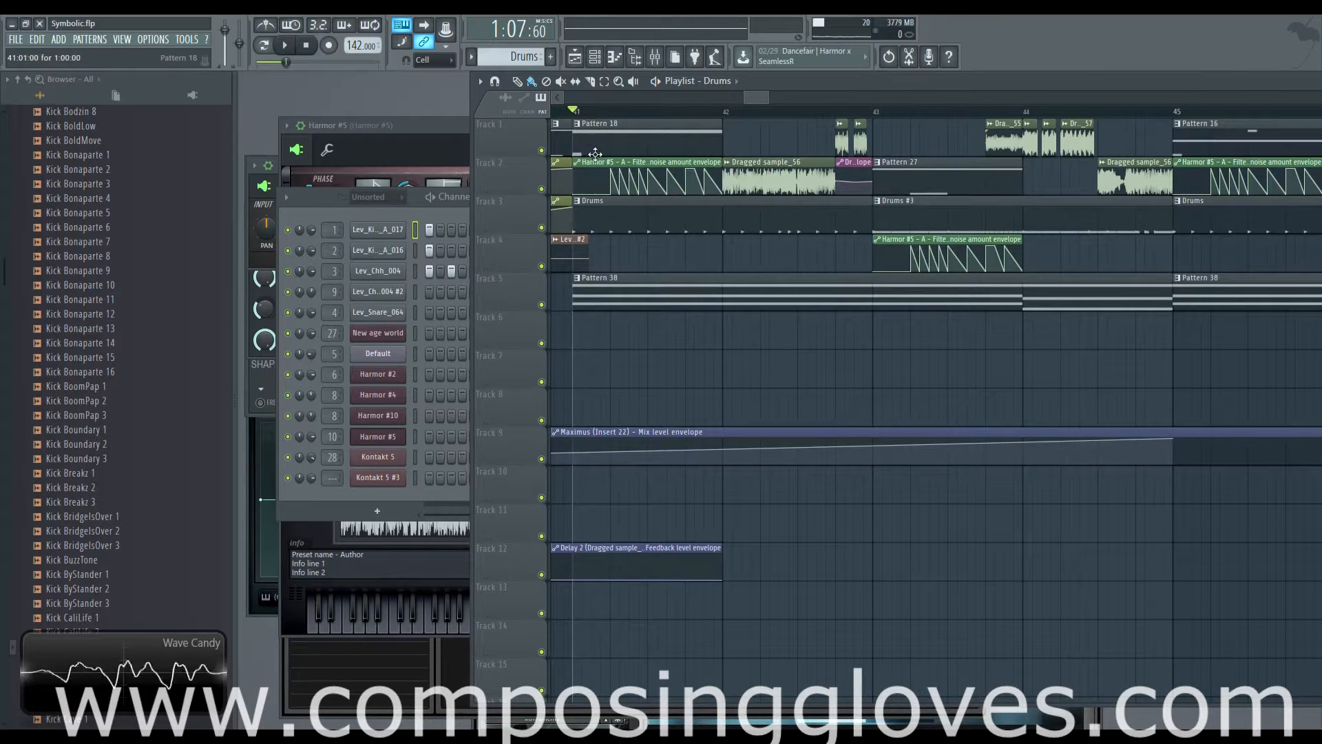
key("space")
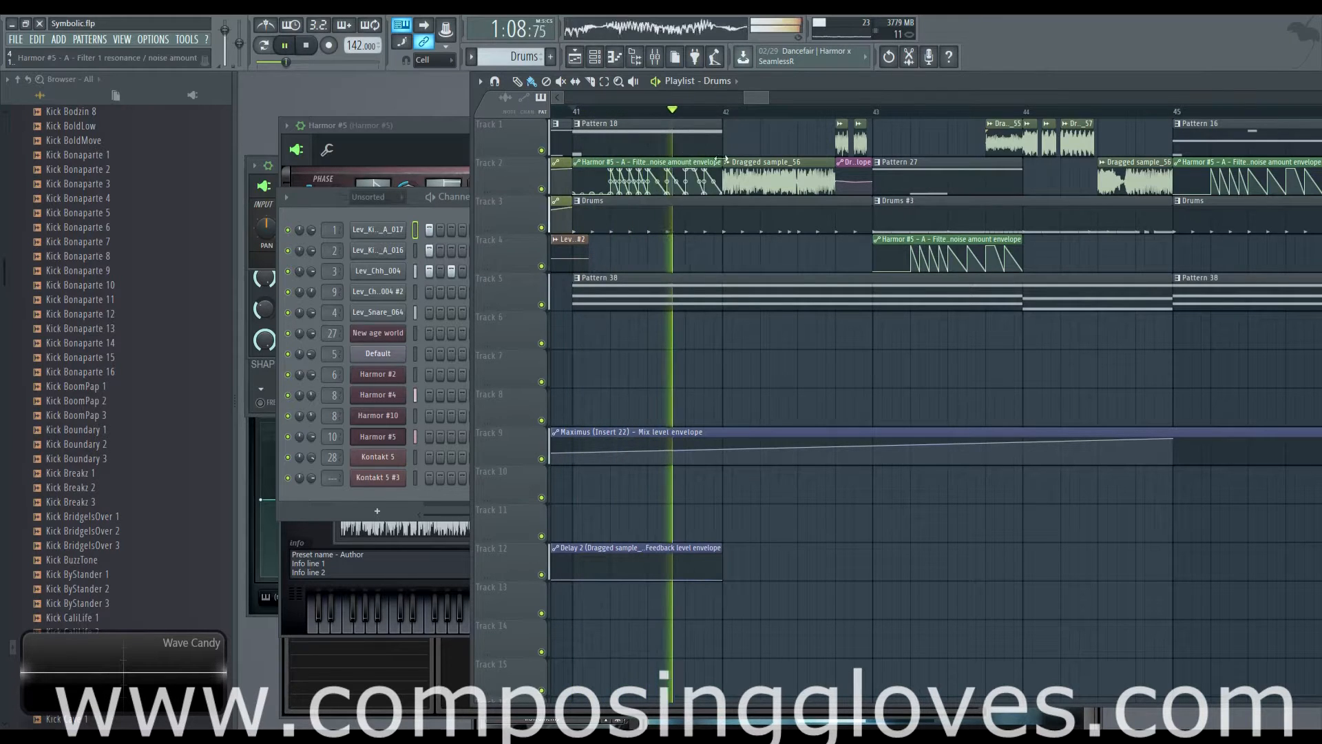
Step: Place the song position at bar 42 and play the arrangement from there through bar 44
key("space")
left_click(720, 113)
left_click(728, 112)
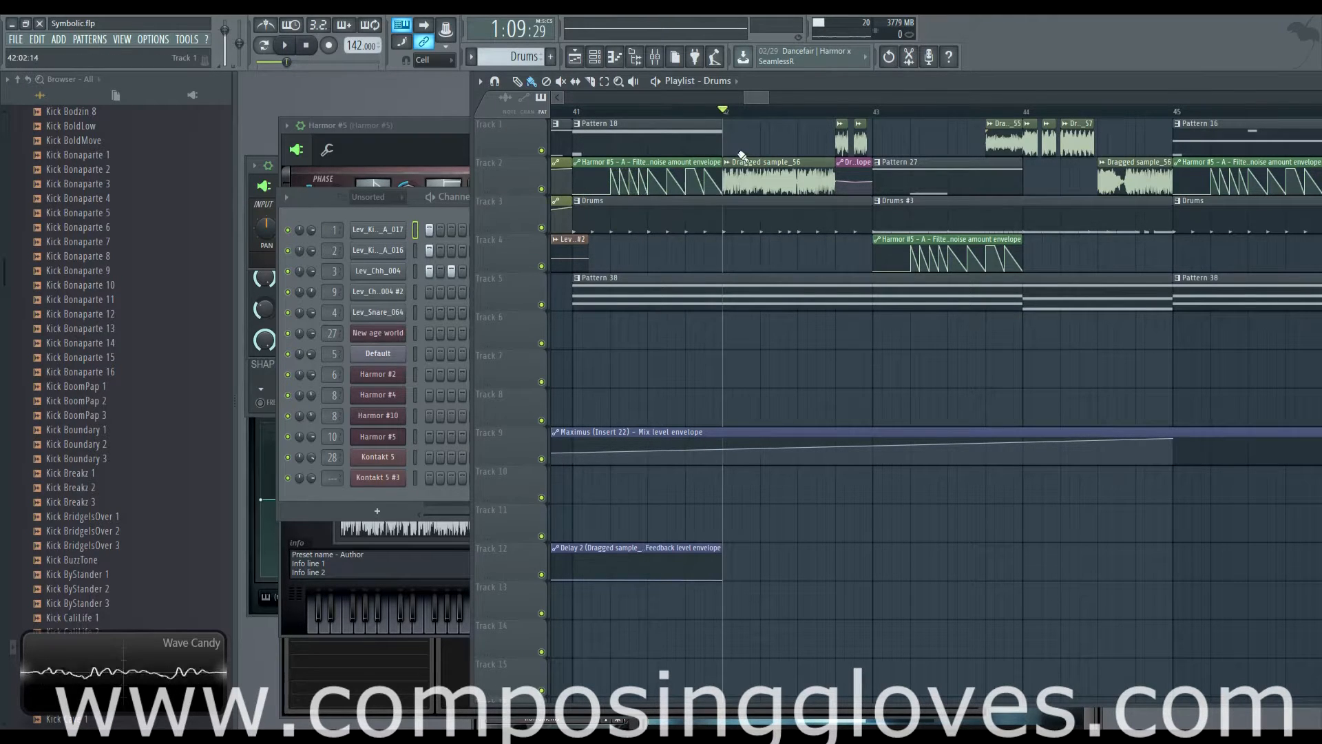
key("space")
key("space")
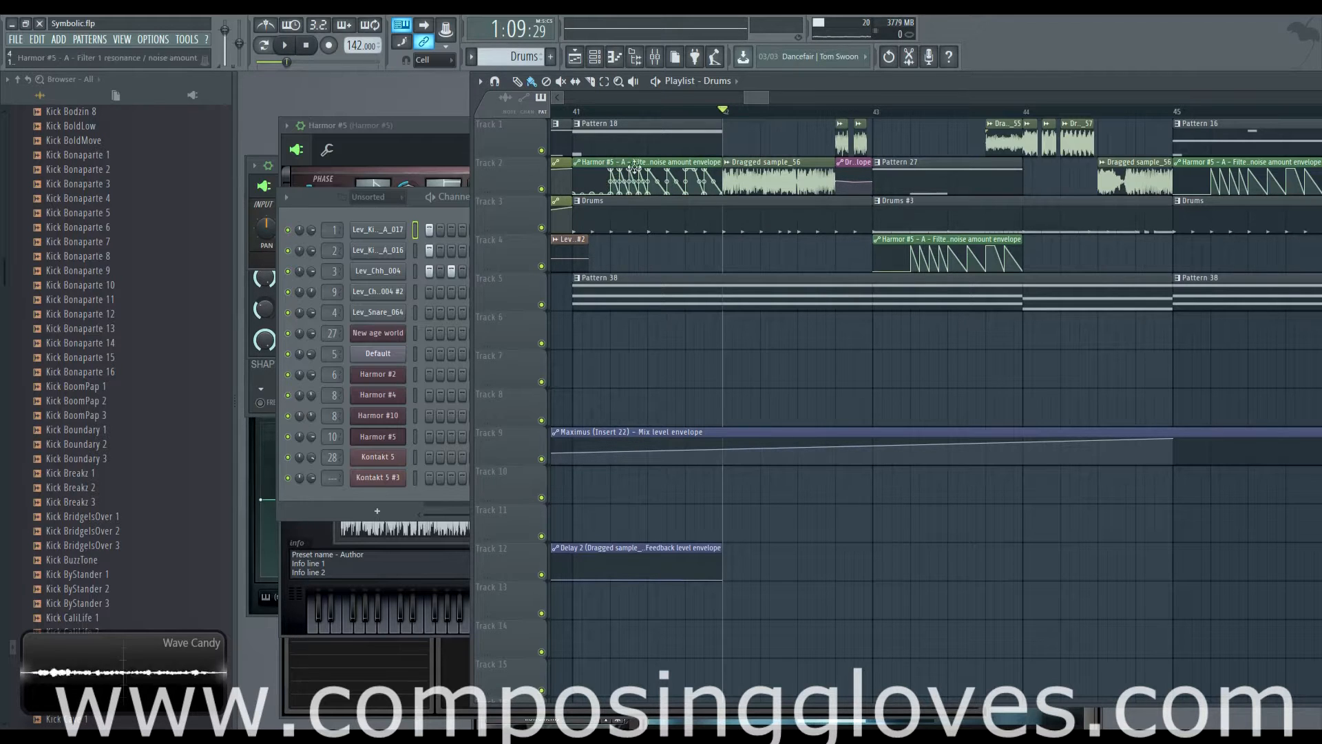
scroll(881, 160, "down", 2)
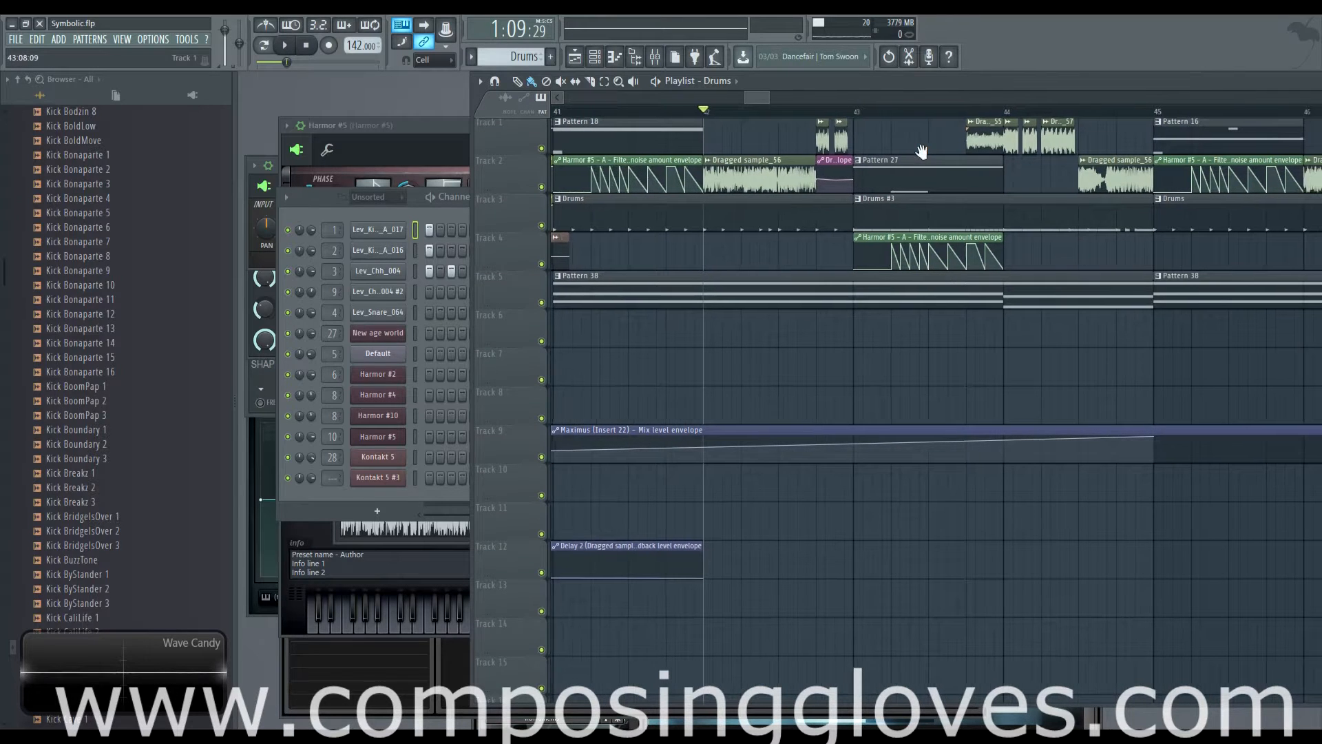
key("space")
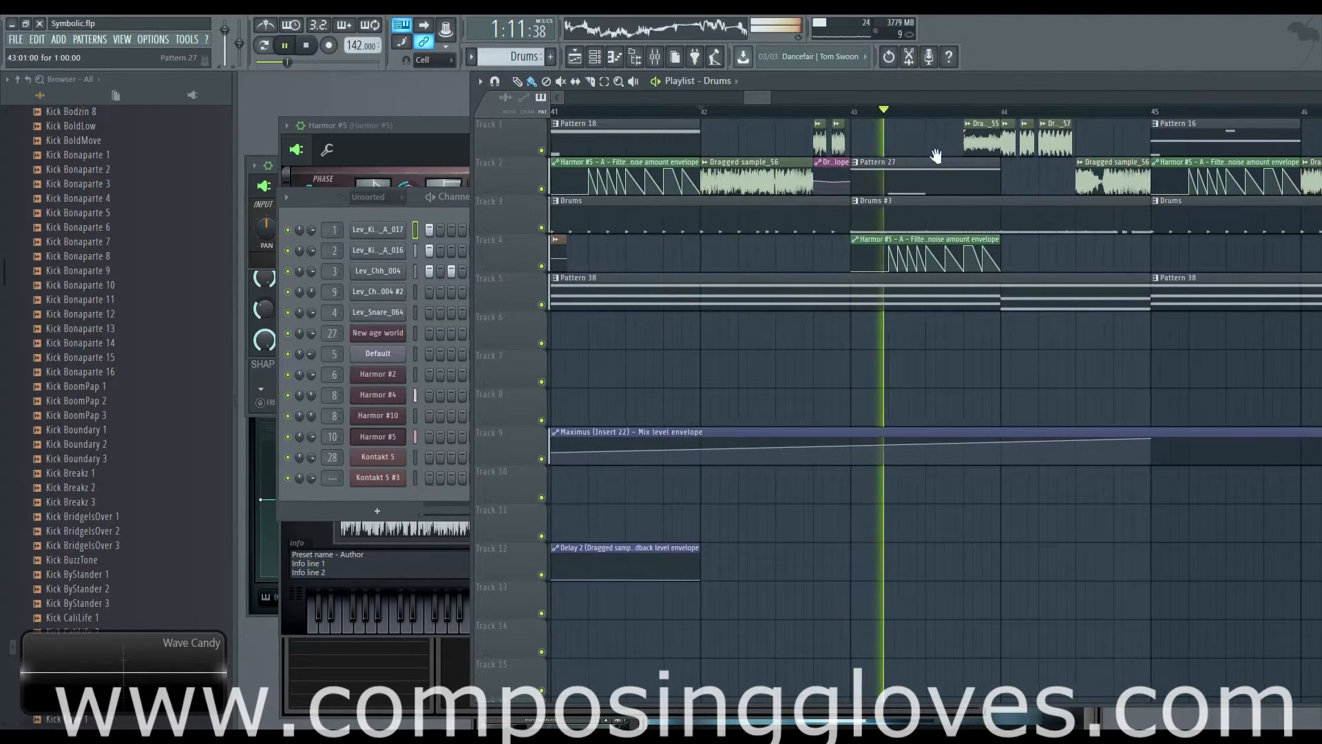
scroll(897, 169, "down", 4)
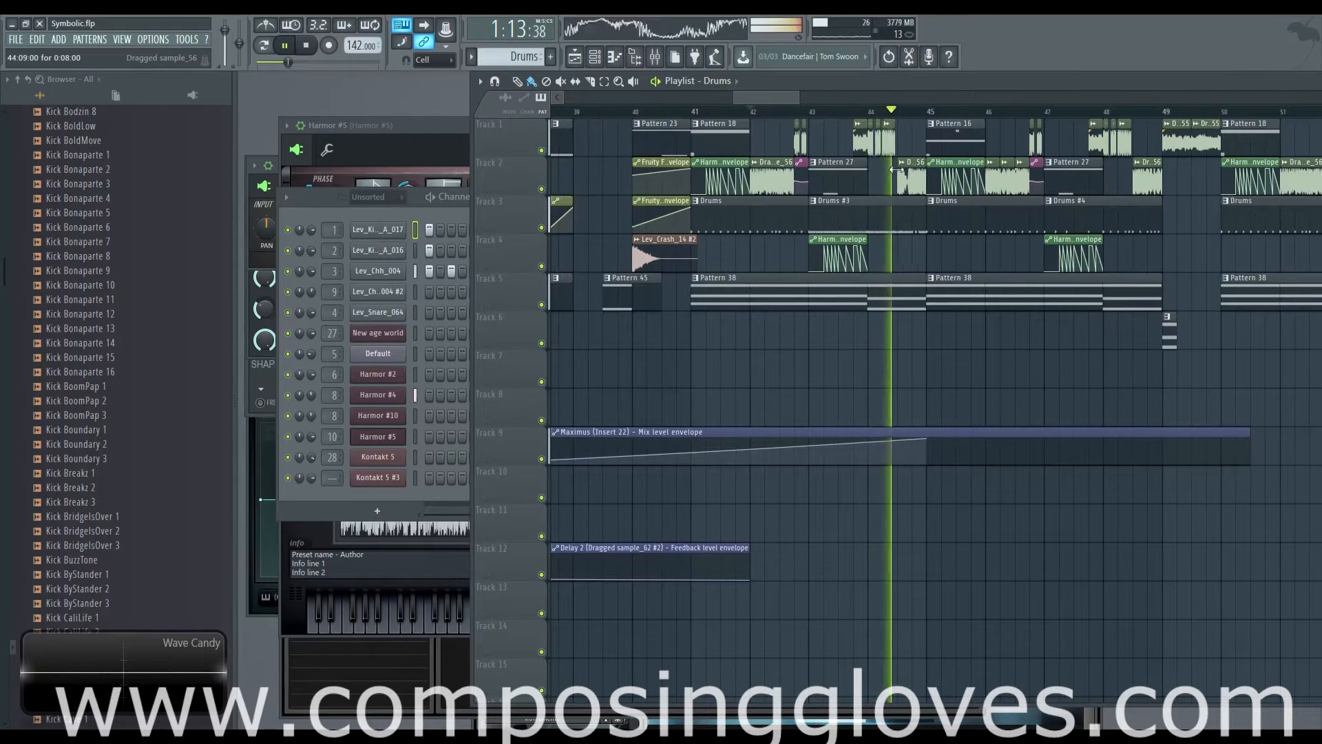
key("space")
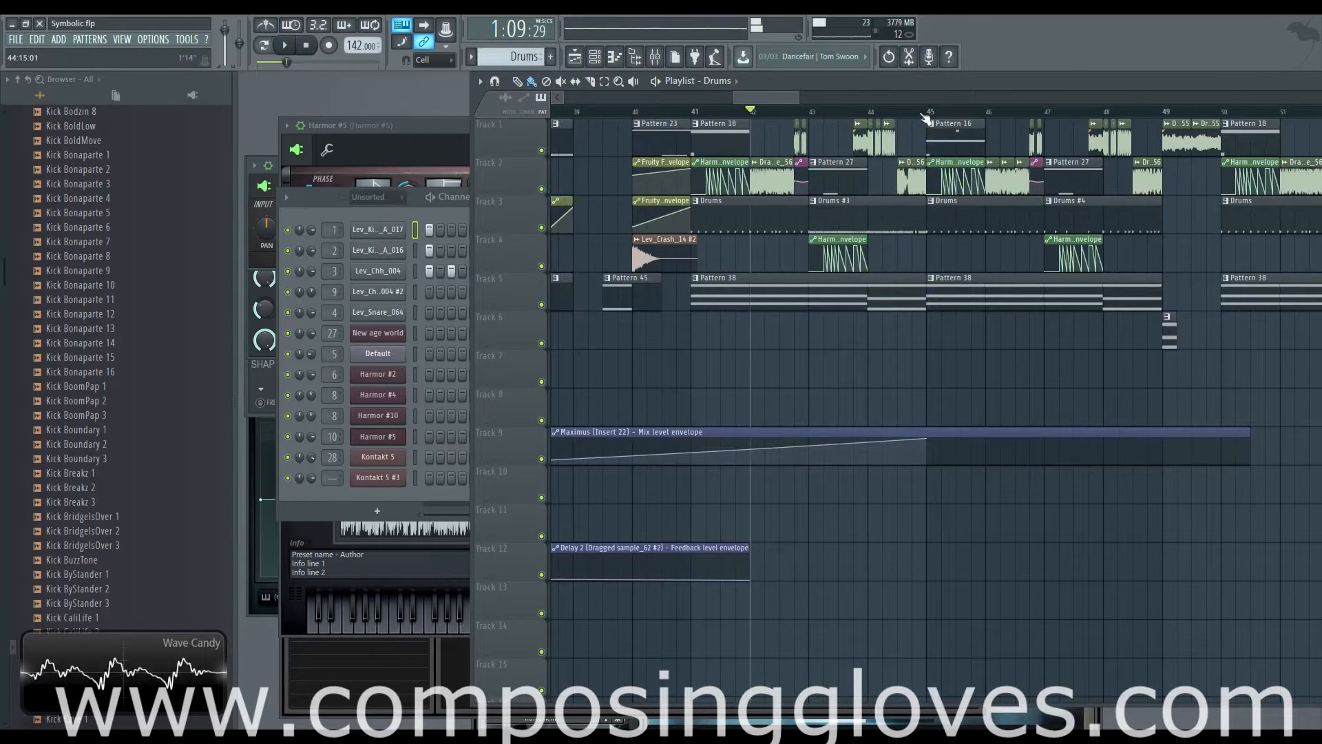
Step: Select bars 41 to 45 on the playlist timeline, play the section, skip ahead towards bar 45 and clear the selection
left_click_drag(926, 111, 694, 114)
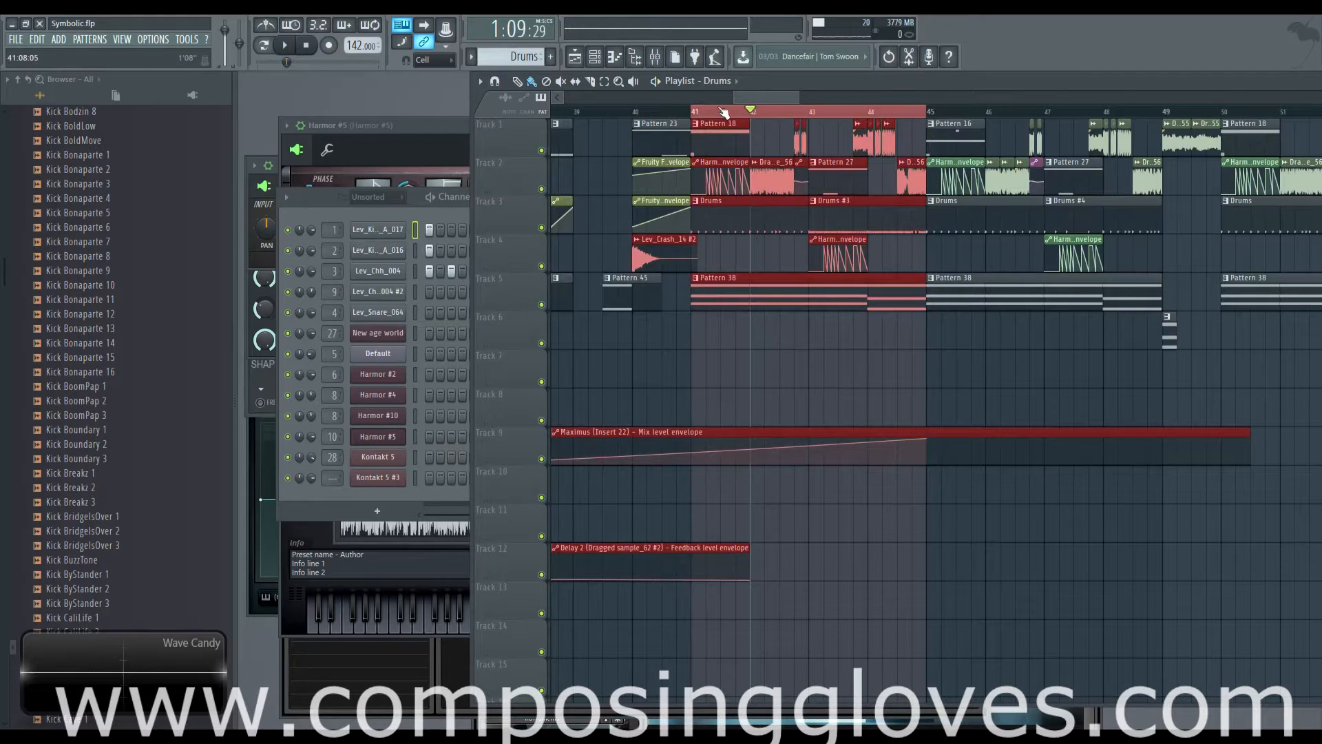
key("space")
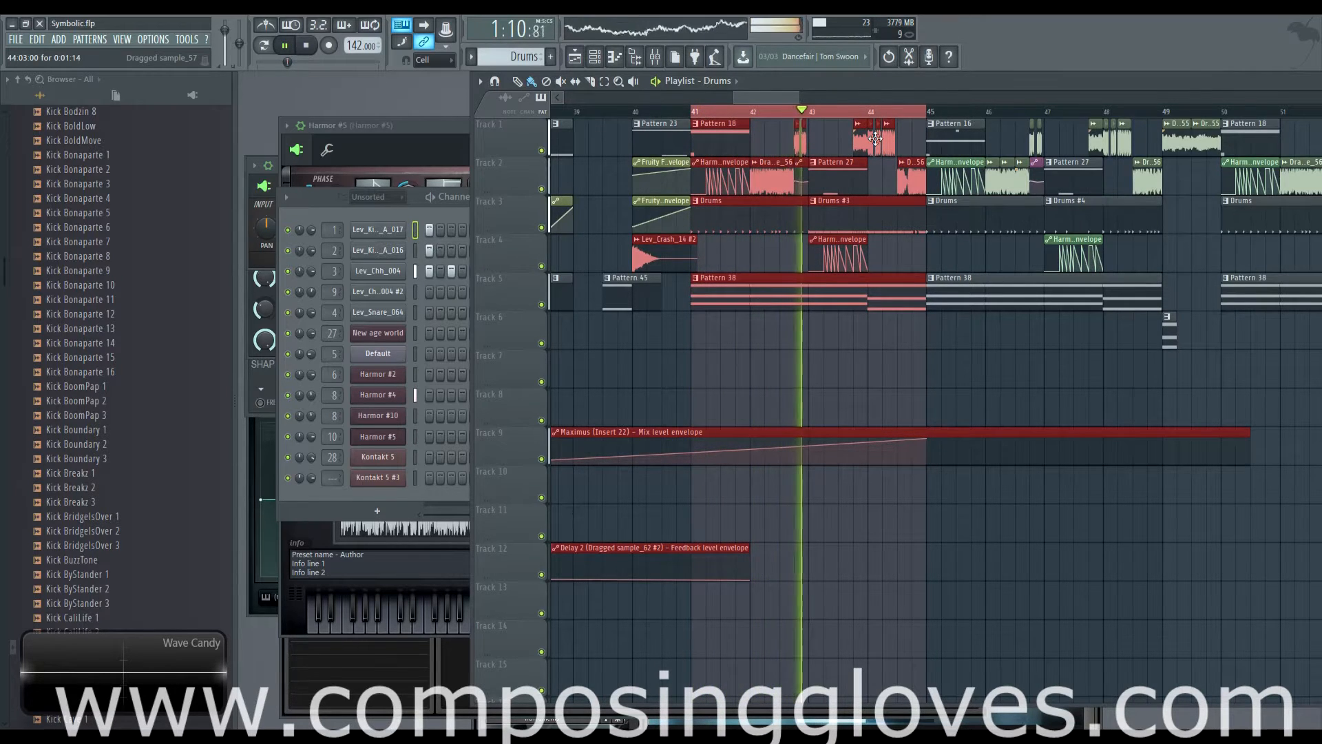
left_click_drag(868, 112, 924, 114)
key("space")
key("ctrl+d")
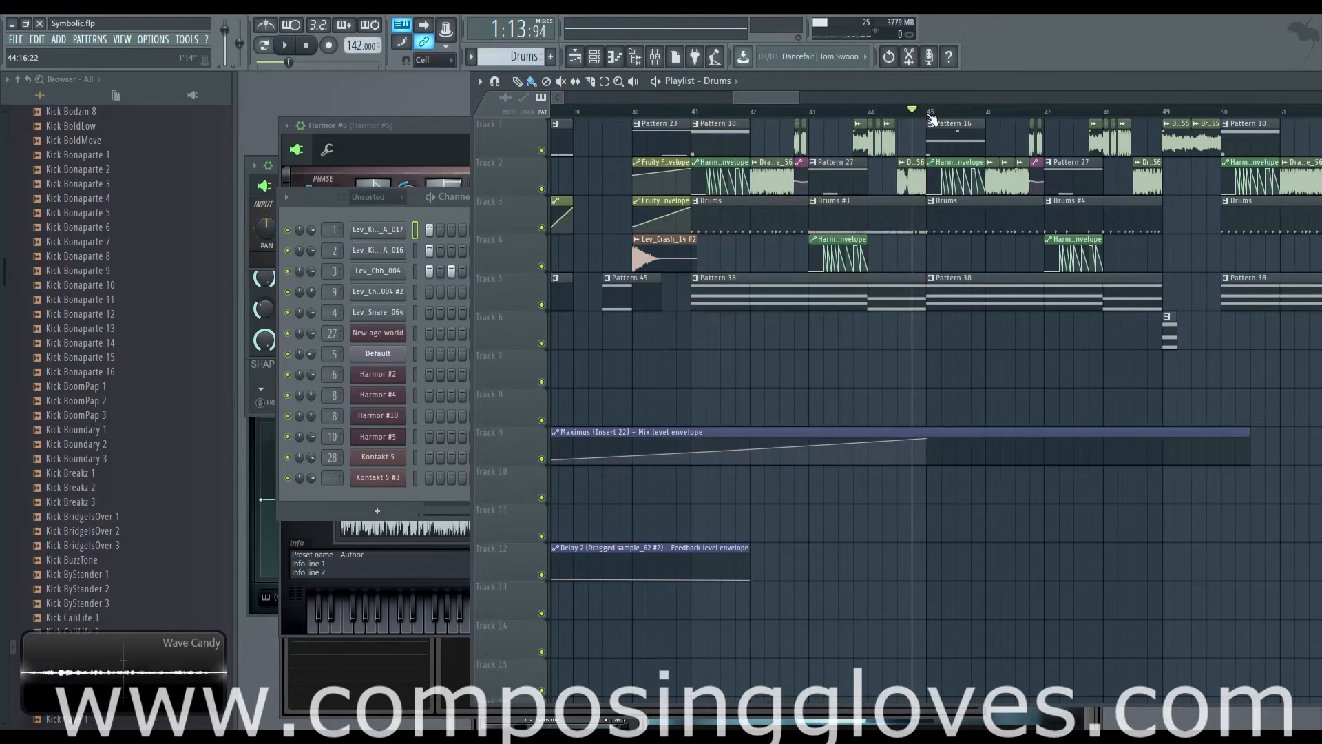
Step: Select the four-bar section from bar 58 to bar 62 on the timeline and play it
scroll(931, 119, "right", 8)
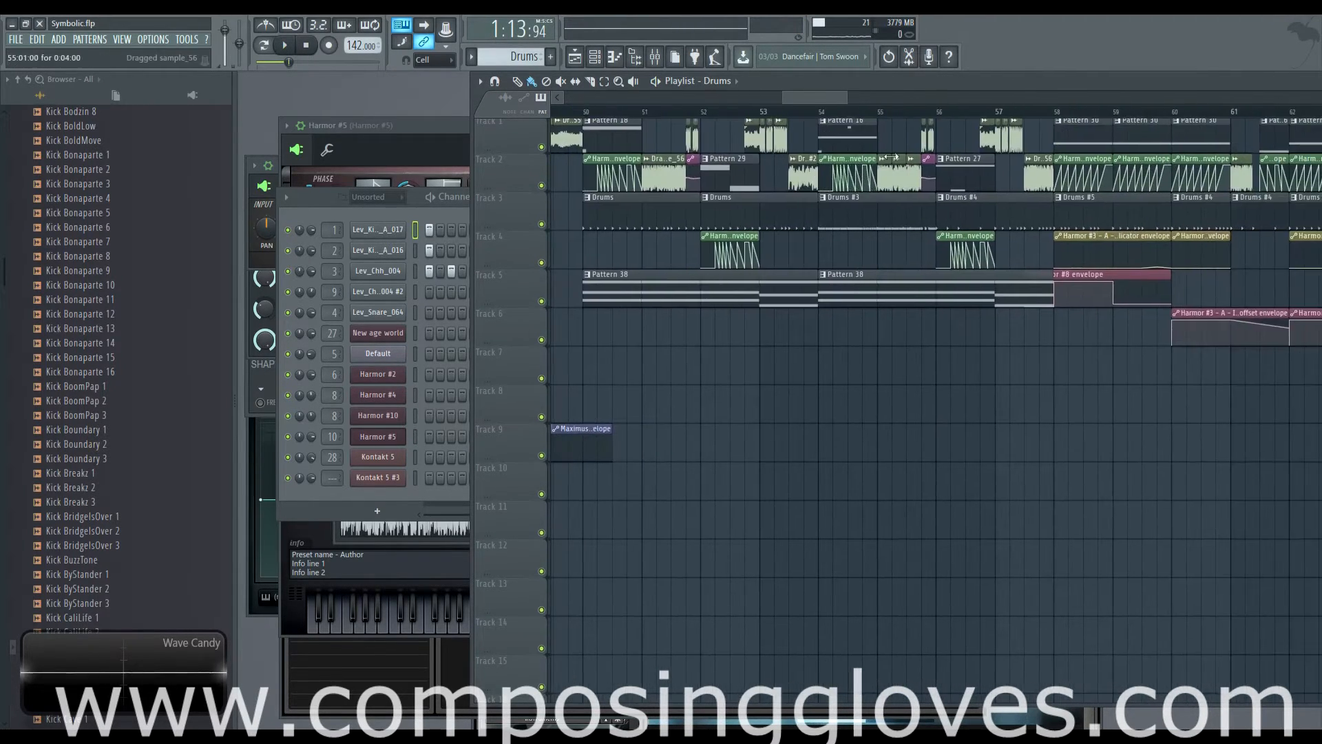
scroll(890, 157, "right", 4)
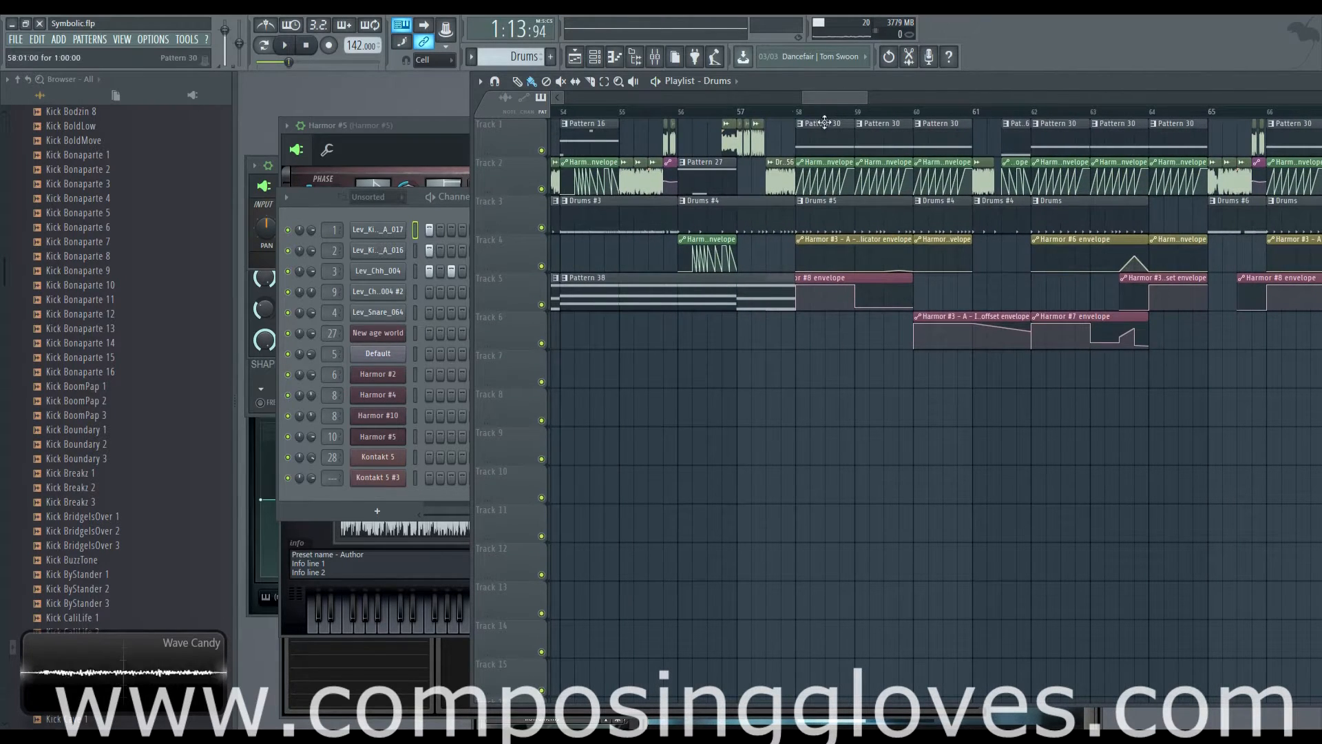
left_click_drag(801, 115, 1030, 114)
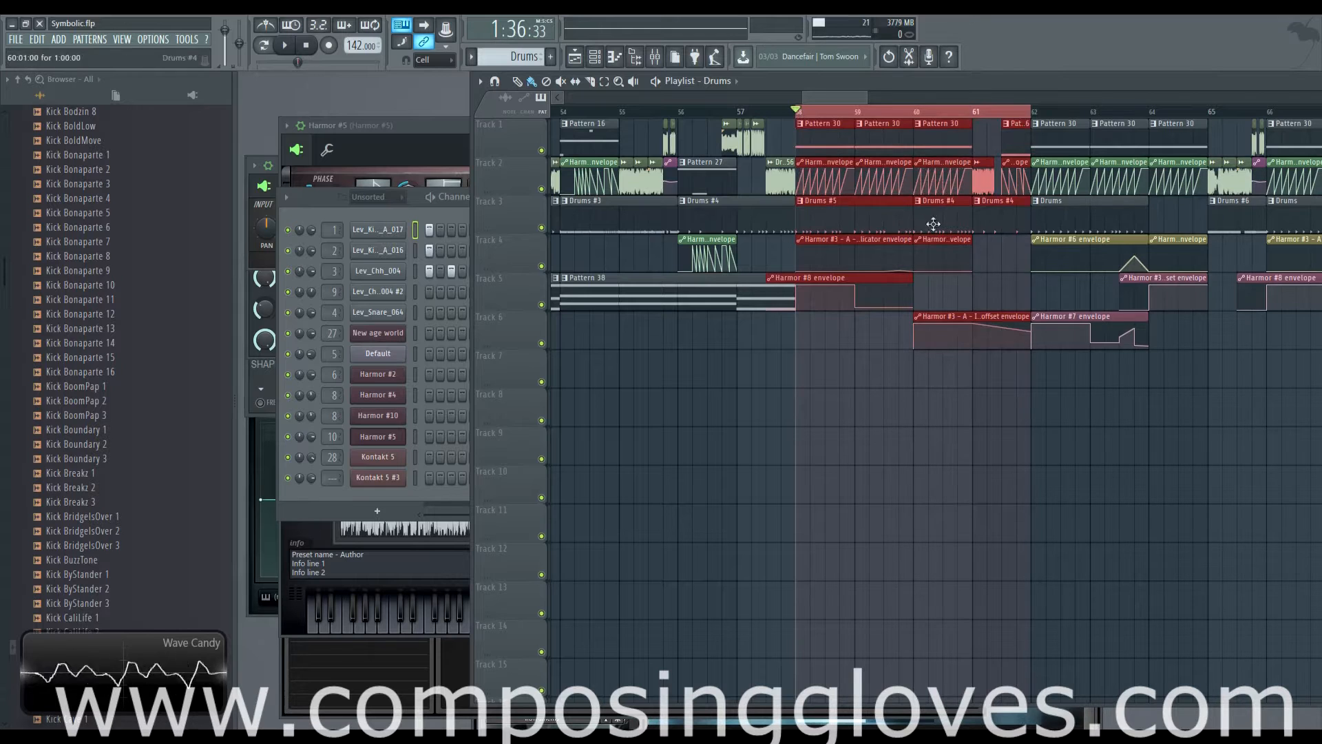
scroll(887, 279, "up", 3)
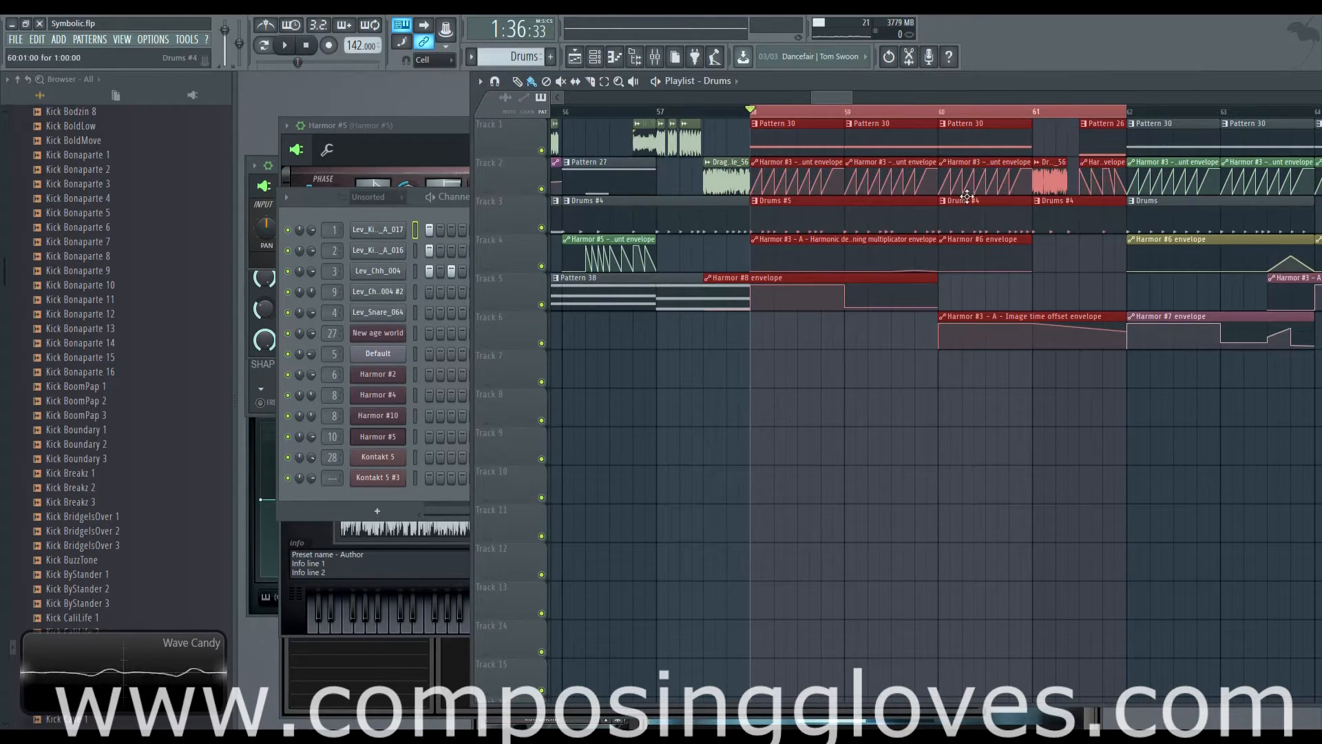
key("space")
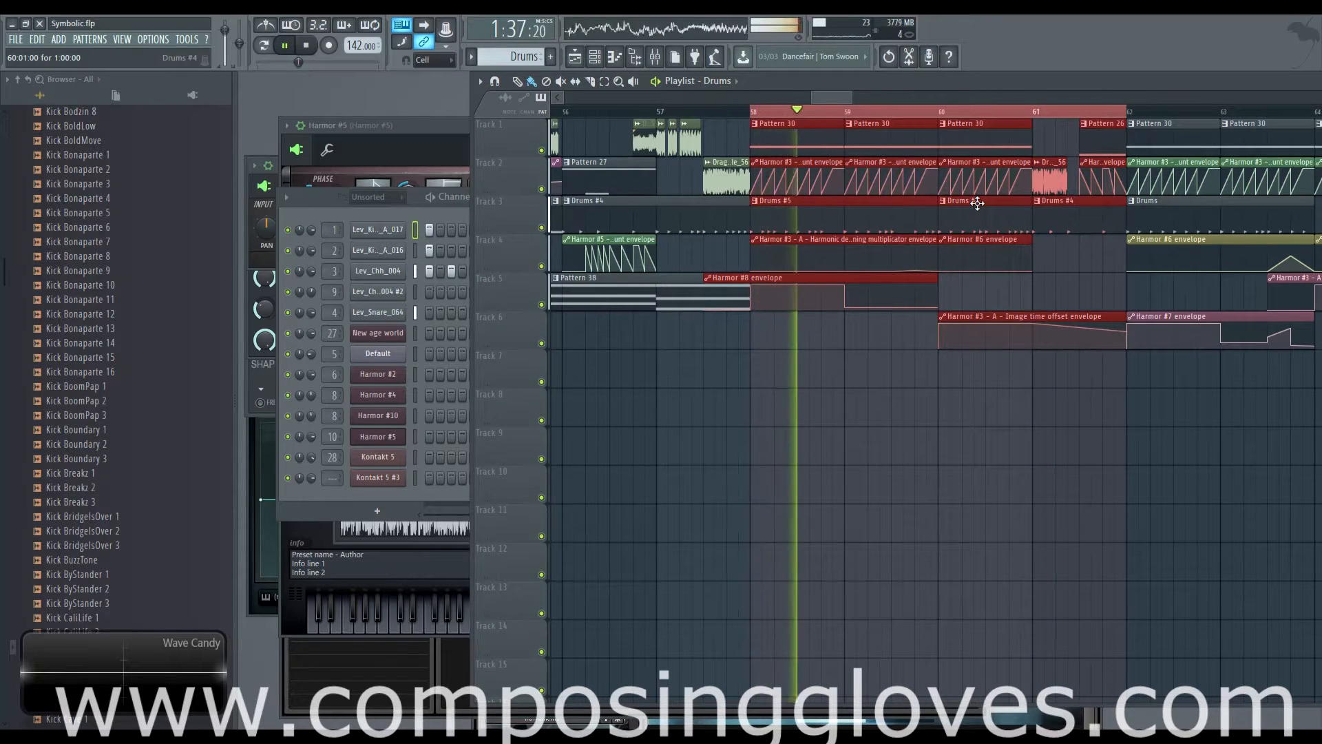
key("space")
Step: Step the song position through bars 59 to 61, examine the bar 61 boundary up close, and return the position to bar 60
right_click(859, 112)
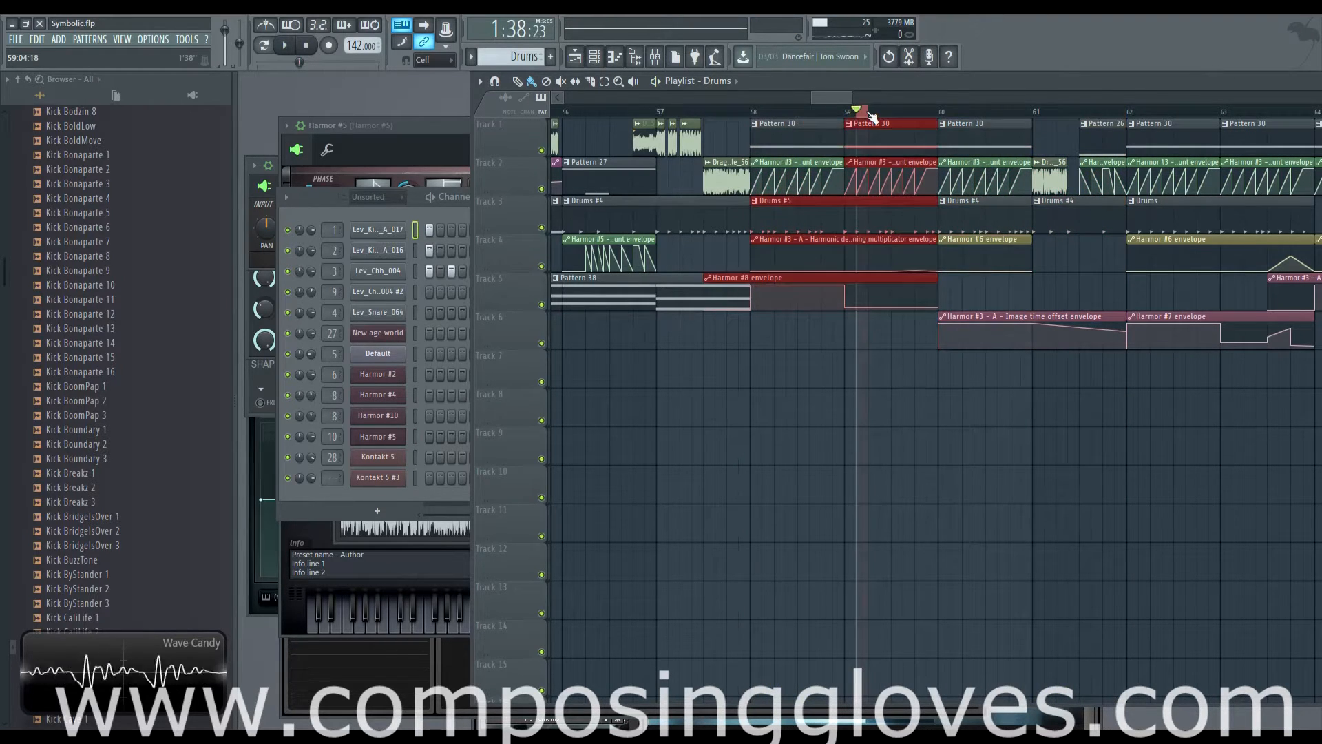
left_click(870, 112)
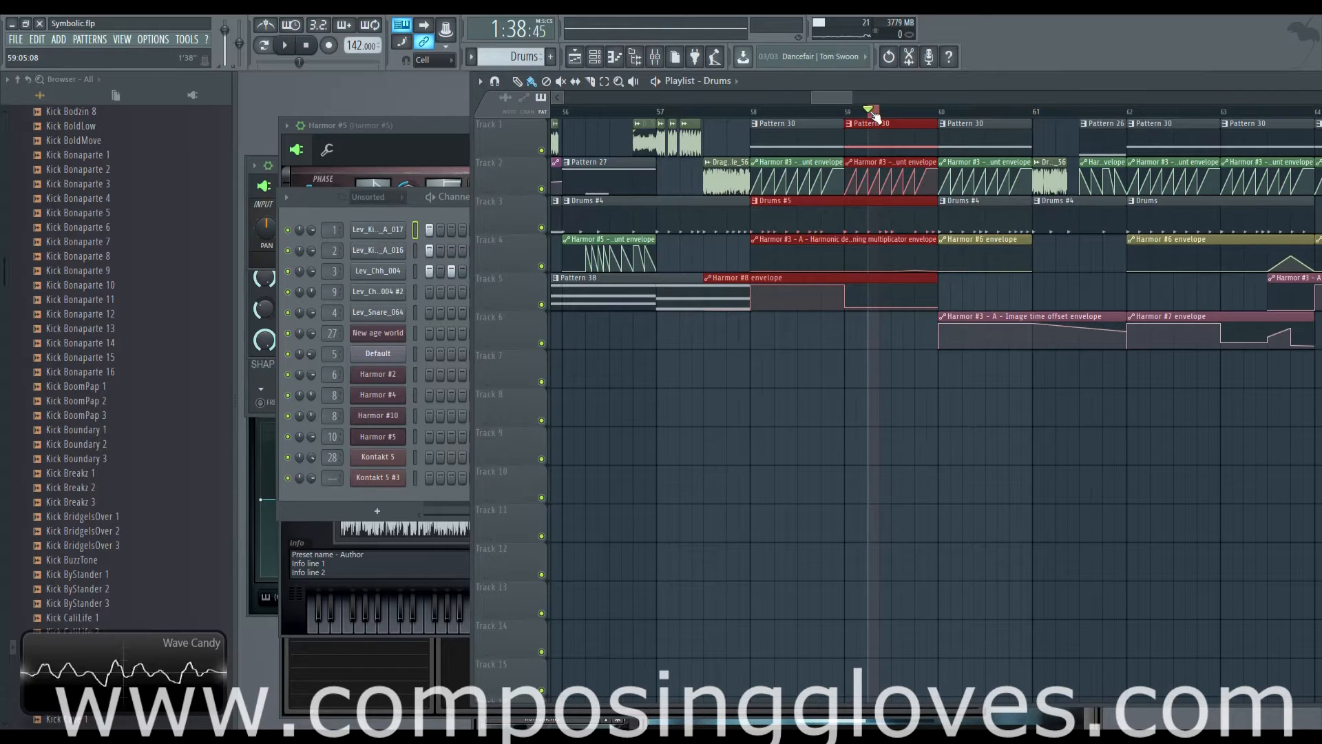
left_click_drag(829, 100, 834, 99)
right_click(950, 112)
right_click(915, 113)
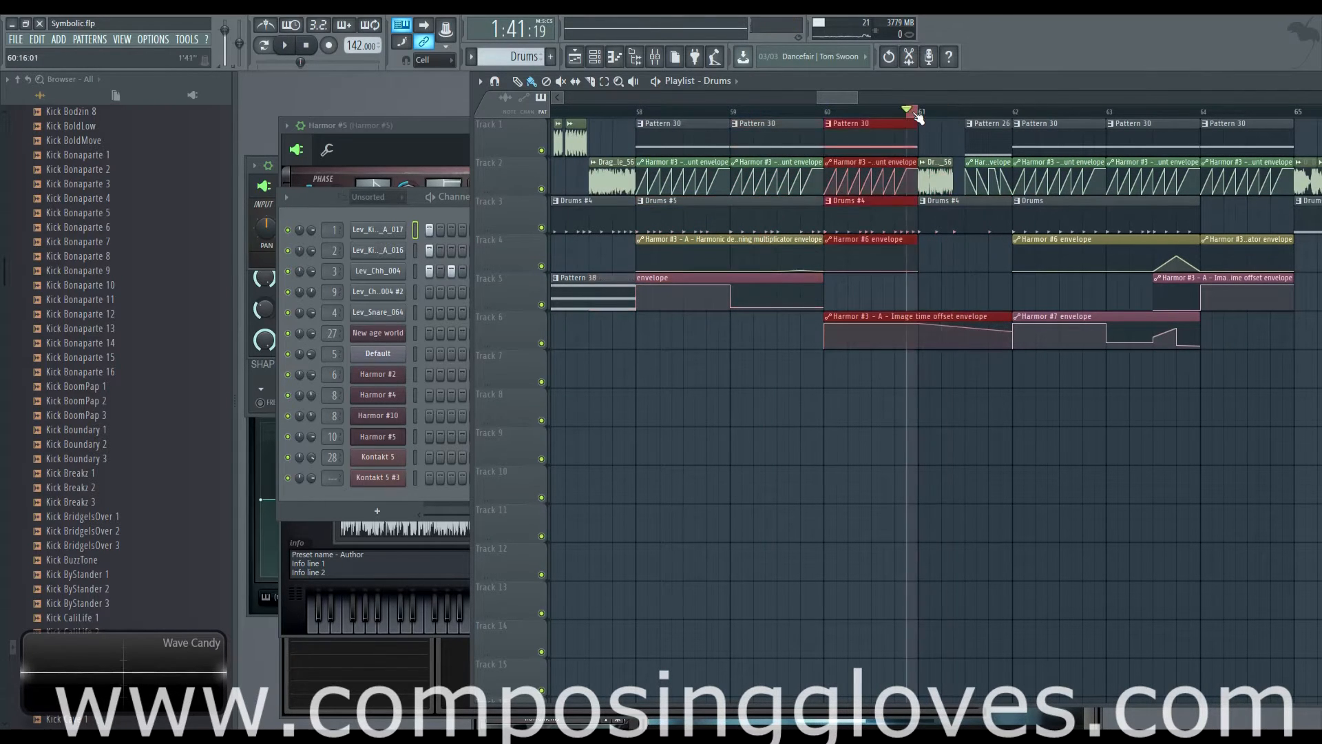
scroll(910, 113, "up", 8)
right_click(915, 114)
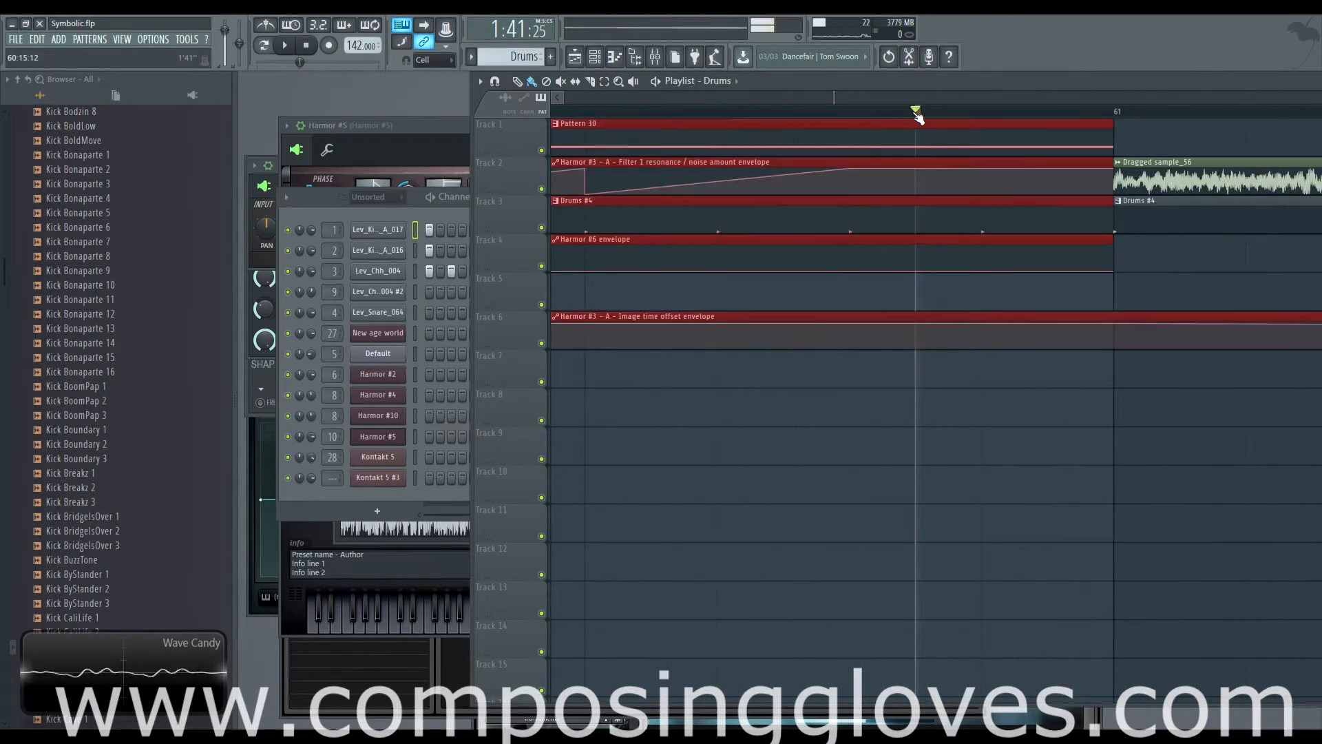
right_click(900, 113)
scroll(902, 114, "down", 8)
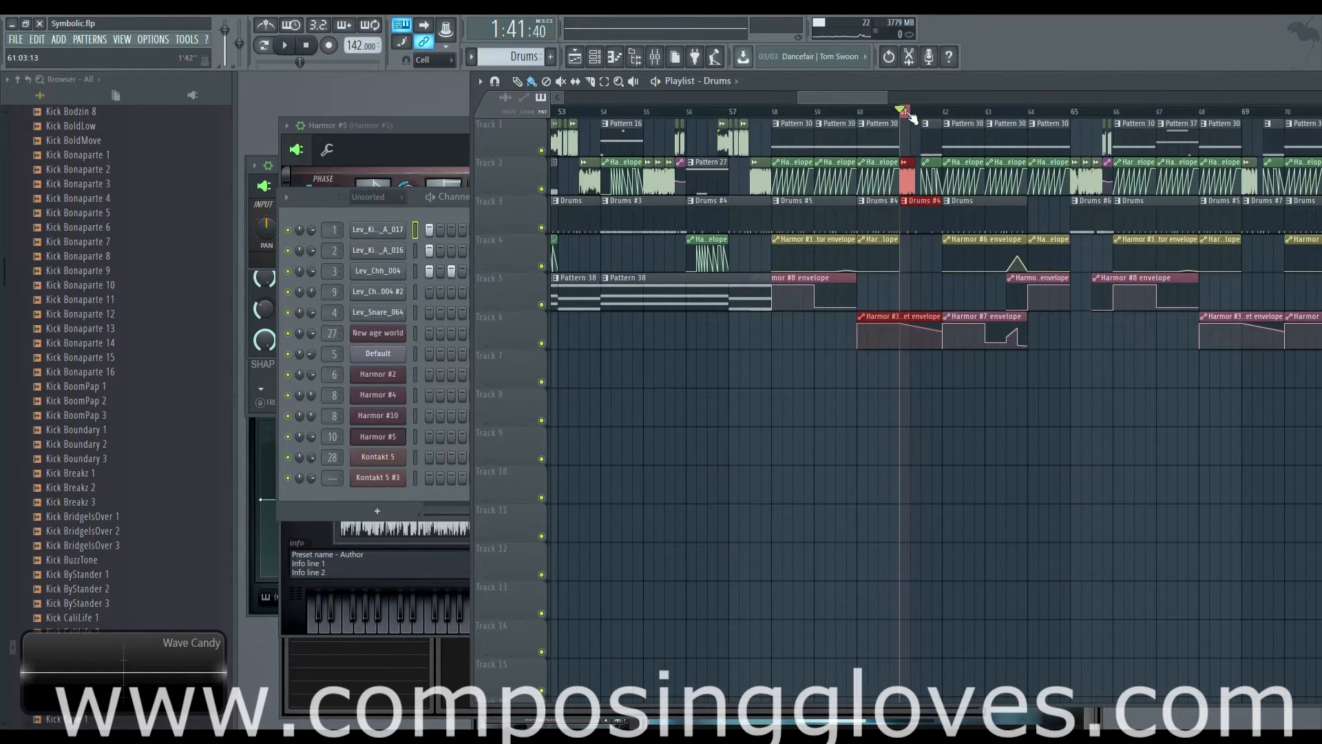
left_click(862, 111)
mouse_move(856, 99)
left_mouse_down()
mouse_move(874, 102)
mouse_move(860, 96)
left_mouse_up()
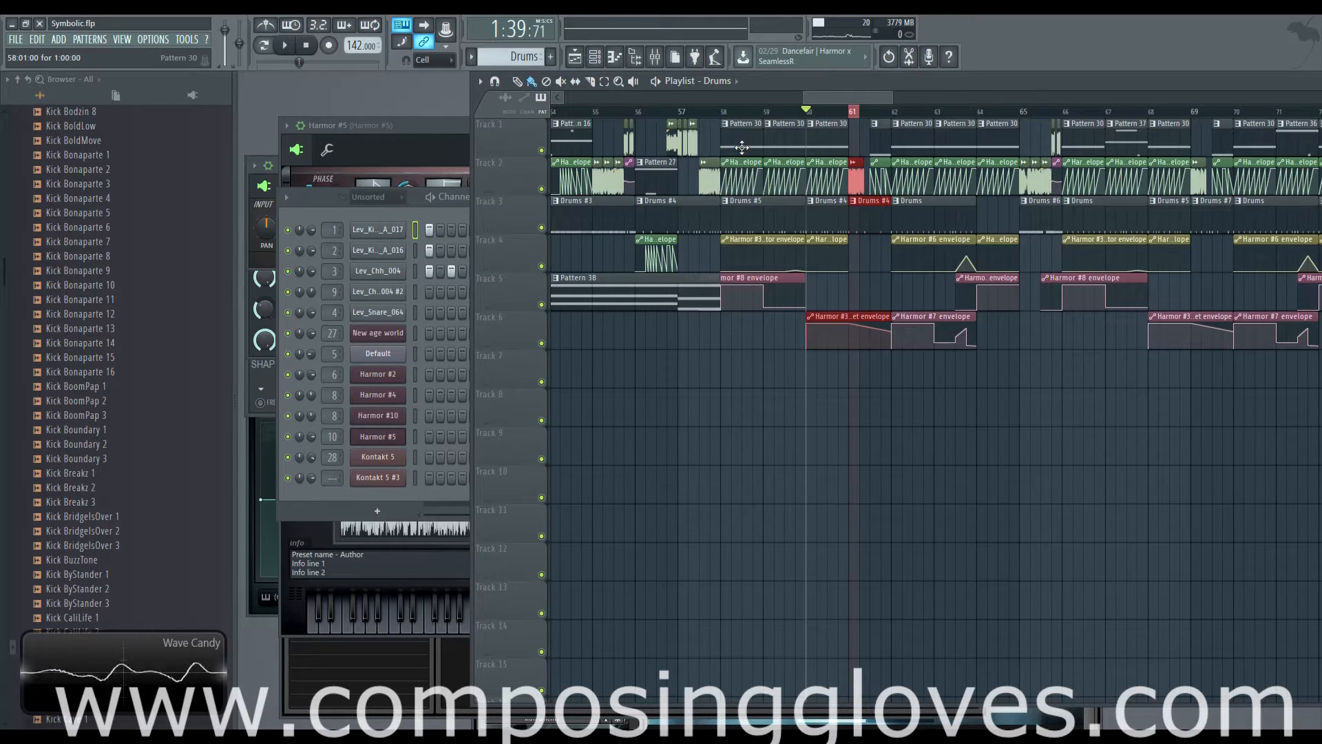
Step: Examine how the pattern, sample and envelope clips are grouped into bars across the arrangement, from bar 1 to about bar 75
left_click_drag(874, 100, 964, 113)
scroll(730, 198, "up", 5)
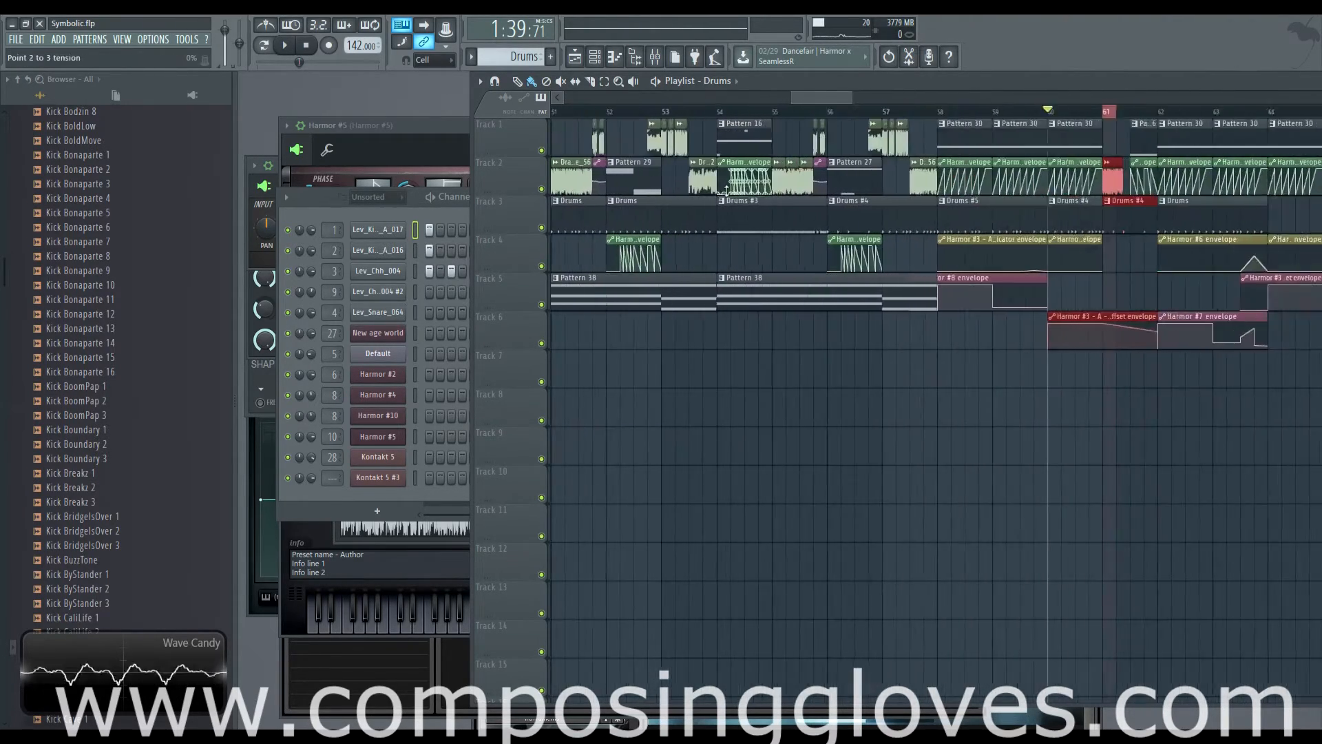
scroll(690, 215, "right", 4)
scroll(738, 206, "right", 5)
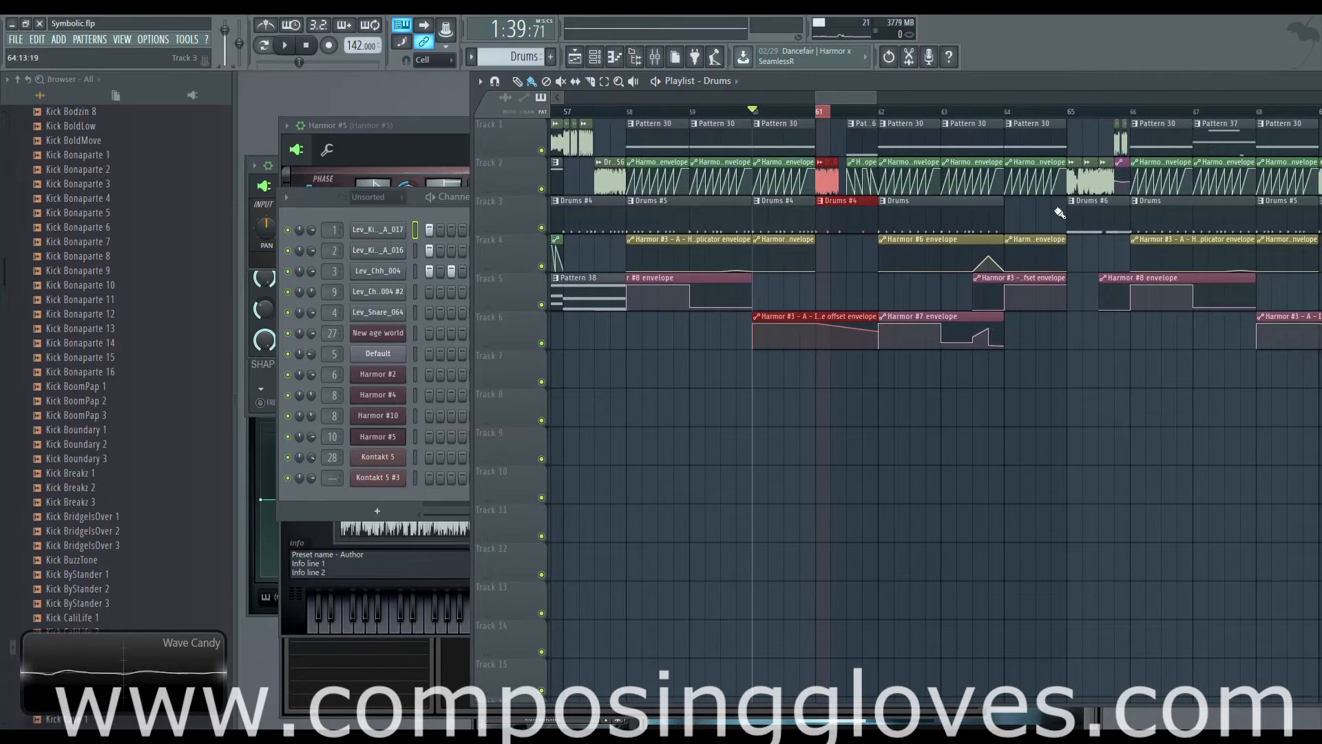
scroll(780, 227, "right", 1)
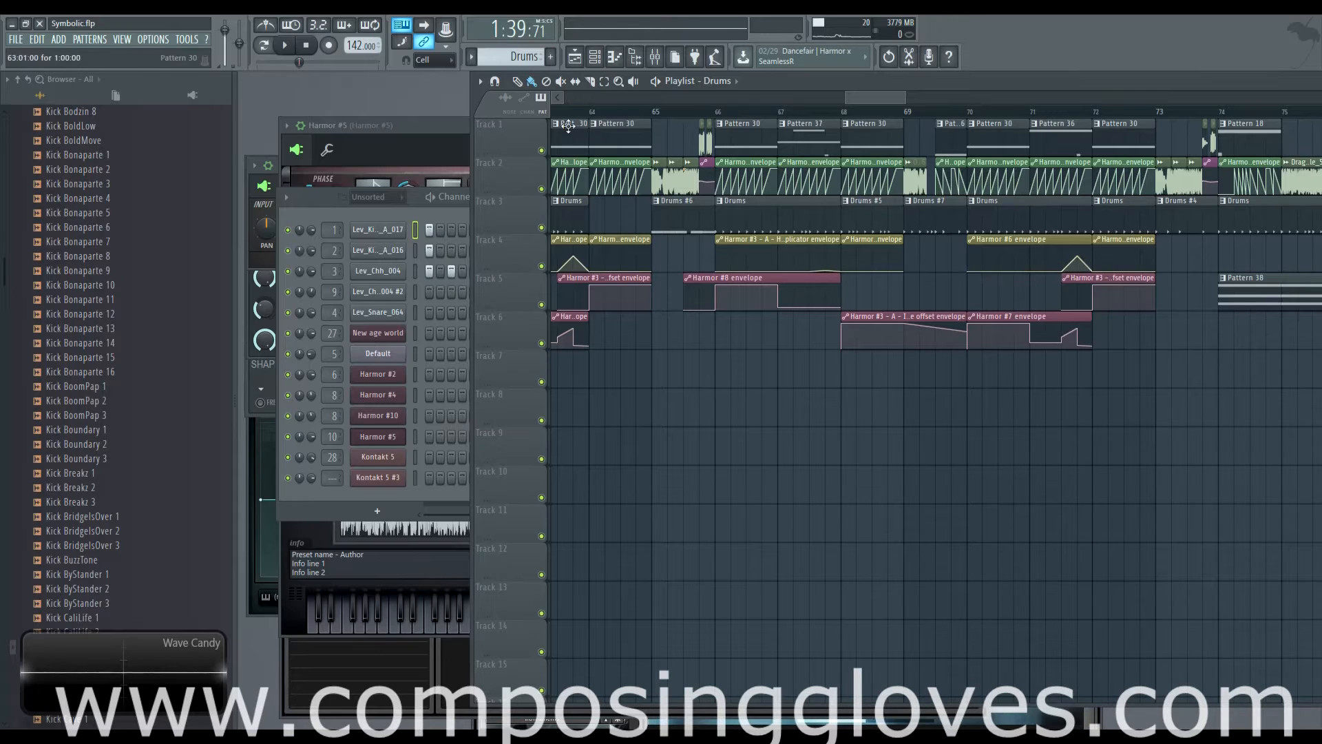
left_click(21, 40)
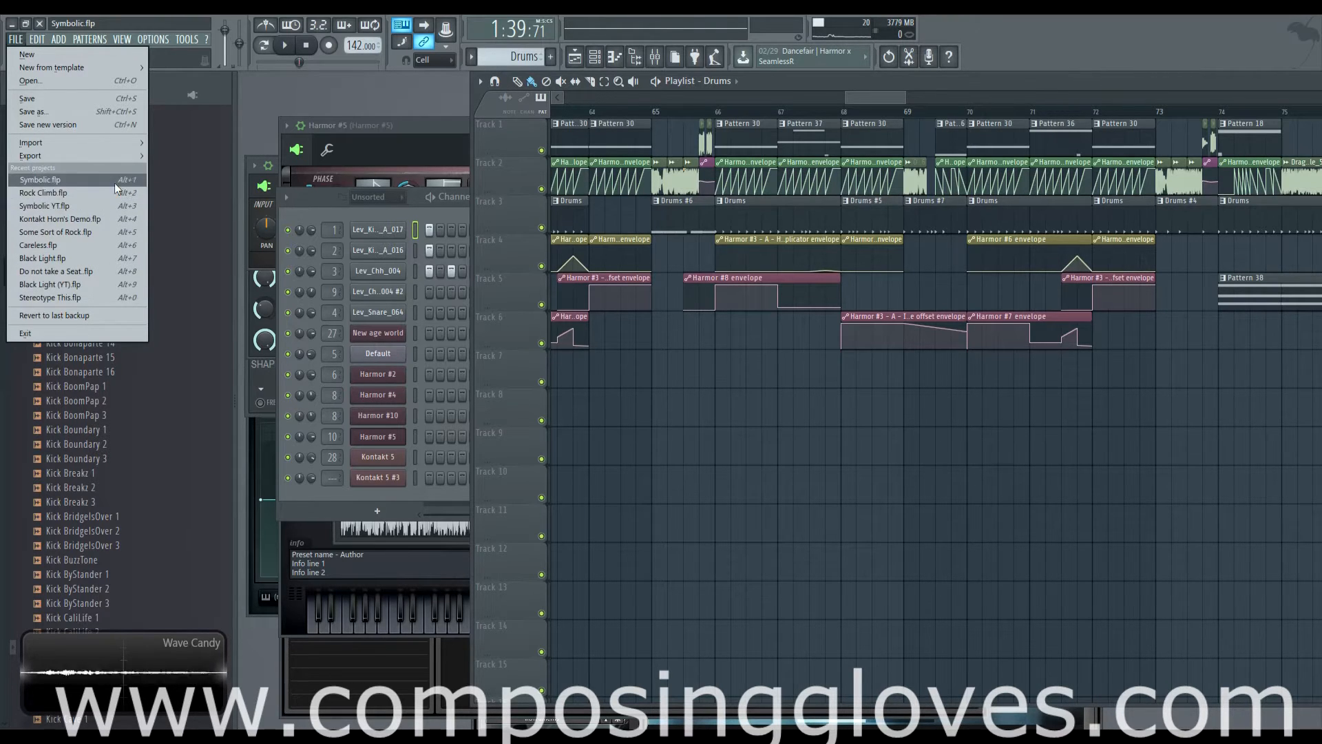
left_click(885, 102)
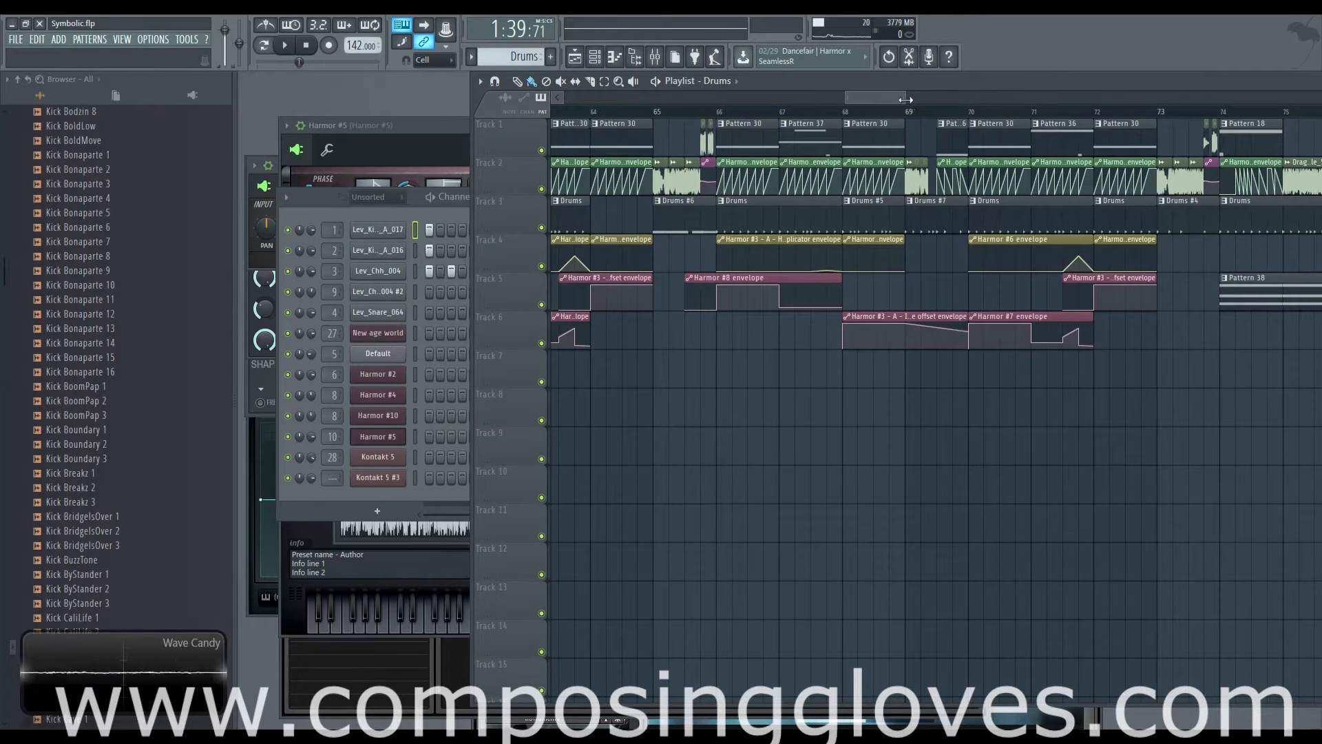
left_click_drag(907, 100, 561, 120)
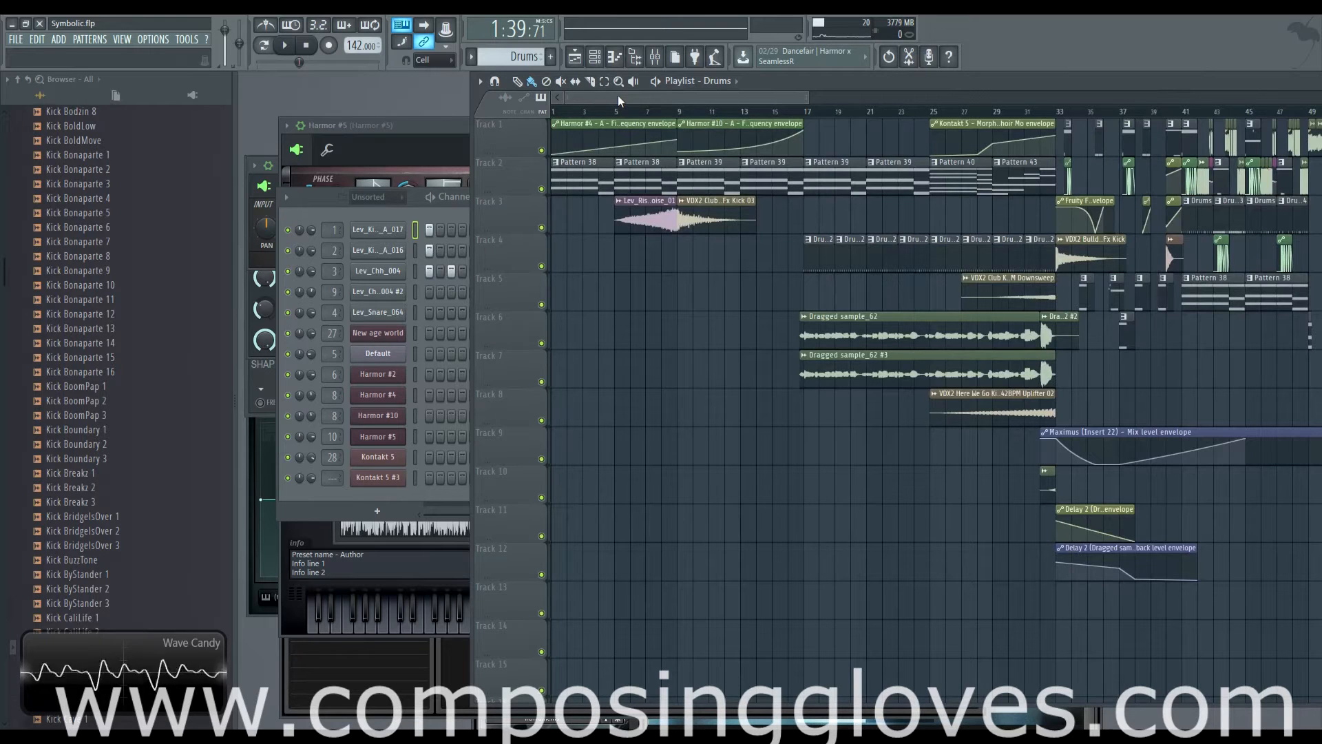
left_click_drag(663, 96, 784, 107)
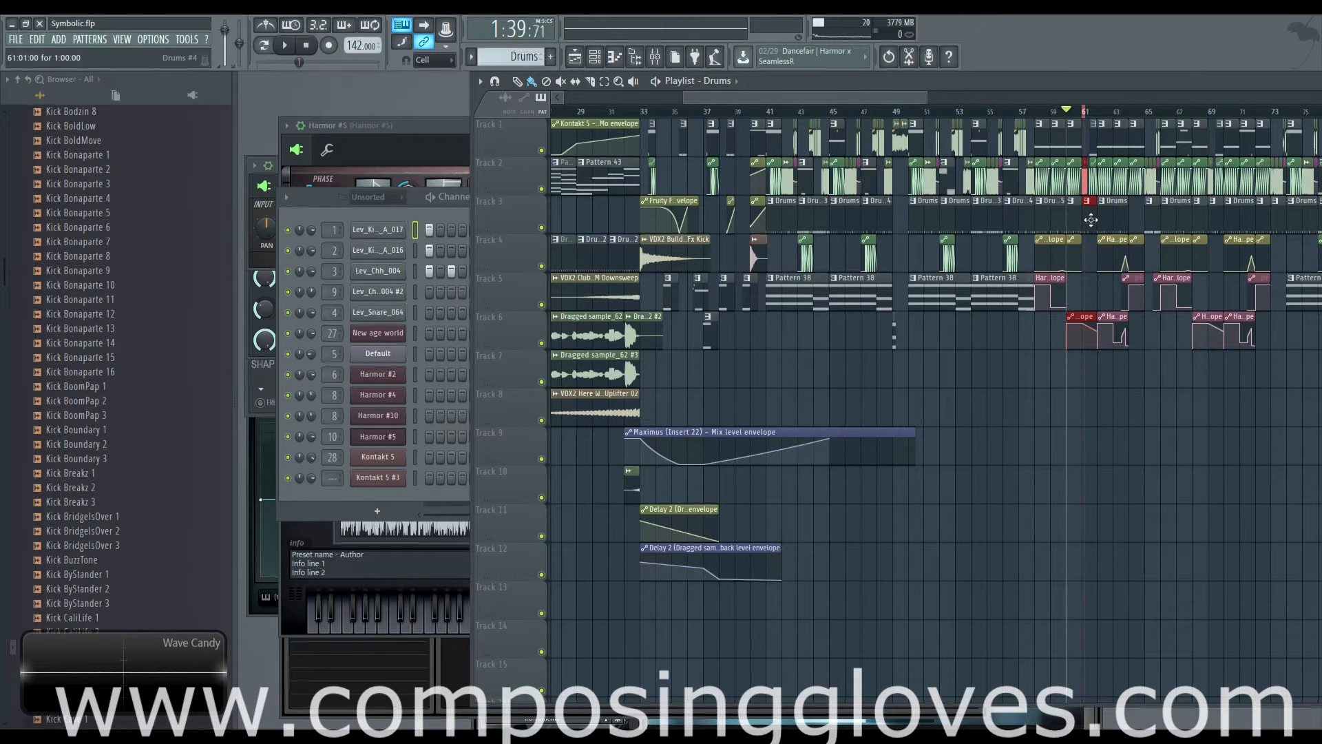
Step: Select and play bar 65 on the timeline, and open the channel settings of its Dragged sample_56 clip
scroll(1091, 220, "up", 10)
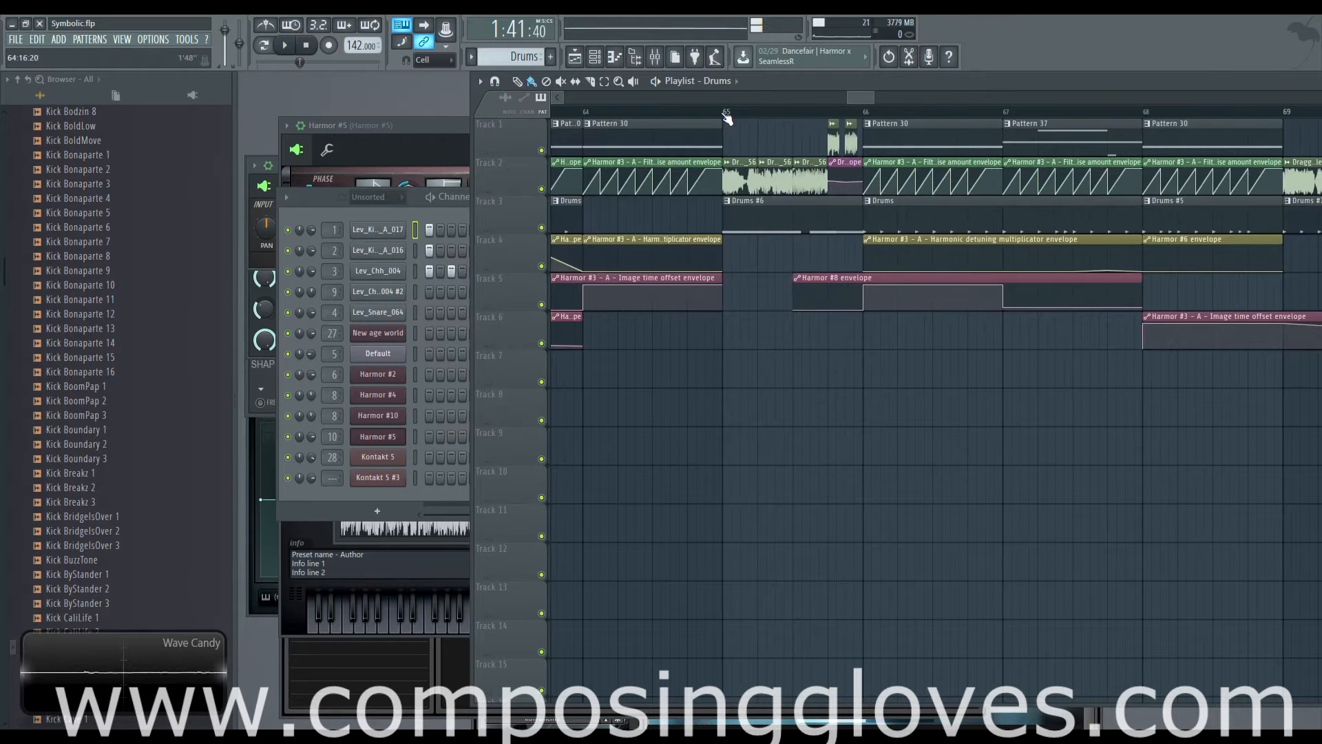
left_click_drag(735, 122, 854, 127)
key("space")
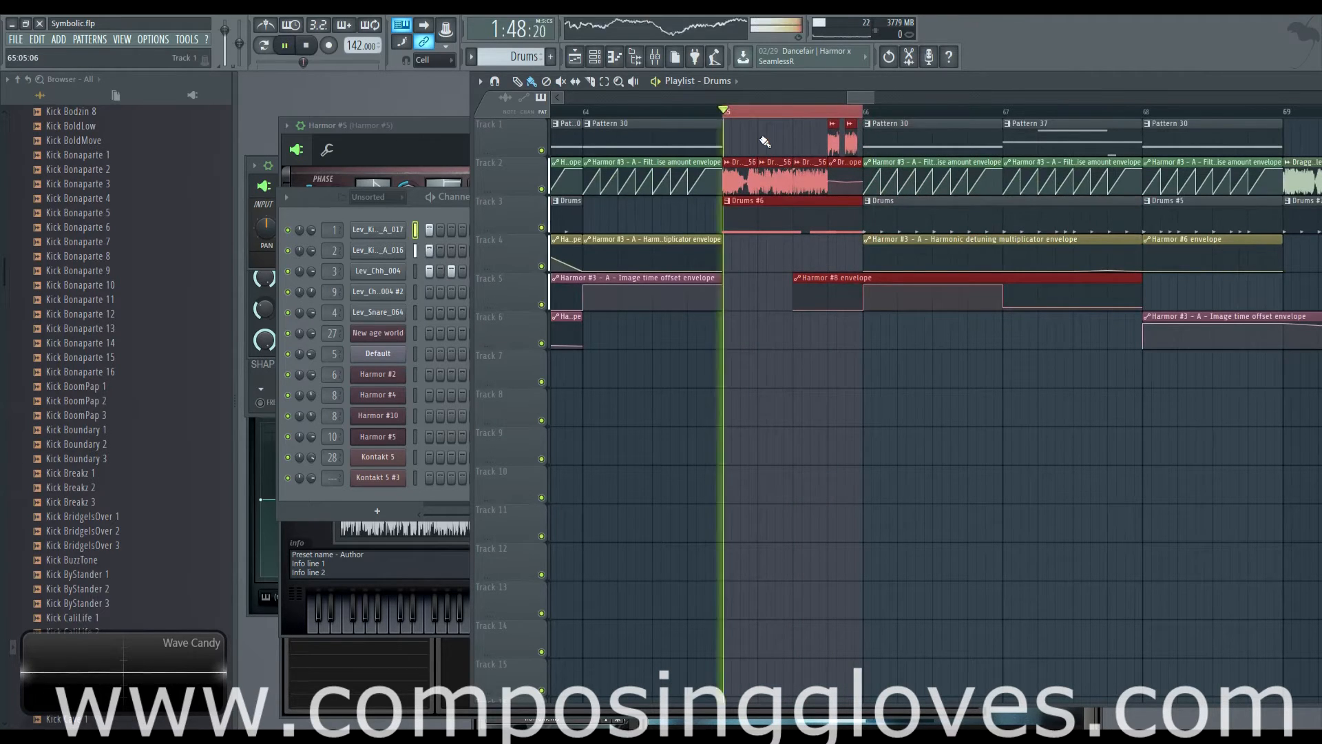
key("space")
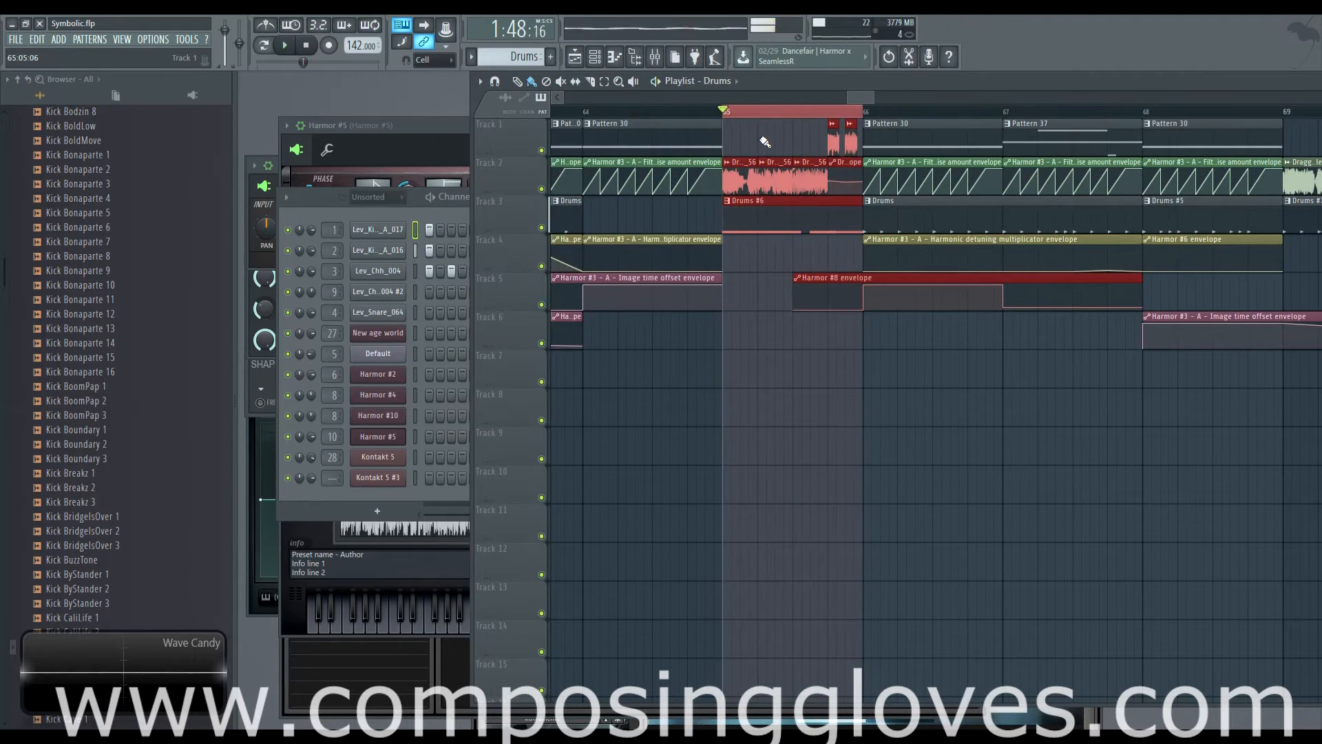
double_click(741, 183)
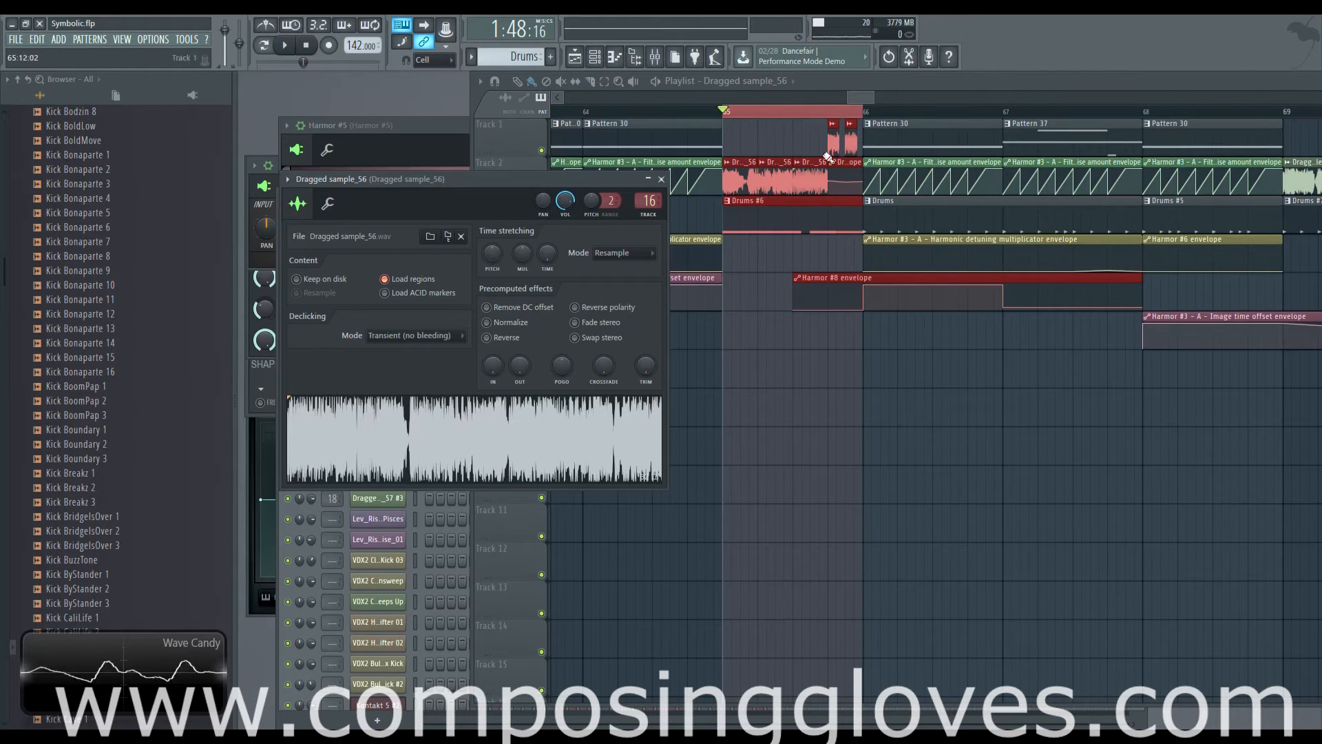
key("space")
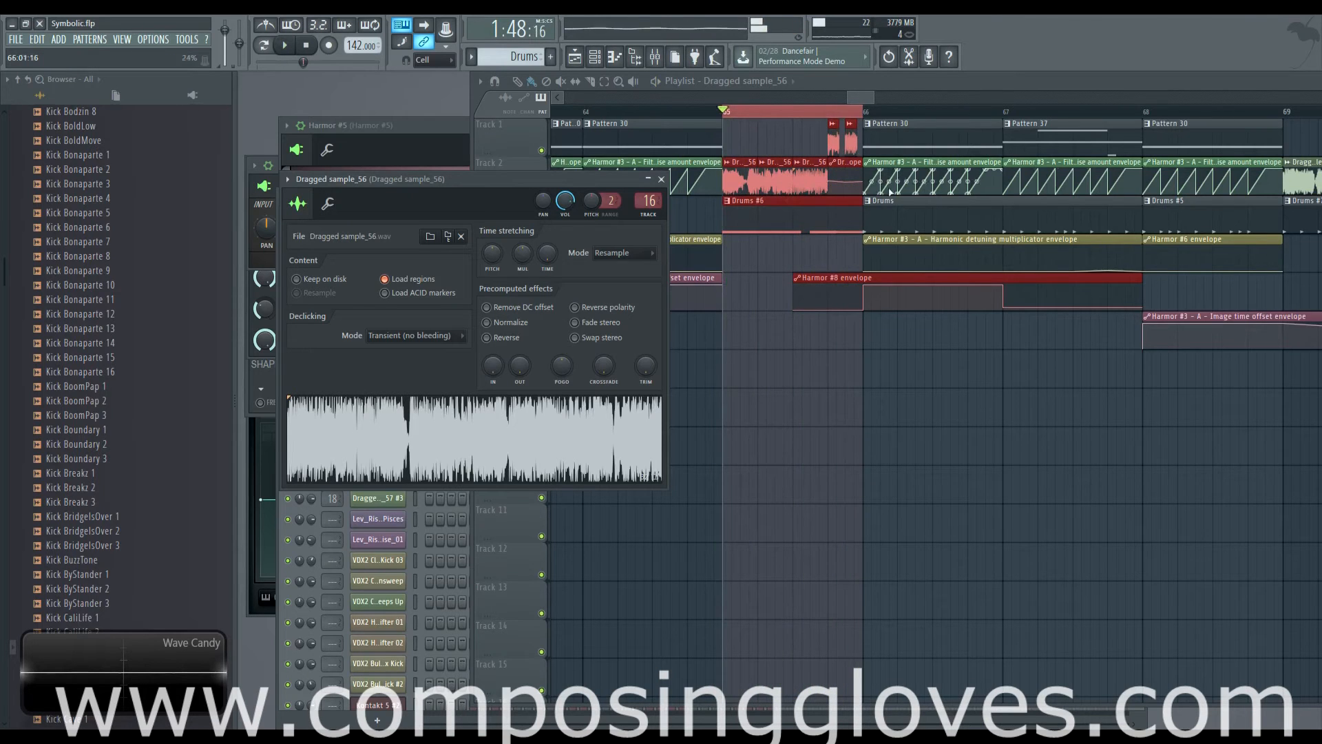
Step: Review the clips following bar 65, set the song position within that bar, and show the start of the arrangement
scroll(964, 180, "right", 8)
scroll(1024, 157, "down", 4)
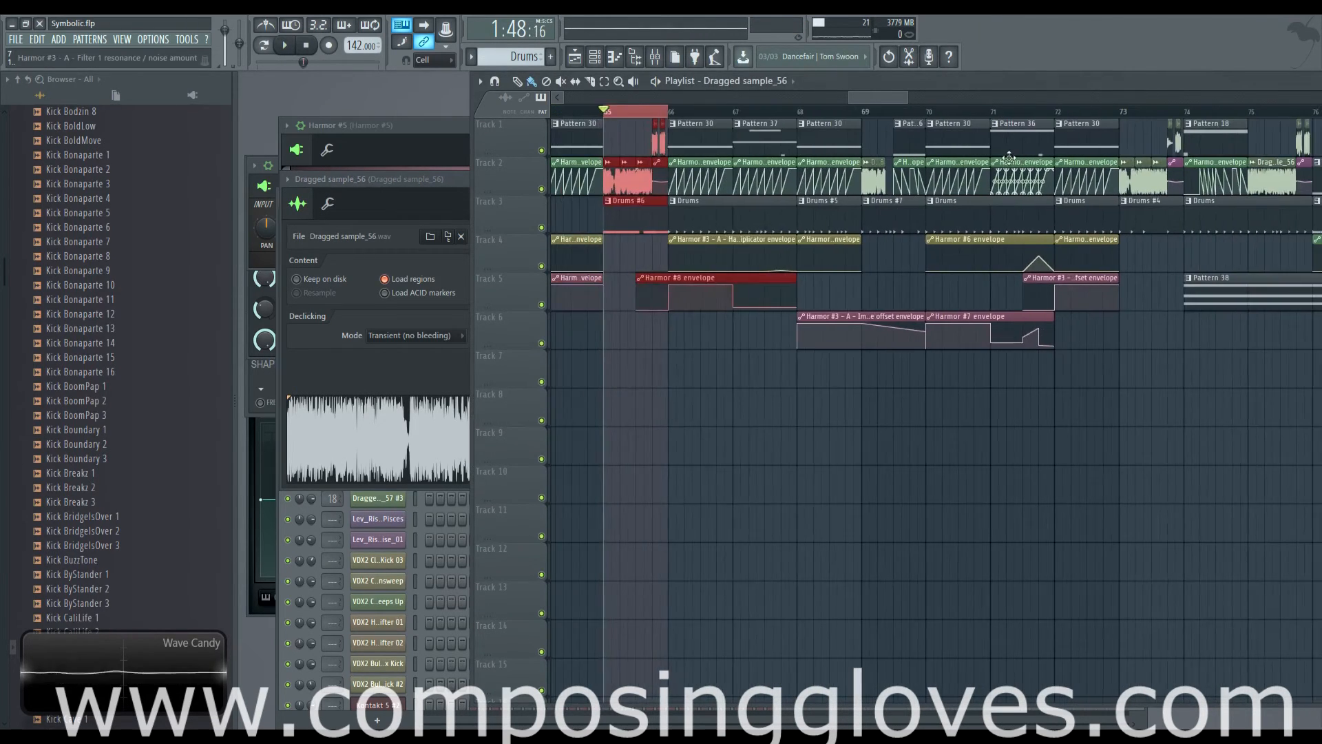
left_click(727, 111)
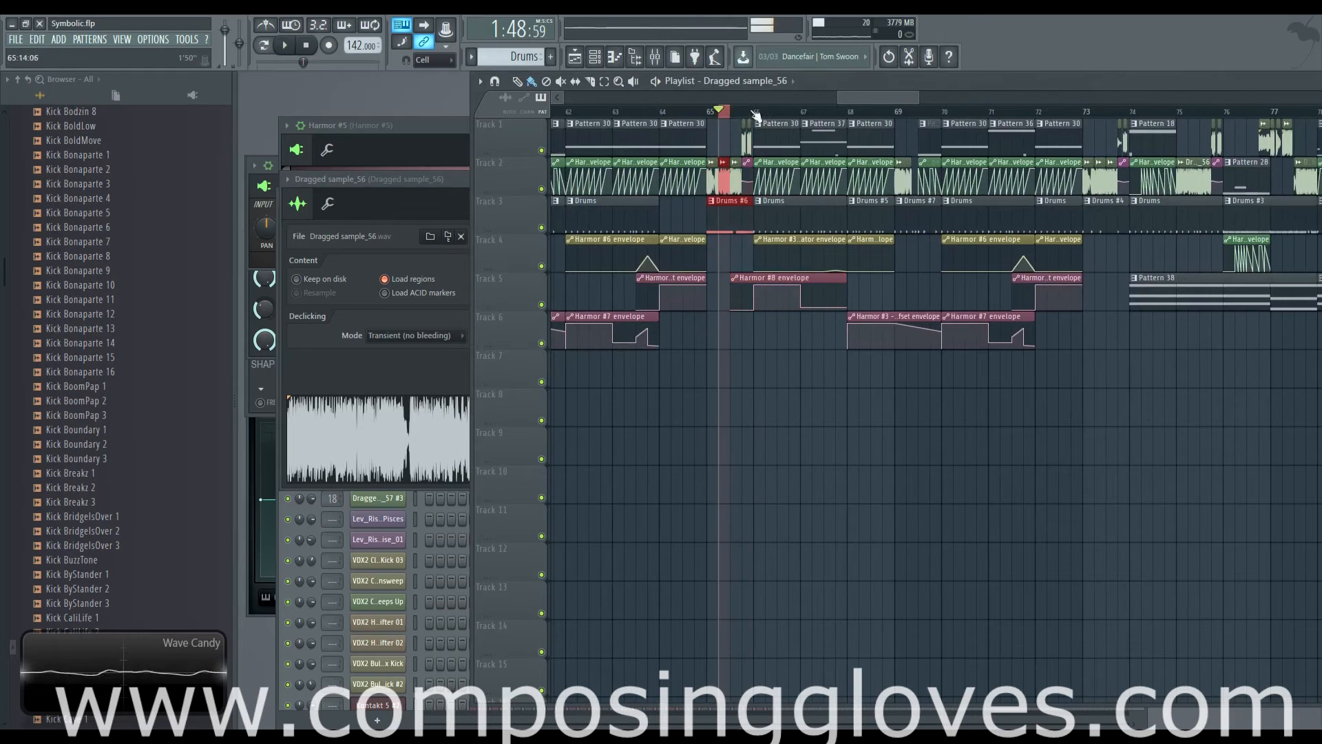
left_click_drag(900, 95, 587, 155)
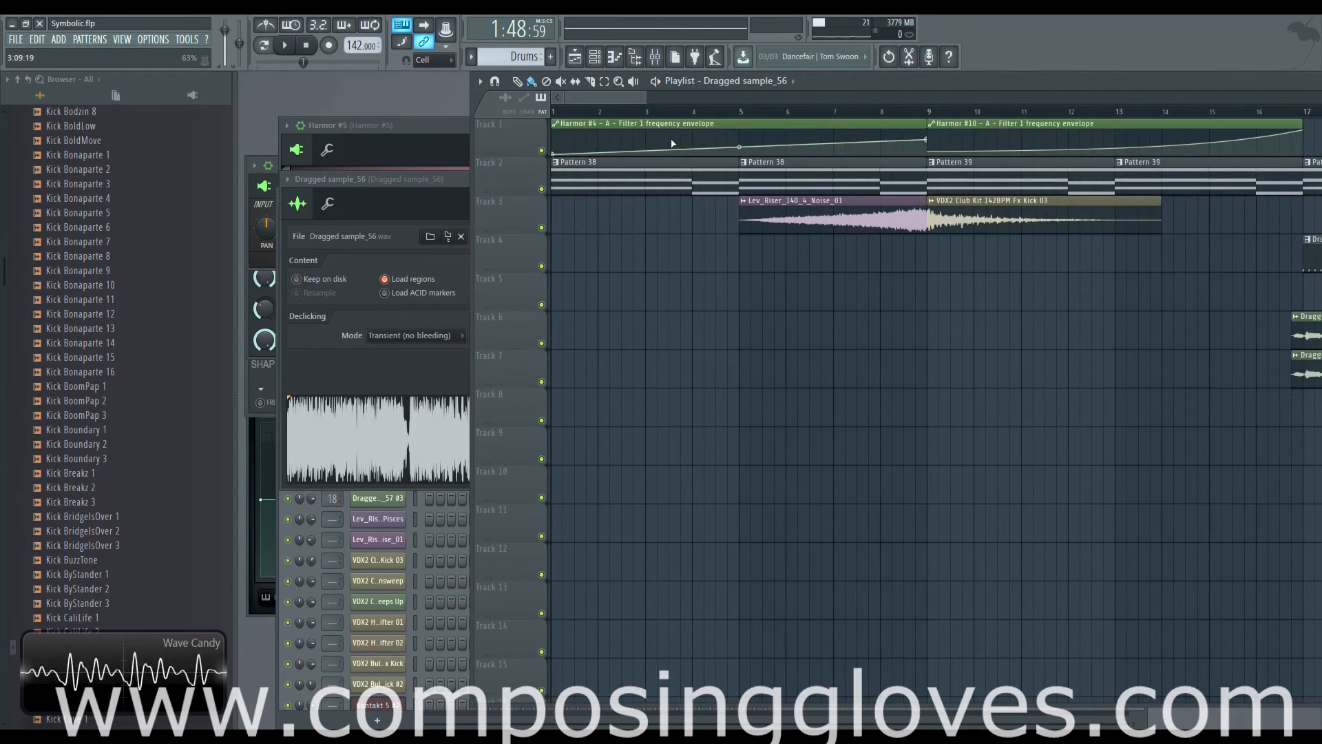